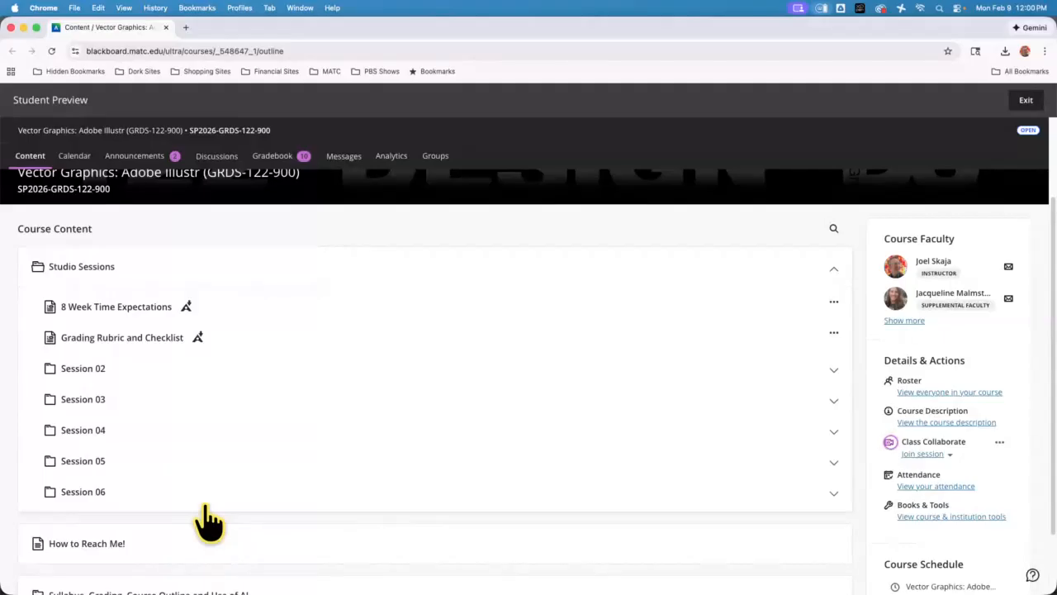
Open the Portfolio Builder 02 assignment from the Session 06 folder and review its instructions
{"action": "left_click", "coordinate": [93, 502]}
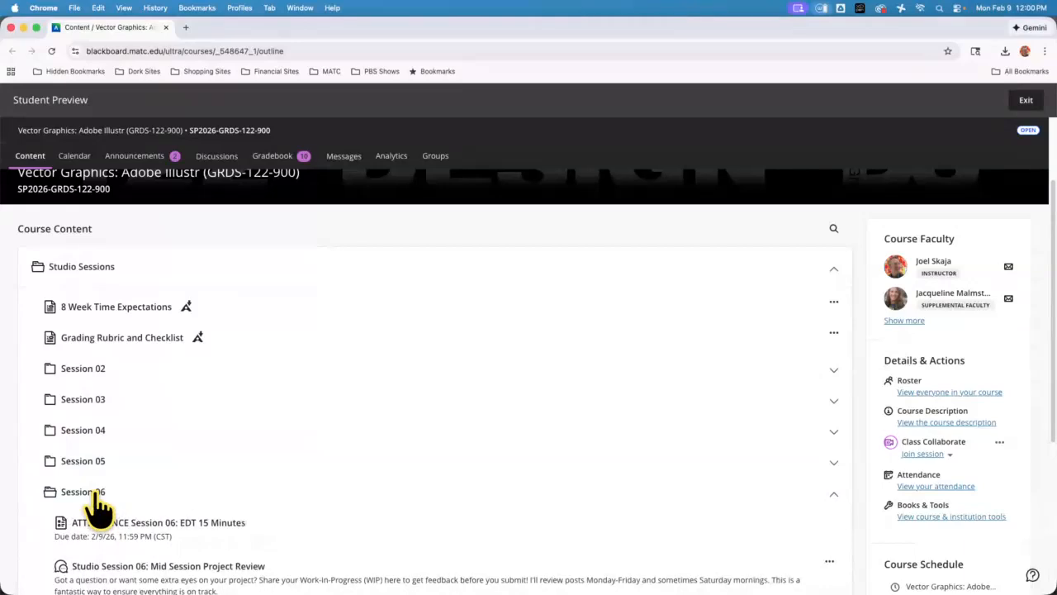
{"action": "scroll", "coordinate": [366, 290], "scroll_direction": "down", "scroll_amount": 2}
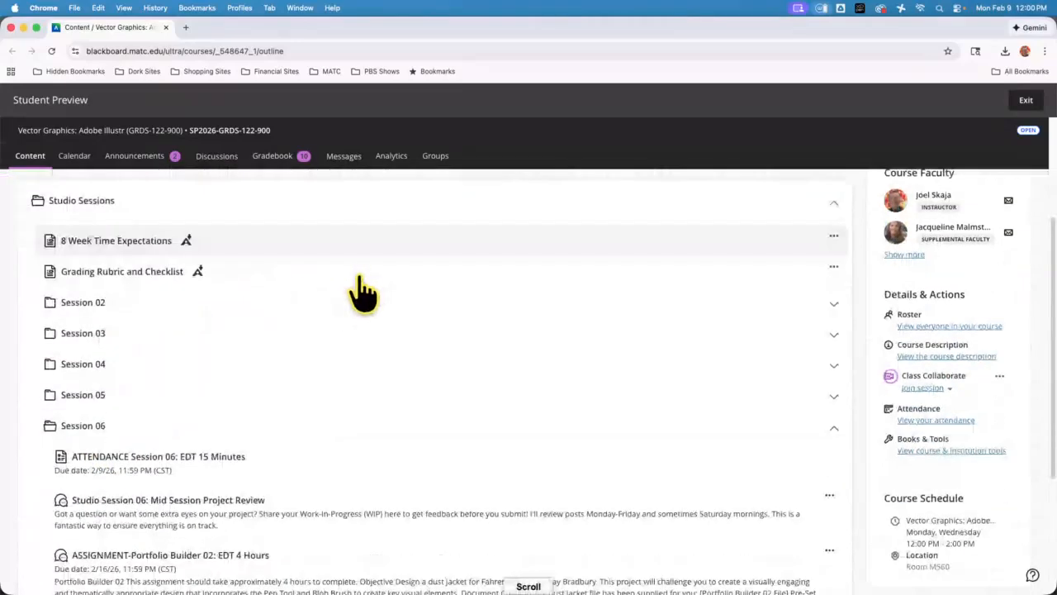
{"action": "scroll", "coordinate": [402, 411], "scroll_direction": "down", "scroll_amount": 5}
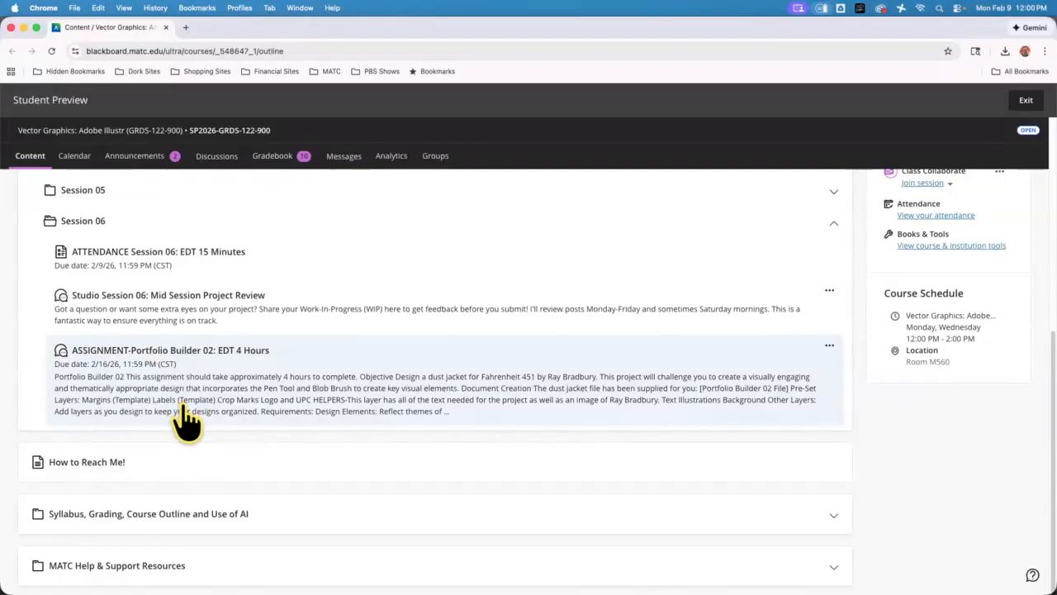
{"action": "left_click", "coordinate": [258, 384]}
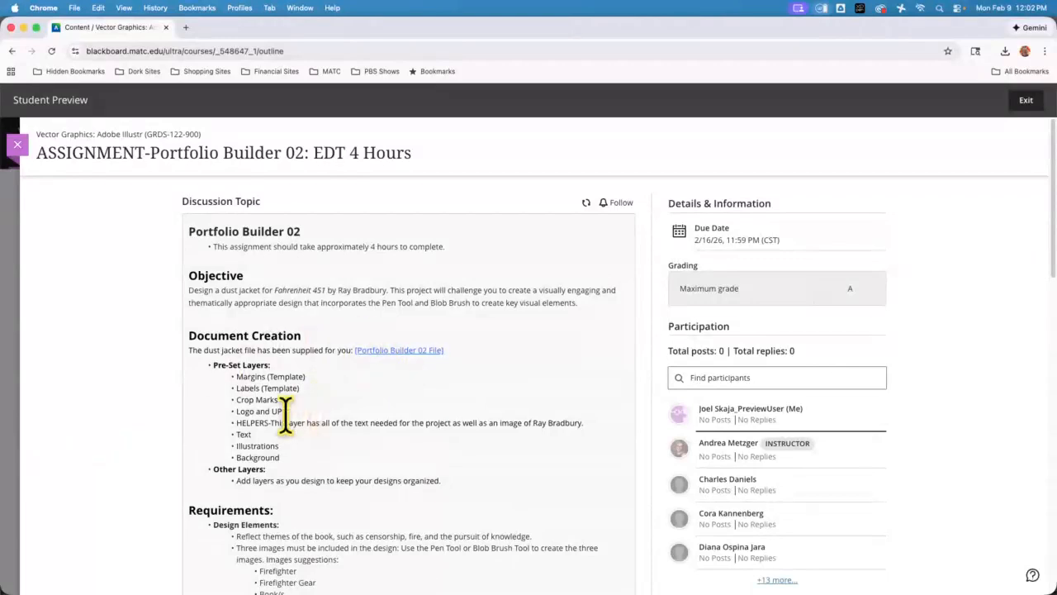
{"action": "scroll", "coordinate": [92, 427], "scroll_direction": "down", "scroll_amount": 1}
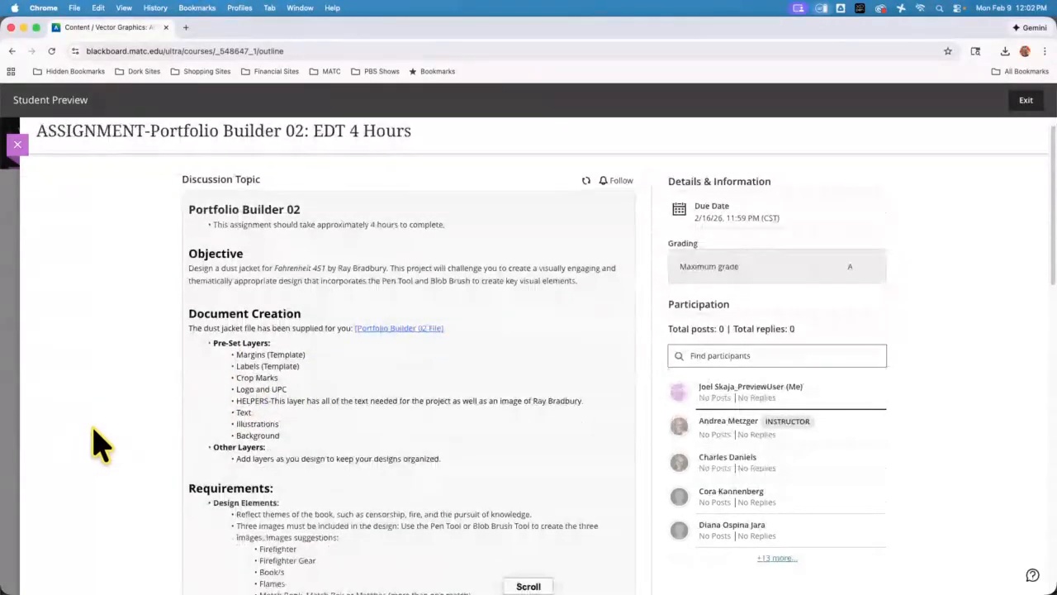
{"action": "scroll", "coordinate": [93, 425], "scroll_direction": "up", "scroll_amount": 1}
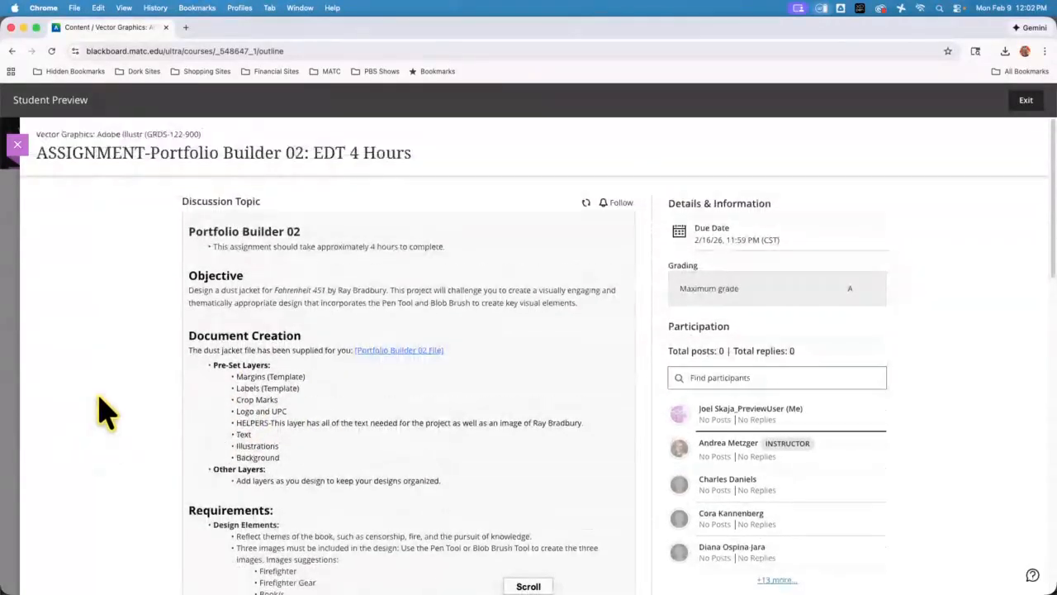
Search the web in a new browser tab for "dust jackets for books fahrenheit 451"
{"action": "left_click", "coordinate": [187, 28]}
{"action": "type", "text": "dust "}
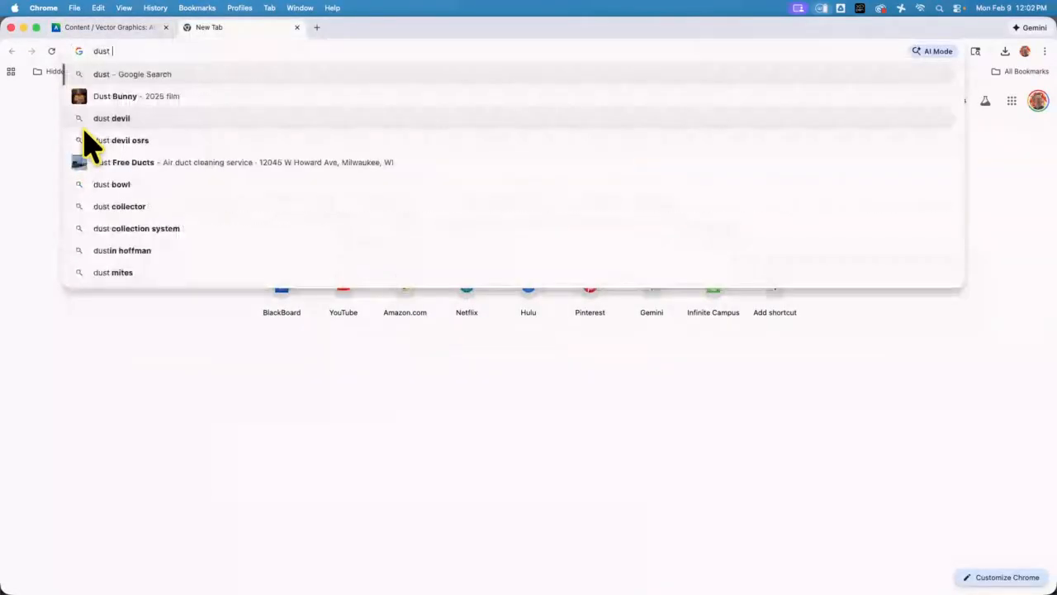
{"action": "type", "text": "jacke"}
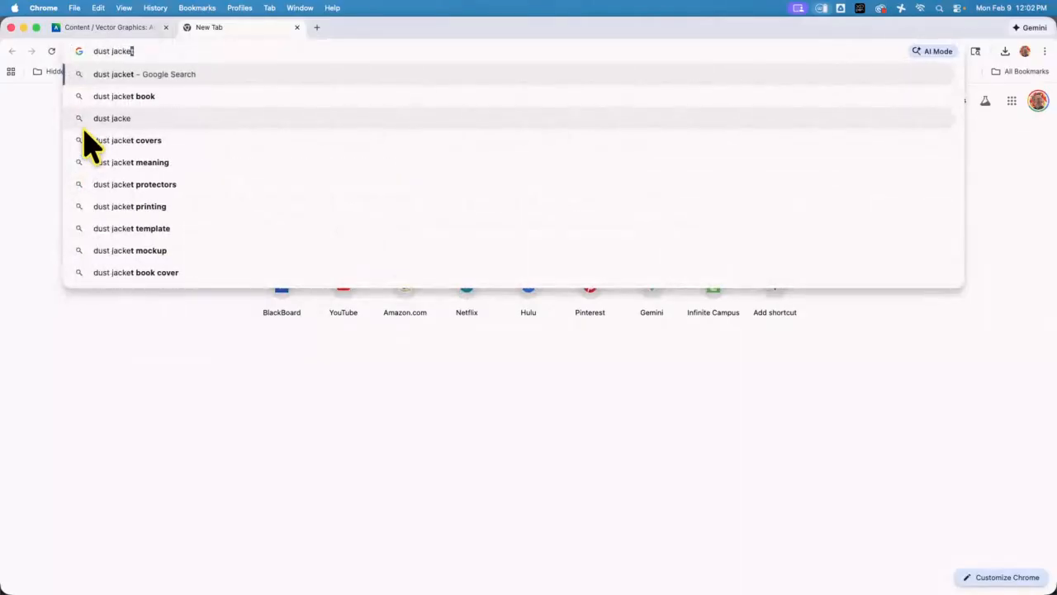
{"action": "type", "text": "t "}
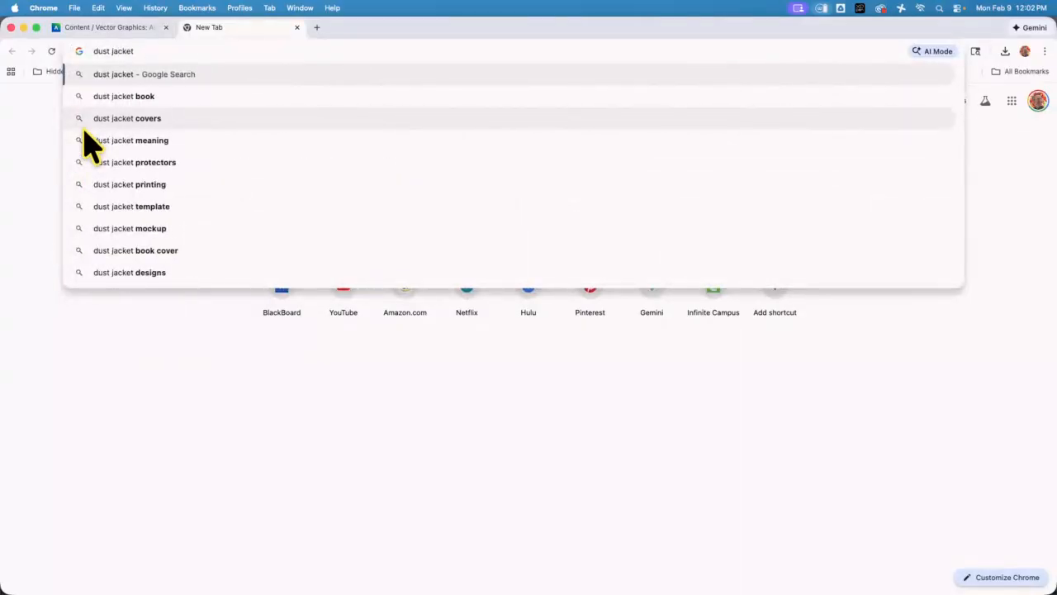
{"action": "type", "text": "fe"}
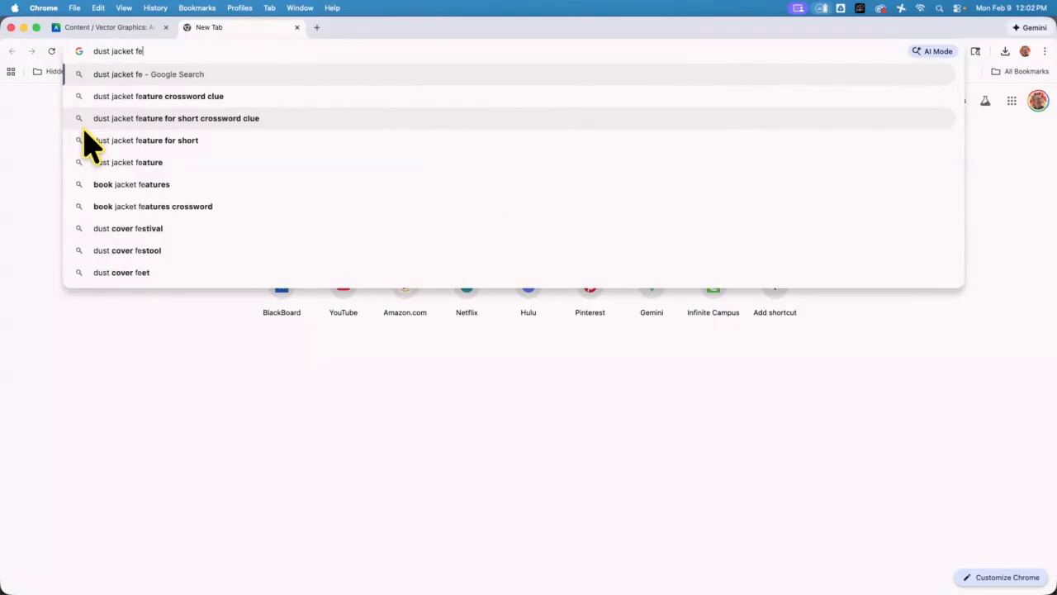
{"action": "type", "text": "i"}
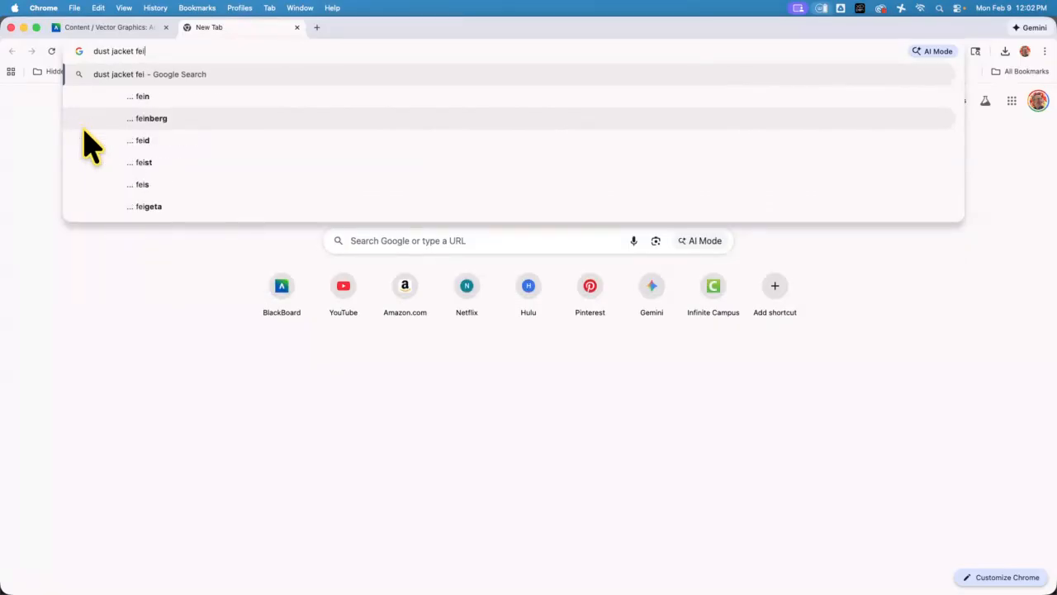
{"action": "type", "text": "renh"}
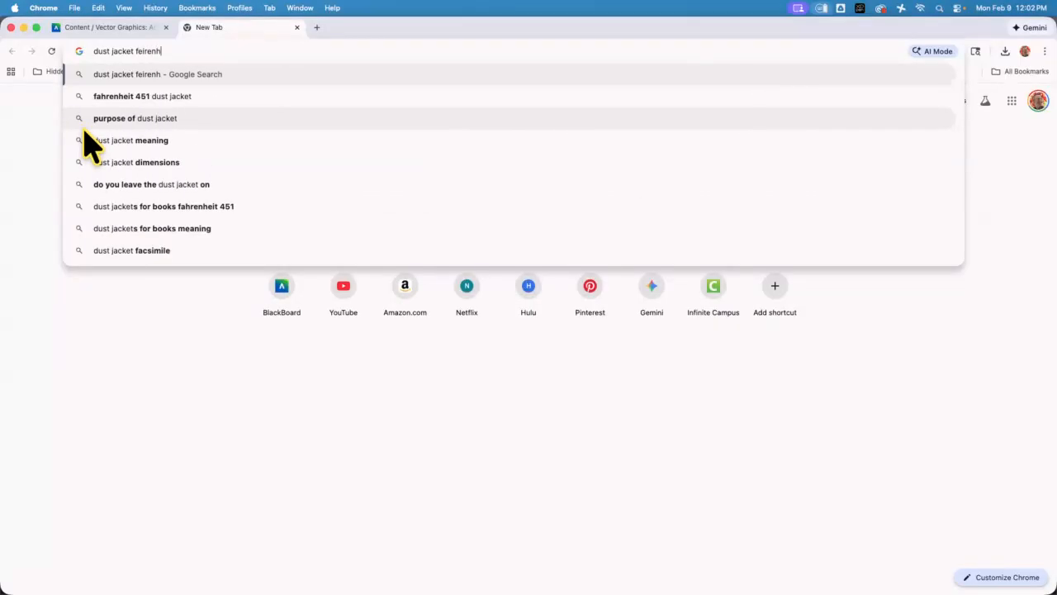
{"action": "left_click", "coordinate": [221, 206]}
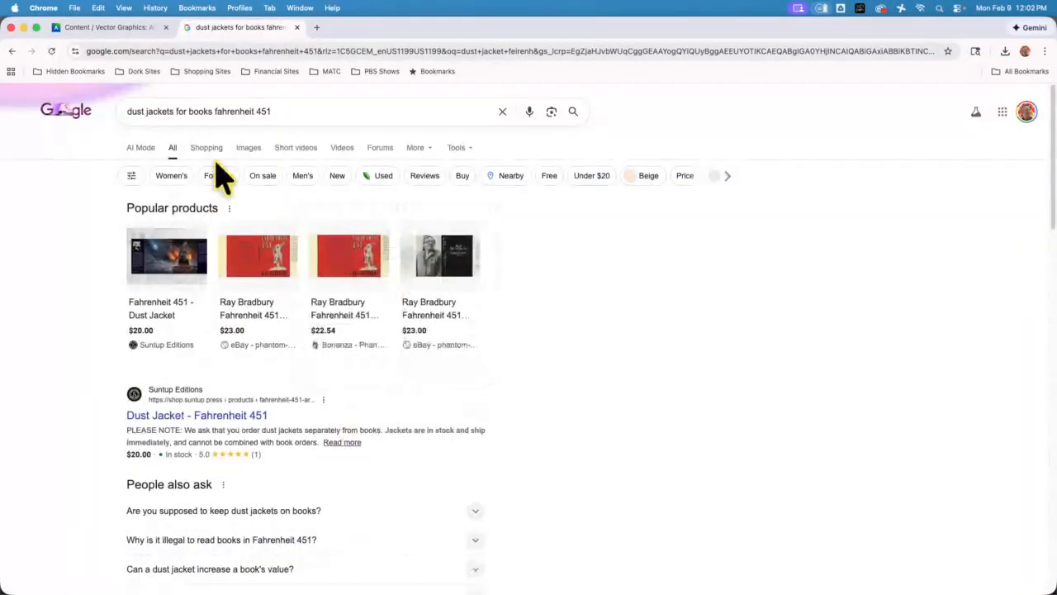
Show the image results and preview the Facsimile Dust Jackets cover and the red eBay facsimile jacket
{"action": "left_click", "coordinate": [249, 157]}
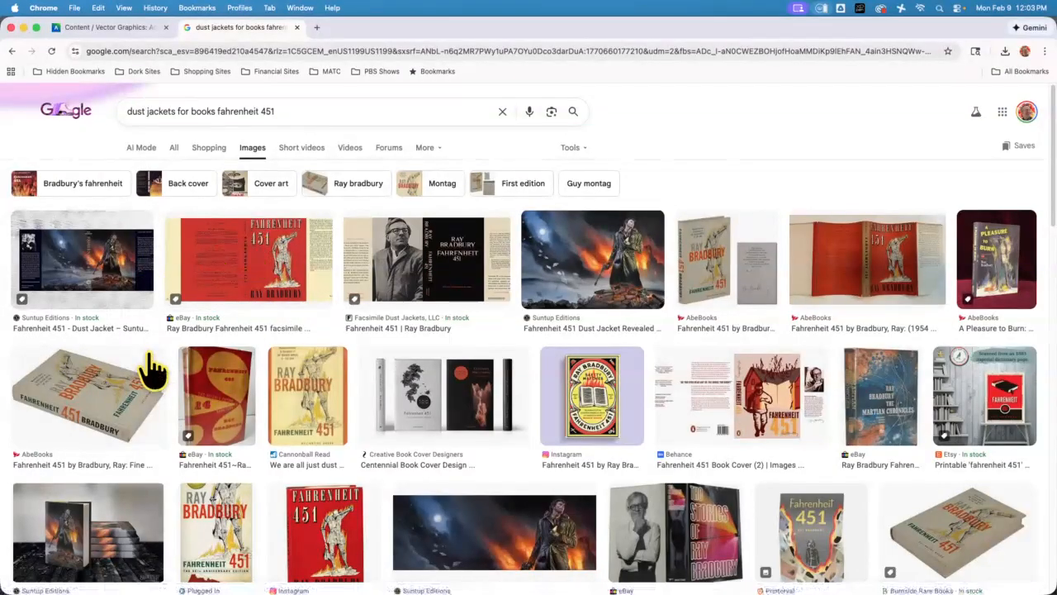
{"action": "left_click", "coordinate": [423, 272]}
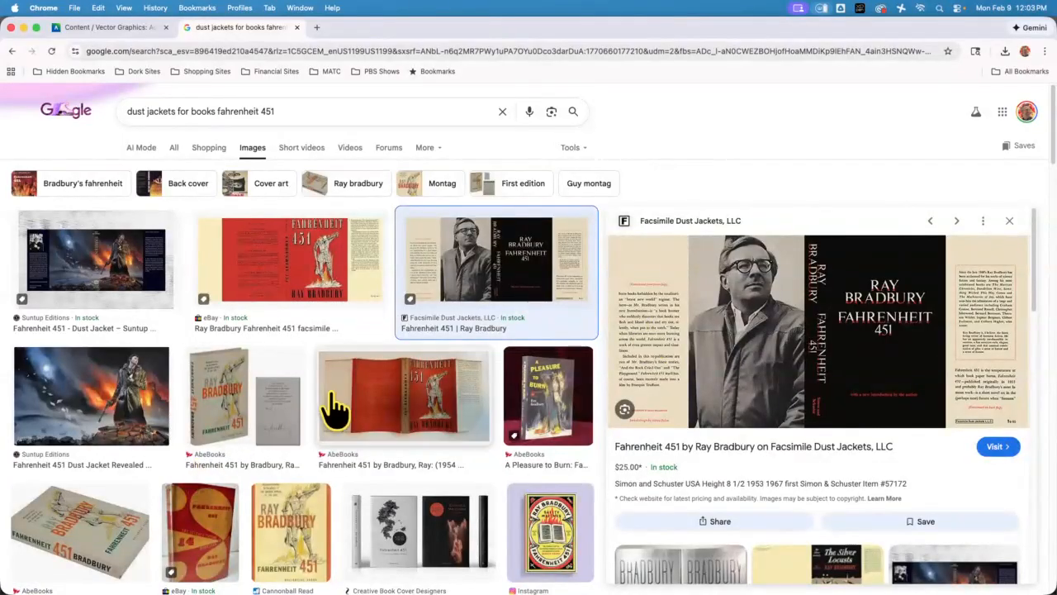
{"action": "left_click", "coordinate": [323, 274]}
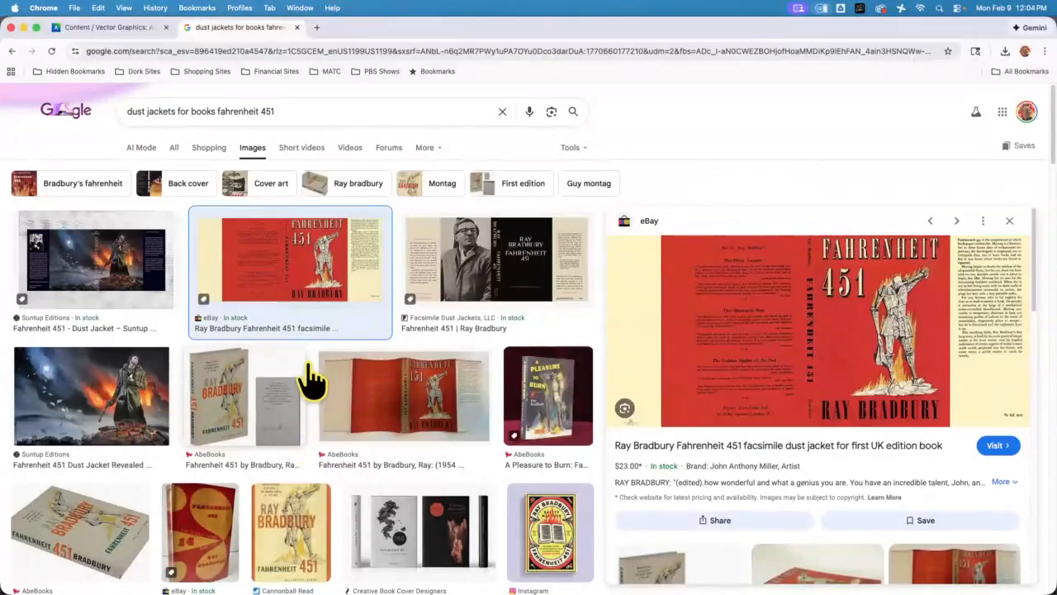
Return to the Portfolio Builder 02 assignment and view the sample dust jacket image enlarged, closing it after inspection
{"action": "left_click", "coordinate": [128, 29]}
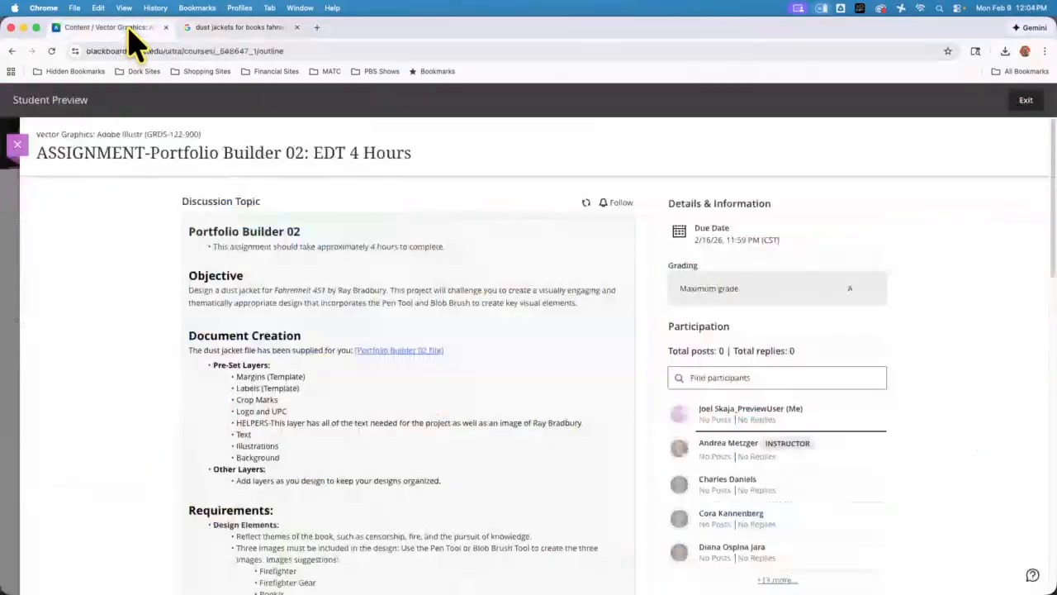
{"action": "scroll", "coordinate": [409, 397], "scroll_direction": "down", "scroll_amount": 10}
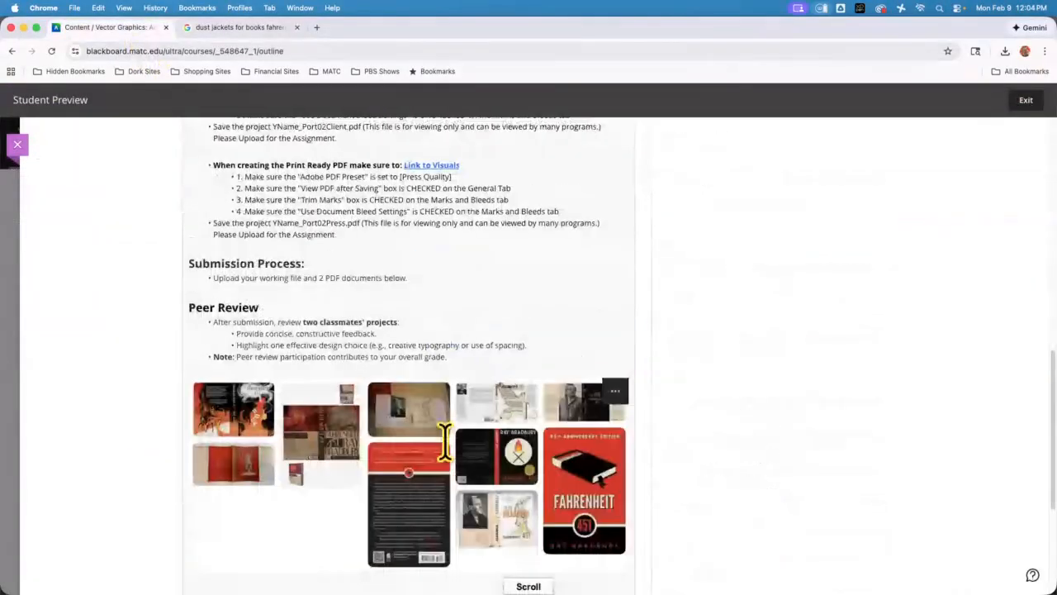
{"action": "left_click", "coordinate": [609, 393]}
{"action": "left_click", "coordinate": [603, 419]}
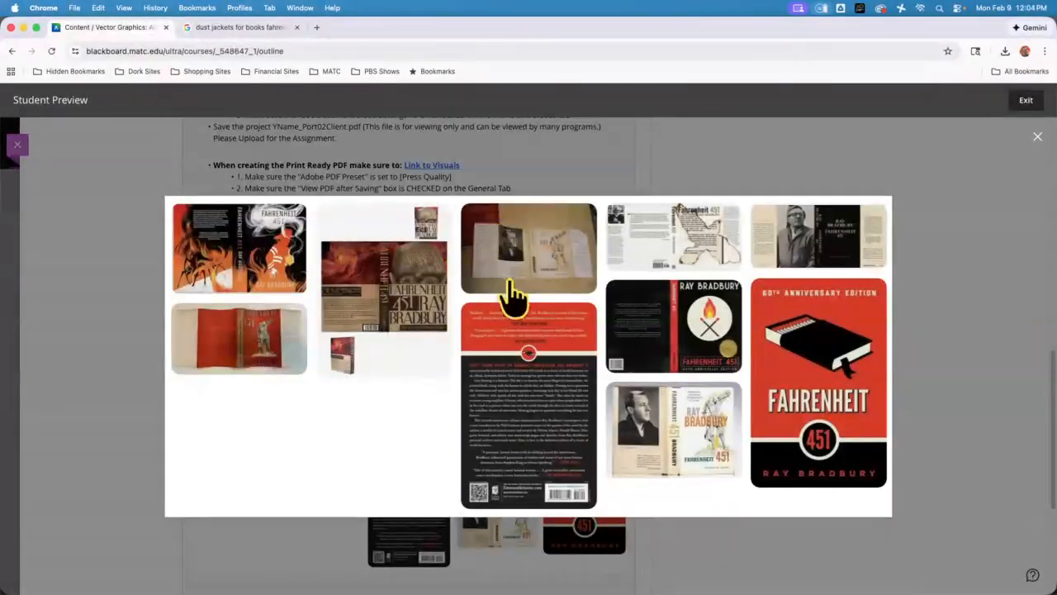
{"action": "left_click", "coordinate": [80, 281]}
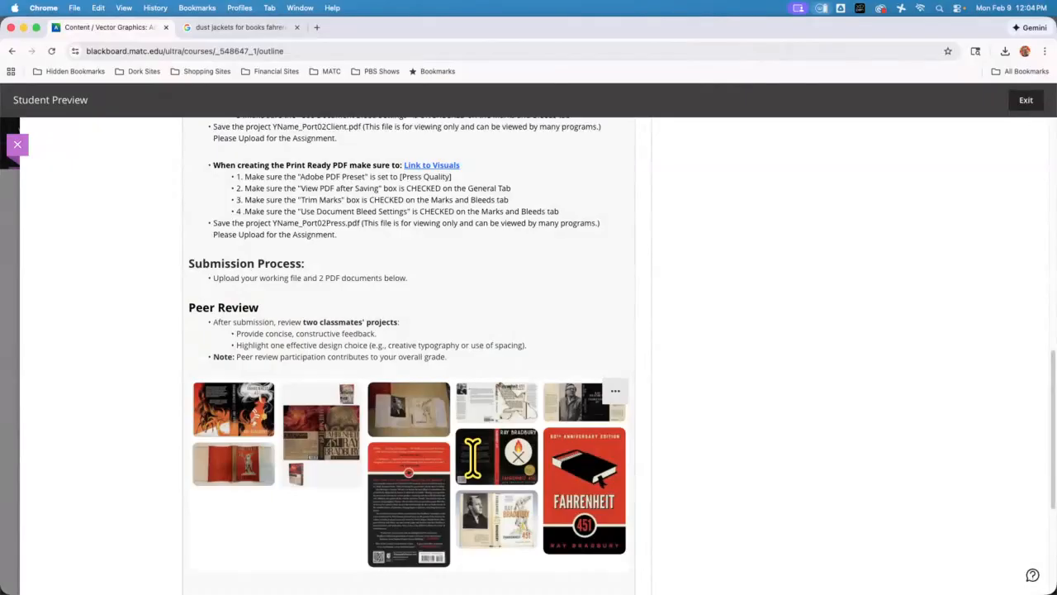
Download PortfolioBuilder_02_Student.ai through the assignment's supplied file link and open it from the Downloads folder in Illustrator
{"action": "scroll", "coordinate": [394, 322], "scroll_direction": "up", "scroll_amount": 10}
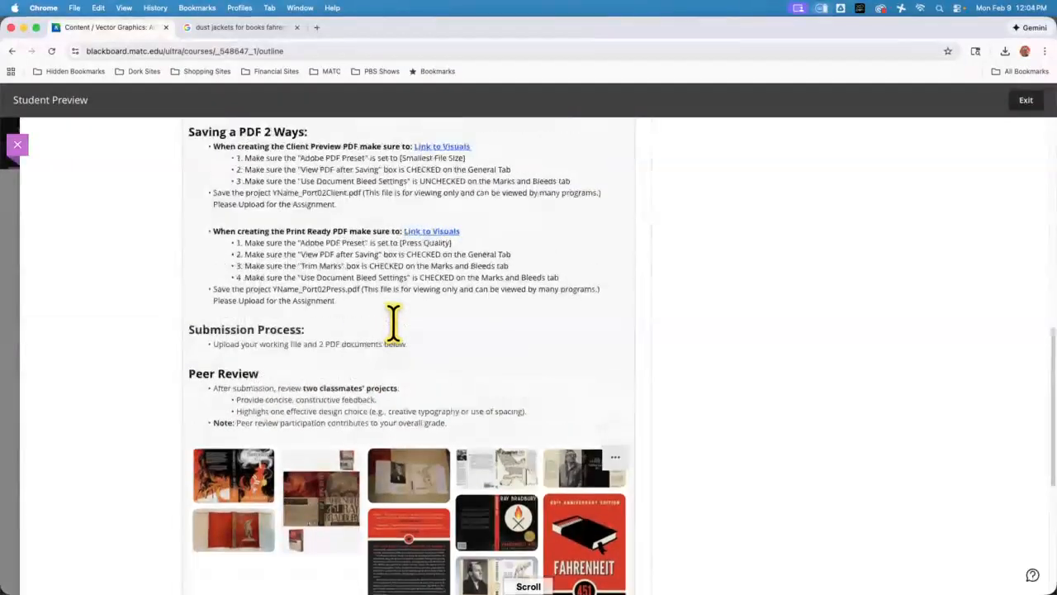
{"action": "scroll", "coordinate": [394, 322], "scroll_direction": "up", "scroll_amount": 3}
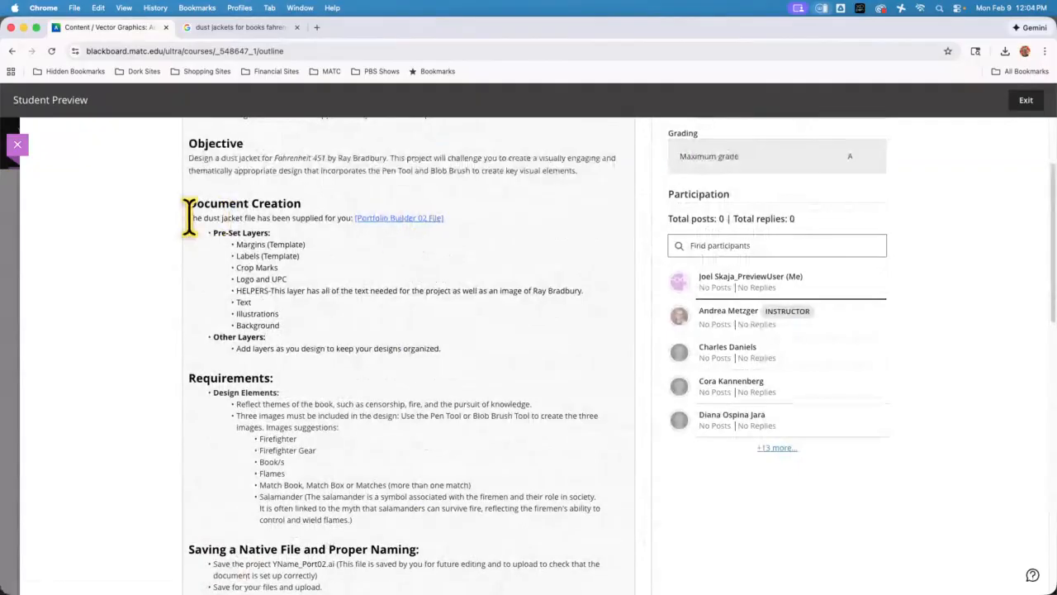
{"action": "left_click_drag", "start_coordinate": [189, 218], "coordinate": [328, 225]}
{"action": "left_click", "coordinate": [294, 209]}
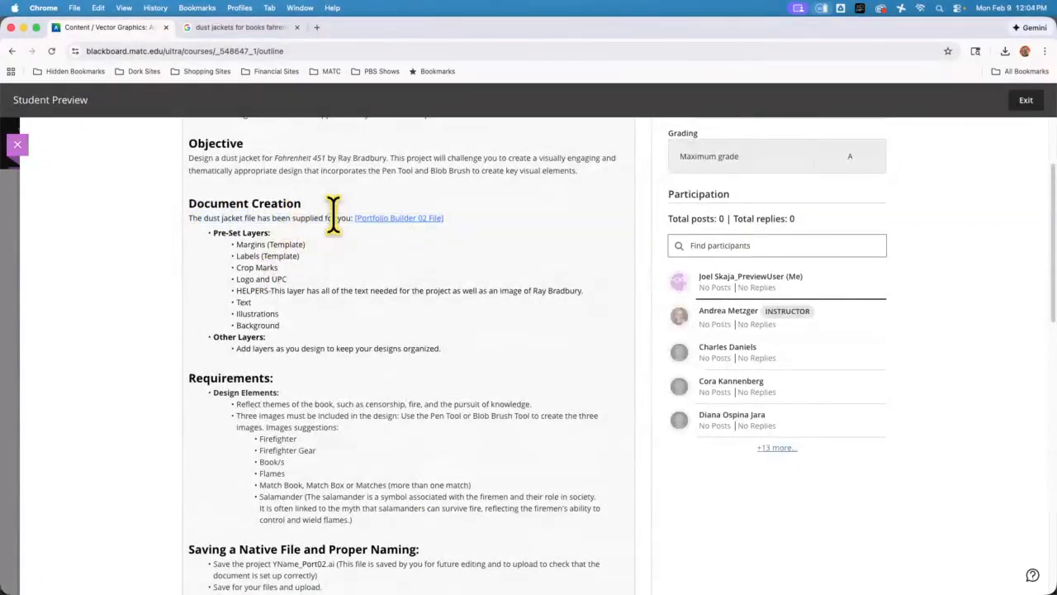
{"action": "left_click", "coordinate": [402, 219]}
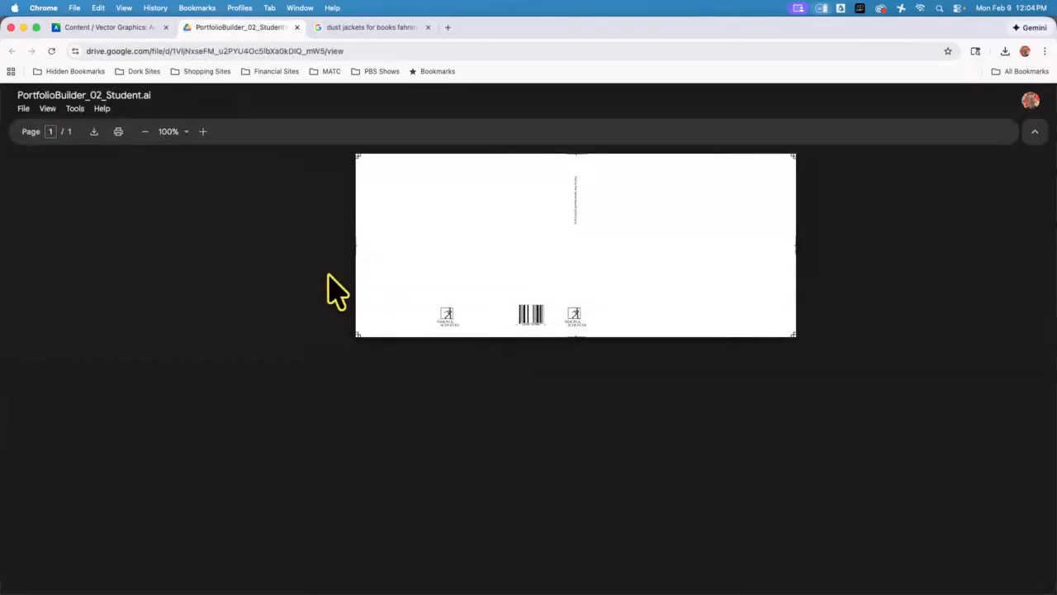
{"action": "left_click", "coordinate": [95, 134]}
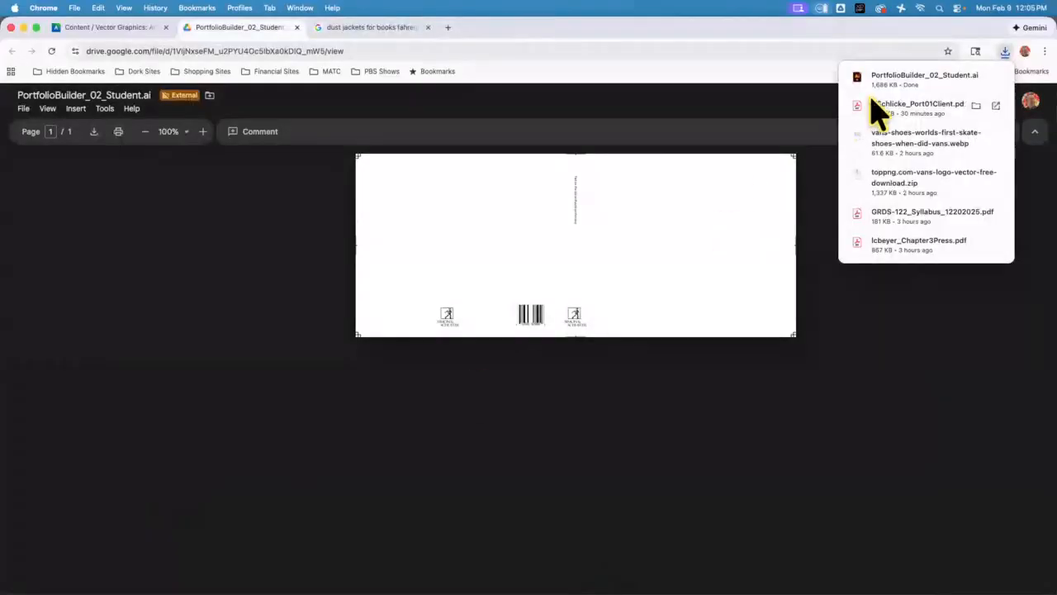
{"action": "left_click", "coordinate": [978, 79]}
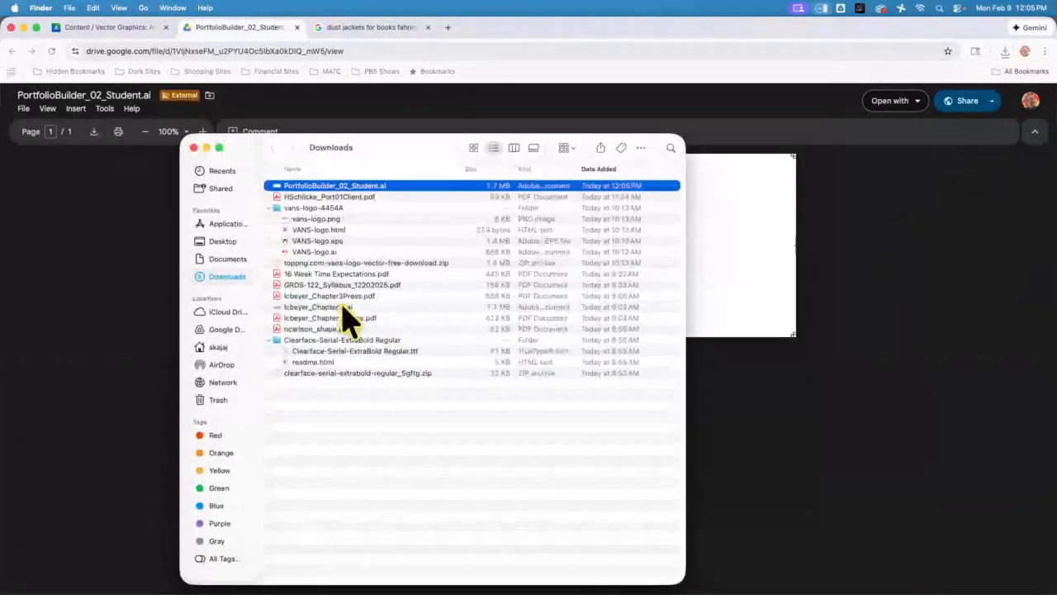
{"action": "double_click", "coordinate": [347, 188]}
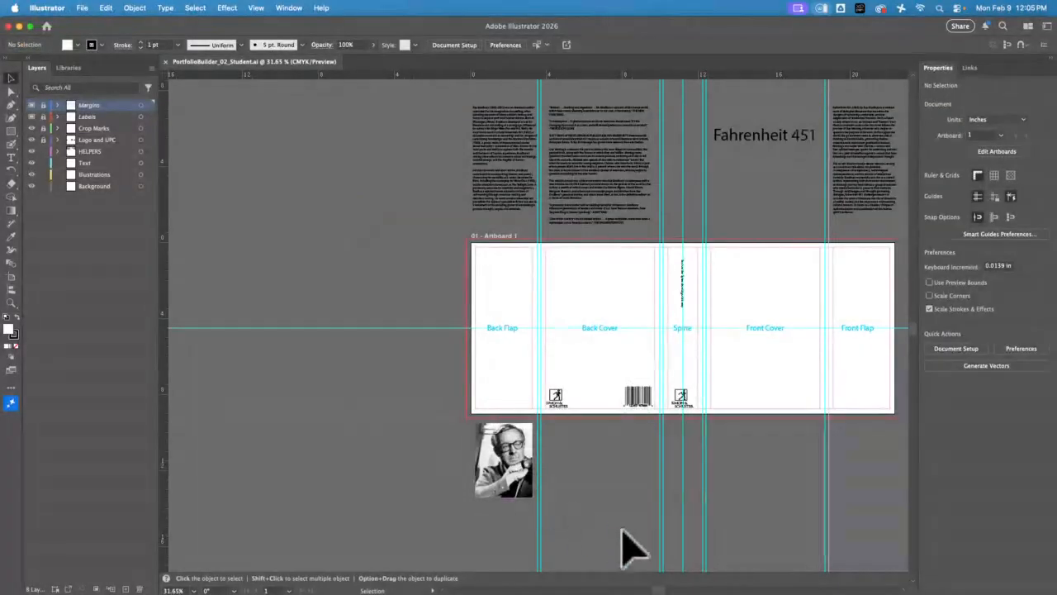
Position the helper text blocks on the Back Flap, Back Cover and Front Flap, and the Fahrenheit 451 title on the Front Cover
{"action": "left_click_drag", "start_coordinate": [660, 589], "coordinate": [682, 590]}
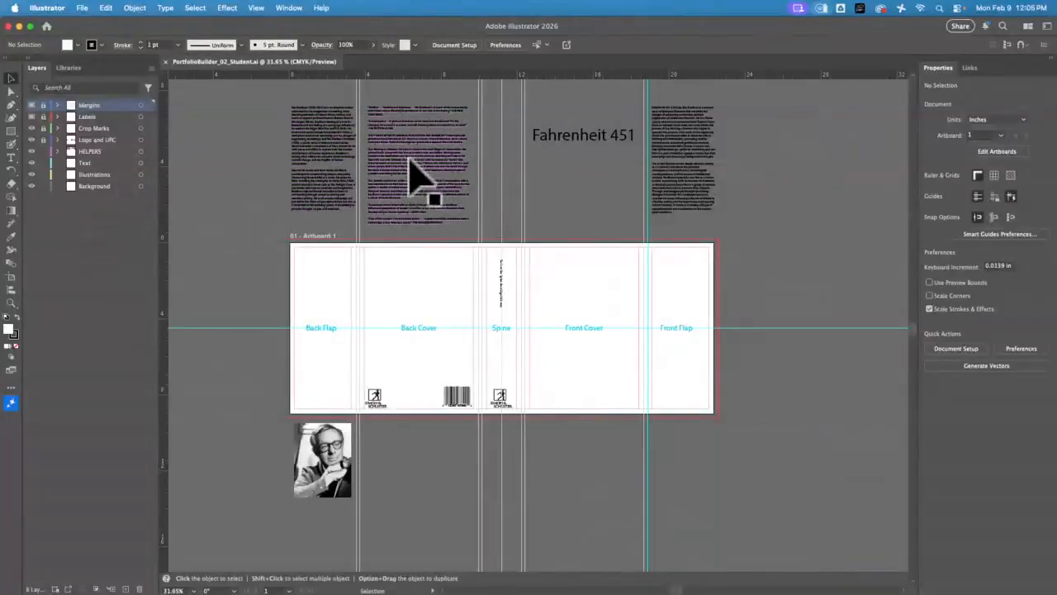
{"action": "left_click", "coordinate": [612, 132]}
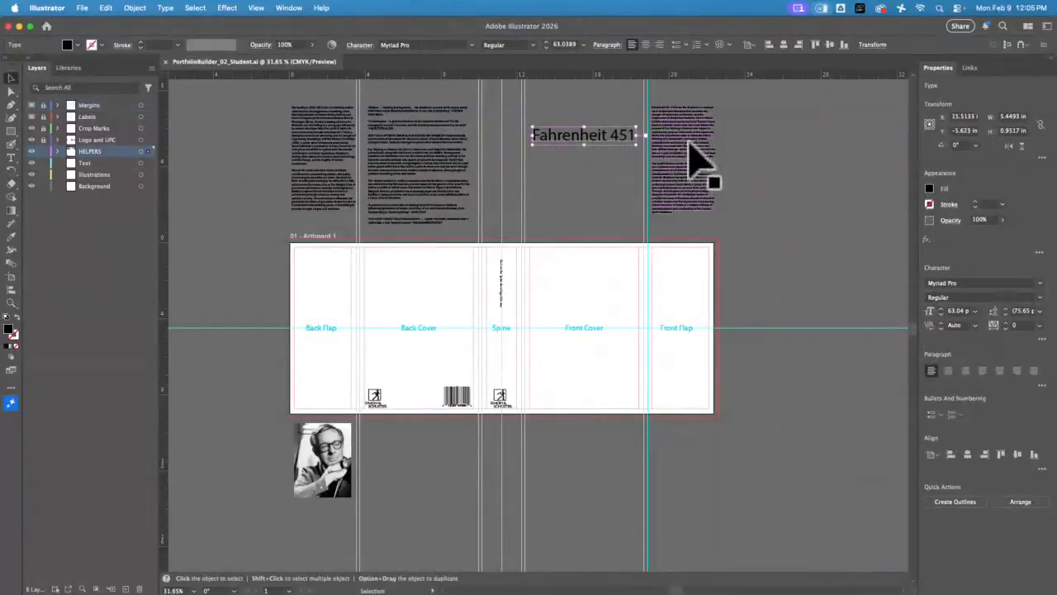
{"action": "left_click", "coordinate": [703, 236]}
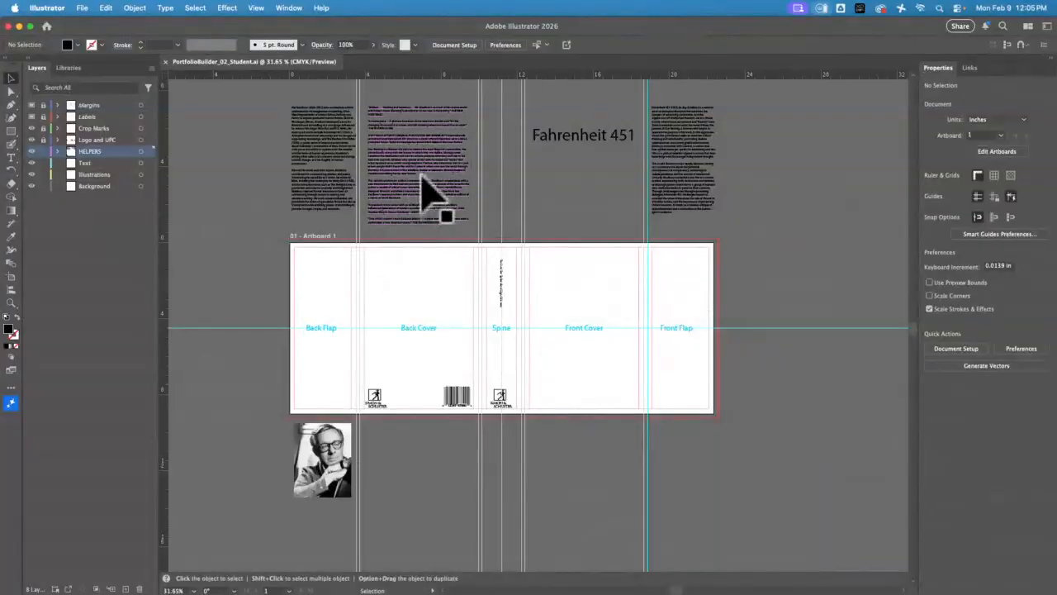
{"action": "mouse_move", "coordinate": [418, 178]}
{"action": "left_mouse_down"}
{"action": "mouse_move", "coordinate": [425, 321]}
{"action": "mouse_move", "coordinate": [420, 177]}
{"action": "left_mouse_up"}
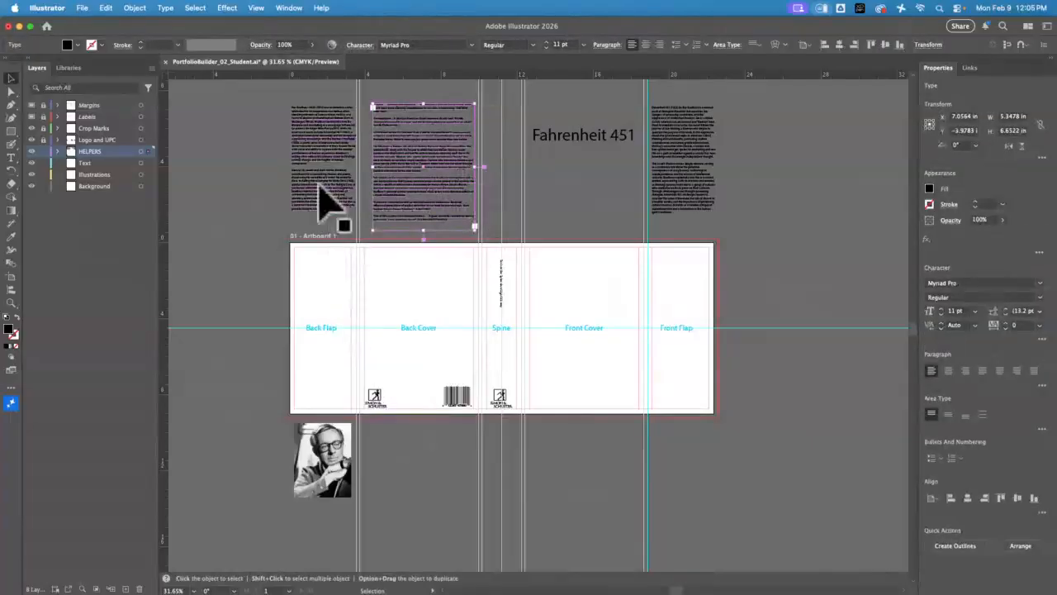
{"action": "left_click_drag", "start_coordinate": [319, 185], "coordinate": [322, 348]}
{"action": "left_click_drag", "start_coordinate": [460, 222], "coordinate": [432, 350]}
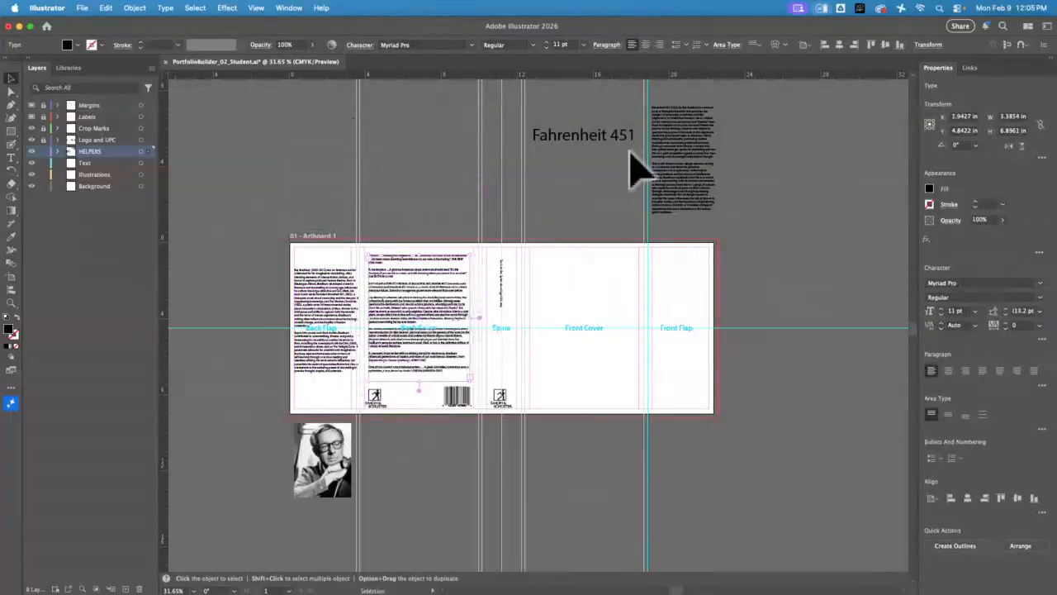
{"action": "left_click_drag", "start_coordinate": [690, 113], "coordinate": [691, 286]}
{"action": "left_click_drag", "start_coordinate": [593, 162], "coordinate": [581, 322]}
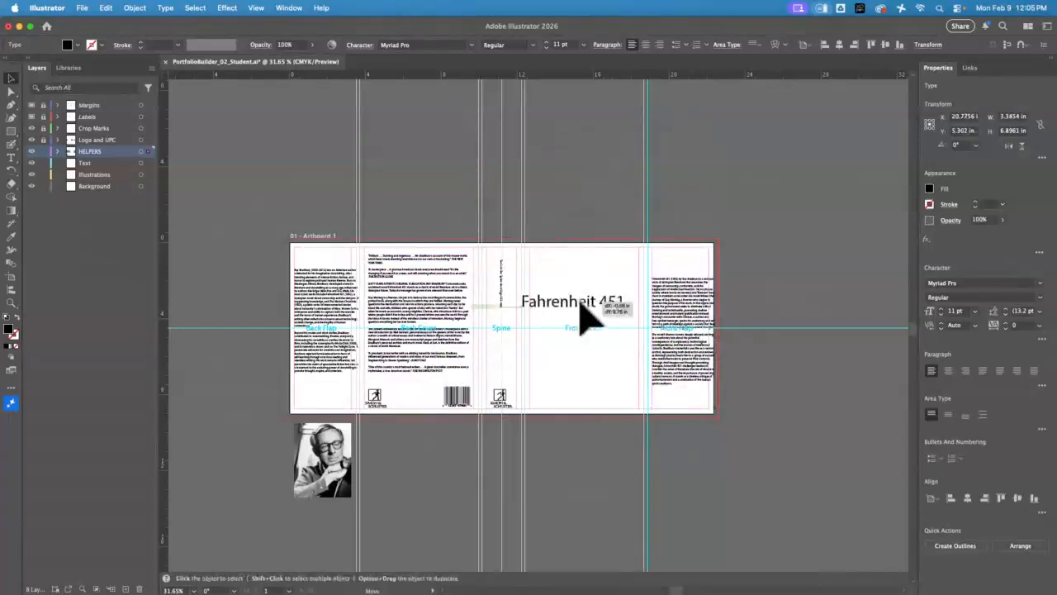
Move the Back Flap, Back Cover and Front Flap text blocks and the Fahrenheit 451 title off the artboard, above their panels
{"action": "left_click_drag", "start_coordinate": [314, 318], "coordinate": [322, 145]}
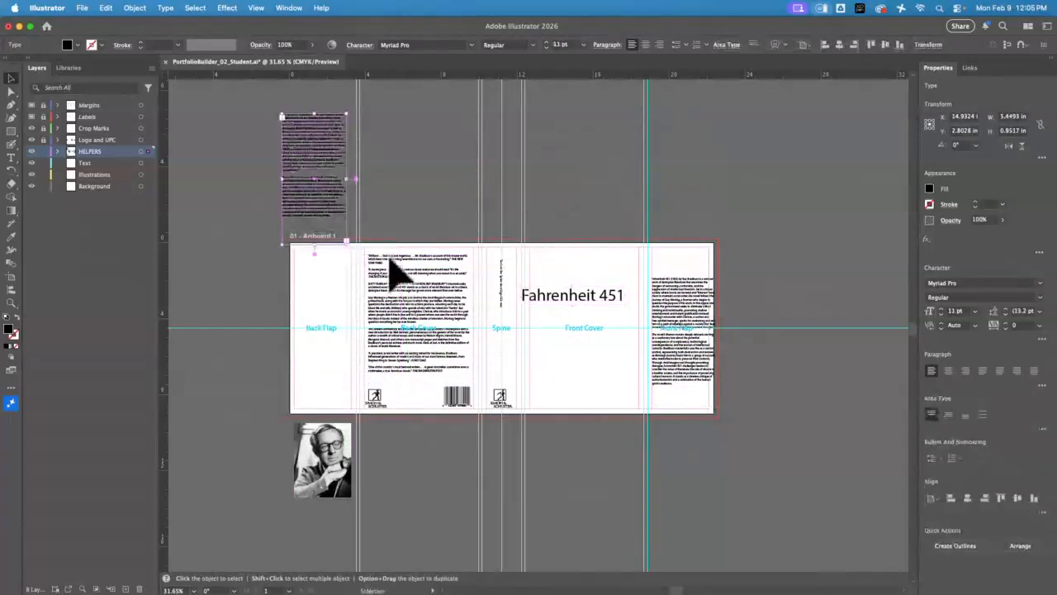
{"action": "left_click_drag", "start_coordinate": [397, 271], "coordinate": [426, 182]}
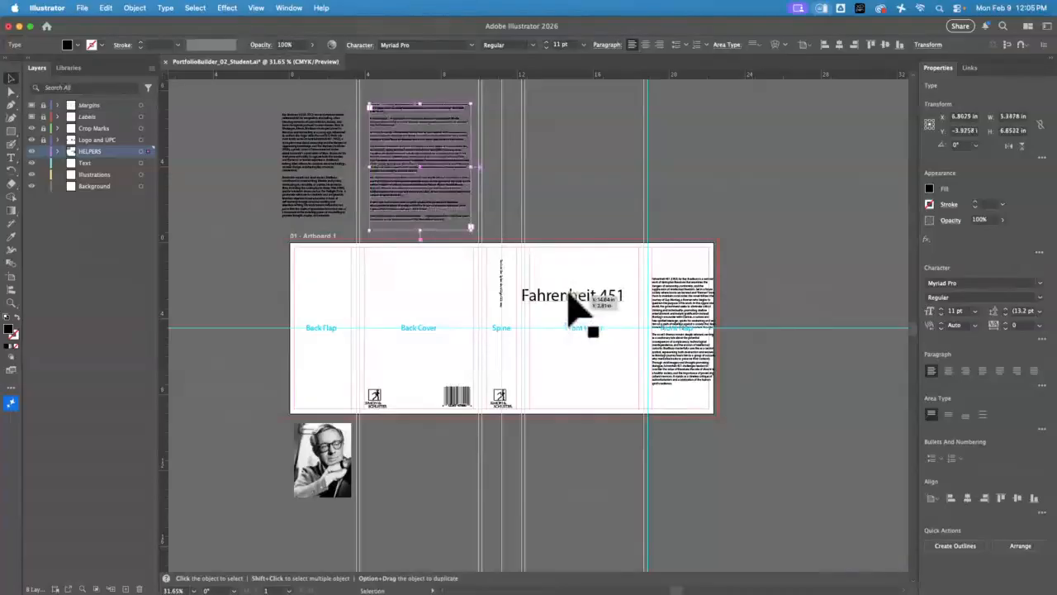
{"action": "left_click_drag", "start_coordinate": [568, 294], "coordinate": [583, 140]}
{"action": "left_click_drag", "start_coordinate": [673, 330], "coordinate": [700, 169]}
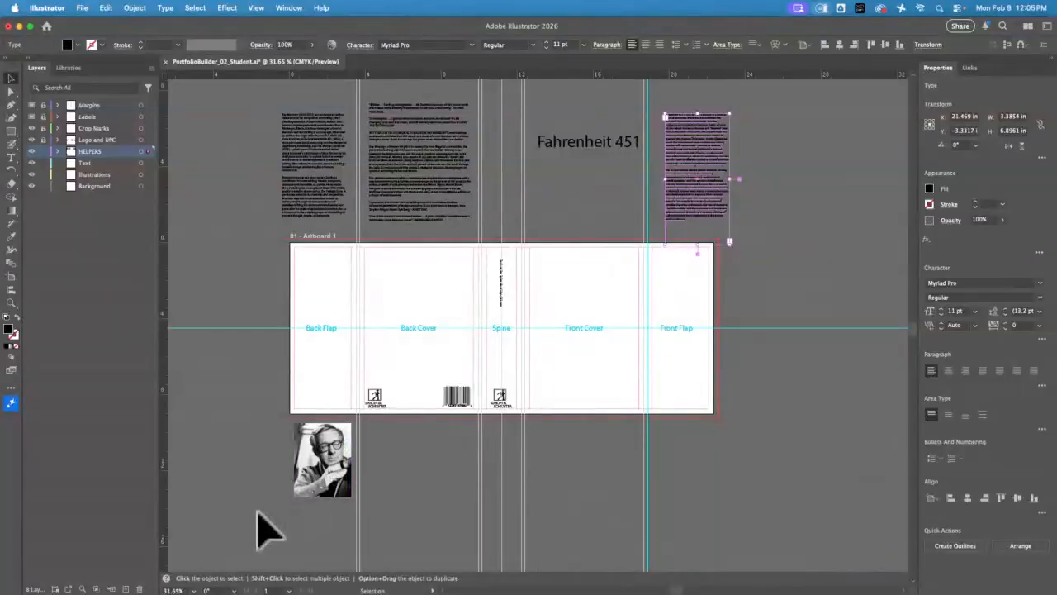
Examine the helper text blocks and the Fahrenheit 451 title above the artboard close up, from the Back Flap to the Front Flap
{"action": "left_click", "coordinate": [10, 302]}
{"action": "left_click_drag", "start_coordinate": [322, 105], "coordinate": [437, 284]}
{"action": "left_click", "coordinate": [12, 78]}
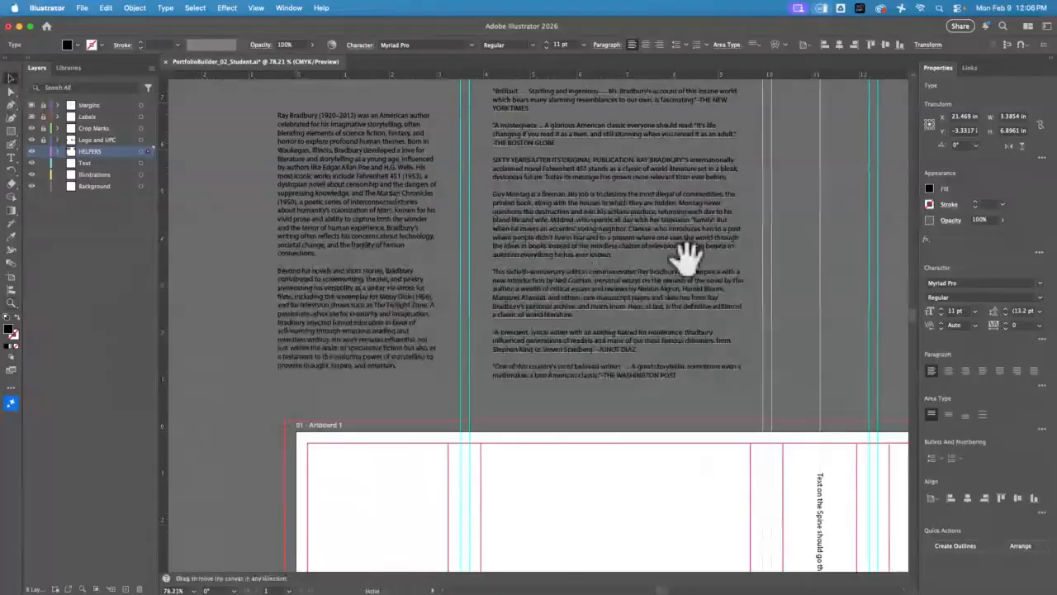
{"action": "left_click_drag", "start_coordinate": [685, 256], "coordinate": [512, 281]}
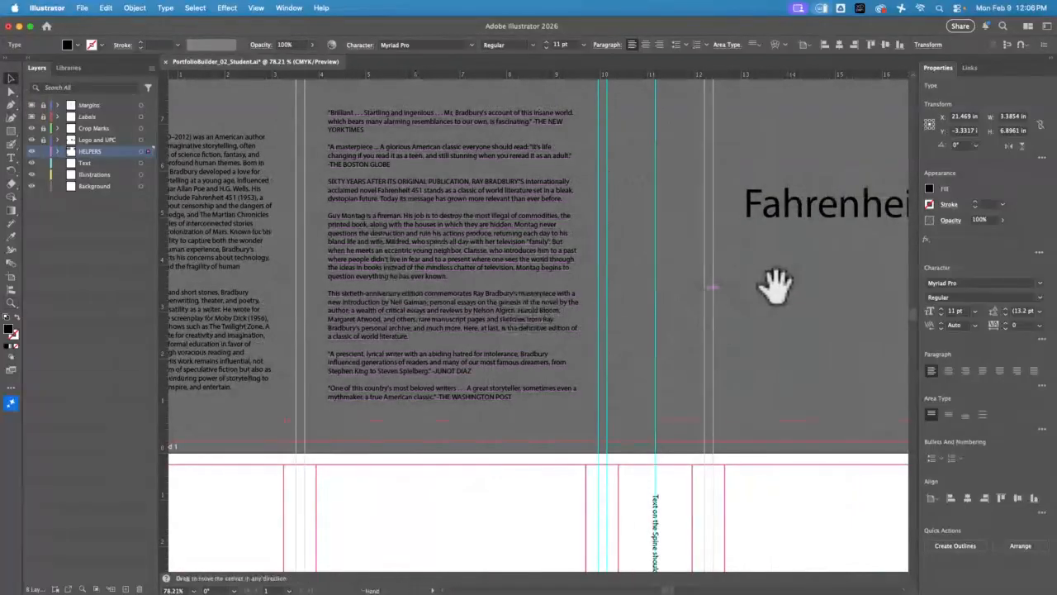
{"action": "left_click_drag", "start_coordinate": [781, 297], "coordinate": [321, 304]}
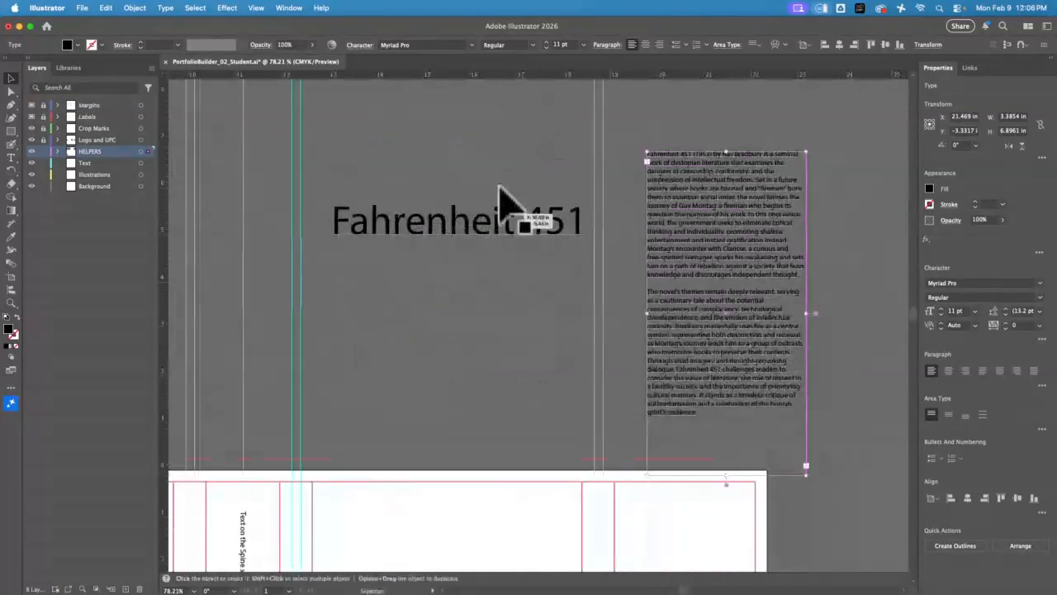
{"action": "left_click_drag", "start_coordinate": [857, 284], "coordinate": [661, 255]}
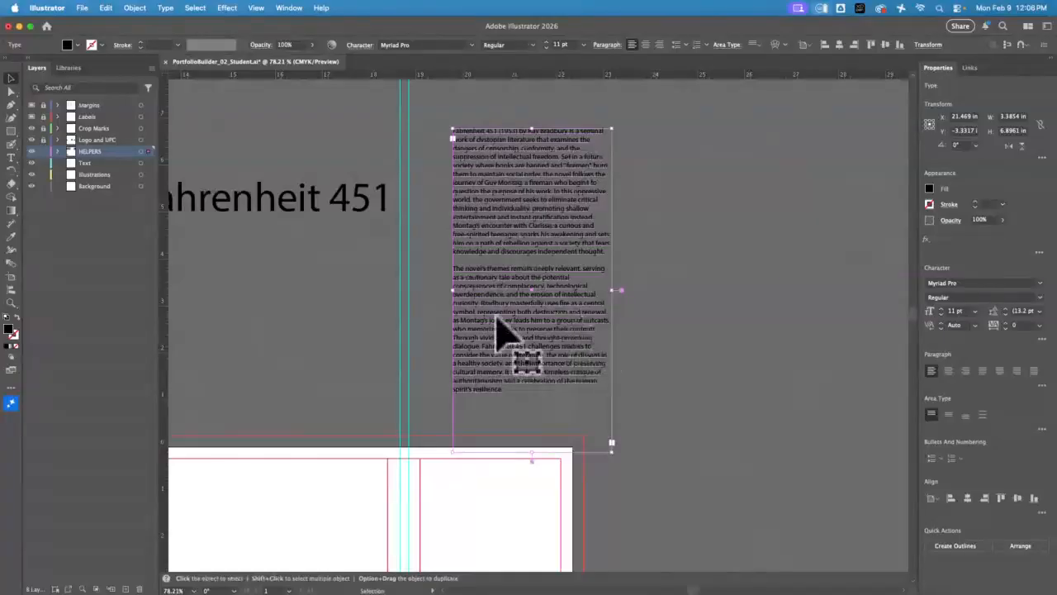
{"action": "left_click_drag", "start_coordinate": [302, 352], "coordinate": [584, 311]}
Inspect the spine text direction, the Simon & Schuster logos and the barcode on the dust jacket close up
{"action": "left_click_drag", "start_coordinate": [345, 329], "coordinate": [715, 255]}
{"action": "left_click_drag", "start_coordinate": [523, 281], "coordinate": [483, 254]}
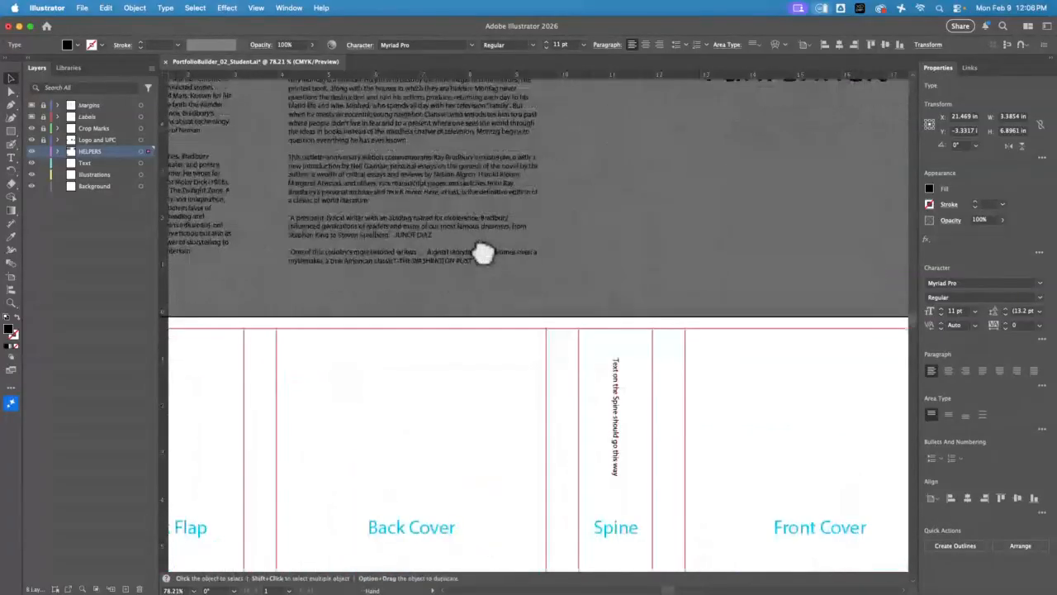
{"action": "left_click_drag", "start_coordinate": [653, 489], "coordinate": [454, 284]}
{"action": "left_click_drag", "start_coordinate": [524, 381], "coordinate": [700, 233]}
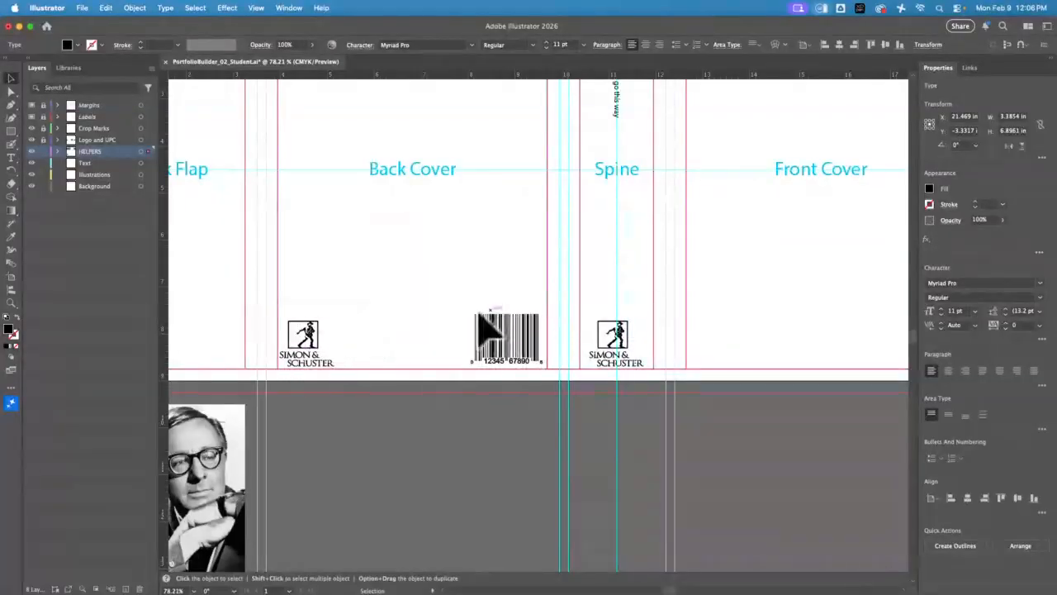
{"action": "left_click", "coordinate": [529, 387]}
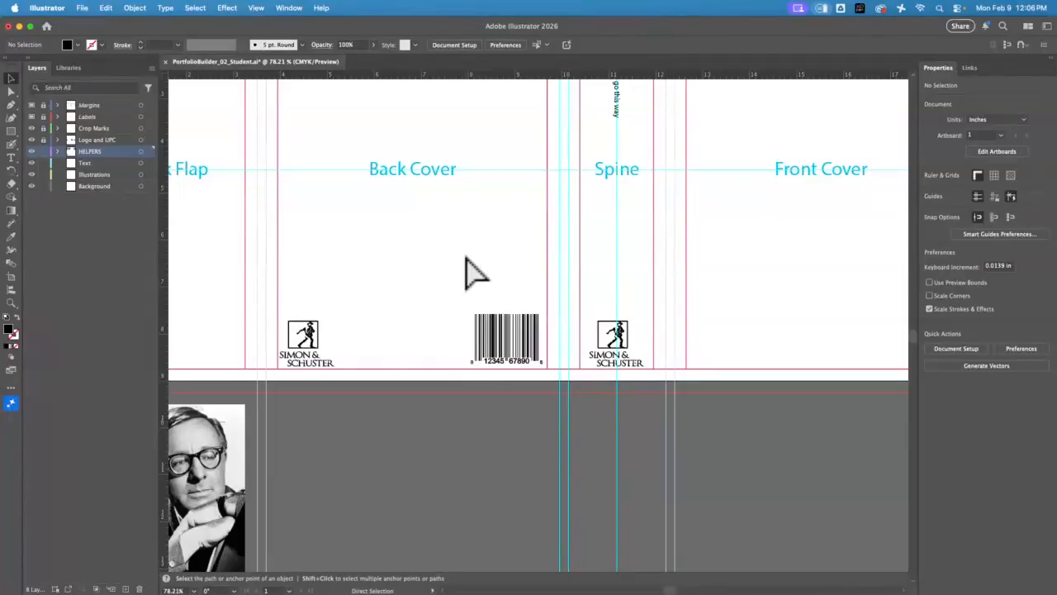
Move the author portrait below the Back Flap so its left edge lines up with the artboard's left edge
{"action": "key", "text": "super+minus"}
{"action": "key", "text": "super+minus"}
{"action": "mouse_move", "coordinate": [306, 426]}
{"action": "left_mouse_down"}
{"action": "mouse_move", "coordinate": [236, 381]}
{"action": "mouse_move", "coordinate": [236, 191]}
{"action": "mouse_move", "coordinate": [204, 181]}
{"action": "mouse_move", "coordinate": [301, 463]}
{"action": "mouse_move", "coordinate": [298, 426]}
{"action": "left_mouse_up"}
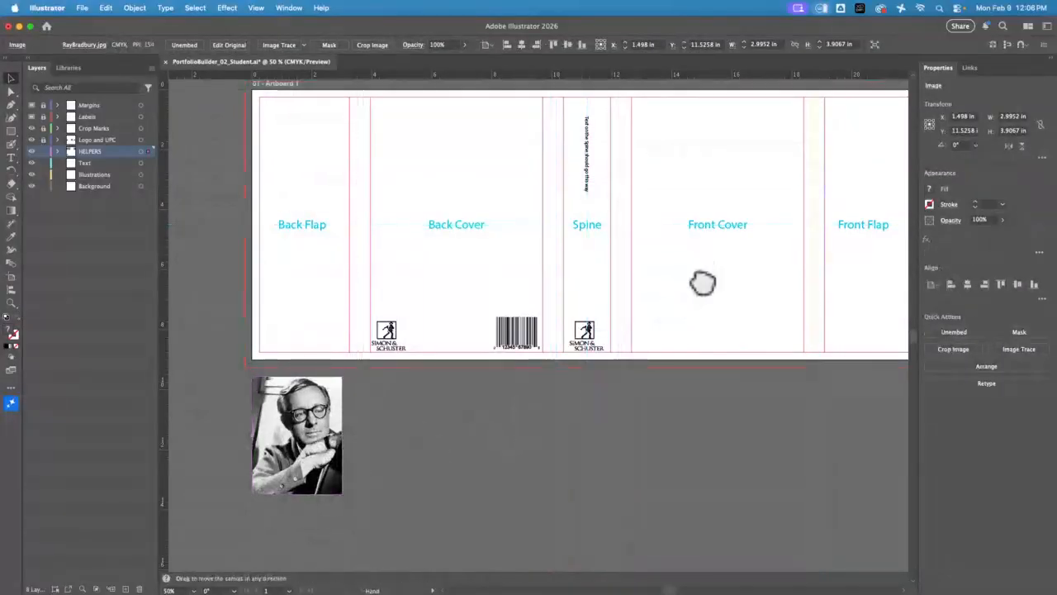
{"action": "left_click_drag", "start_coordinate": [702, 283], "coordinate": [644, 416]}
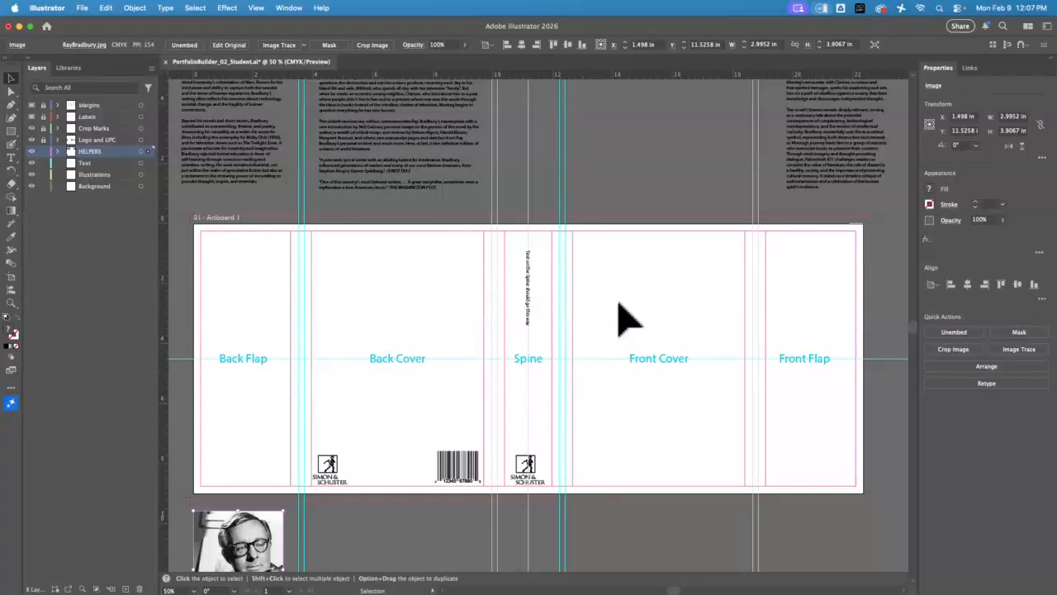
Reposition the Back Flap and Back Cover text blocks above their panels and narrow the Back Cover text frame to about 5.24 in
{"action": "left_click", "coordinate": [234, 165]}
{"action": "left_click_drag", "start_coordinate": [236, 170], "coordinate": [243, 145]}
{"action": "left_click_drag", "start_coordinate": [365, 157], "coordinate": [364, 140]}
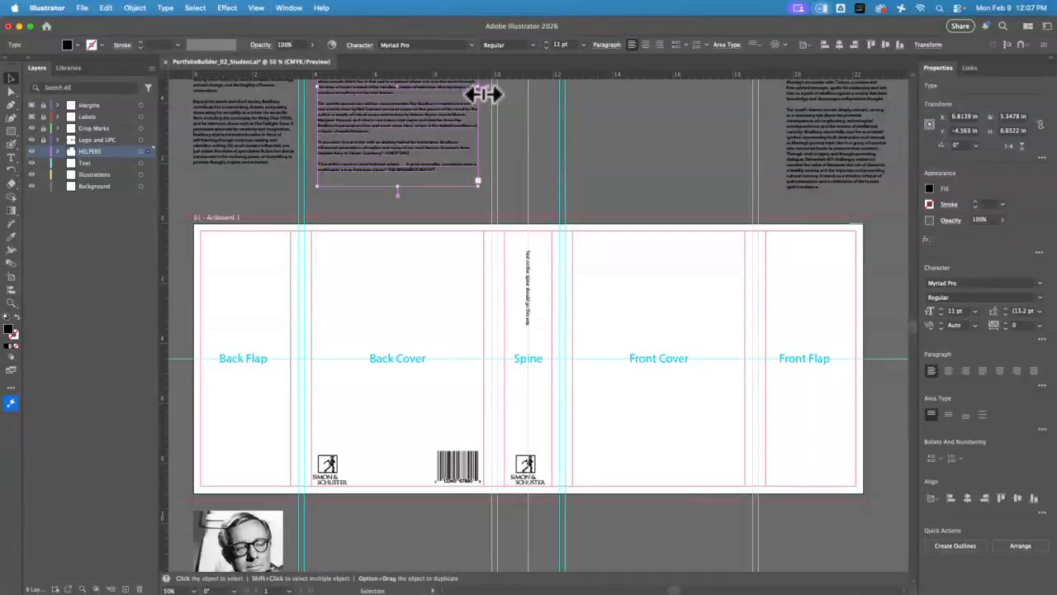
{"action": "mouse_move", "coordinate": [483, 93]}
{"action": "left_mouse_down"}
{"action": "mouse_move", "coordinate": [433, 94]}
{"action": "mouse_move", "coordinate": [478, 99]}
{"action": "left_mouse_up"}
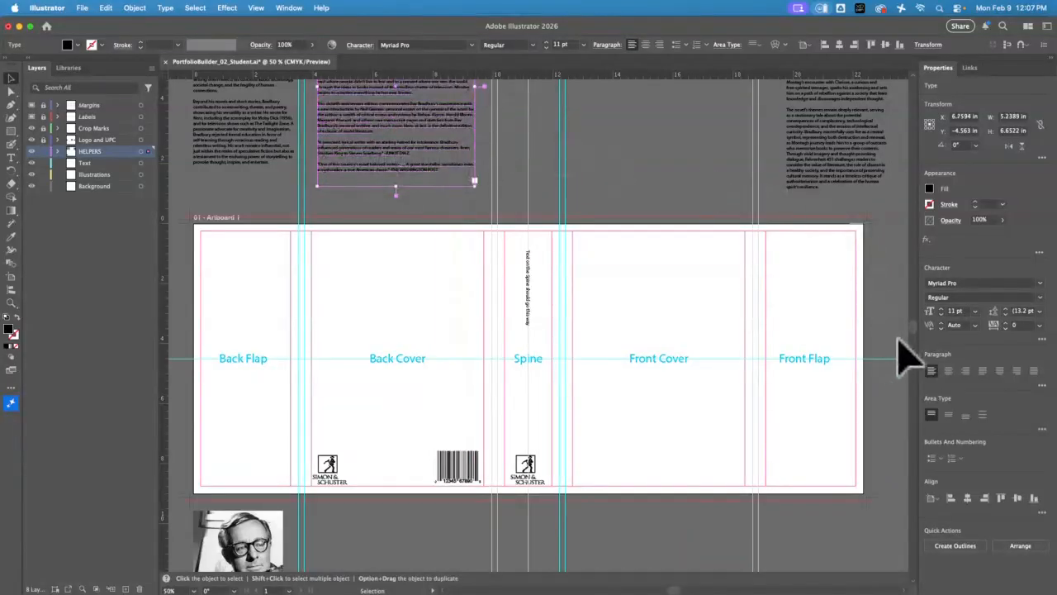
Reposition the Fahrenheit 451 title higher above the Front Cover panel
{"action": "scroll", "coordinate": [921, 346], "scroll_direction": "up", "scroll_amount": 5}
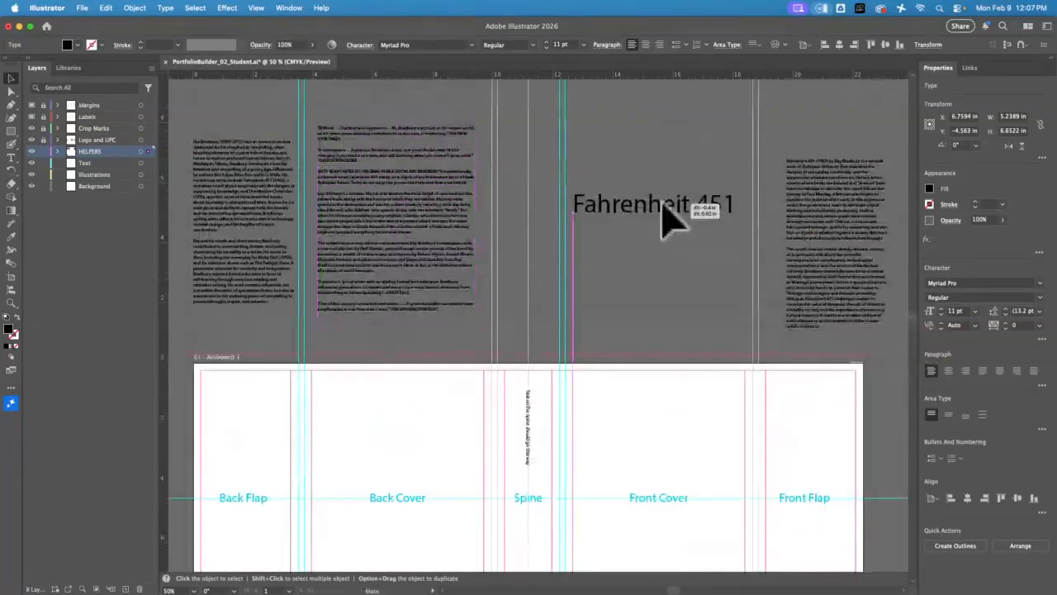
{"action": "left_click", "coordinate": [660, 186]}
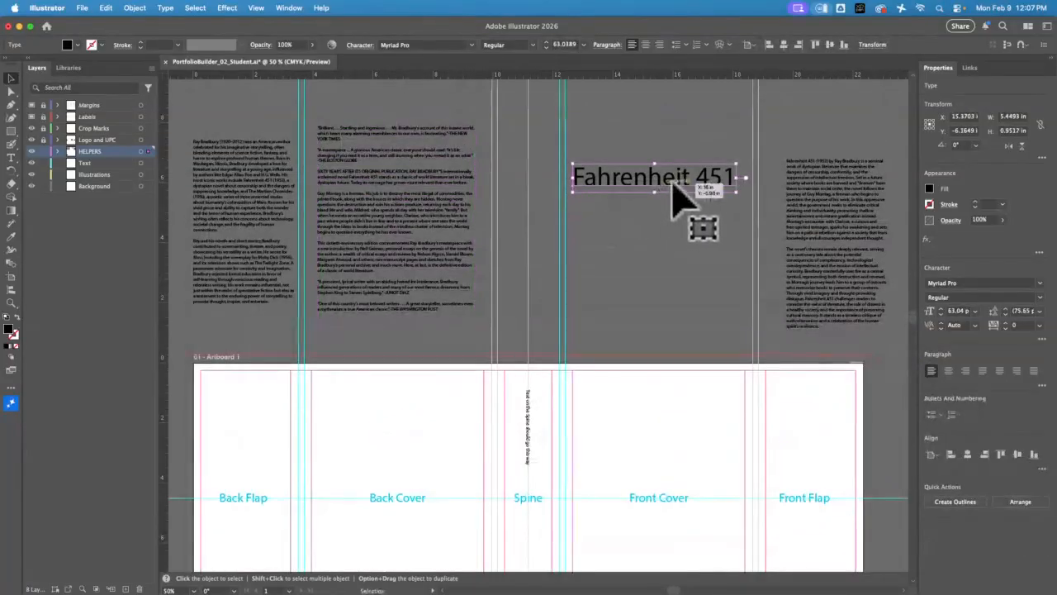
{"action": "left_click_drag", "start_coordinate": [679, 196], "coordinate": [698, 162]}
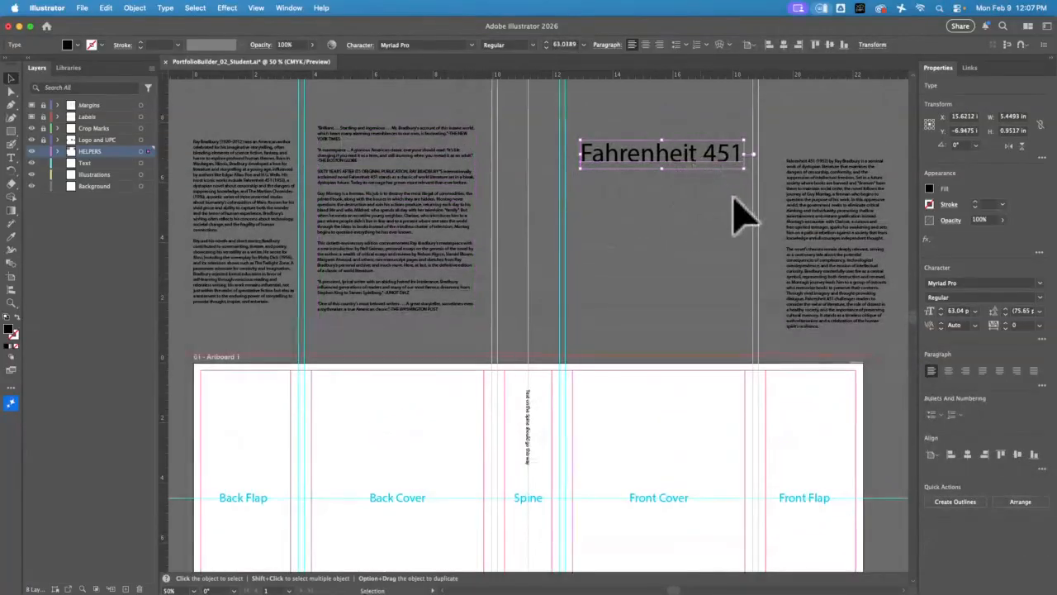
Widen the Back Cover text frame to about 5.8 in and move the Fahrenheit 451 title slightly down
{"action": "left_click", "coordinate": [413, 213]}
{"action": "mouse_move", "coordinate": [482, 226]}
{"action": "left_mouse_down"}
{"action": "mouse_move", "coordinate": [575, 228]}
{"action": "mouse_move", "coordinate": [444, 235]}
{"action": "mouse_move", "coordinate": [494, 237]}
{"action": "left_mouse_up"}
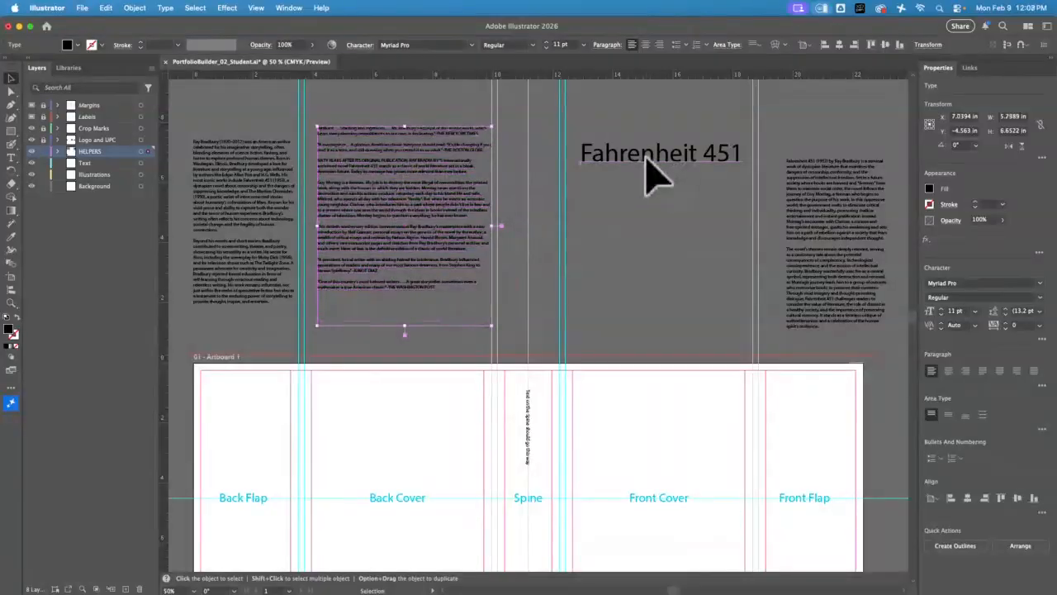
{"action": "left_click", "coordinate": [649, 173]}
{"action": "mouse_move", "coordinate": [648, 164]}
{"action": "left_mouse_down"}
{"action": "mouse_move", "coordinate": [640, 223]}
{"action": "mouse_move", "coordinate": [652, 227]}
{"action": "mouse_move", "coordinate": [625, 177]}
{"action": "mouse_move", "coordinate": [708, 218]}
{"action": "mouse_move", "coordinate": [656, 206]}
{"action": "mouse_move", "coordinate": [650, 163]}
{"action": "left_mouse_up"}
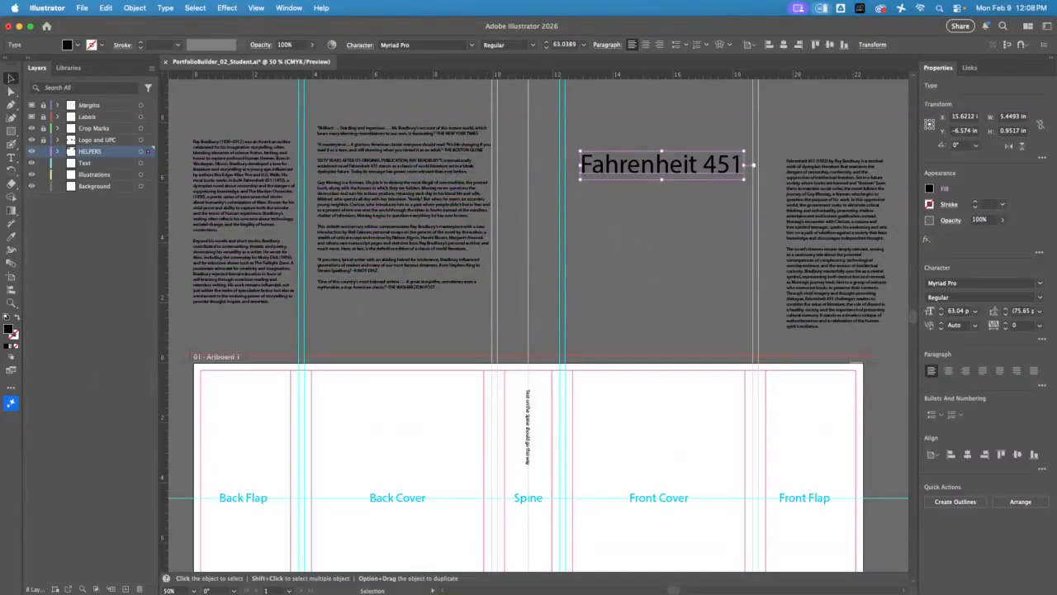
Switch to Chrome and open the DaFont website in a new tab
{"action": "key", "text": "super+Tab"}
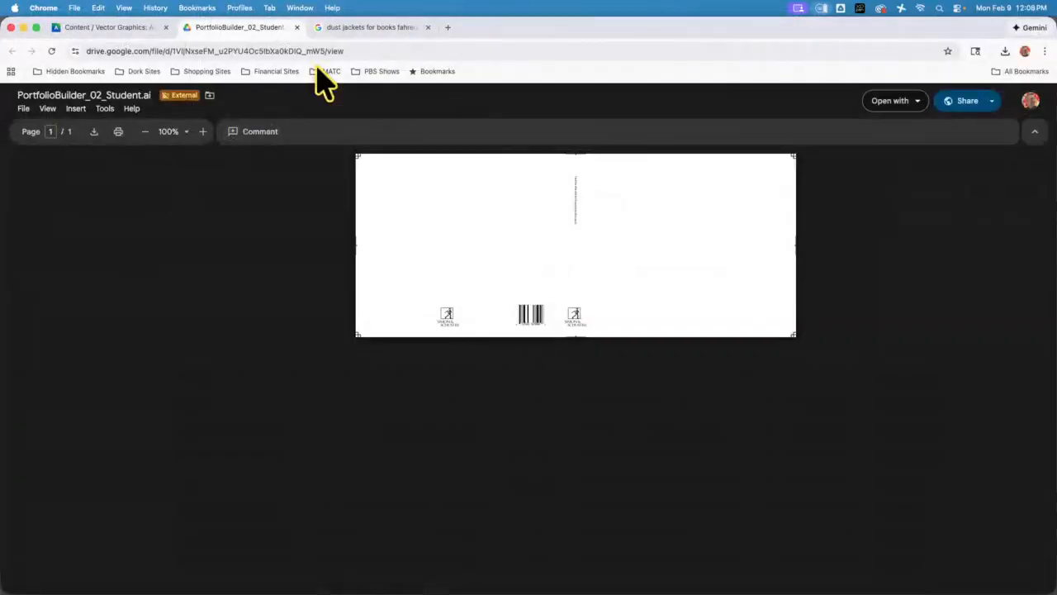
{"action": "left_click", "coordinate": [448, 28]}
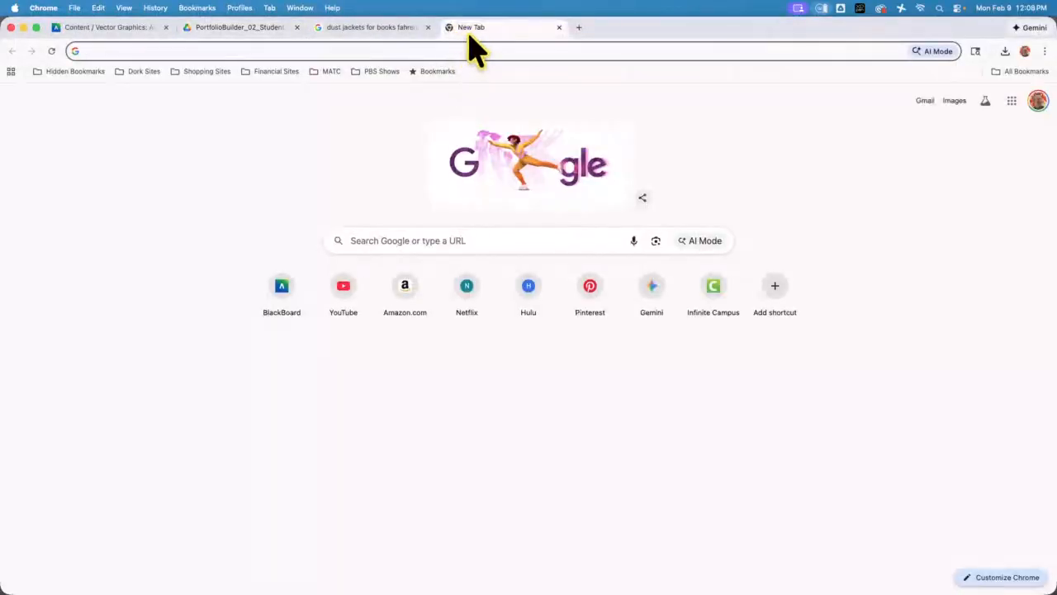
{"action": "type", "text": "daf"}
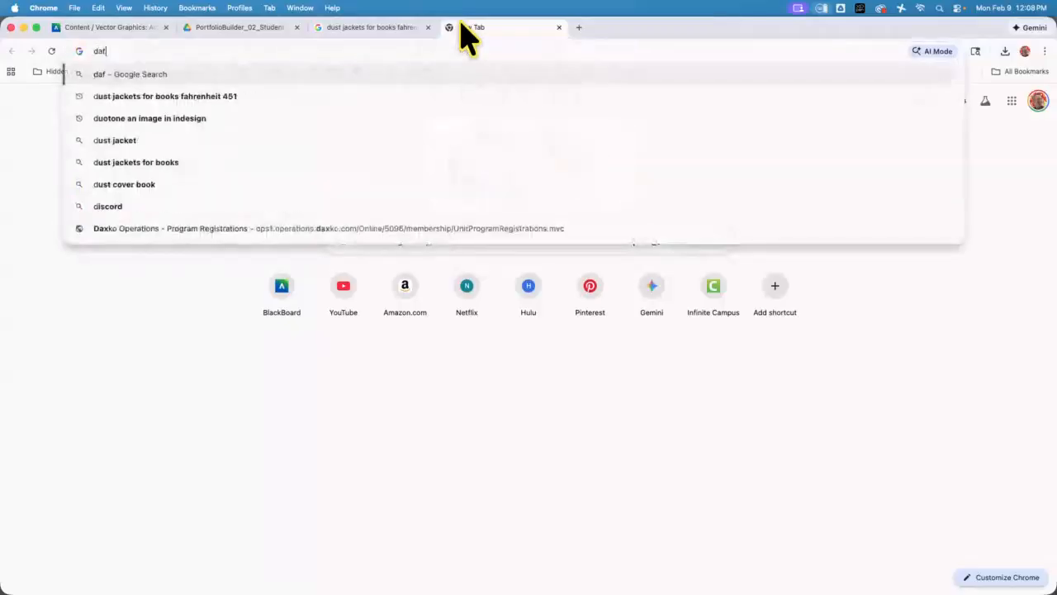
{"action": "type", "text": "ont"}
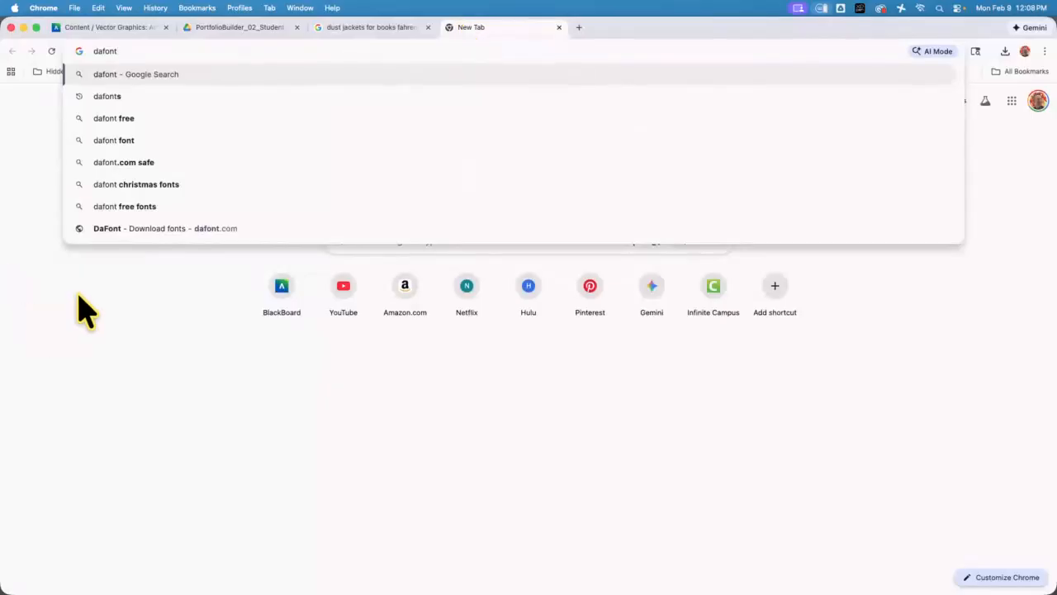
{"action": "left_click", "coordinate": [158, 229]}
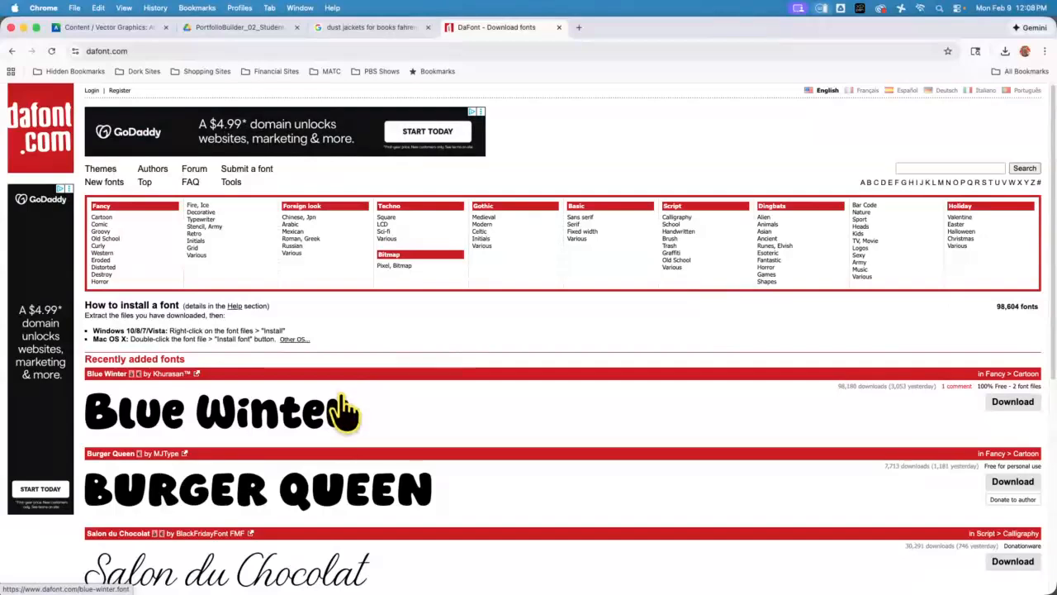
Open DaFont's Fancy > Horror category and look through its font samples and their licence terms
{"action": "left_click", "coordinate": [109, 286]}
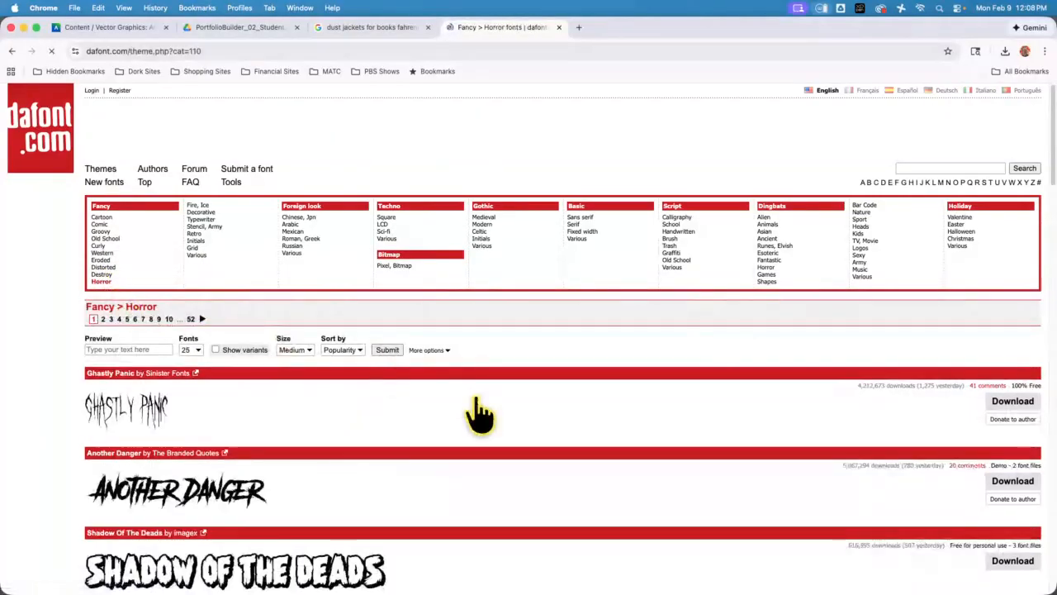
{"action": "scroll", "coordinate": [475, 412], "scroll_direction": "down", "scroll_amount": 4}
{"action": "scroll", "coordinate": [477, 413], "scroll_direction": "down", "scroll_amount": 3}
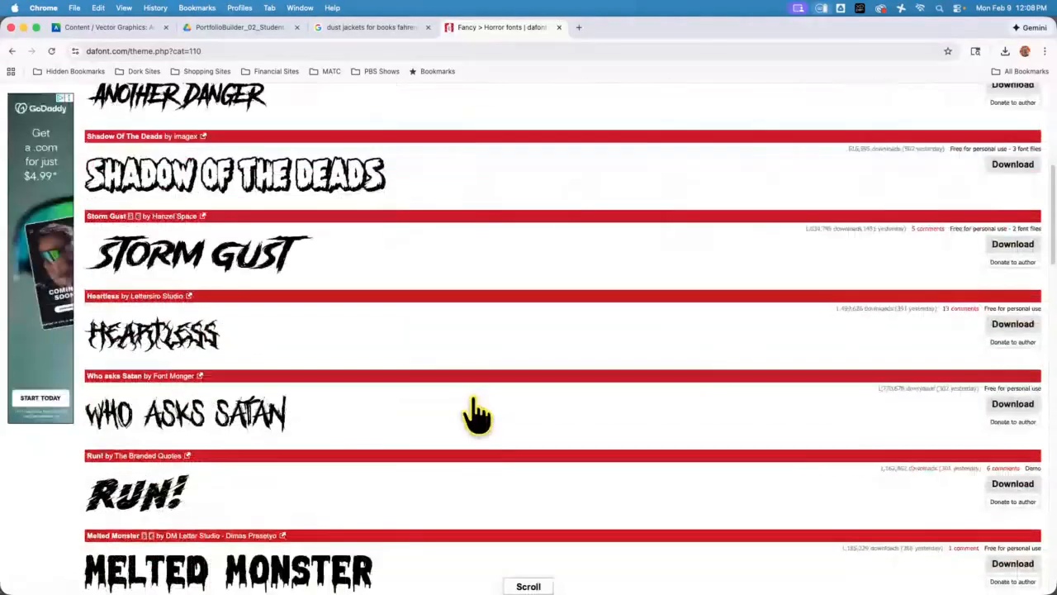
{"action": "scroll", "coordinate": [477, 413], "scroll_direction": "down", "scroll_amount": 1}
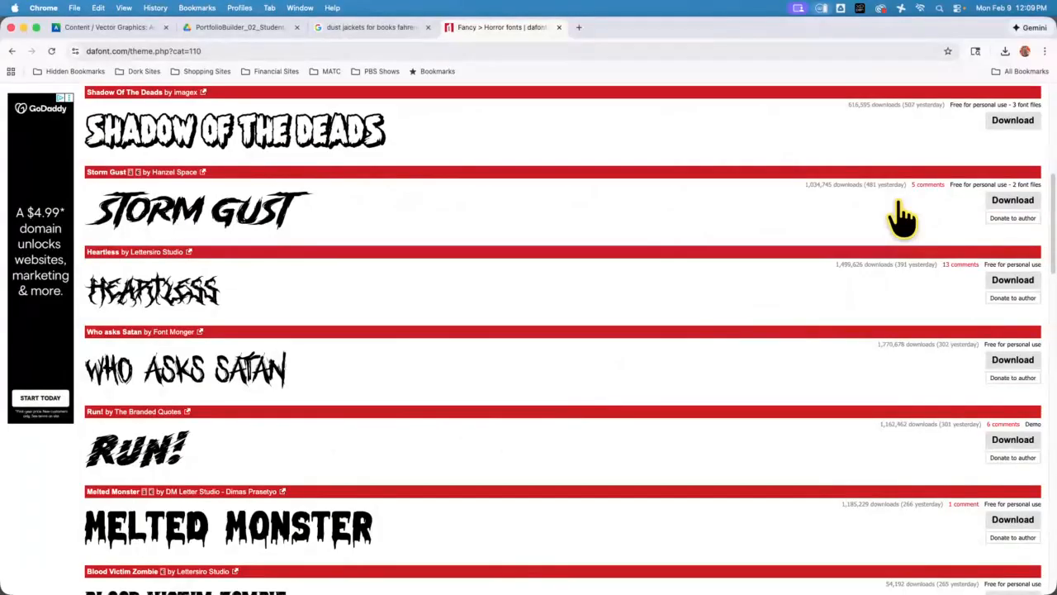
{"action": "scroll", "coordinate": [413, 376], "scroll_direction": "down", "scroll_amount": 5}
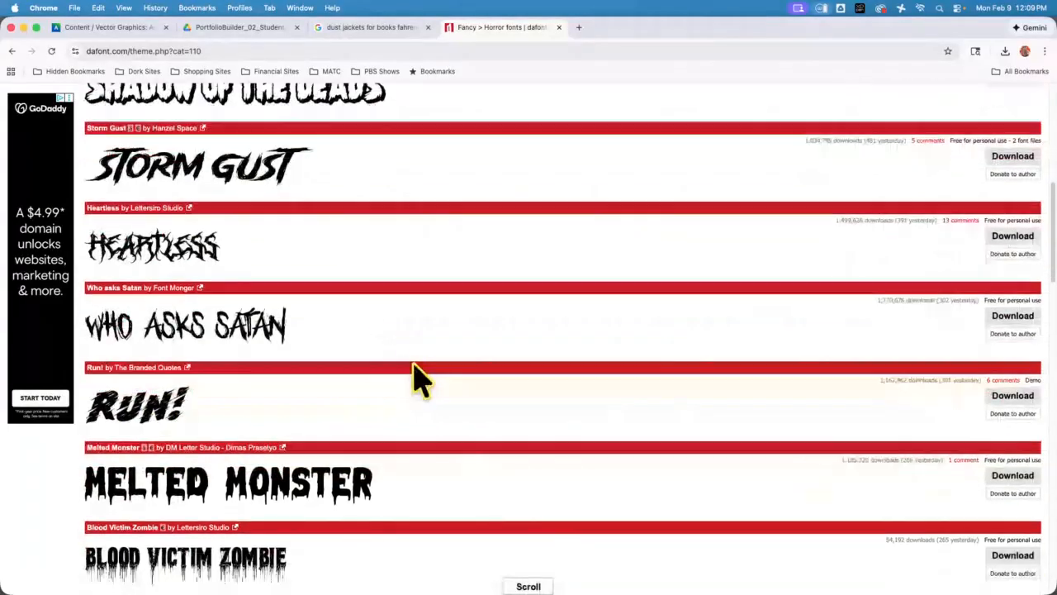
{"action": "scroll", "coordinate": [402, 363], "scroll_direction": "down", "scroll_amount": 3}
{"action": "scroll", "coordinate": [460, 392], "scroll_direction": "down", "scroll_amount": 3}
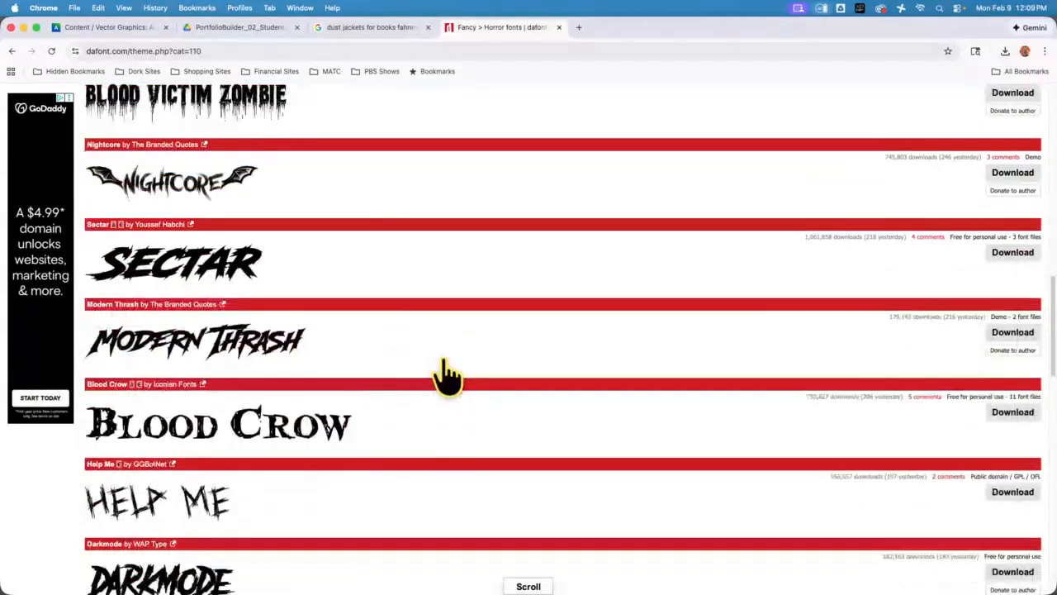
{"action": "scroll", "coordinate": [466, 364], "scroll_direction": "down", "scroll_amount": 2}
{"action": "scroll", "coordinate": [463, 376], "scroll_direction": "down", "scroll_amount": 2}
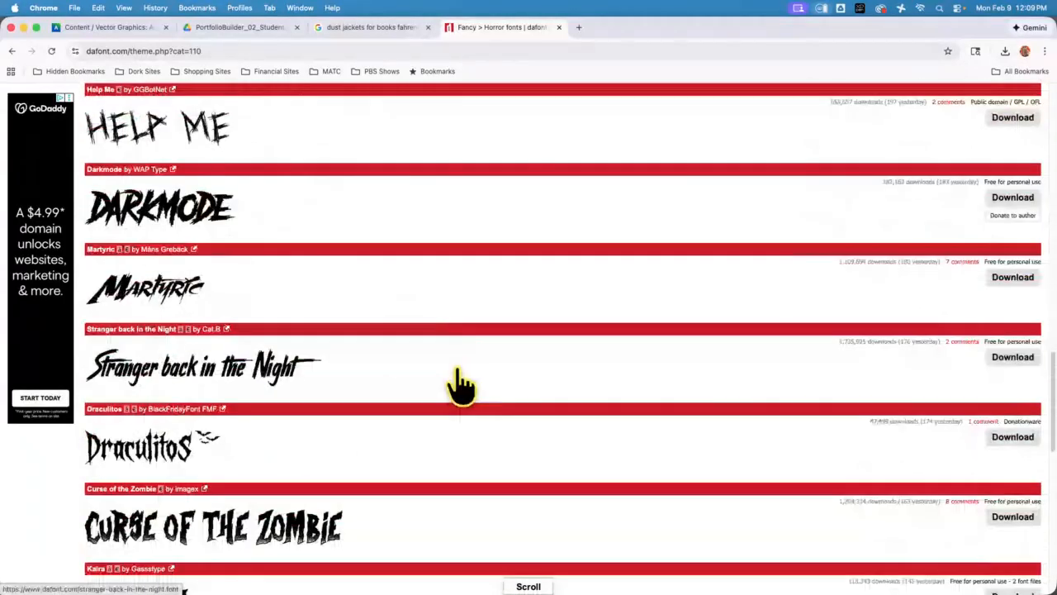
{"action": "scroll", "coordinate": [461, 385], "scroll_direction": "down", "scroll_amount": 3}
{"action": "scroll", "coordinate": [450, 387], "scroll_direction": "down", "scroll_amount": 2}
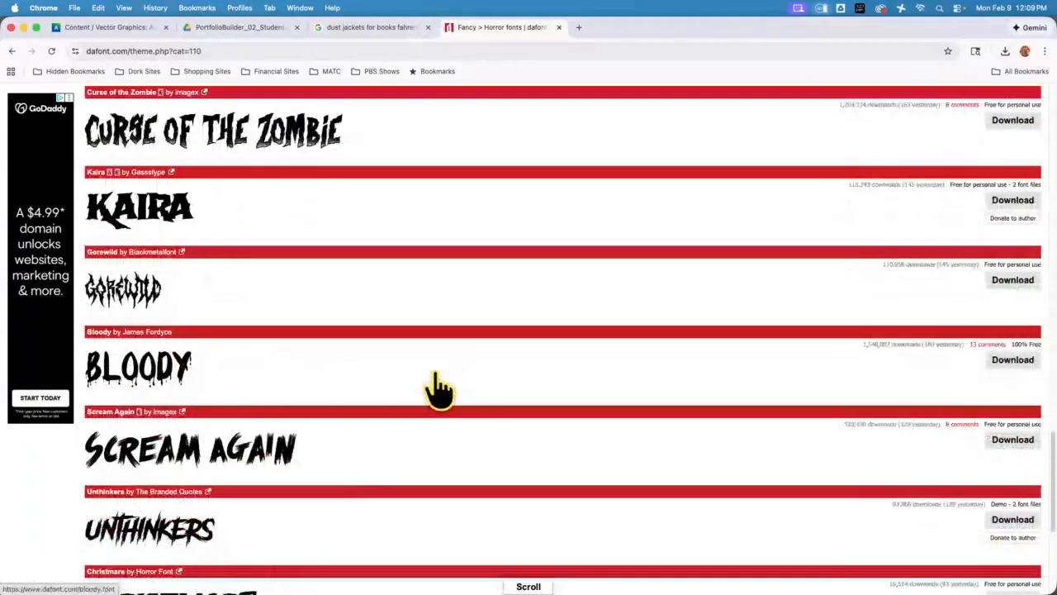
{"action": "scroll", "coordinate": [437, 388], "scroll_direction": "up", "scroll_amount": 8}
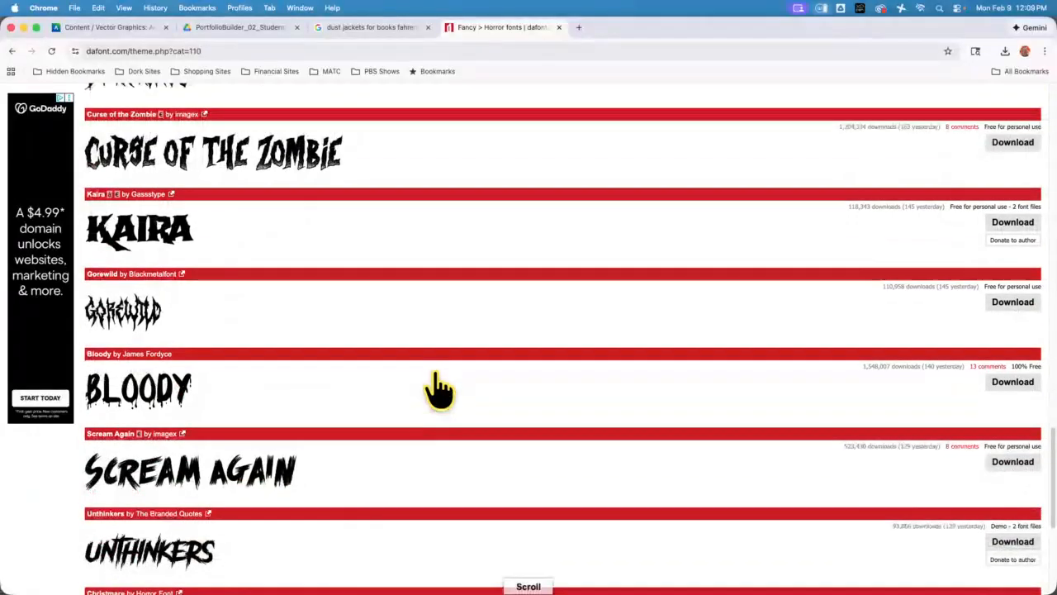
{"action": "scroll", "coordinate": [312, 430], "scroll_direction": "up", "scroll_amount": 10}
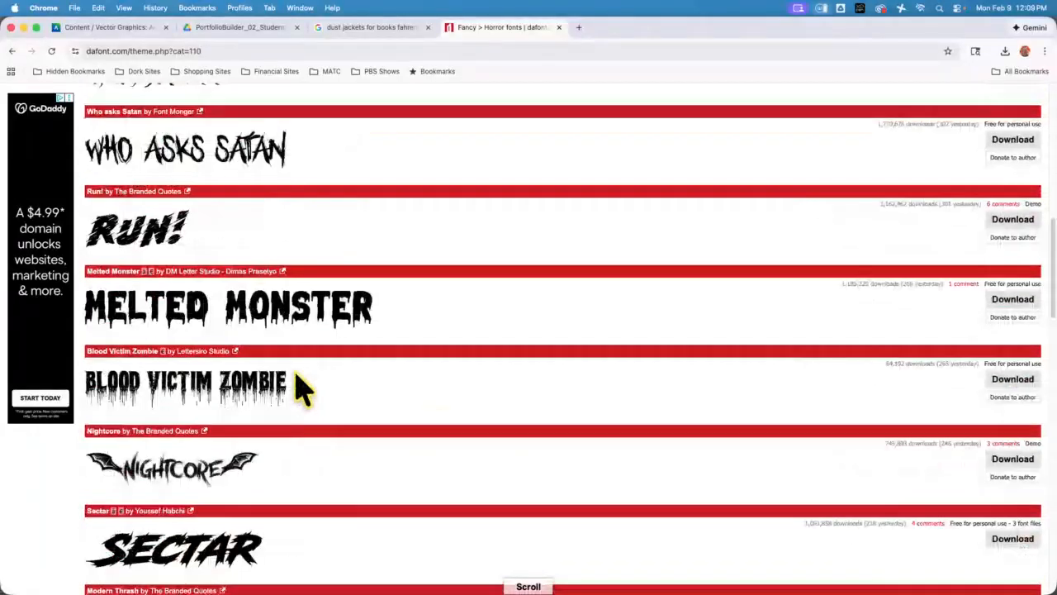
Open DaFont's Fancy > Retro category and look through its font samples
{"action": "scroll", "coordinate": [207, 258], "scroll_direction": "up", "scroll_amount": 2}
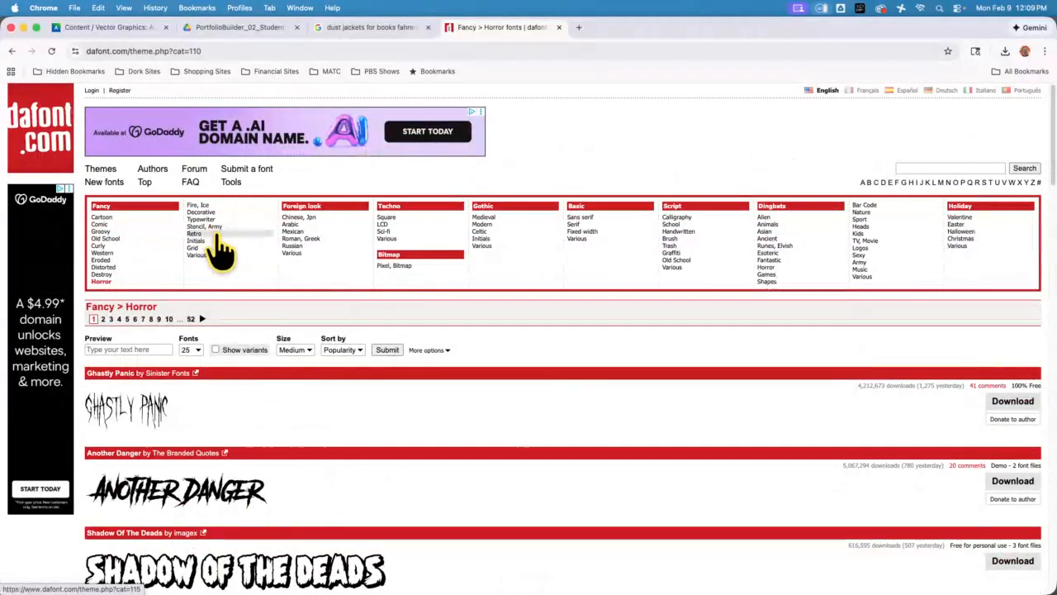
{"action": "left_click", "coordinate": [217, 234]}
{"action": "scroll", "coordinate": [494, 420], "scroll_direction": "down", "scroll_amount": 1}
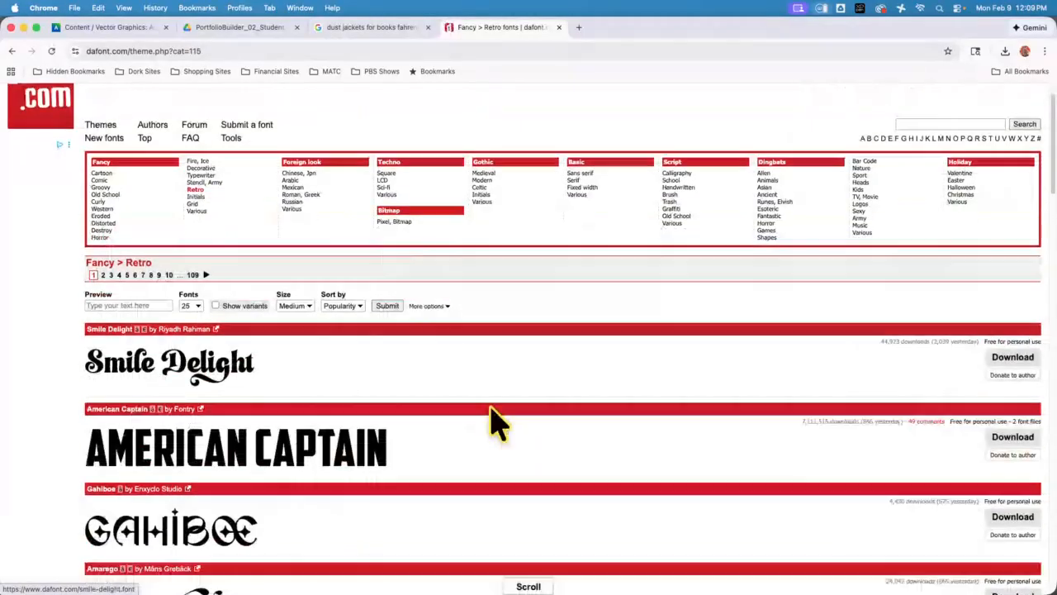
{"action": "scroll", "coordinate": [494, 421], "scroll_direction": "down", "scroll_amount": 5}
{"action": "scroll", "coordinate": [494, 419], "scroll_direction": "down", "scroll_amount": 7}
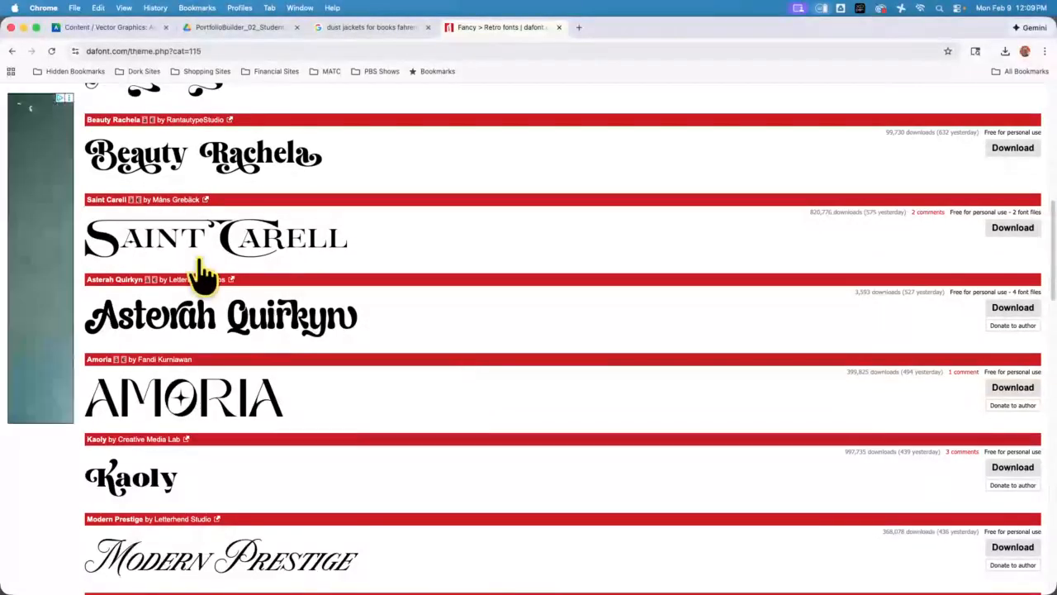
Return to the Fahrenheit 451 dust jacket image results and preview the Cannonball Read and Behance covers
{"action": "left_click", "coordinate": [376, 27]}
{"action": "scroll", "coordinate": [338, 380], "scroll_direction": "down", "scroll_amount": 1}
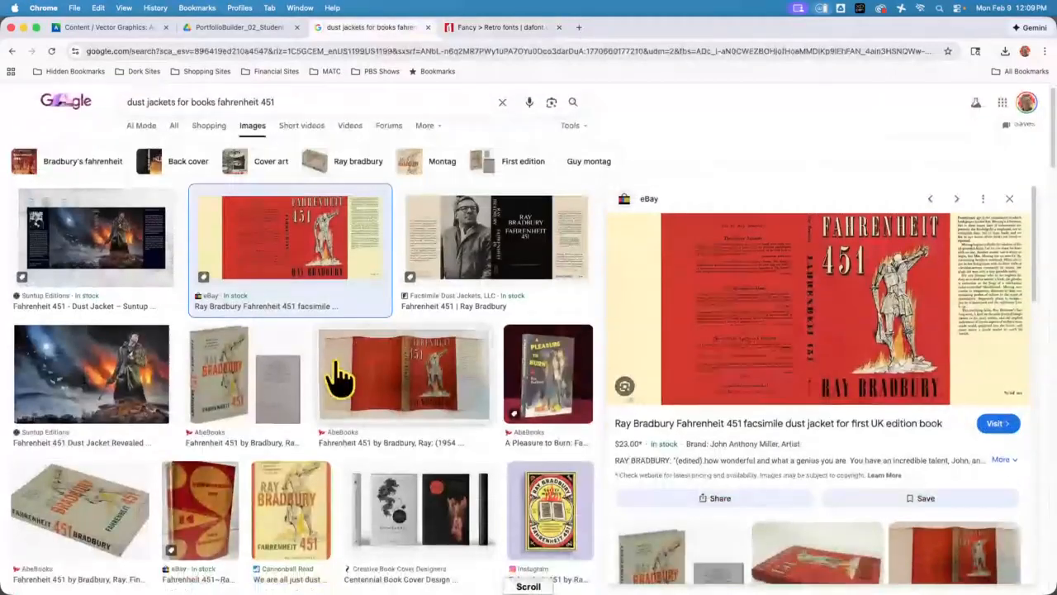
{"action": "scroll", "coordinate": [339, 376], "scroll_direction": "down", "scroll_amount": 3}
{"action": "scroll", "coordinate": [342, 380], "scroll_direction": "down", "scroll_amount": 3}
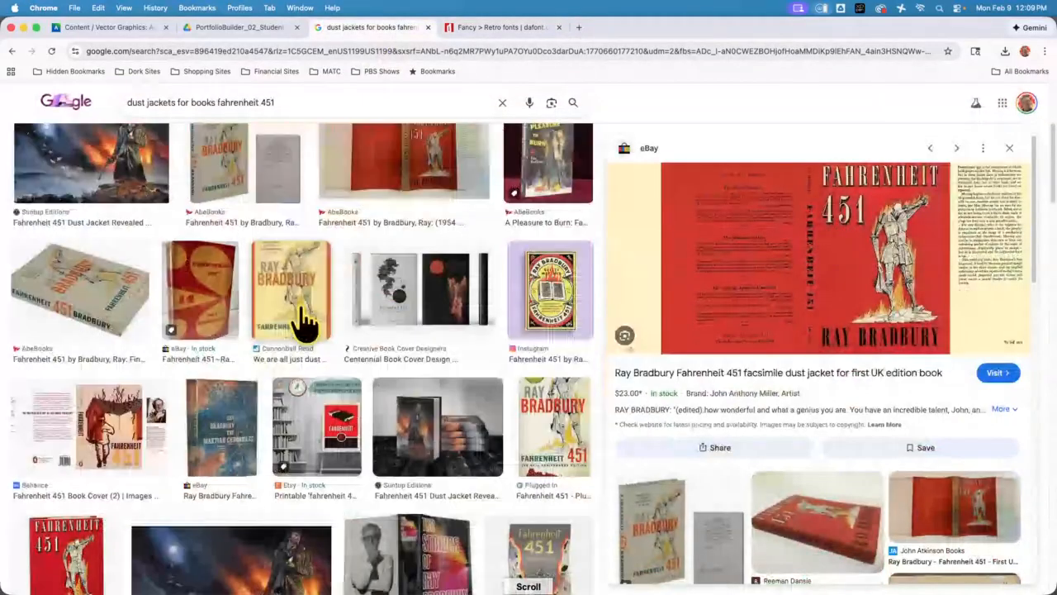
{"action": "left_click", "coordinate": [299, 312]}
{"action": "scroll", "coordinate": [262, 352], "scroll_direction": "down", "scroll_amount": 3}
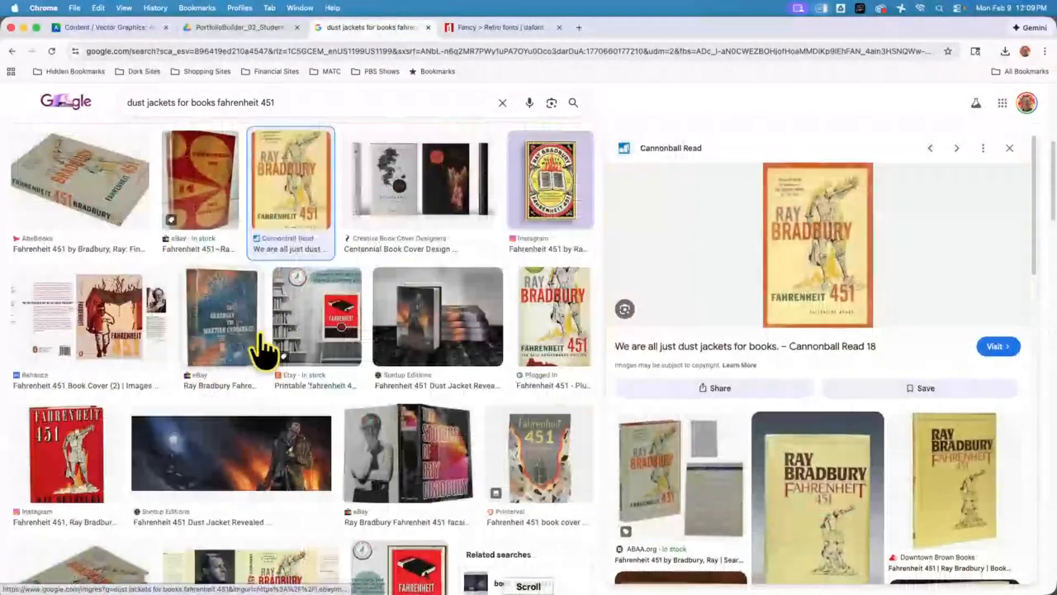
{"action": "left_click", "coordinate": [113, 330]}
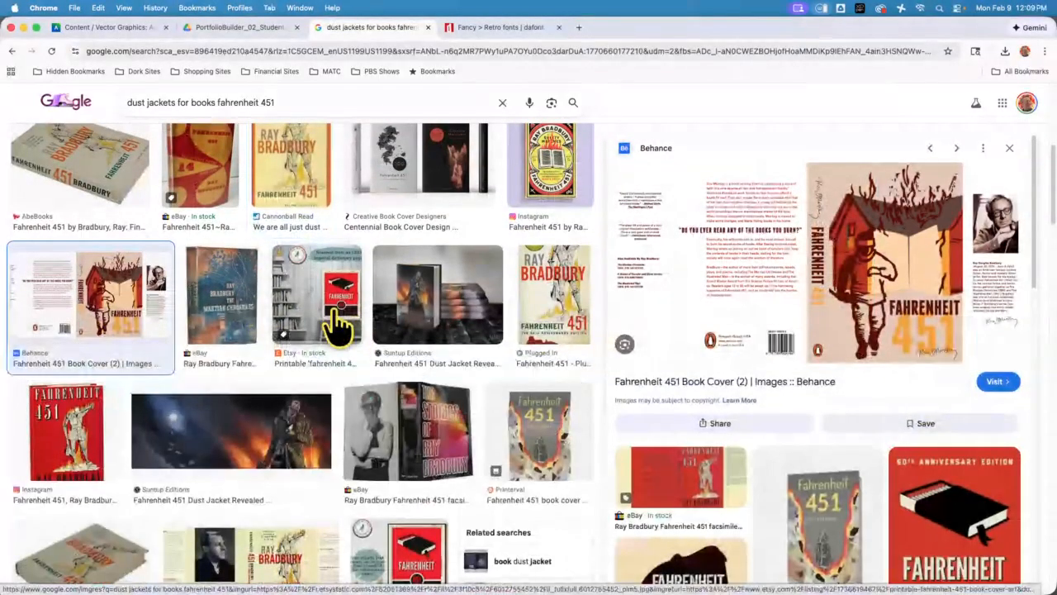
Preview the Printerval, red Instagram and Etsy Fahrenheit 451 covers to compare their title lettering
{"action": "scroll", "coordinate": [339, 325], "scroll_direction": "down", "scroll_amount": 2}
{"action": "scroll", "coordinate": [339, 326], "scroll_direction": "down", "scroll_amount": 1}
{"action": "left_click", "coordinate": [541, 308]}
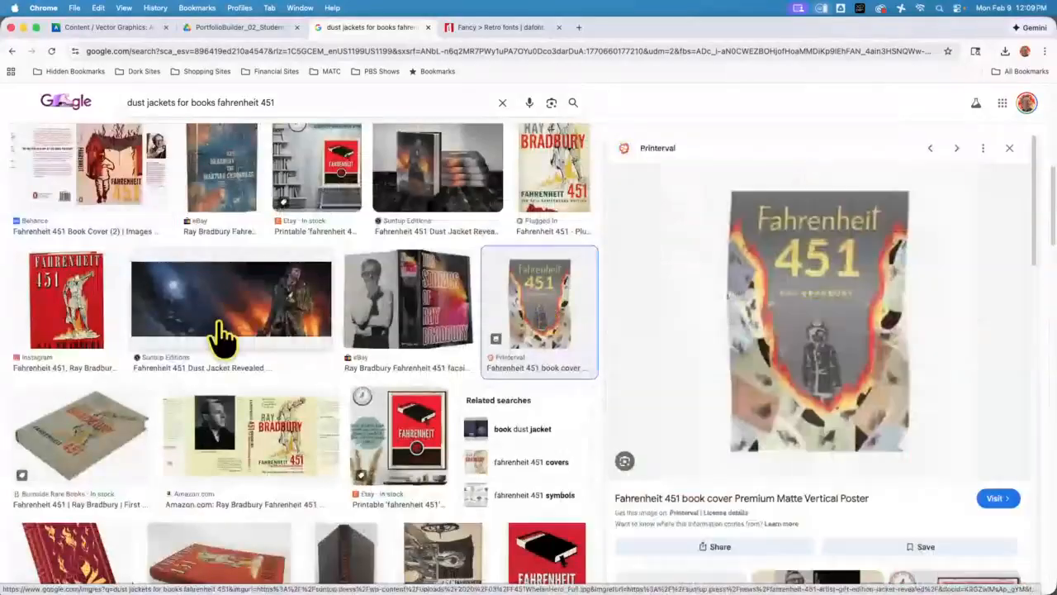
{"action": "left_click", "coordinate": [82, 311]}
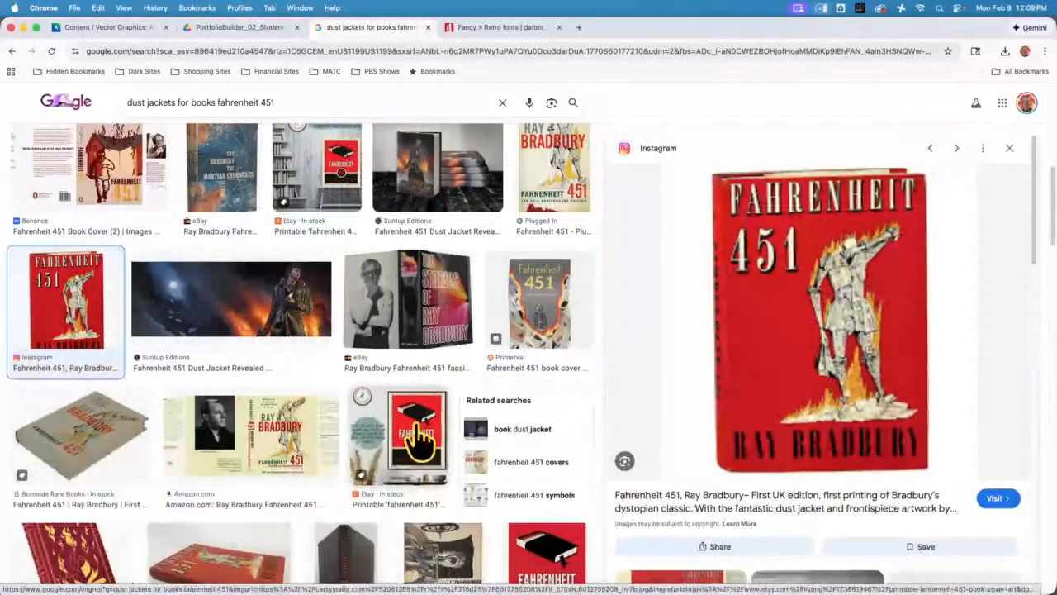
{"action": "left_click", "coordinate": [421, 435]}
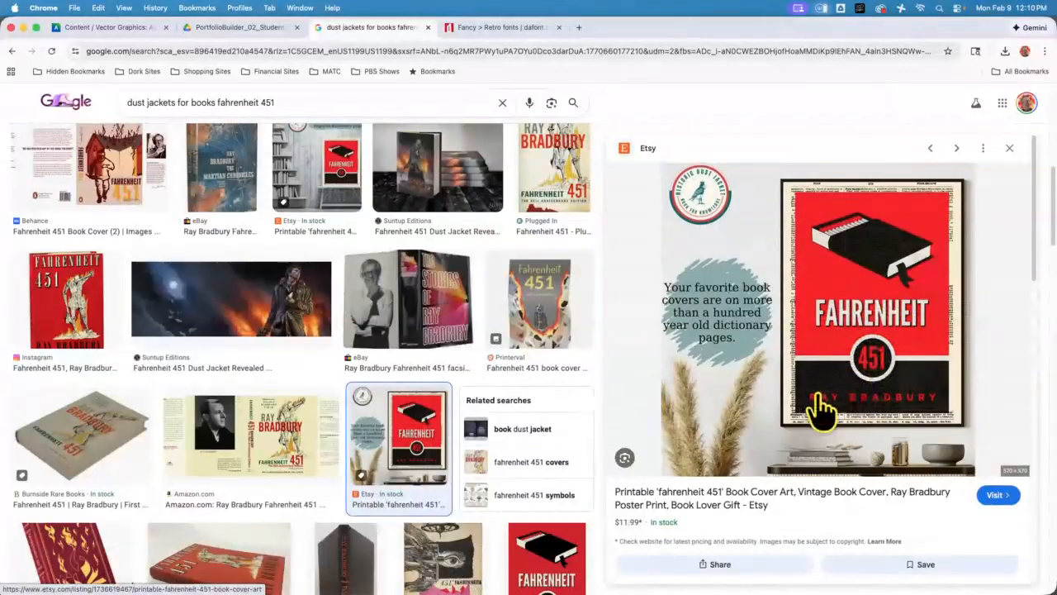
Preview the full Fahrenheit 451 jackets from Facsimile Dust Jackets and Amazon's 50th Anniversary Edition
{"action": "scroll", "coordinate": [194, 349], "scroll_direction": "up", "scroll_amount": 5}
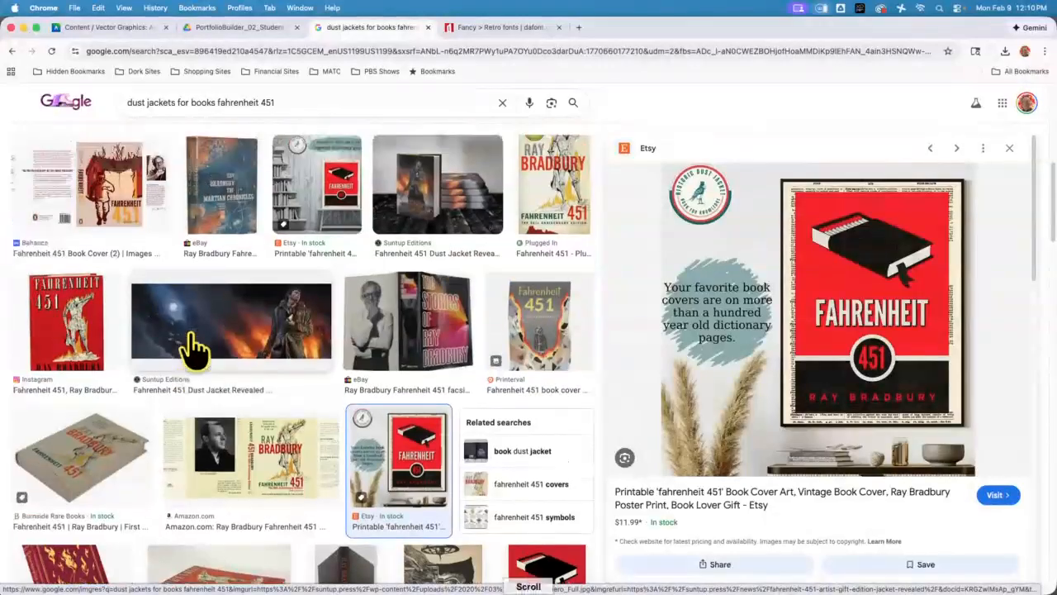
{"action": "scroll", "coordinate": [194, 351], "scroll_direction": "up", "scroll_amount": 5}
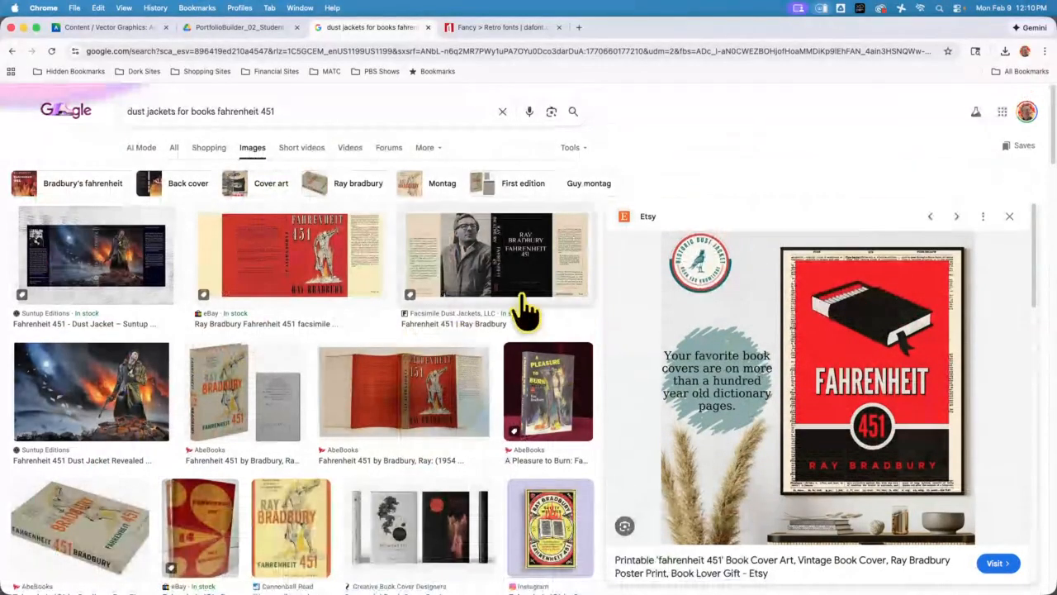
{"action": "left_click", "coordinate": [456, 285]}
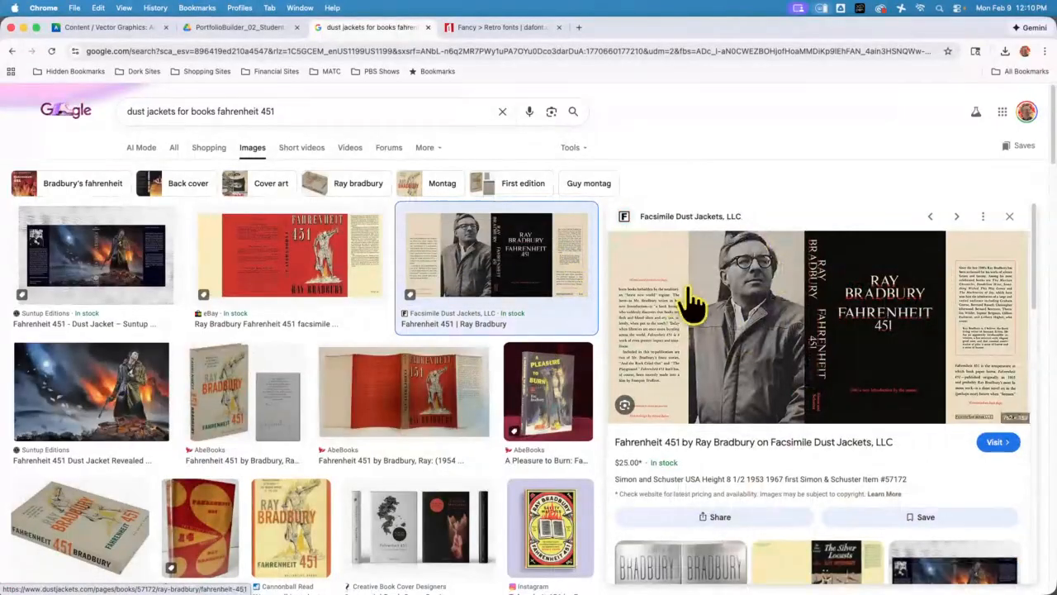
{"action": "scroll", "coordinate": [413, 394], "scroll_direction": "down", "scroll_amount": 5}
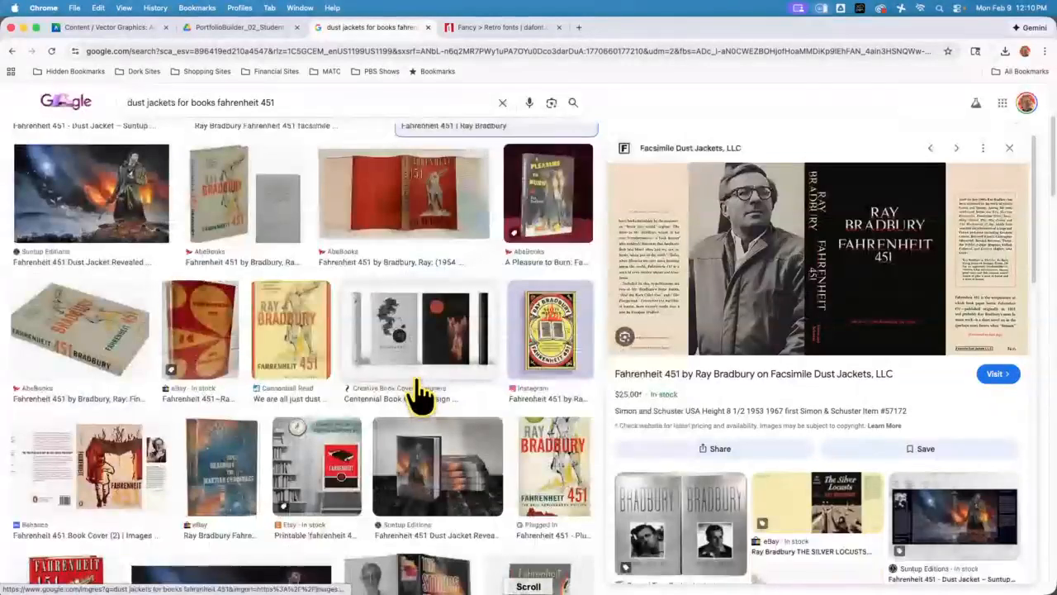
{"action": "scroll", "coordinate": [417, 397], "scroll_direction": "down", "scroll_amount": 3}
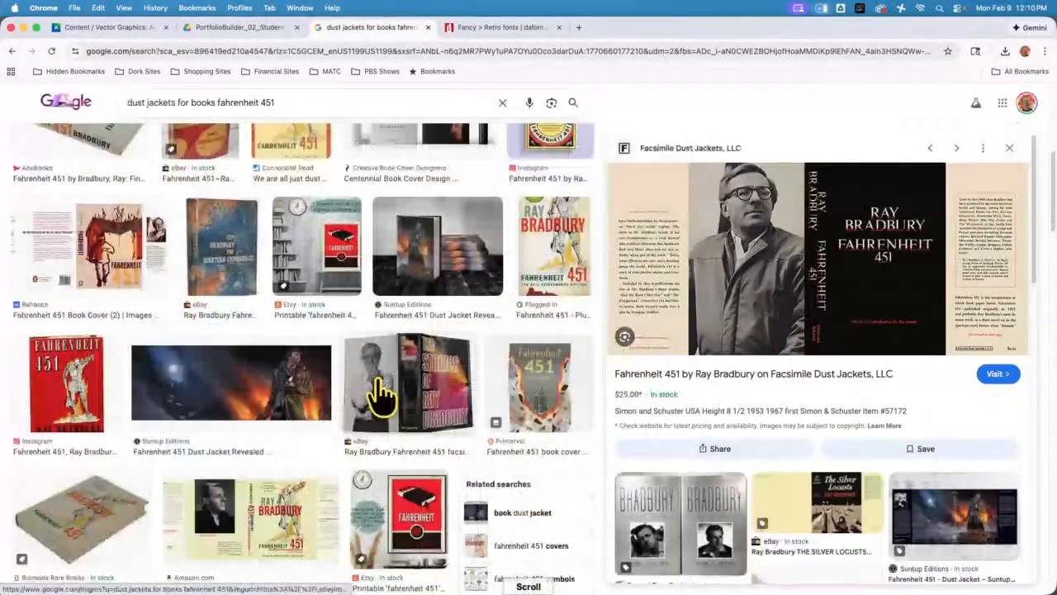
{"action": "scroll", "coordinate": [380, 396], "scroll_direction": "down", "scroll_amount": 3}
{"action": "left_click", "coordinate": [280, 355]}
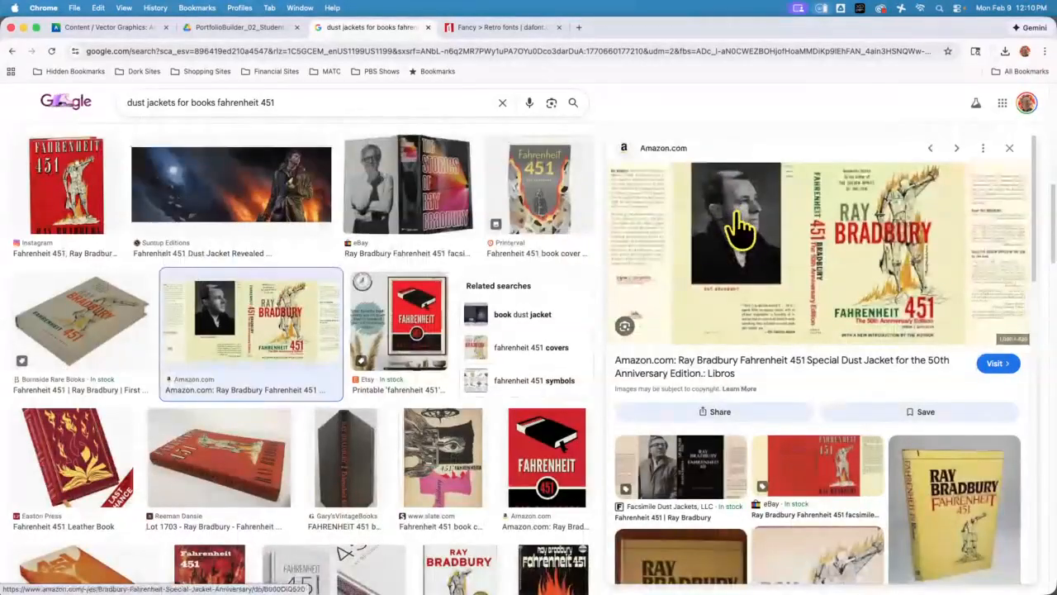
Browse the remaining Fahrenheit 451 cover results for design ideas, checking back briefly on DaFont's Retro fonts
{"action": "scroll", "coordinate": [629, 285], "scroll_direction": "down", "scroll_amount": 5}
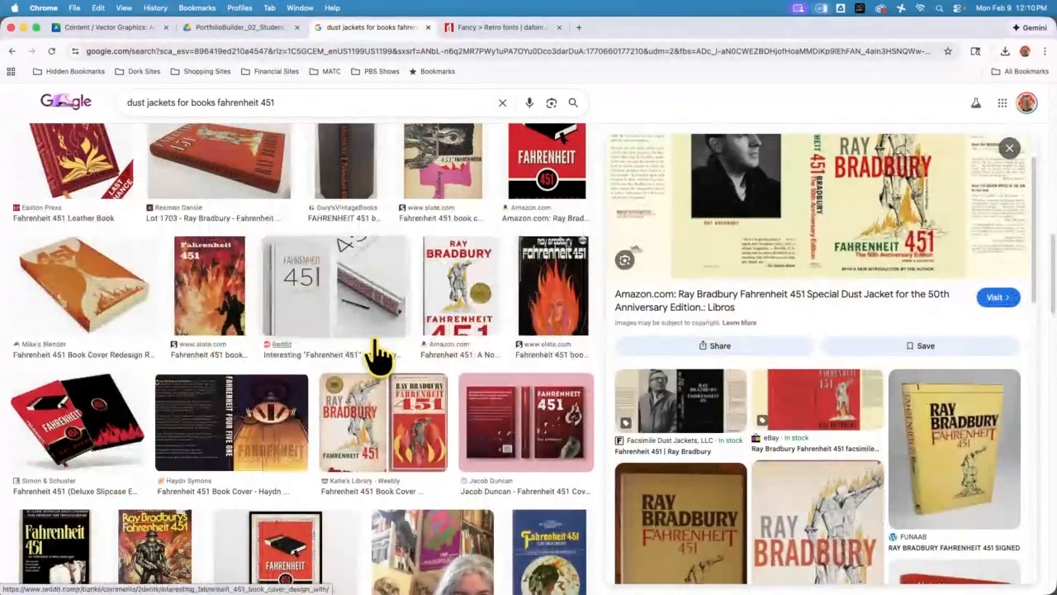
{"action": "scroll", "coordinate": [346, 331], "scroll_direction": "up", "scroll_amount": 3}
{"action": "scroll", "coordinate": [331, 314], "scroll_direction": "down", "scroll_amount": 5}
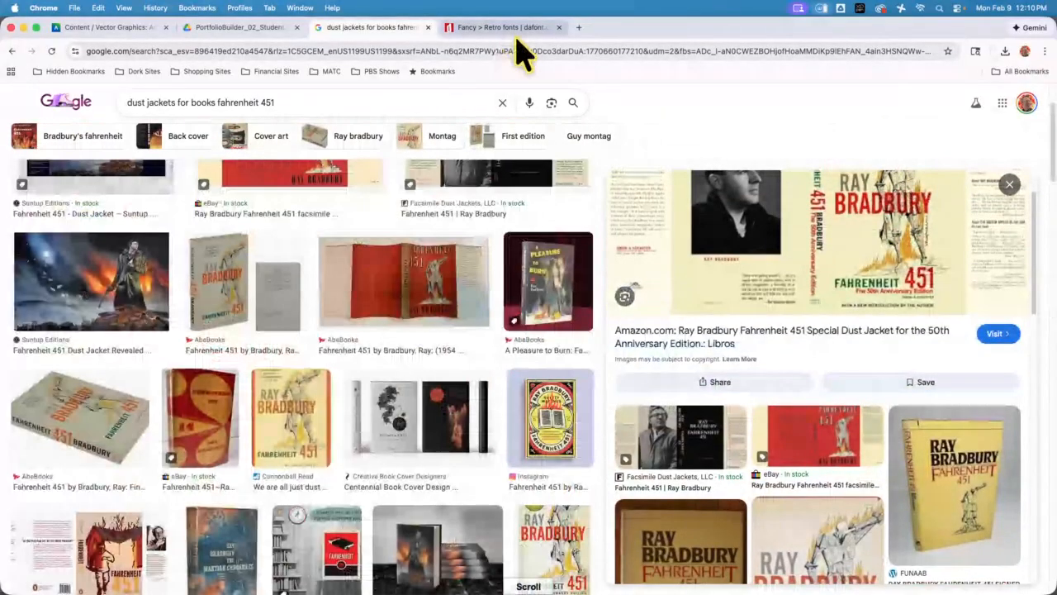
{"action": "left_click", "coordinate": [510, 28]}
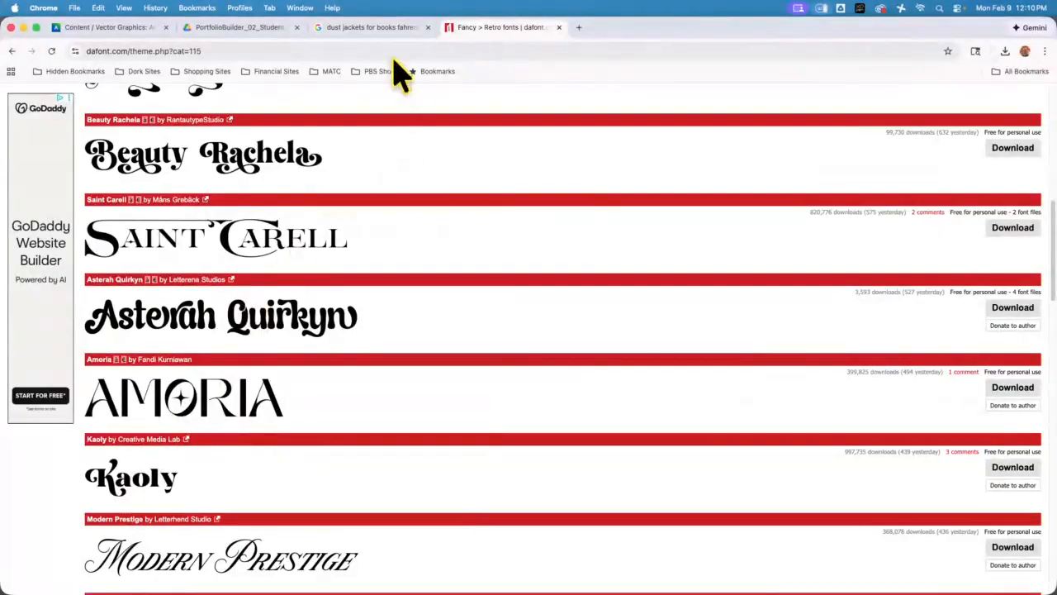
{"action": "left_click", "coordinate": [377, 27]}
{"action": "scroll", "coordinate": [403, 377], "scroll_direction": "down", "scroll_amount": 5}
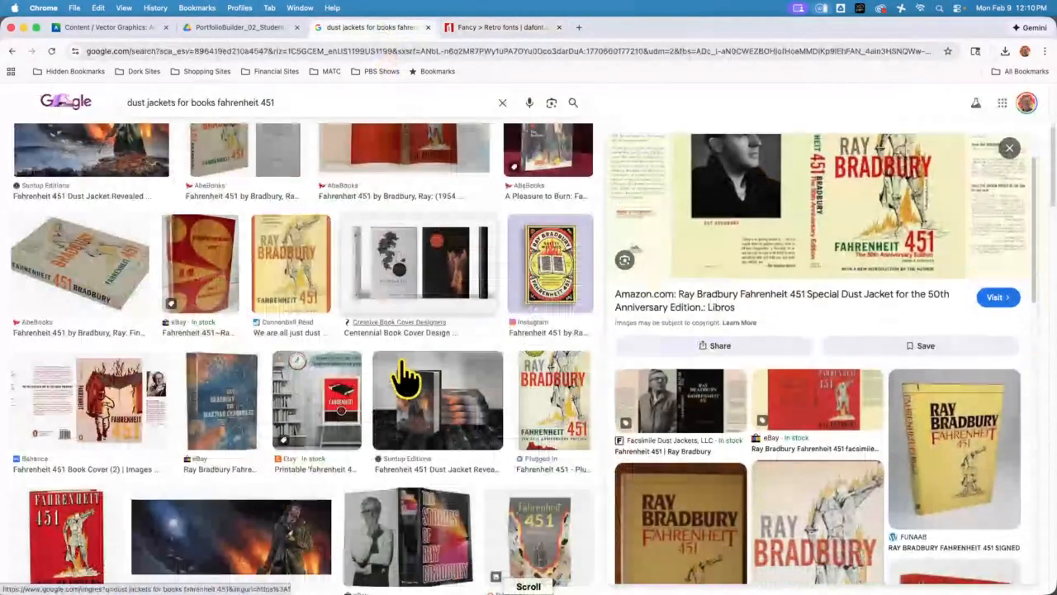
{"action": "scroll", "coordinate": [399, 421], "scroll_direction": "down", "scroll_amount": 5}
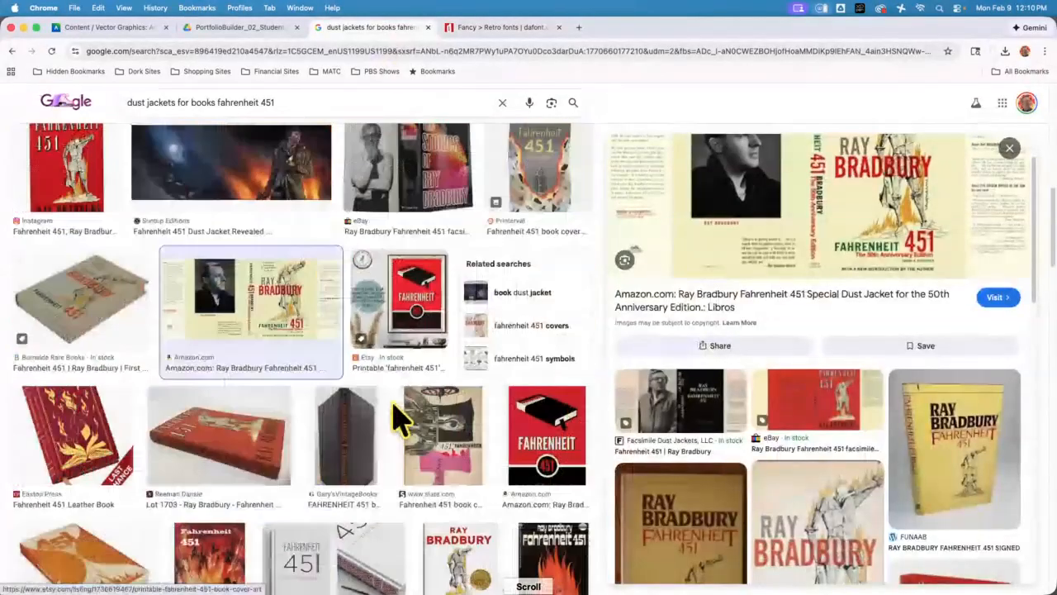
{"action": "scroll", "coordinate": [399, 421], "scroll_direction": "down", "scroll_amount": 3}
Switch to Illustrator, try the author biography text frame on the Back Flap and move it back up over the artboard's upper edge
{"action": "left_click", "coordinate": [247, 30]}
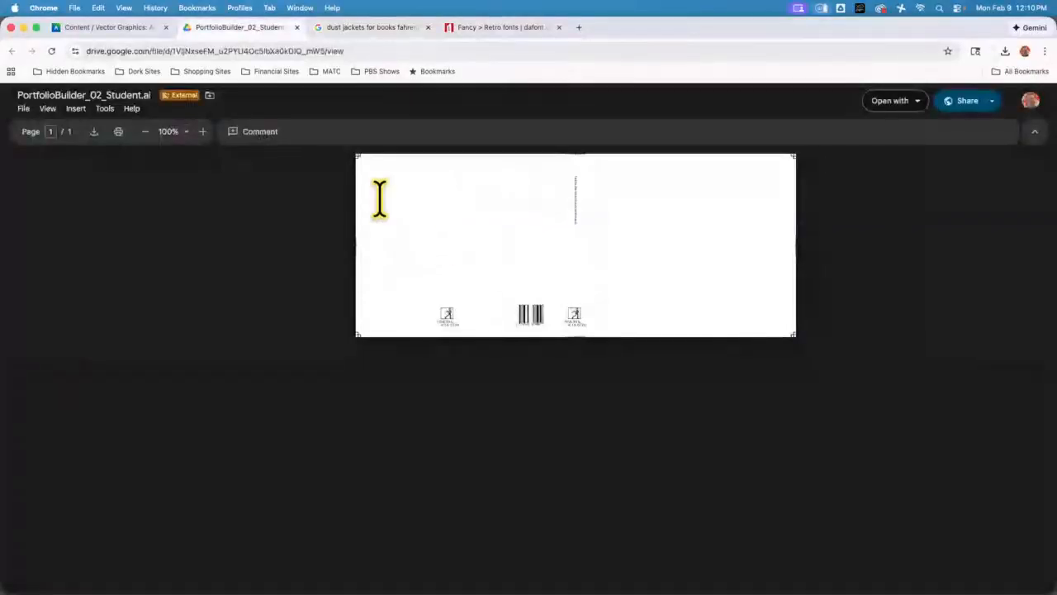
{"action": "left_click", "coordinate": [23, 28]}
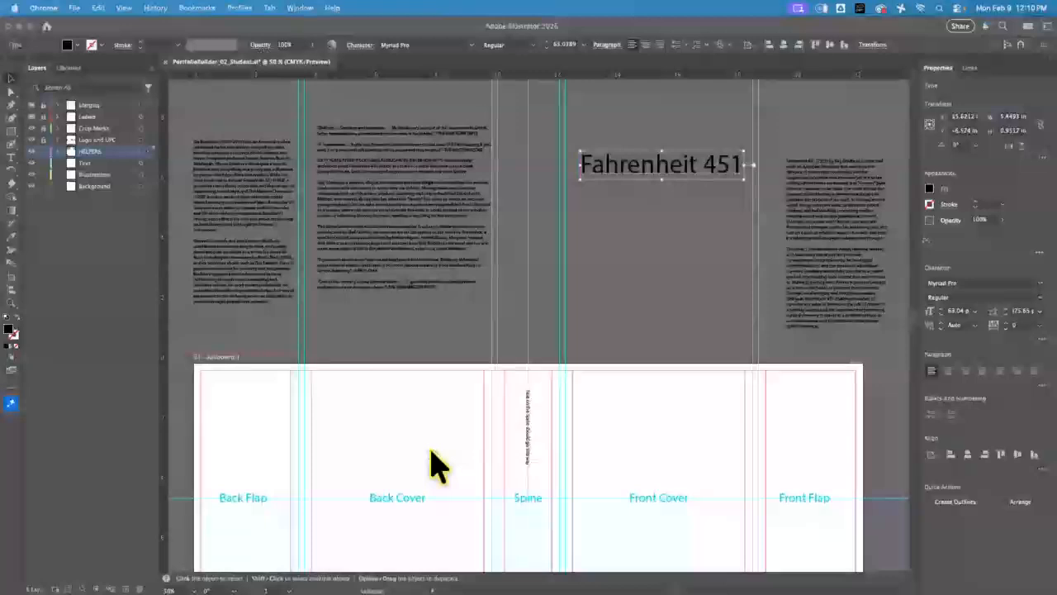
{"action": "scroll", "coordinate": [458, 442], "scroll_direction": "down", "scroll_amount": 4}
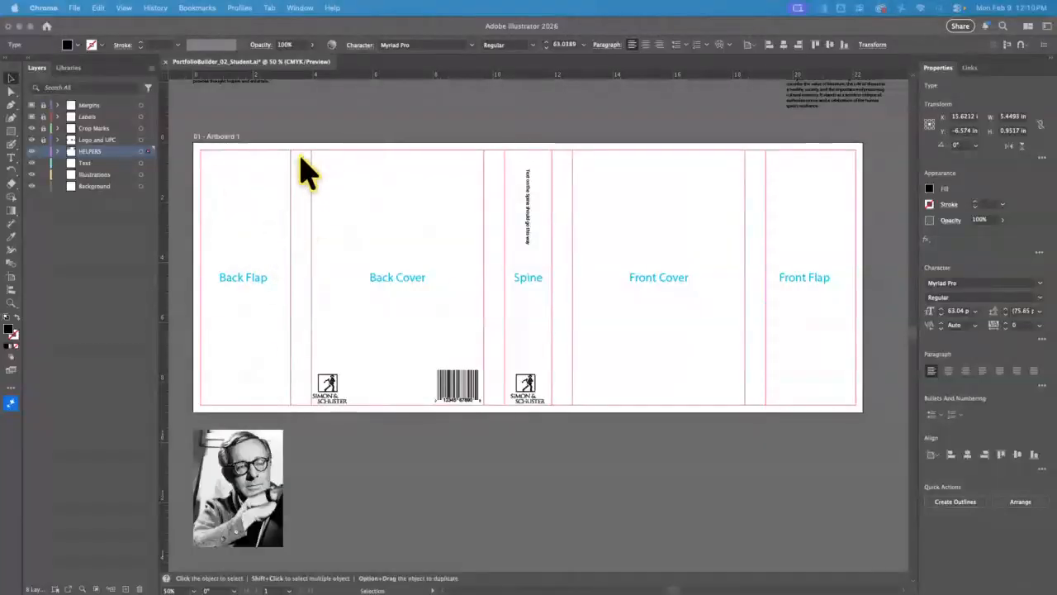
{"action": "scroll", "coordinate": [273, 169], "scroll_direction": "up", "scroll_amount": 3}
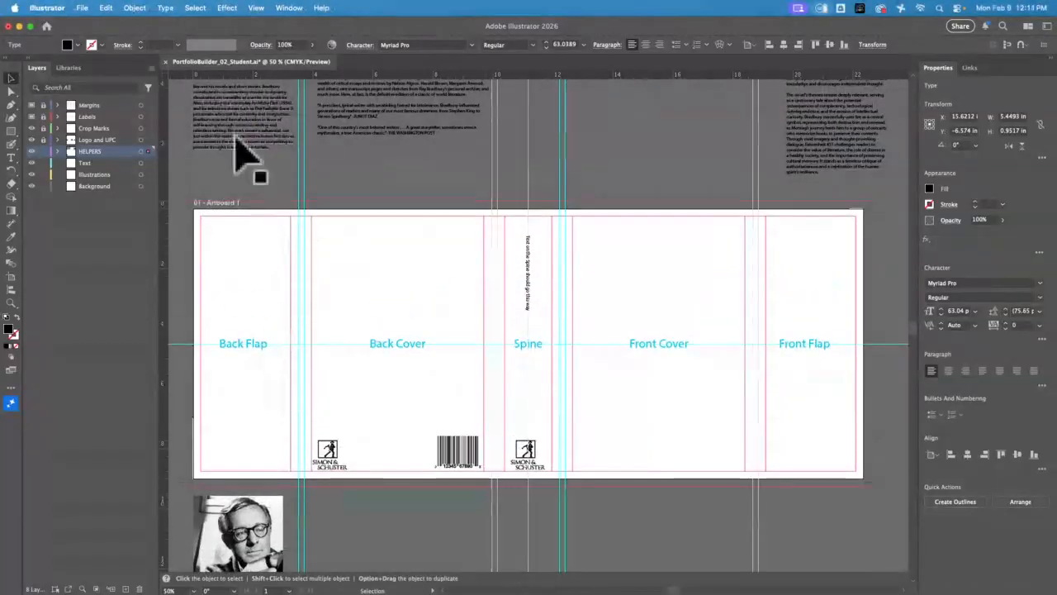
{"action": "left_click_drag", "start_coordinate": [243, 156], "coordinate": [248, 420]}
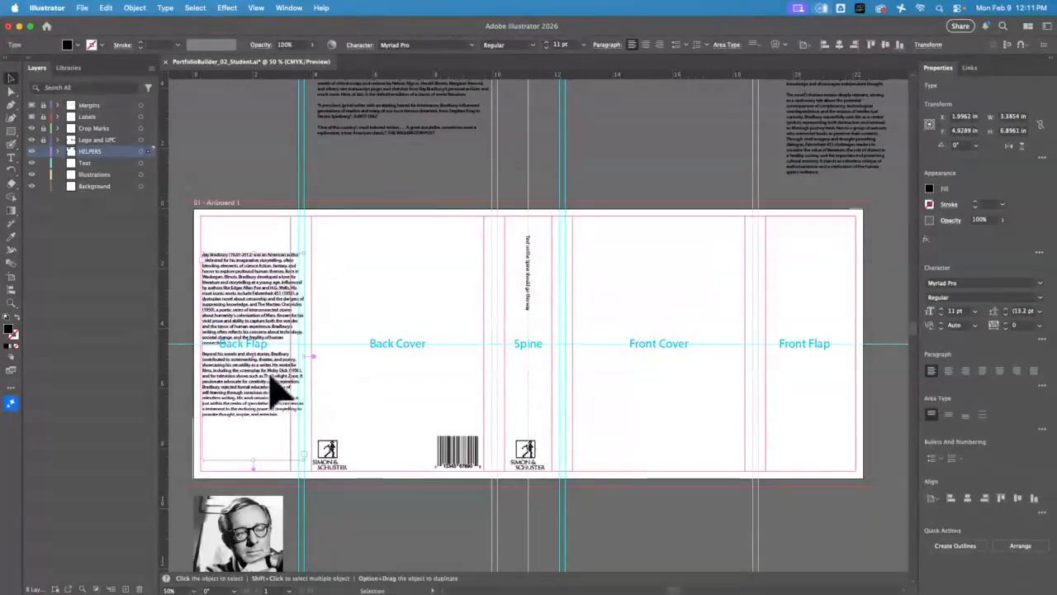
{"action": "left_click_drag", "start_coordinate": [272, 425], "coordinate": [258, 187]}
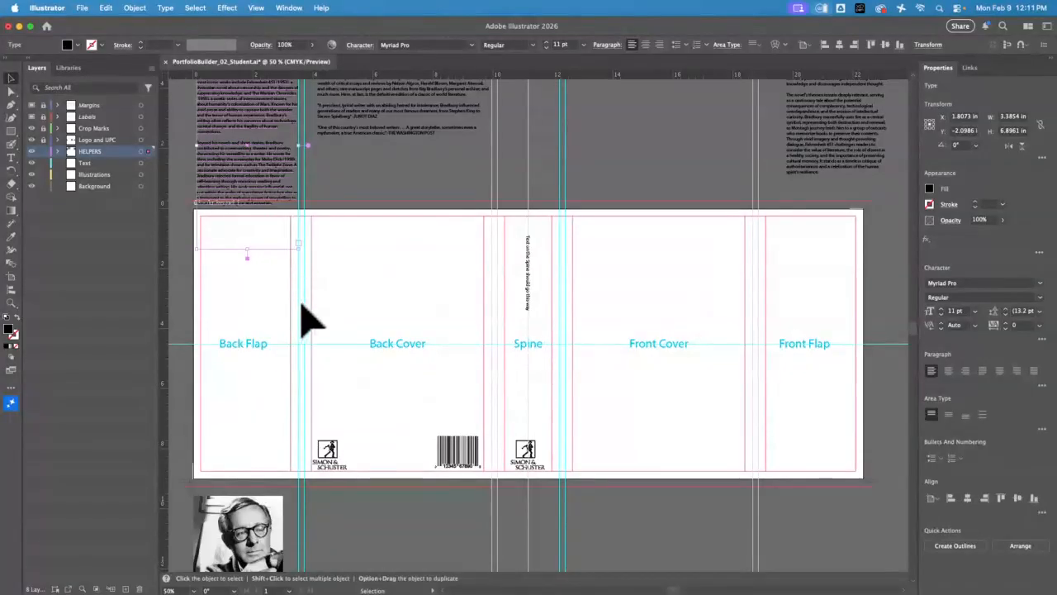
Examine the fold guides and margins between the Back Flap and Back Cover up close, and those beside the Front Flap
{"action": "left_click", "coordinate": [16, 304]}
{"action": "left_click_drag", "start_coordinate": [276, 207], "coordinate": [486, 556]}
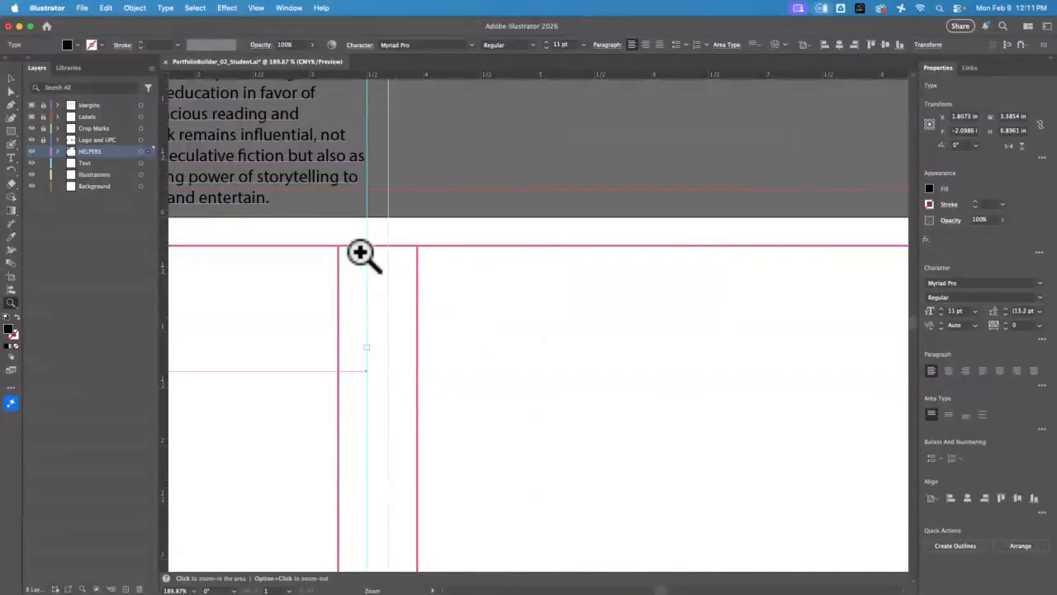
{"action": "key", "text": "super+0"}
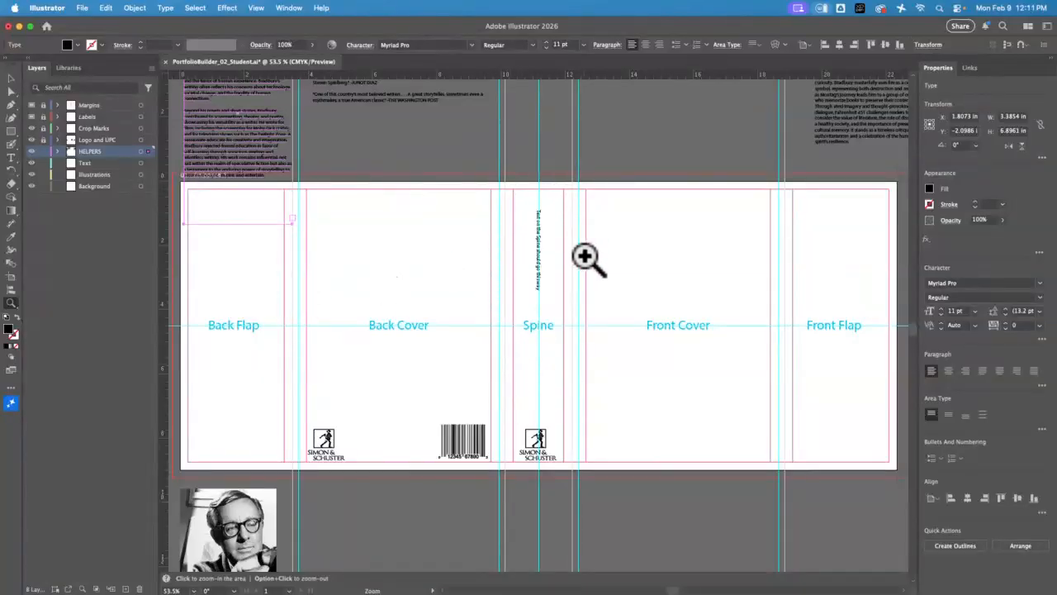
{"action": "key", "text": "v"}
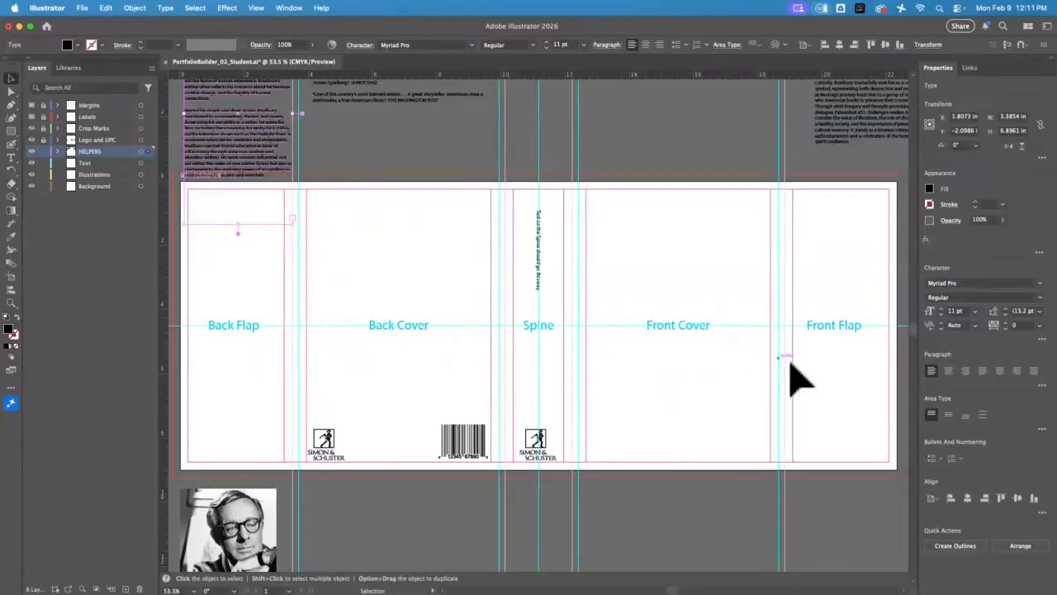
{"action": "key", "text": "space"}
{"action": "left_click_drag", "start_coordinate": [637, 270], "coordinate": [603, 278]}
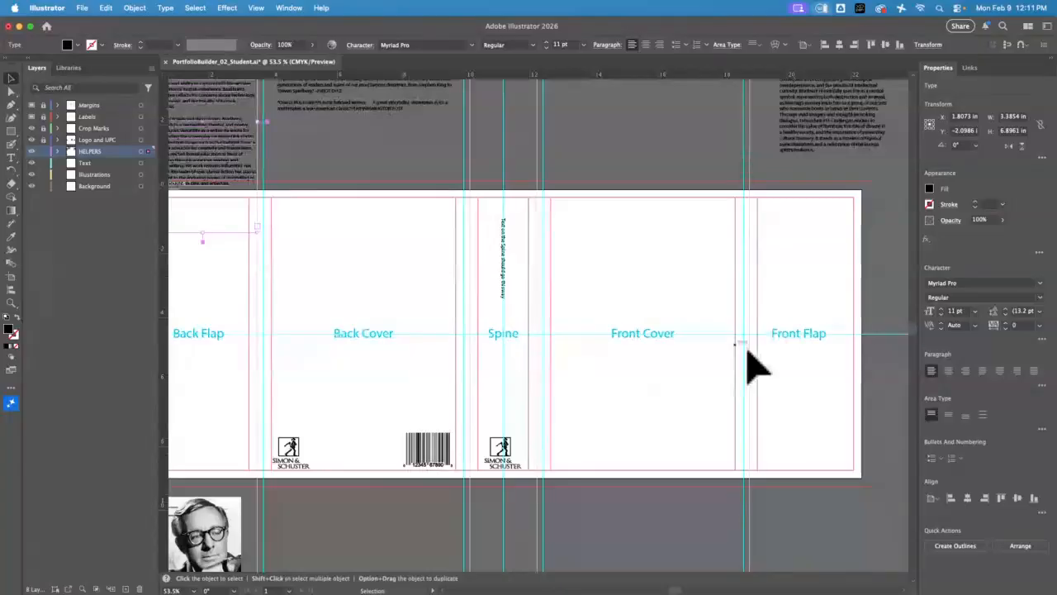
{"action": "key", "text": "space"}
{"action": "left_click_drag", "start_coordinate": [633, 350], "coordinate": [649, 372]}
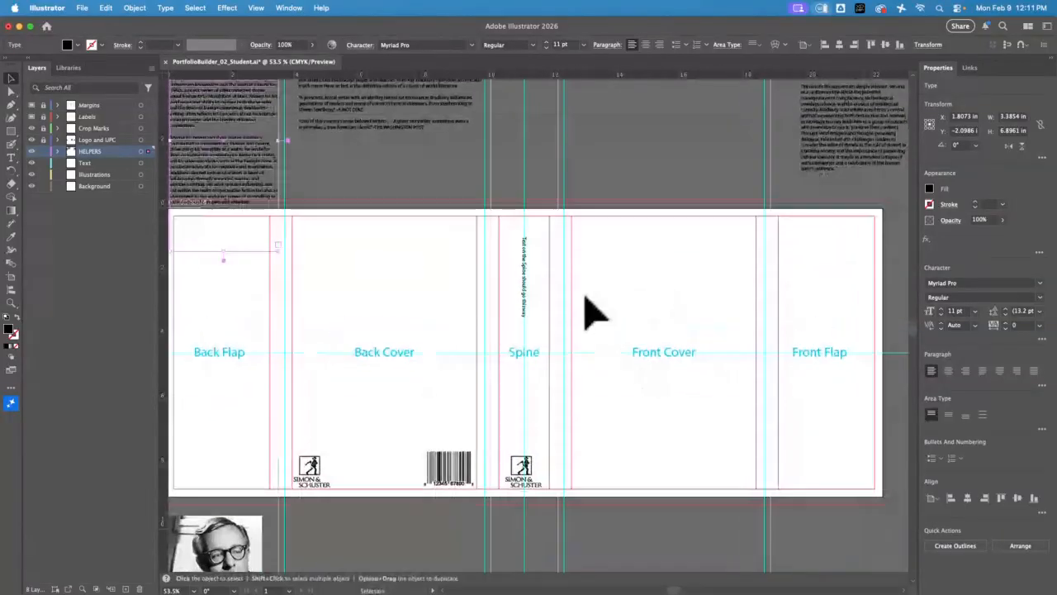
Inspect the direction of the sample text on the Spine up close and minimise the Illustrator window
{"action": "left_click", "coordinate": [12, 303]}
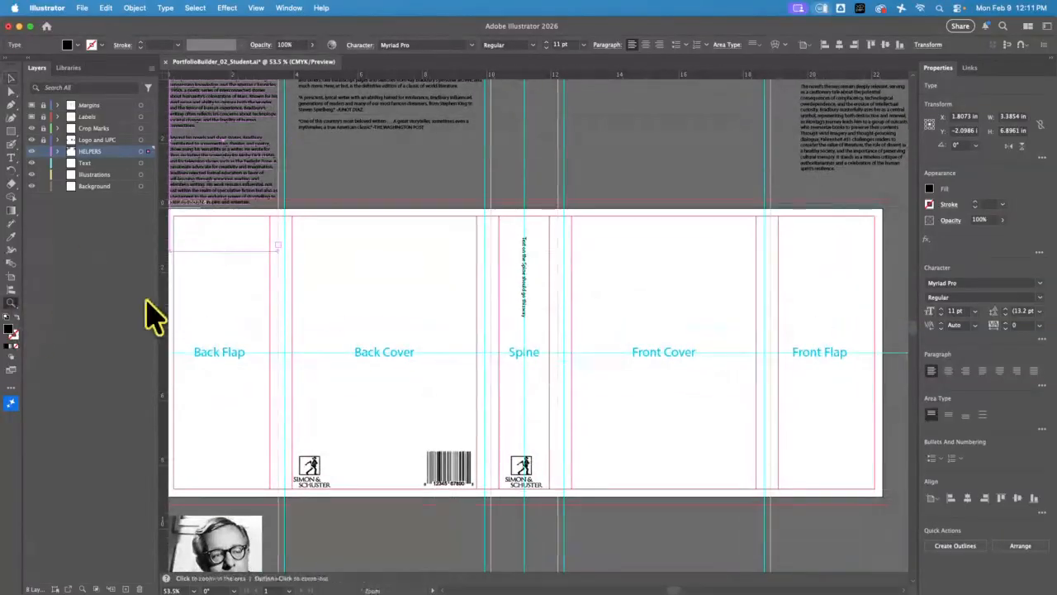
{"action": "left_click_drag", "start_coordinate": [521, 281], "coordinate": [733, 402]}
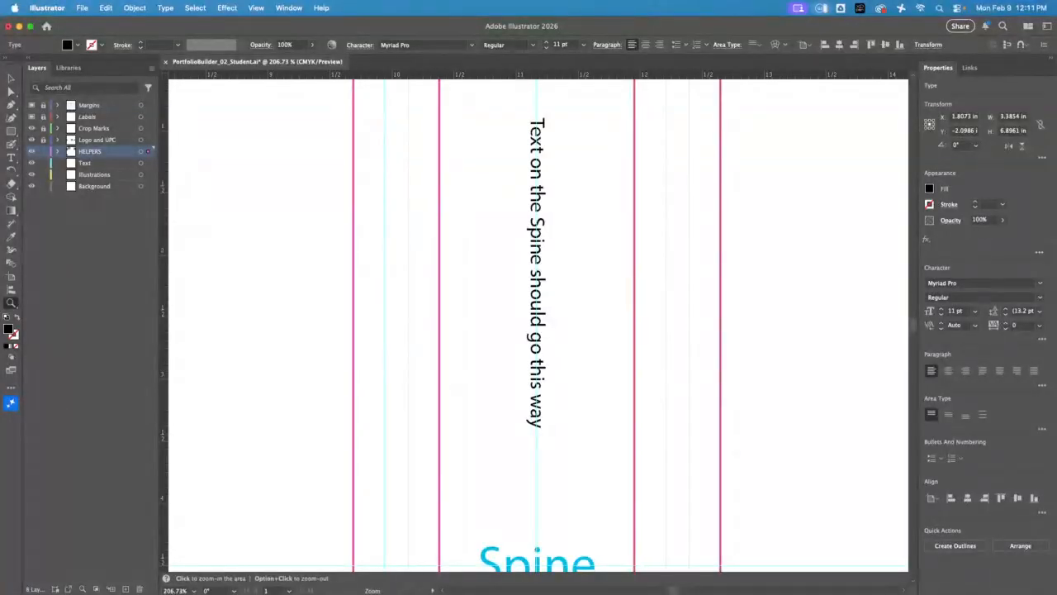
{"action": "left_click", "coordinate": [19, 25]}
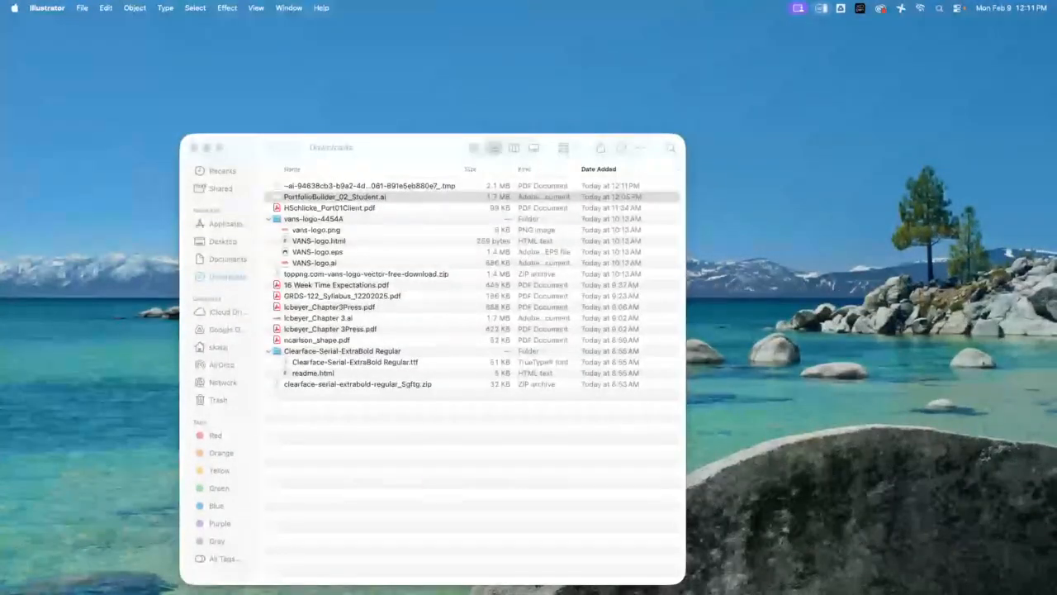
Switch to Photoshop's PortfolioBuildersThumbs document and sketch a vertical brush stroke near the canvas's upper-left corner on Layer 4
{"action": "mouse_move", "coordinate": [402, 589]}
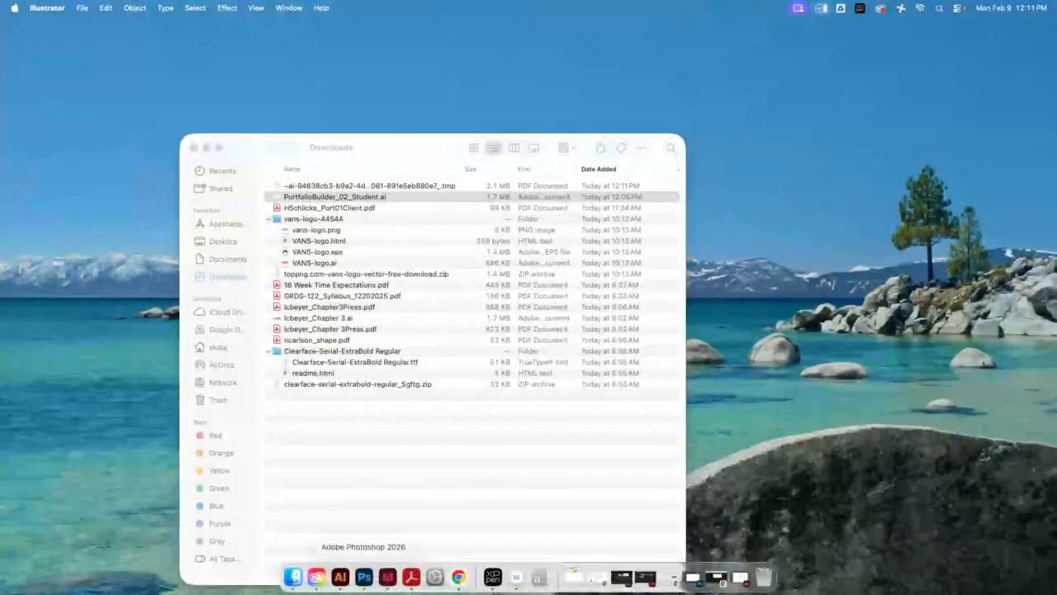
{"action": "left_click", "coordinate": [415, 588]}
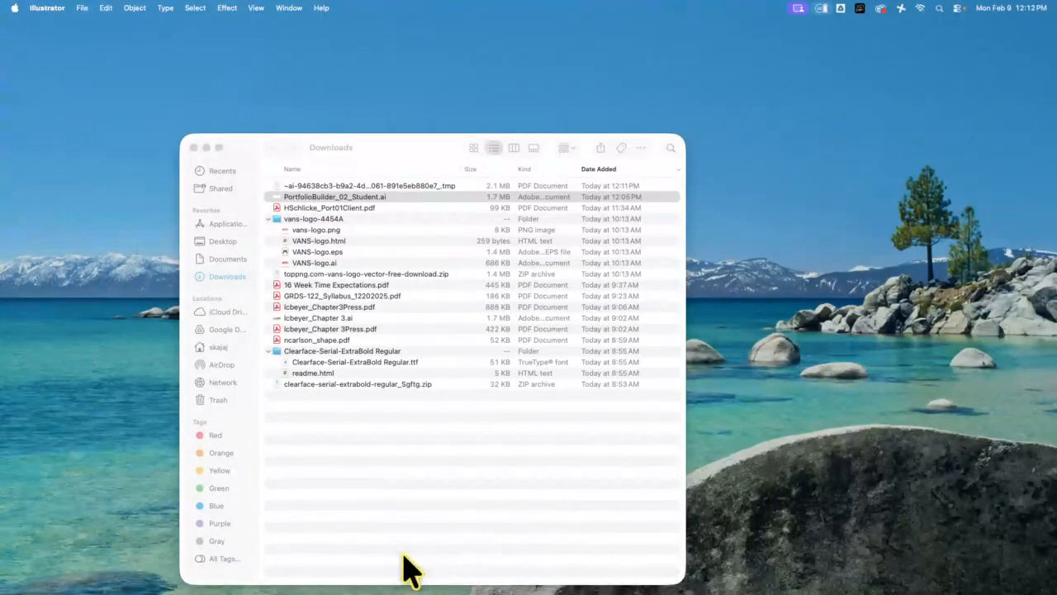
{"action": "left_click", "coordinate": [364, 573]}
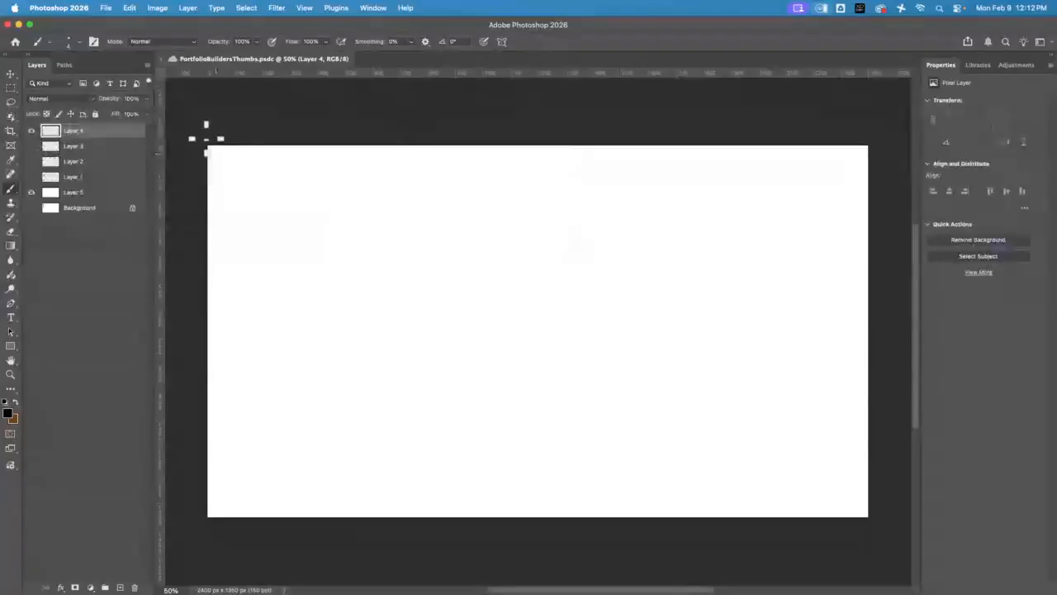
{"action": "left_click", "coordinate": [11, 374]}
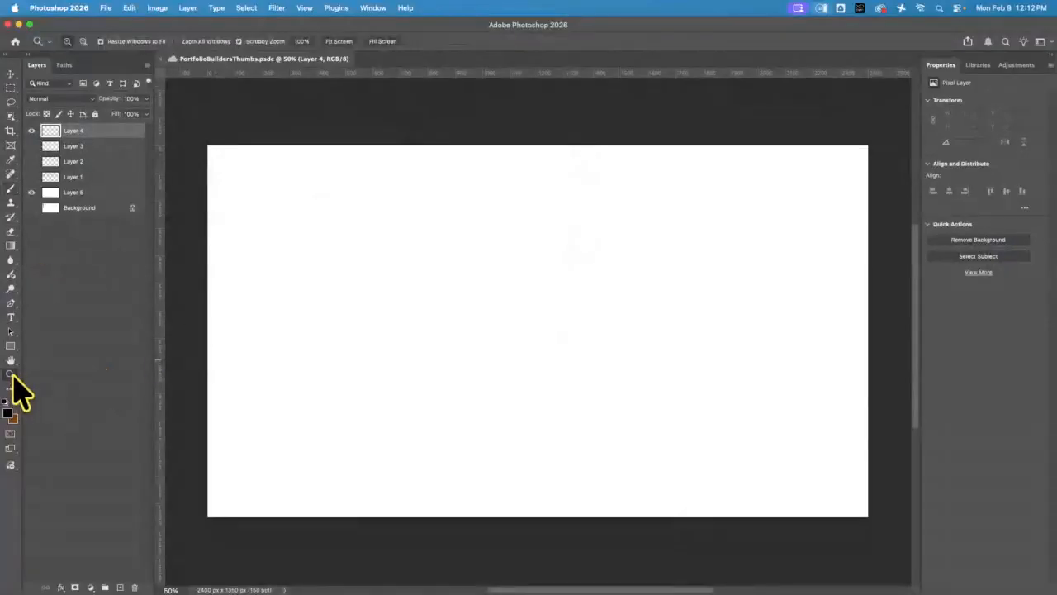
{"action": "left_click_drag", "start_coordinate": [272, 200], "coordinate": [286, 217]}
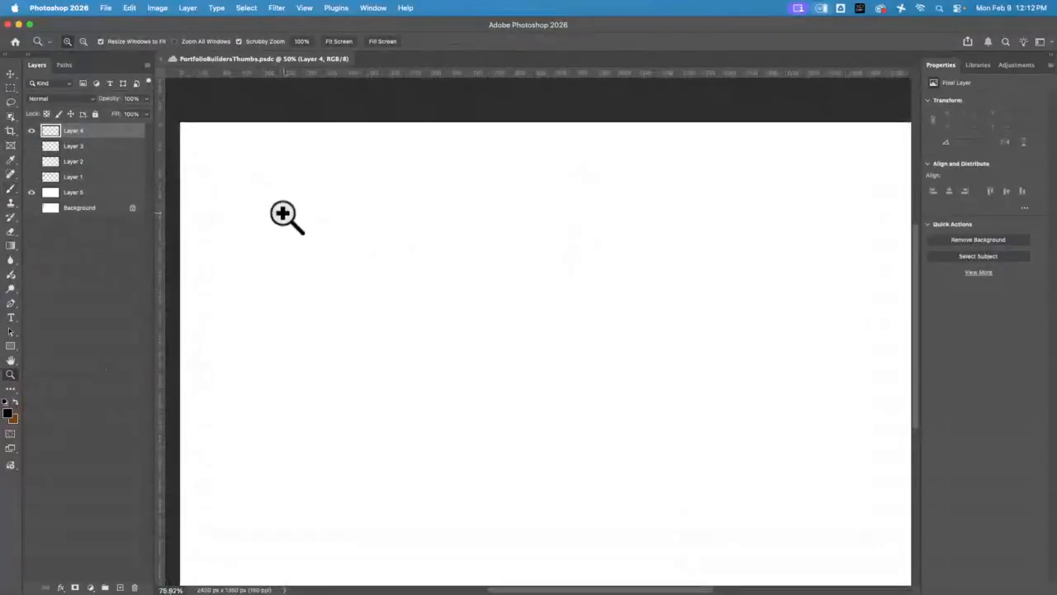
{"action": "left_click", "coordinate": [10, 73]}
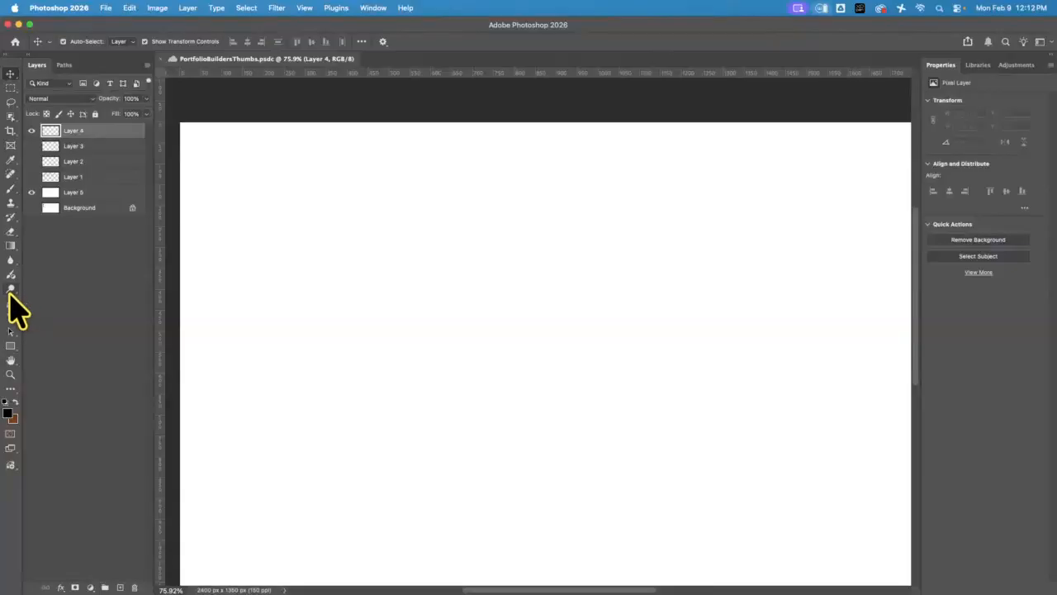
{"action": "left_click", "coordinate": [10, 188]}
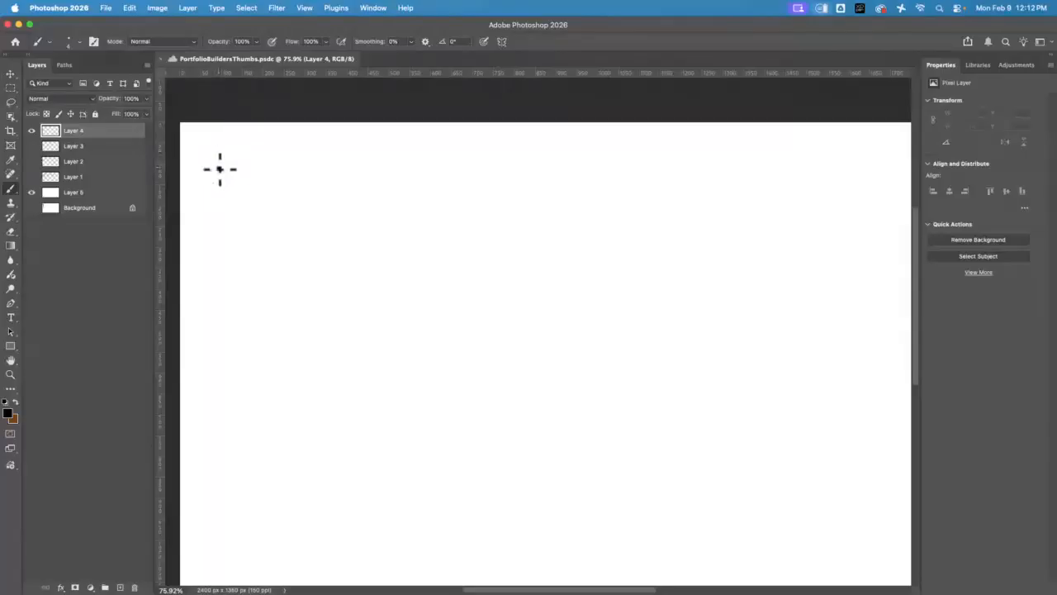
{"action": "left_click_drag", "start_coordinate": [220, 166], "coordinate": [221, 250]}
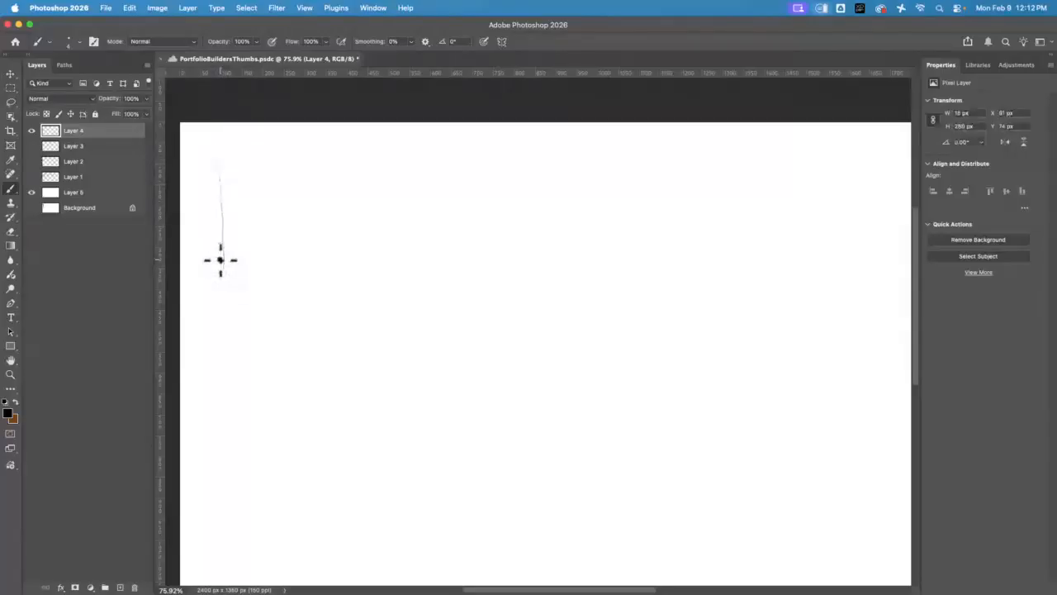
Set the brush size to 7 px and sketch the jacket's rectangular outline, about 654 by 432 px, over the first stroke
{"action": "left_click", "coordinate": [79, 41]}
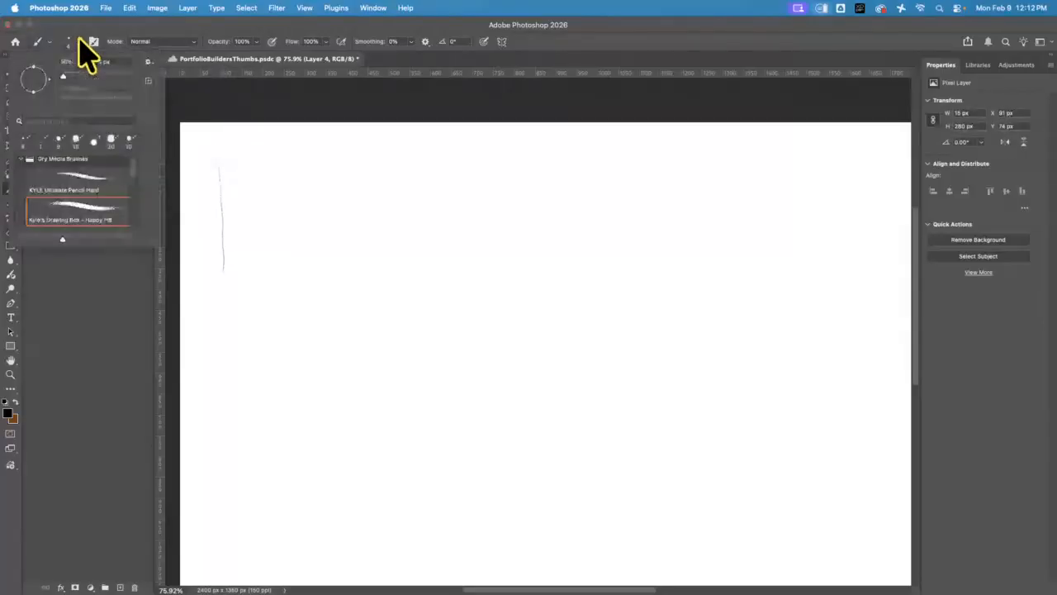
{"action": "left_click", "coordinate": [64, 76]}
{"action": "left_click_drag", "start_coordinate": [219, 152], "coordinate": [223, 318]}
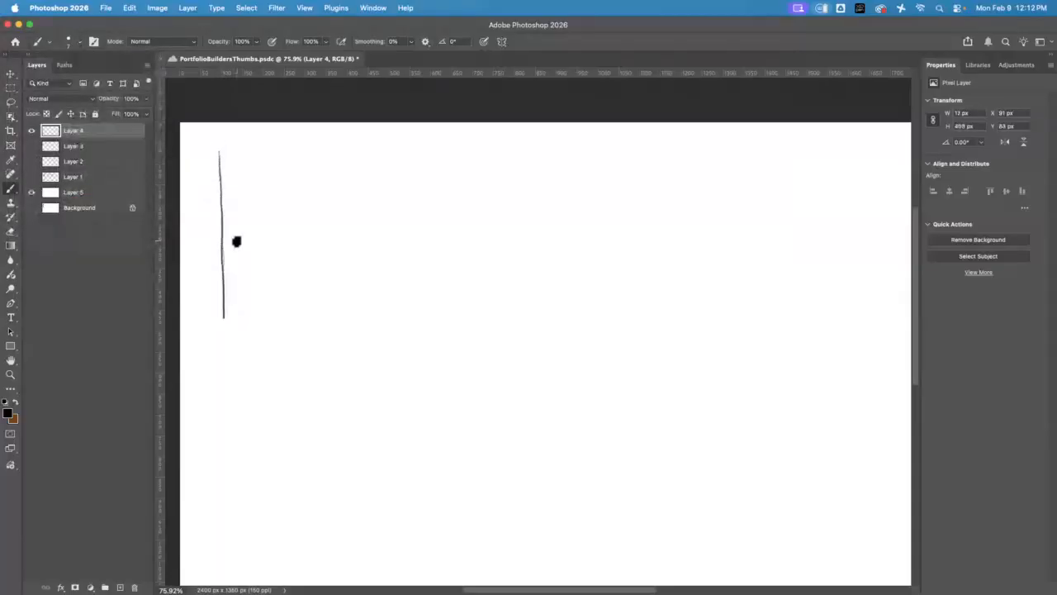
{"action": "left_click_drag", "start_coordinate": [221, 152], "coordinate": [470, 150]}
{"action": "left_click_drag", "start_coordinate": [222, 320], "coordinate": [491, 314]}
{"action": "left_click_drag", "start_coordinate": [482, 149], "coordinate": [483, 323]}
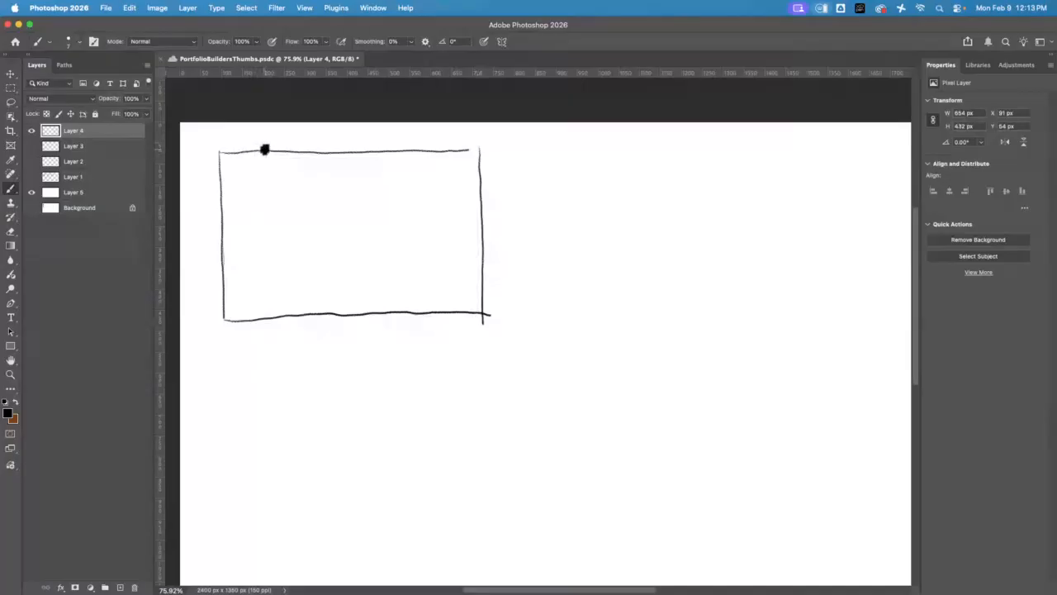
Sketch four vertical fold lines dividing the jacket outline into two narrow outer flaps, two covers and a central spine
{"action": "left_click_drag", "start_coordinate": [270, 189], "coordinate": [275, 304]}
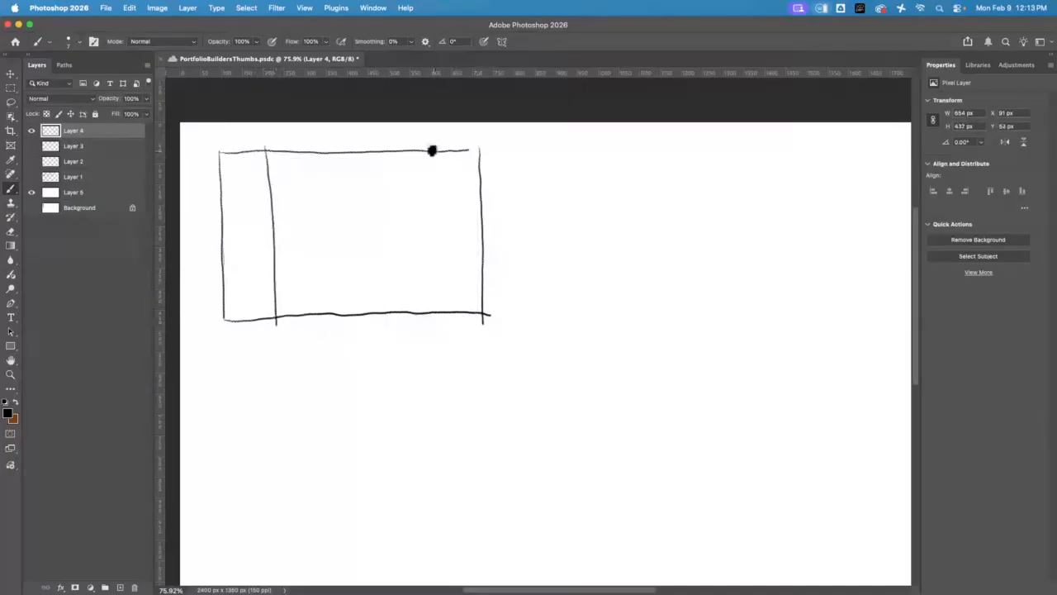
{"action": "left_click_drag", "start_coordinate": [432, 150], "coordinate": [438, 308]}
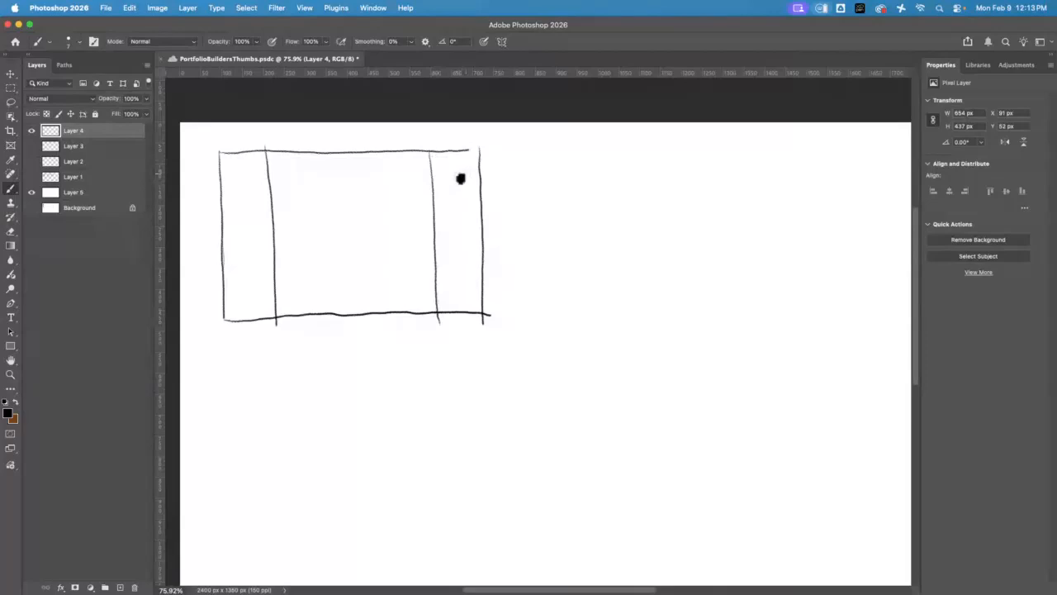
{"action": "left_click_drag", "start_coordinate": [331, 152], "coordinate": [347, 323]}
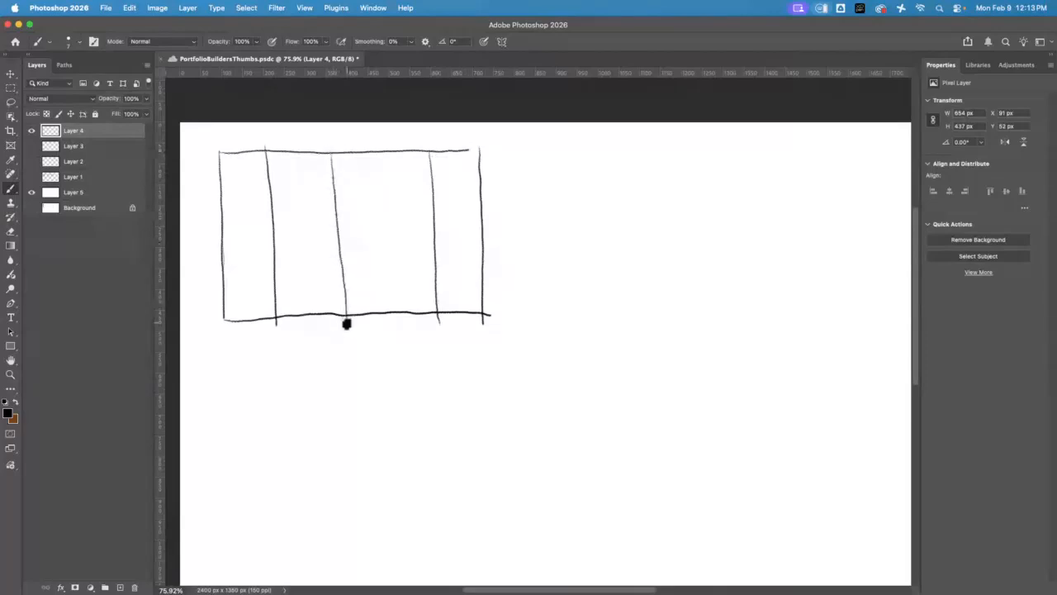
{"action": "left_click_drag", "start_coordinate": [353, 151], "coordinate": [363, 315]}
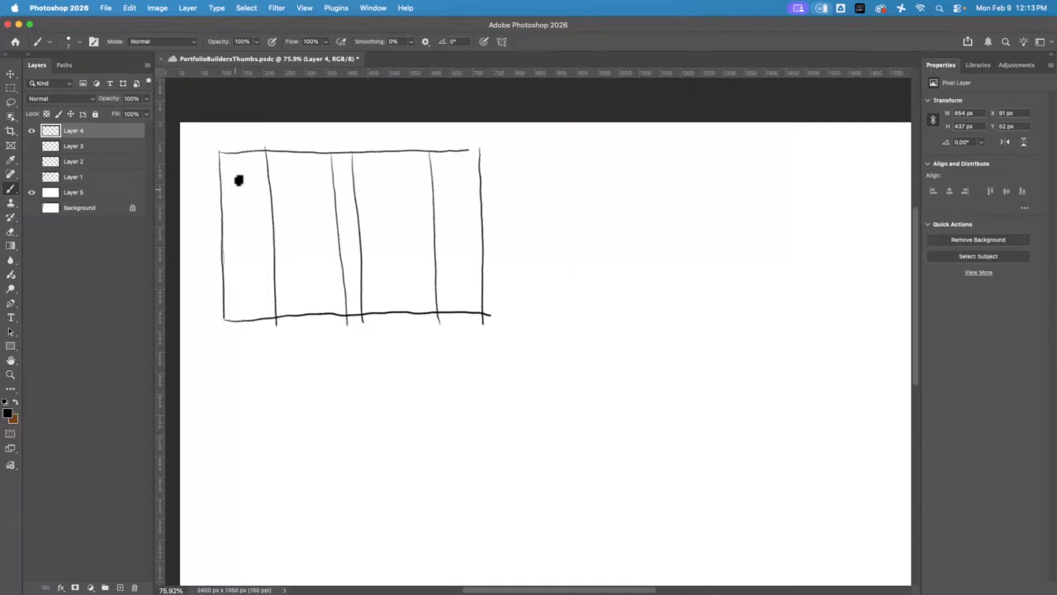
Sketch a framed author portrait with biography lines on the back flap, and text lines around a small picture box on the front flap
{"action": "mouse_move", "coordinate": [233, 169]}
{"action": "left_mouse_down"}
{"action": "mouse_move", "coordinate": [235, 209]}
{"action": "mouse_move", "coordinate": [264, 201]}
{"action": "mouse_move", "coordinate": [254, 162]}
{"action": "left_mouse_up"}
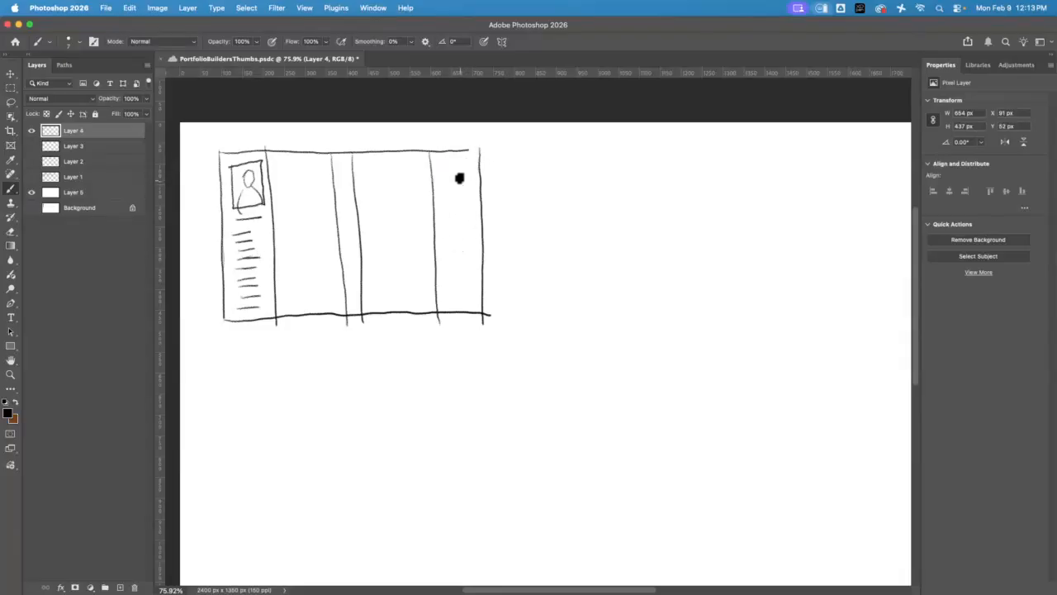
{"action": "left_click_drag", "start_coordinate": [444, 167], "coordinate": [466, 166]}
{"action": "mouse_move", "coordinate": [444, 173]}
{"action": "left_mouse_down"}
{"action": "mouse_move", "coordinate": [467, 171]}
{"action": "mouse_move", "coordinate": [466, 186]}
{"action": "left_mouse_up"}
{"action": "mouse_move", "coordinate": [446, 195]}
{"action": "left_mouse_down"}
{"action": "mouse_move", "coordinate": [466, 192]}
{"action": "mouse_move", "coordinate": [451, 248]}
{"action": "mouse_move", "coordinate": [470, 244]}
{"action": "mouse_move", "coordinate": [451, 246]}
{"action": "mouse_move", "coordinate": [469, 270]}
{"action": "left_mouse_up"}
{"action": "left_click_drag", "start_coordinate": [450, 280], "coordinate": [471, 285]}
{"action": "left_click_drag", "start_coordinate": [449, 296], "coordinate": [469, 295]}
{"action": "left_click_drag", "start_coordinate": [449, 306], "coordinate": [473, 304]}
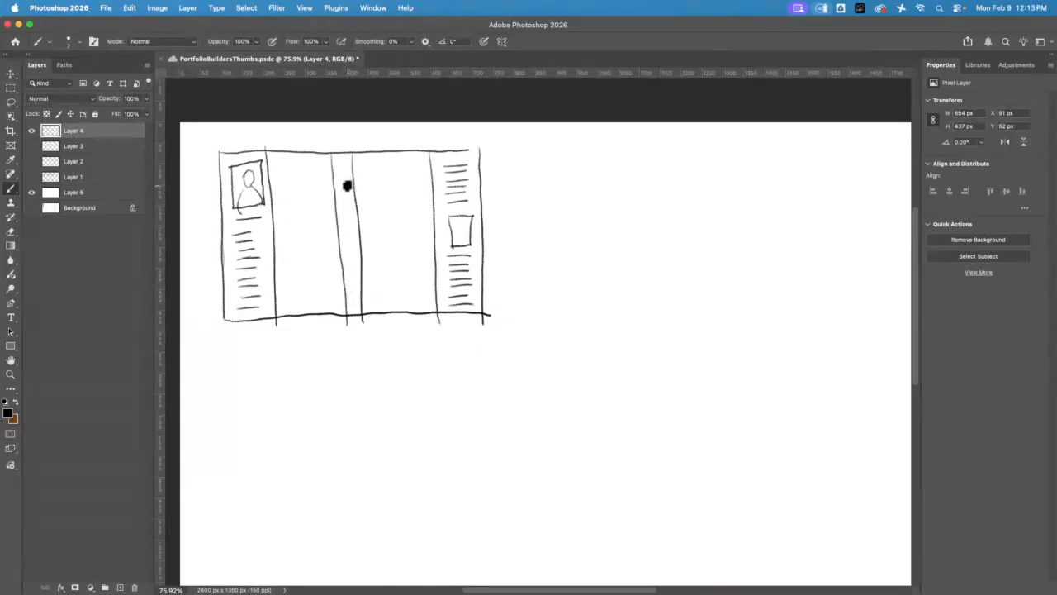
Letter TITLE down the spine and sketch a large question mark in the middle of the front cover
{"action": "left_click_drag", "start_coordinate": [346, 194], "coordinate": [347, 296]}
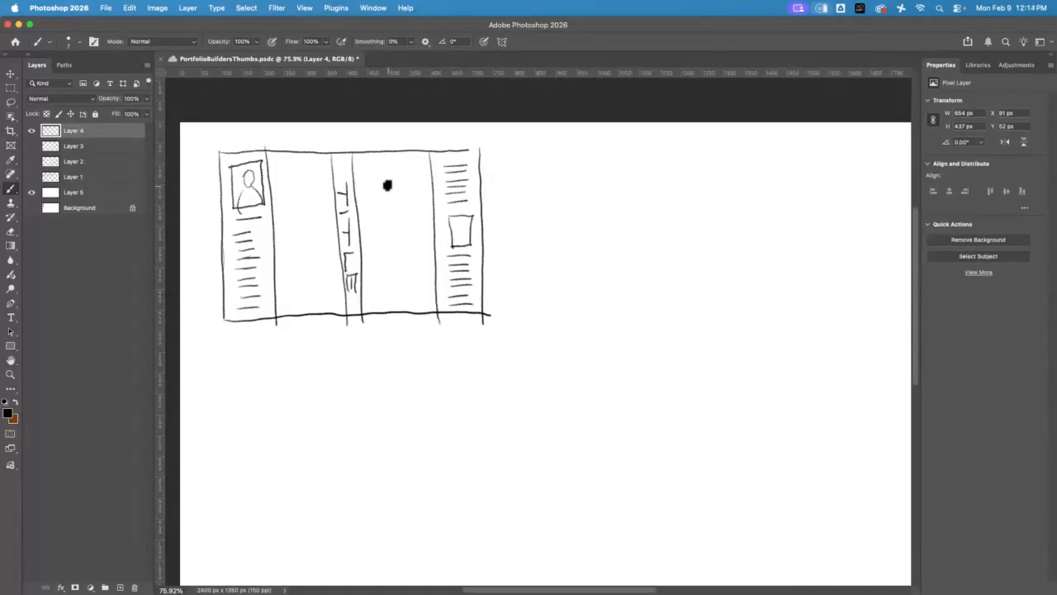
{"action": "left_click_drag", "start_coordinate": [384, 200], "coordinate": [391, 227]}
{"action": "left_click", "coordinate": [396, 244]}
Sketch groups of text lines on the lower half of the back cover and a placeholder question mark above them
{"action": "left_click_drag", "start_coordinate": [275, 222], "coordinate": [324, 224]}
{"action": "mouse_move", "coordinate": [278, 250]}
{"action": "left_mouse_down"}
{"action": "mouse_move", "coordinate": [326, 242]}
{"action": "mouse_move", "coordinate": [327, 286]}
{"action": "left_mouse_up"}
{"action": "left_click_drag", "start_coordinate": [289, 297], "coordinate": [325, 291]}
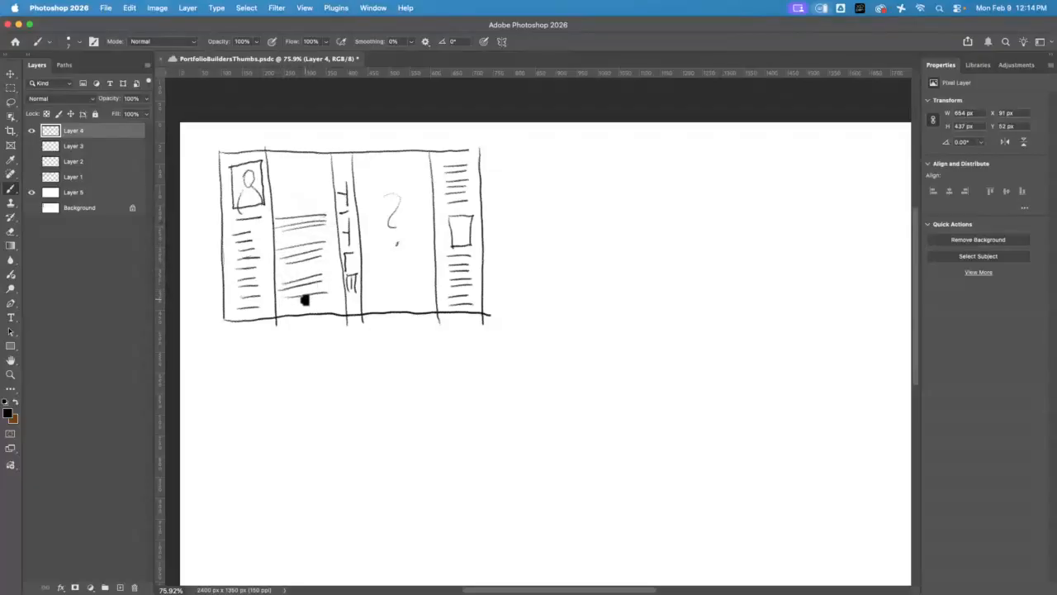
{"action": "left_click_drag", "start_coordinate": [292, 171], "coordinate": [307, 187]}
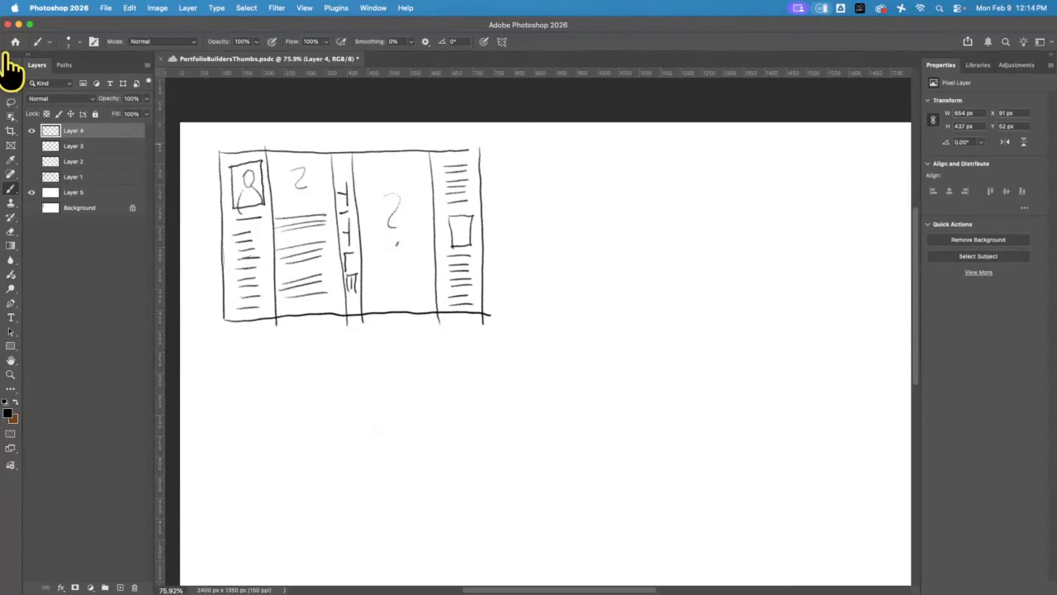
Switch to Chrome and review the assignment's design requirements in Blackboard, especially the three required images and the suggested subjects
{"action": "left_click", "coordinate": [19, 24]}
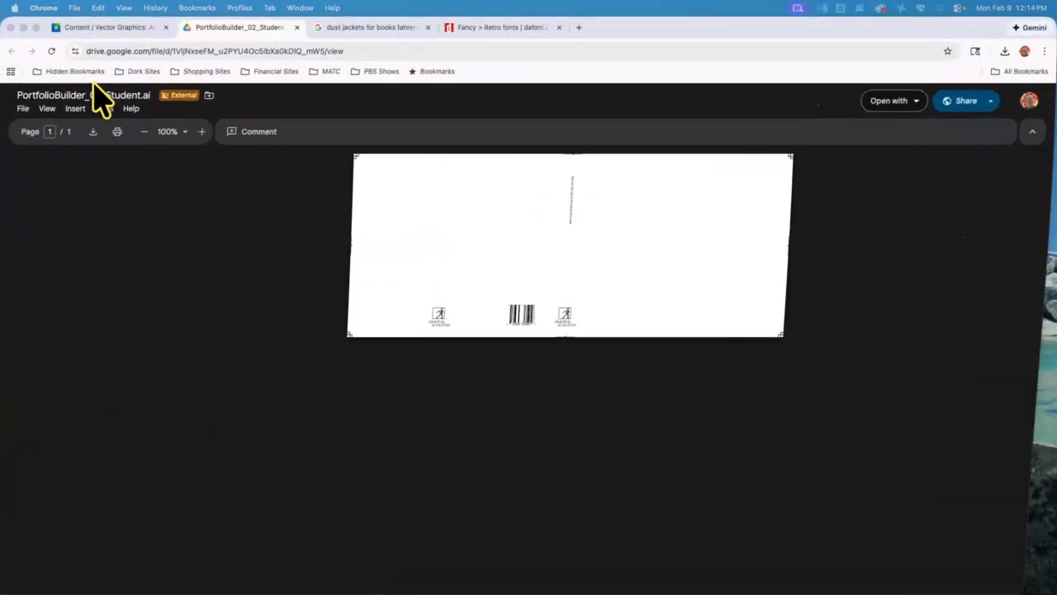
{"action": "left_click", "coordinate": [107, 27]}
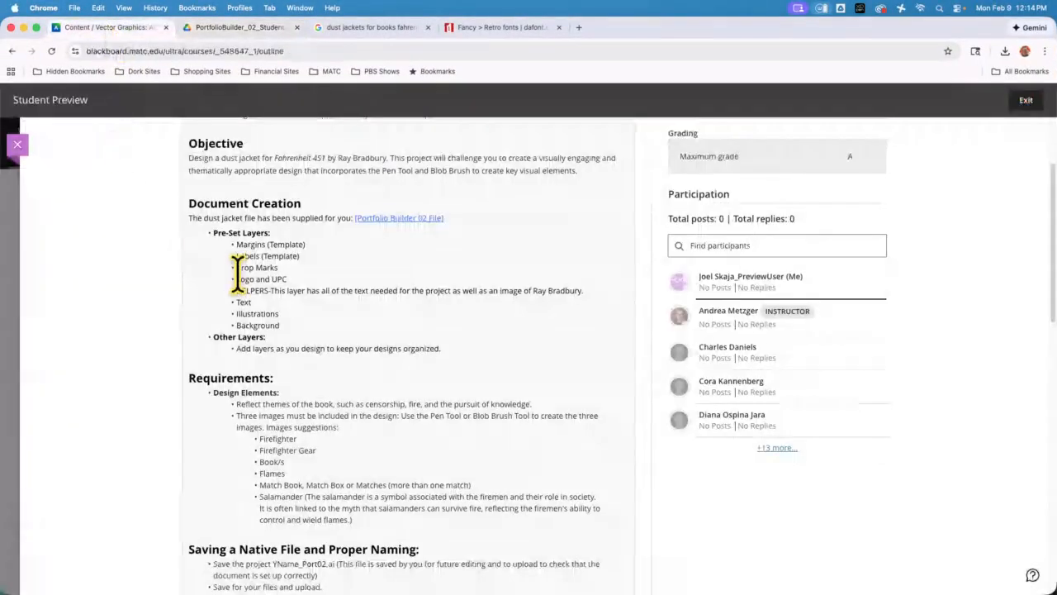
{"action": "scroll", "coordinate": [320, 294], "scroll_direction": "down", "scroll_amount": 3}
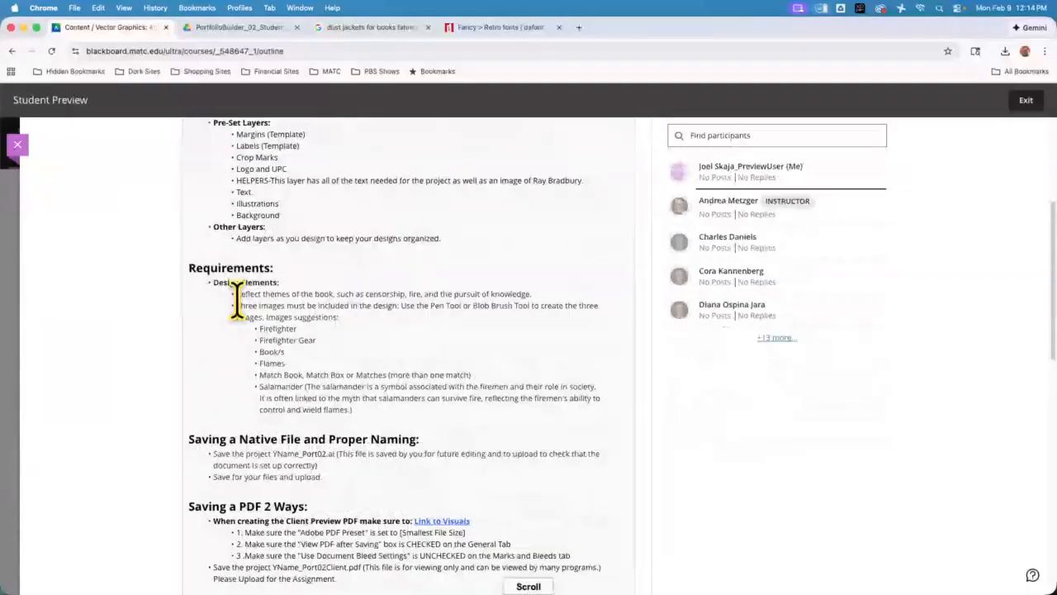
{"action": "left_click_drag", "start_coordinate": [237, 304], "coordinate": [306, 306]}
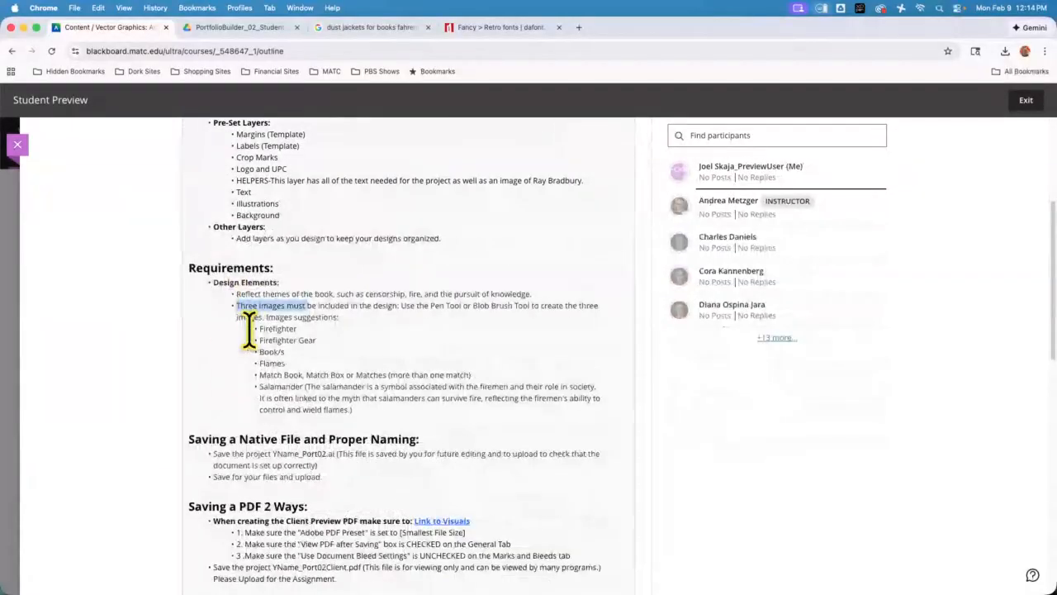
{"action": "left_click", "coordinate": [320, 289]}
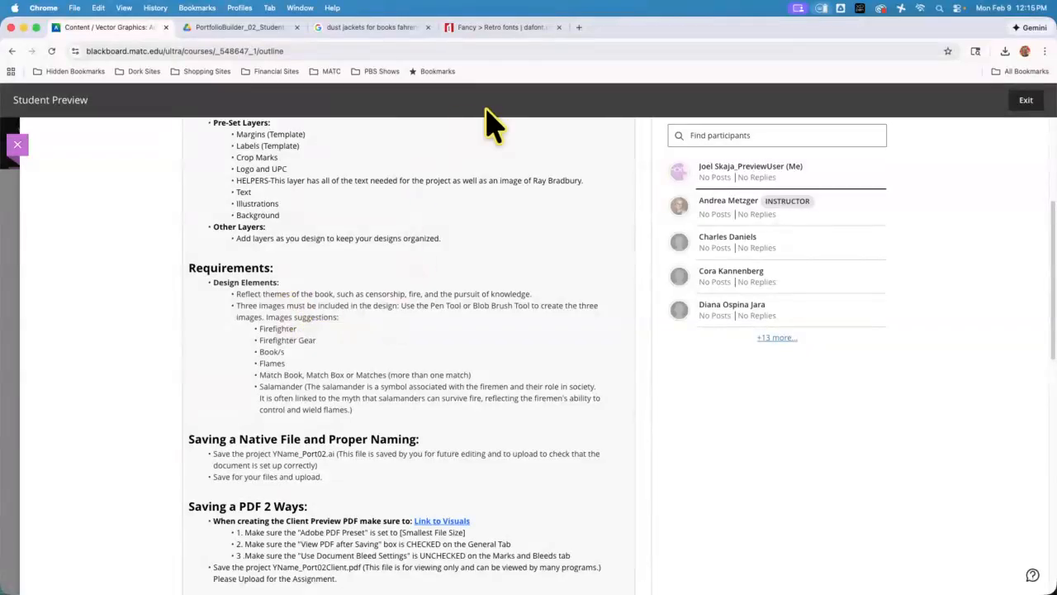
{"action": "left_click", "coordinate": [23, 27]}
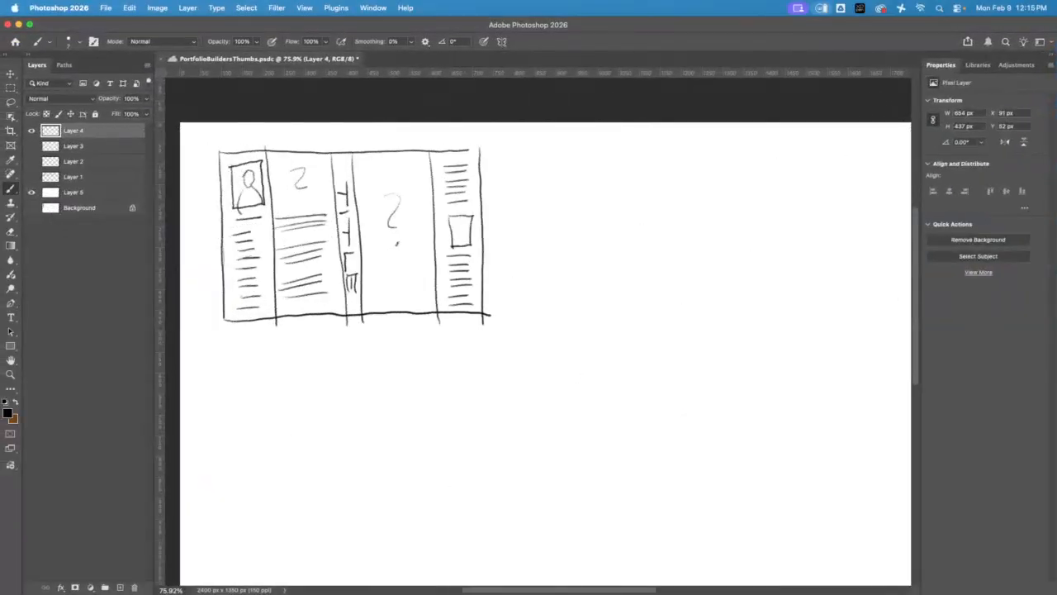
Back in Photoshop, sketch a tilted flip-top lighter with an open lid and a small flame just outside the front flap
{"action": "left_click", "coordinate": [10, 374]}
{"action": "left_click", "coordinate": [527, 217]}
{"action": "left_click_drag", "start_coordinate": [527, 217], "coordinate": [583, 287]}
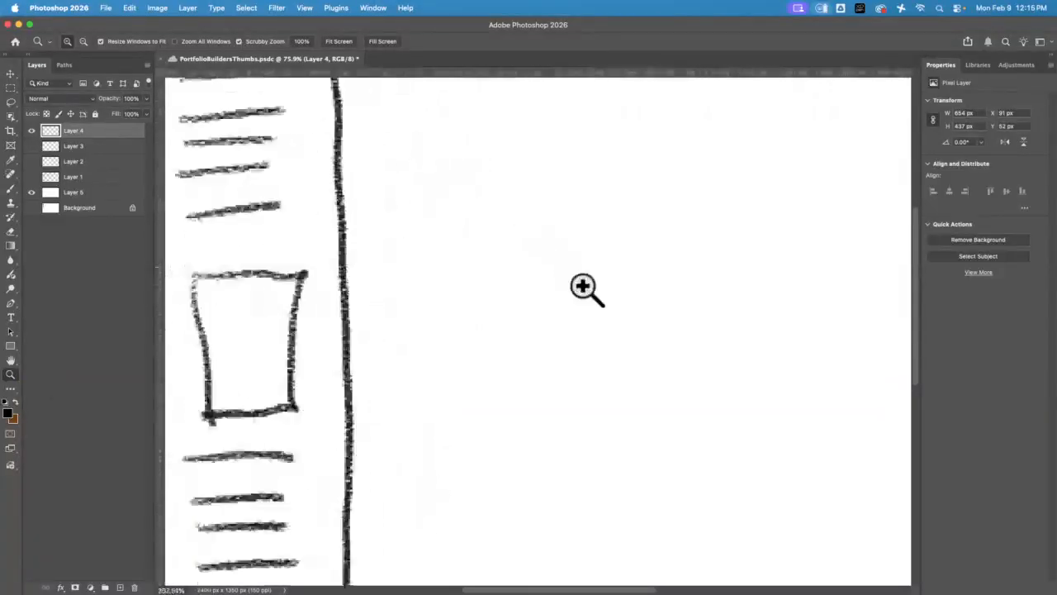
{"action": "left_click", "coordinate": [10, 189]}
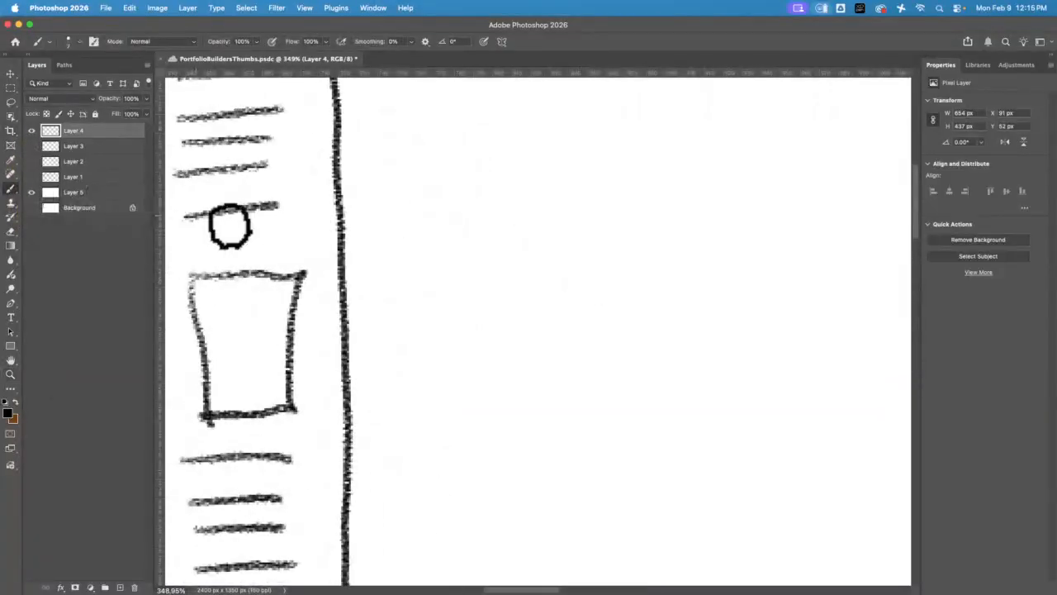
{"action": "mouse_move", "coordinate": [428, 273]}
{"action": "left_mouse_down"}
{"action": "mouse_move", "coordinate": [475, 472]}
{"action": "mouse_move", "coordinate": [537, 486]}
{"action": "mouse_move", "coordinate": [651, 446]}
{"action": "mouse_move", "coordinate": [613, 229]}
{"action": "mouse_move", "coordinate": [486, 248]}
{"action": "mouse_move", "coordinate": [428, 271]}
{"action": "mouse_move", "coordinate": [451, 223]}
{"action": "mouse_move", "coordinate": [546, 110]}
{"action": "mouse_move", "coordinate": [408, 97]}
{"action": "mouse_move", "coordinate": [351, 228]}
{"action": "mouse_move", "coordinate": [409, 272]}
{"action": "left_mouse_up"}
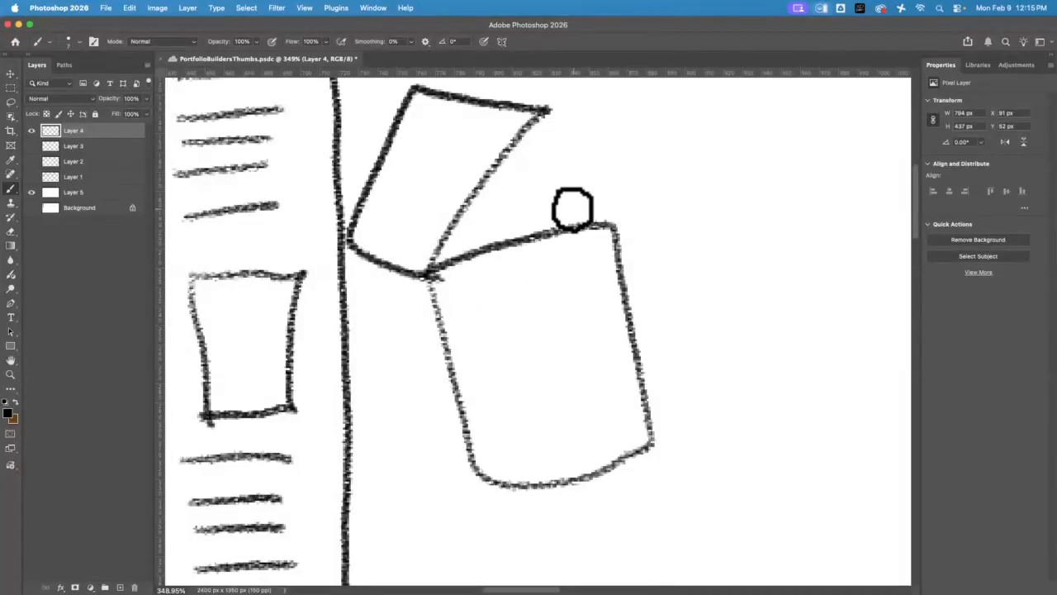
{"action": "mouse_move", "coordinate": [567, 220]}
{"action": "left_mouse_down"}
{"action": "mouse_move", "coordinate": [547, 198]}
{"action": "mouse_move", "coordinate": [561, 145]}
{"action": "mouse_move", "coordinate": [595, 196]}
{"action": "mouse_move", "coordinate": [561, 229]}
{"action": "left_mouse_up"}
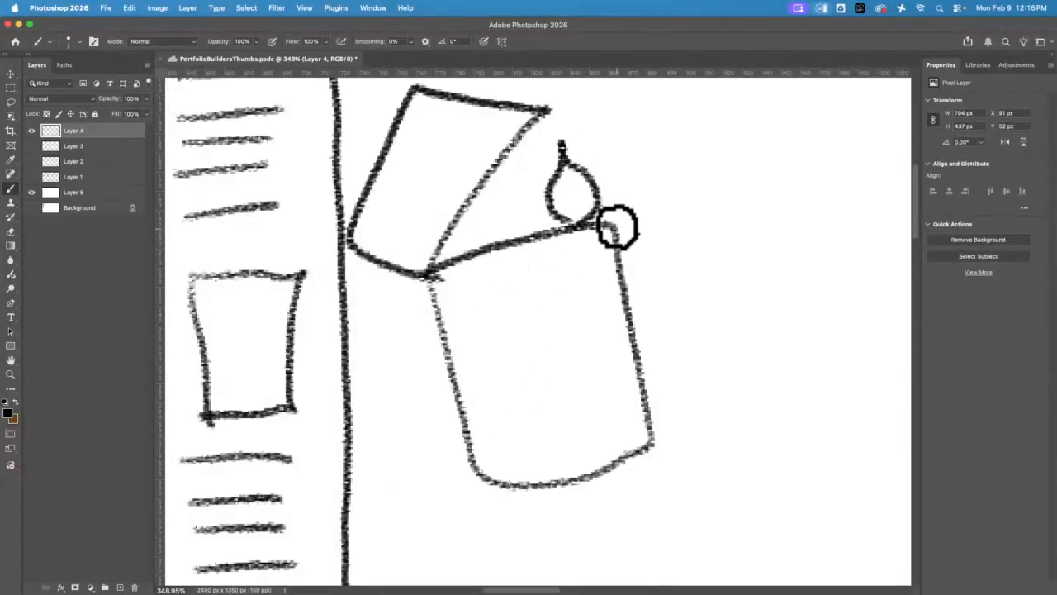
{"action": "left_click_drag", "start_coordinate": [555, 207], "coordinate": [452, 240]}
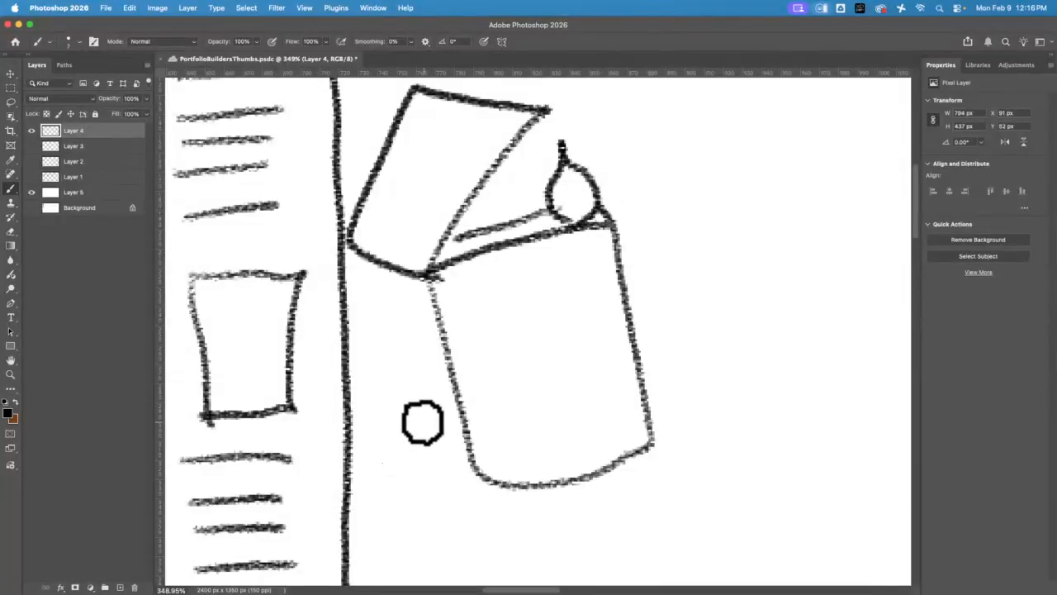
Sketch the open lighter with its flame on the front cover, over the question mark
{"action": "key", "text": "space"}
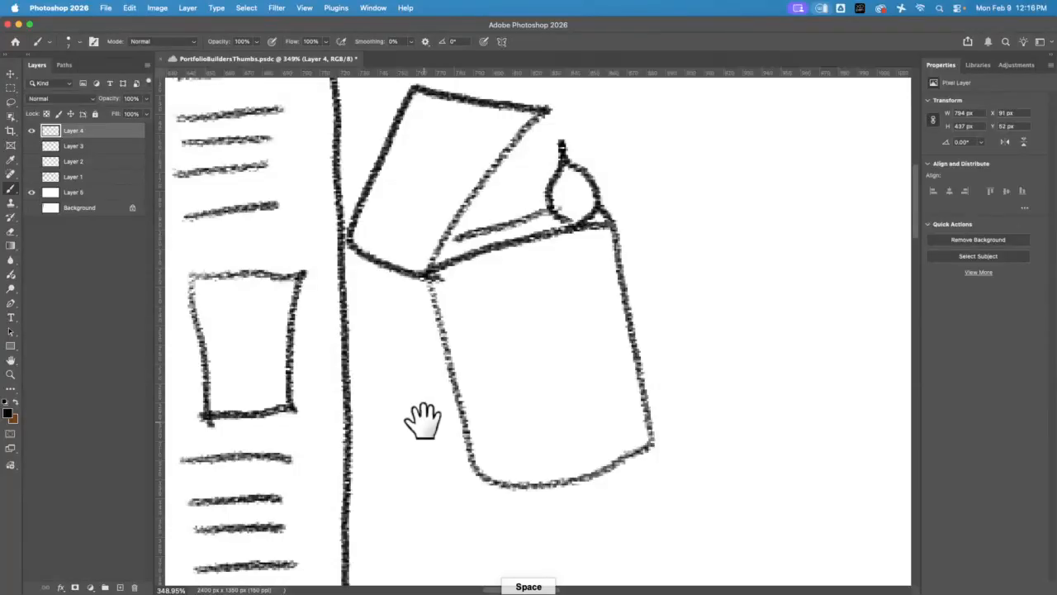
{"action": "mouse_move", "coordinate": [519, 263]}
{"action": "left_mouse_down"}
{"action": "mouse_move", "coordinate": [604, 314]}
{"action": "mouse_move", "coordinate": [752, 304]}
{"action": "left_mouse_up"}
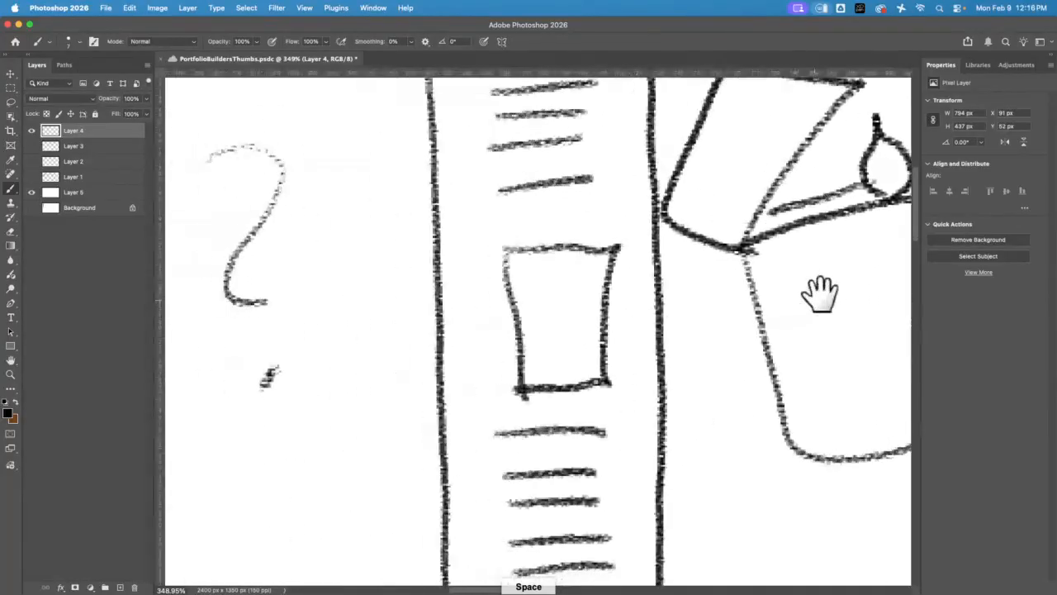
{"action": "key", "text": "super+minus"}
{"action": "key", "text": "super+minus"}
{"action": "key", "text": "super+minus"}
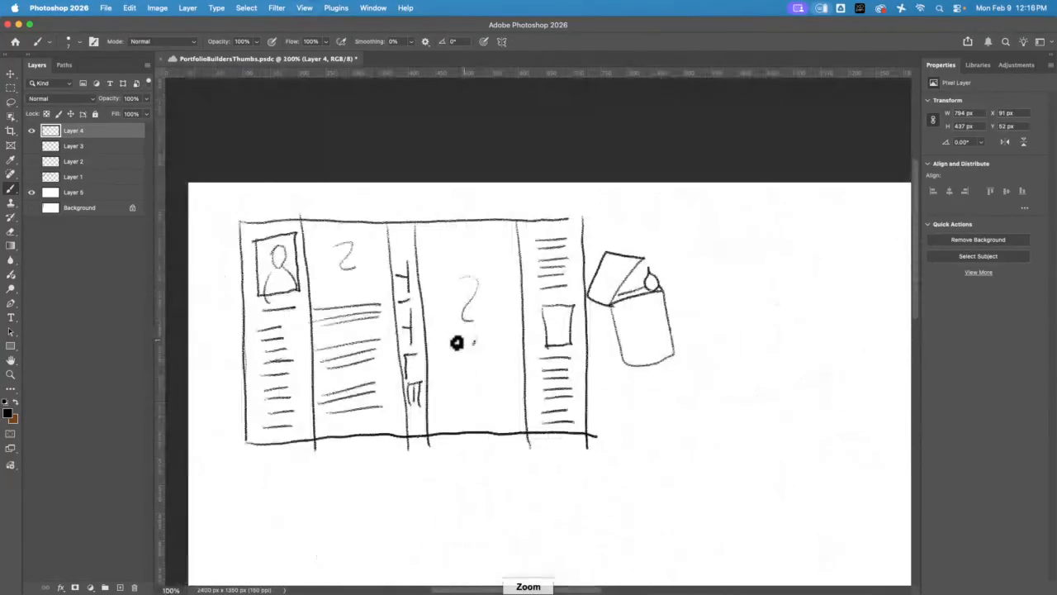
{"action": "left_click_drag", "start_coordinate": [455, 341], "coordinate": [503, 316]}
{"action": "mouse_move", "coordinate": [455, 341]}
{"action": "left_mouse_down"}
{"action": "mouse_move", "coordinate": [496, 403]}
{"action": "mouse_move", "coordinate": [517, 381]}
{"action": "mouse_move", "coordinate": [515, 341]}
{"action": "mouse_move", "coordinate": [491, 320]}
{"action": "mouse_move", "coordinate": [459, 339]}
{"action": "mouse_move", "coordinate": [478, 286]}
{"action": "mouse_move", "coordinate": [453, 275]}
{"action": "mouse_move", "coordinate": [441, 323]}
{"action": "mouse_move", "coordinate": [459, 341]}
{"action": "mouse_move", "coordinate": [490, 316]}
{"action": "mouse_move", "coordinate": [480, 304]}
{"action": "mouse_move", "coordinate": [487, 323]}
{"action": "mouse_move", "coordinate": [493, 284]}
{"action": "left_mouse_up"}
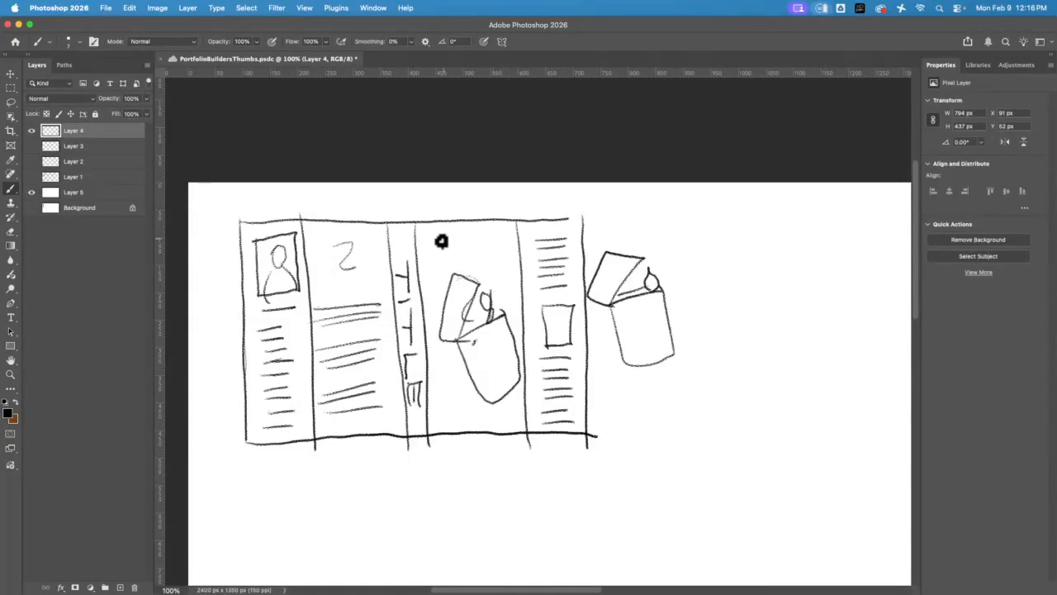
Sketch title lines and 451 above the lighter, plus a helmet on the back cover with an arrow towards its lower edge
{"action": "mouse_move", "coordinate": [431, 234]}
{"action": "left_mouse_down"}
{"action": "mouse_move", "coordinate": [489, 231]}
{"action": "mouse_move", "coordinate": [516, 242]}
{"action": "left_mouse_up"}
{"action": "mouse_move", "coordinate": [424, 234]}
{"action": "left_mouse_down"}
{"action": "mouse_move", "coordinate": [511, 230]}
{"action": "mouse_move", "coordinate": [484, 259]}
{"action": "mouse_move", "coordinate": [500, 245]}
{"action": "mouse_move", "coordinate": [508, 265]}
{"action": "left_mouse_up"}
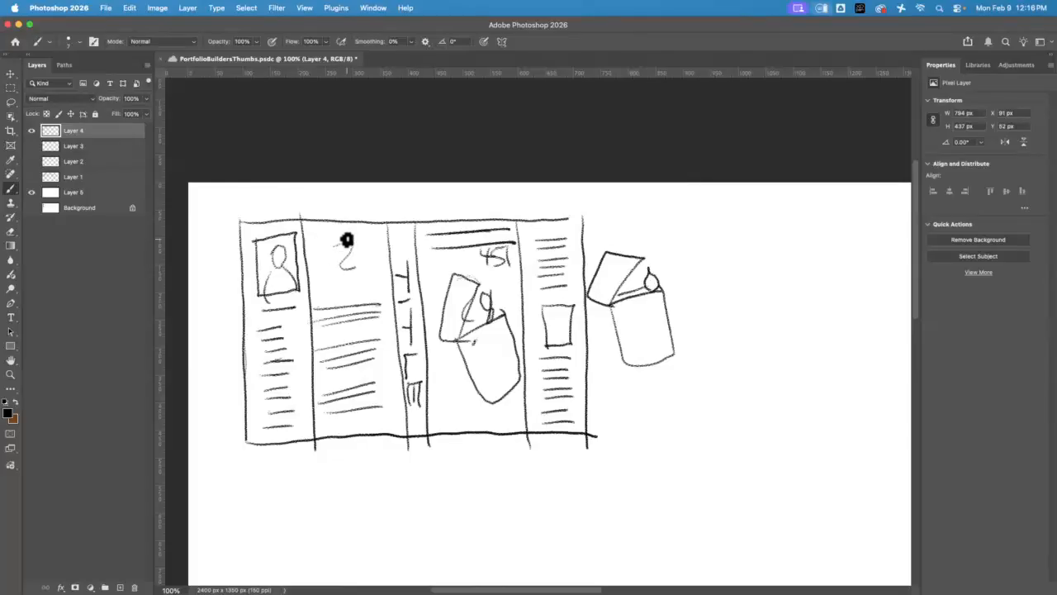
{"action": "mouse_move", "coordinate": [338, 241]}
{"action": "left_mouse_down"}
{"action": "mouse_move", "coordinate": [356, 268]}
{"action": "mouse_move", "coordinate": [374, 258]}
{"action": "mouse_move", "coordinate": [357, 237]}
{"action": "mouse_move", "coordinate": [330, 258]}
{"action": "left_mouse_up"}
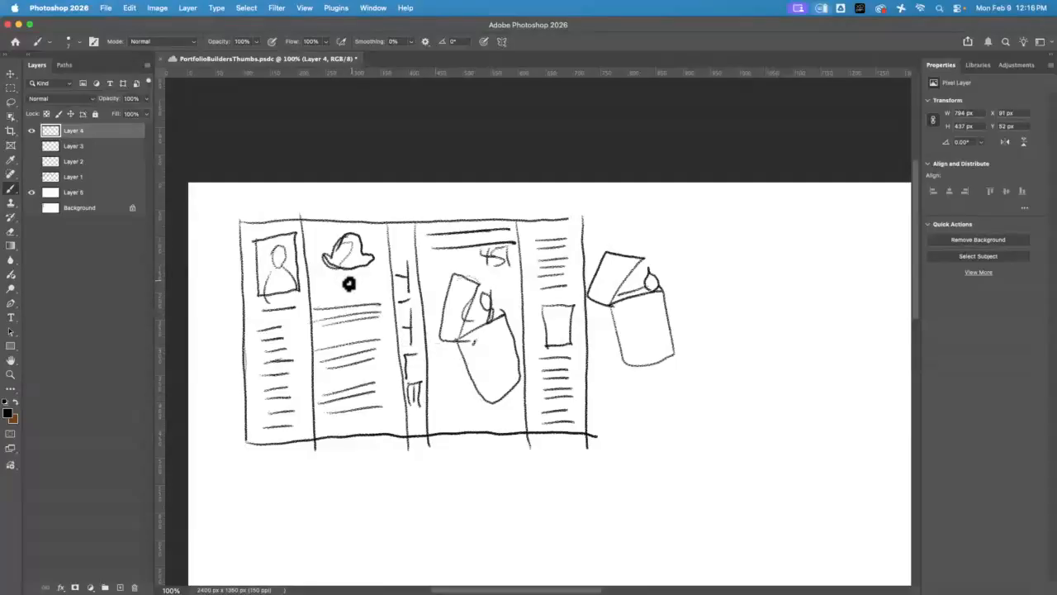
{"action": "mouse_move", "coordinate": [333, 286]}
{"action": "left_mouse_down"}
{"action": "mouse_move", "coordinate": [382, 275]}
{"action": "mouse_move", "coordinate": [341, 282]}
{"action": "mouse_move", "coordinate": [353, 294]}
{"action": "mouse_move", "coordinate": [381, 286]}
{"action": "mouse_move", "coordinate": [377, 425]}
{"action": "left_mouse_up"}
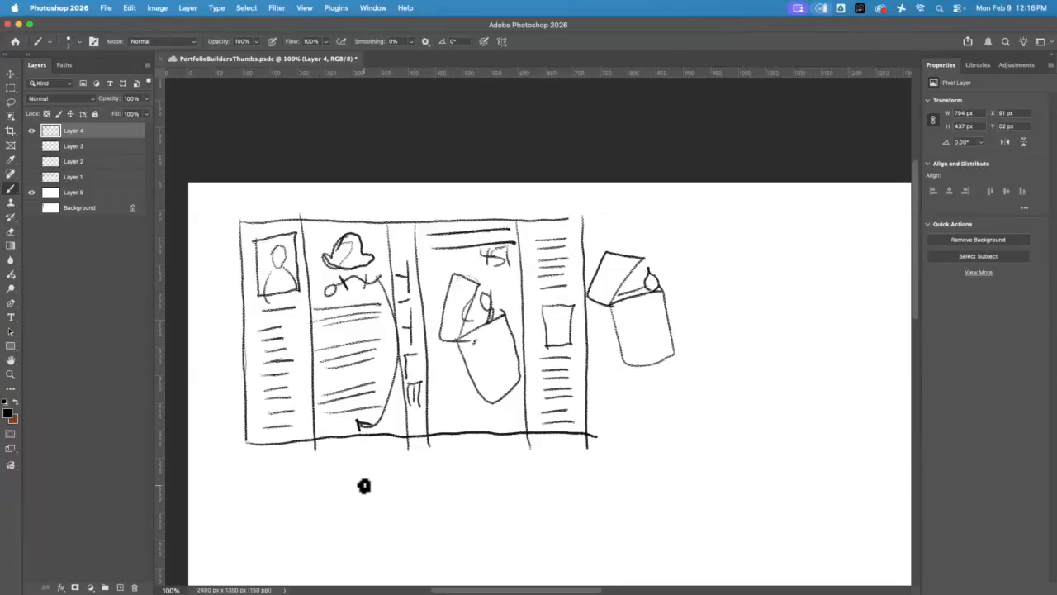
Sketch the outer rectangle of a second, slightly wider dust jacket thumbnail below the first one
{"action": "key", "text": "space"}
{"action": "mouse_move", "coordinate": [508, 484]}
{"action": "left_mouse_down"}
{"action": "mouse_move", "coordinate": [521, 371]}
{"action": "mouse_move", "coordinate": [516, 266]}
{"action": "left_mouse_up"}
{"action": "left_click_drag", "start_coordinate": [246, 290], "coordinate": [663, 273]}
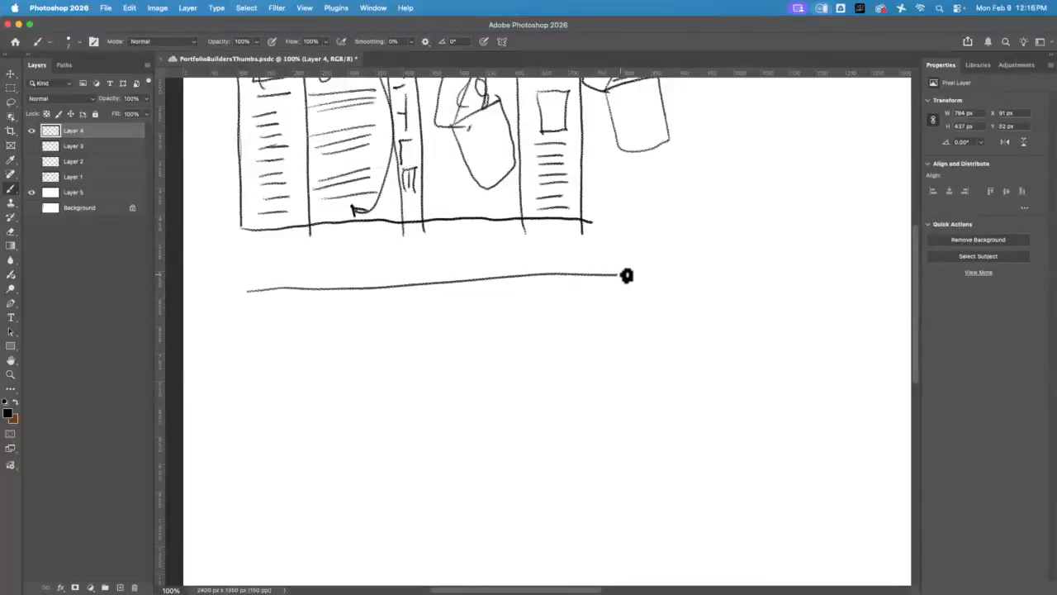
{"action": "mouse_move", "coordinate": [246, 289]}
{"action": "left_mouse_down"}
{"action": "mouse_move", "coordinate": [253, 505]}
{"action": "mouse_move", "coordinate": [641, 493]}
{"action": "mouse_move", "coordinate": [679, 475]}
{"action": "left_mouse_up"}
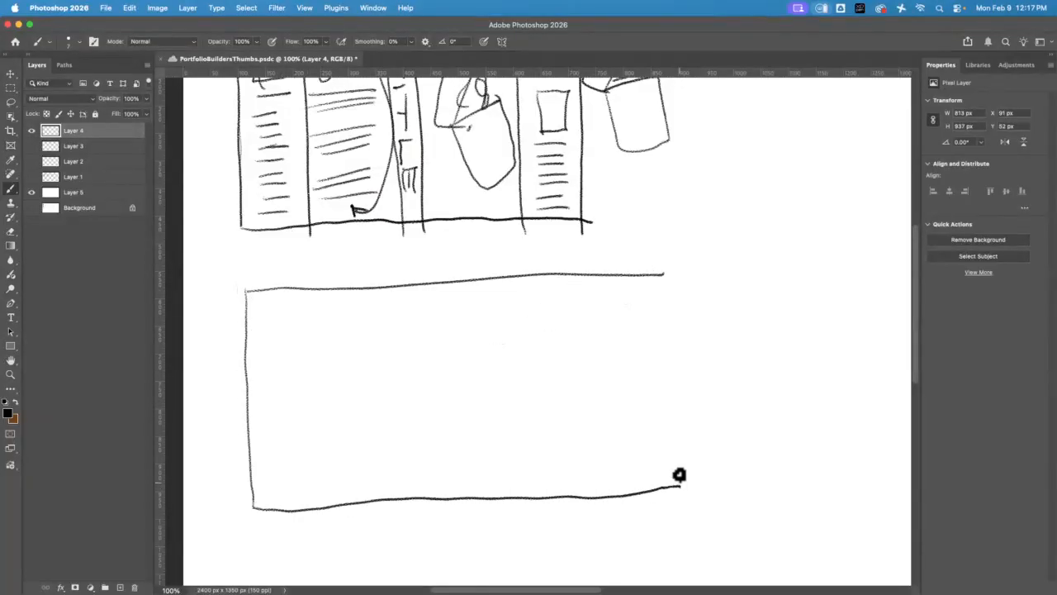
{"action": "left_click_drag", "start_coordinate": [672, 266], "coordinate": [677, 487]}
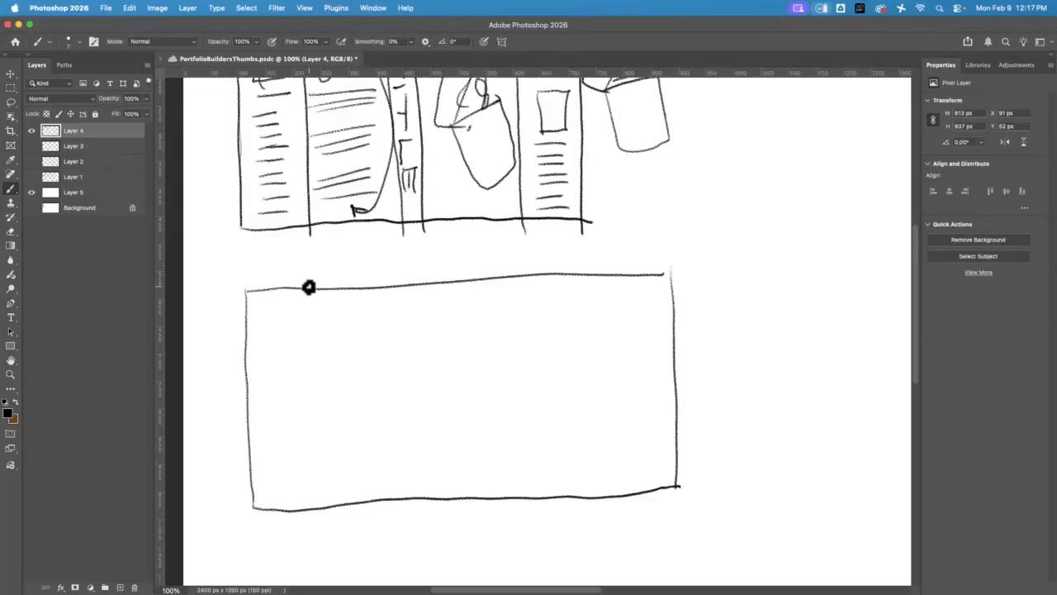
Divide the second thumbnail with four vertical lines into two flaps, two covers and a narrow spine
{"action": "left_click_drag", "start_coordinate": [310, 289], "coordinate": [324, 509]}
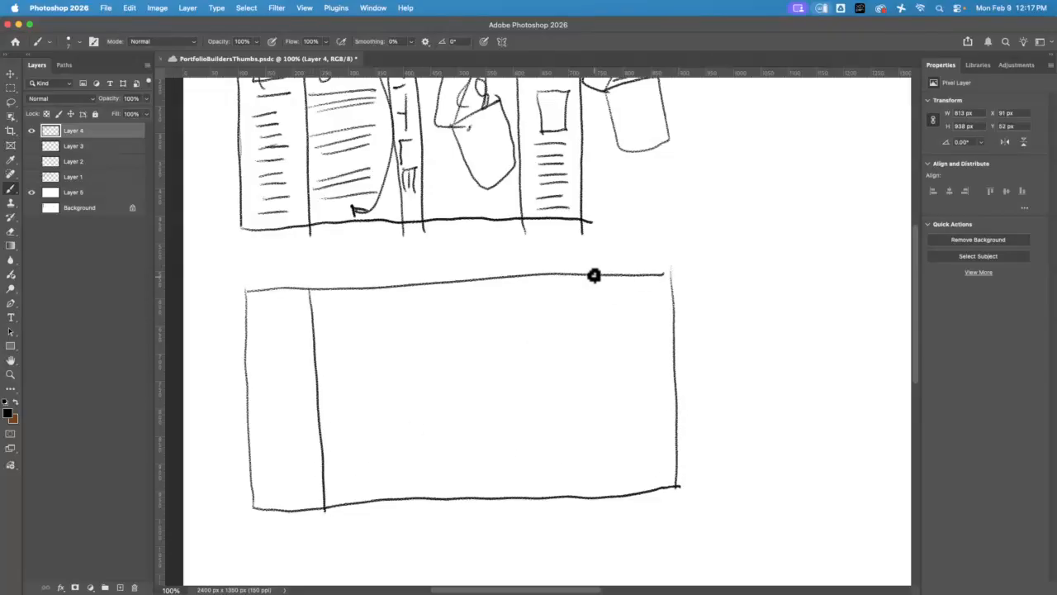
{"action": "left_click_drag", "start_coordinate": [593, 275], "coordinate": [602, 493]}
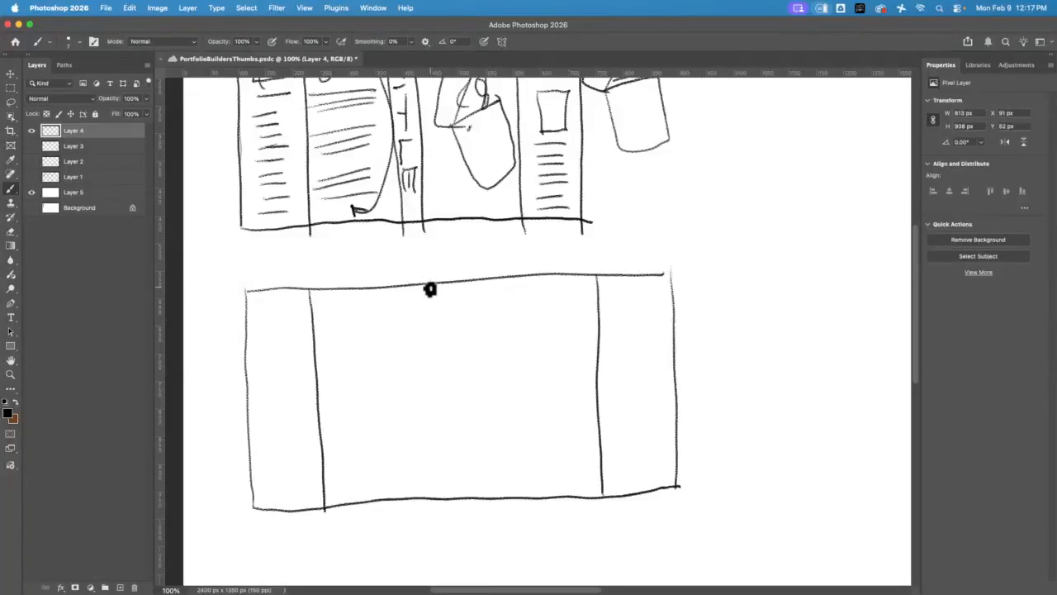
{"action": "left_click_drag", "start_coordinate": [429, 289], "coordinate": [442, 504]}
{"action": "left_click_drag", "start_coordinate": [456, 283], "coordinate": [464, 490]}
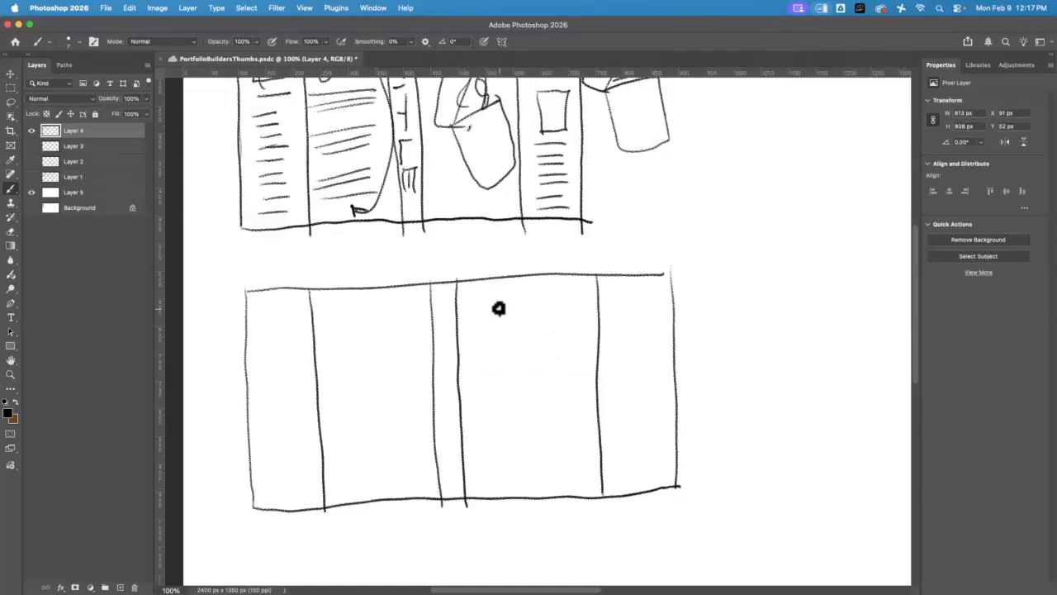
Sketch a filled title box with 451 below it on the second front cover, and a wavy title line down the spine
{"action": "left_click_drag", "start_coordinate": [479, 296], "coordinate": [580, 295]}
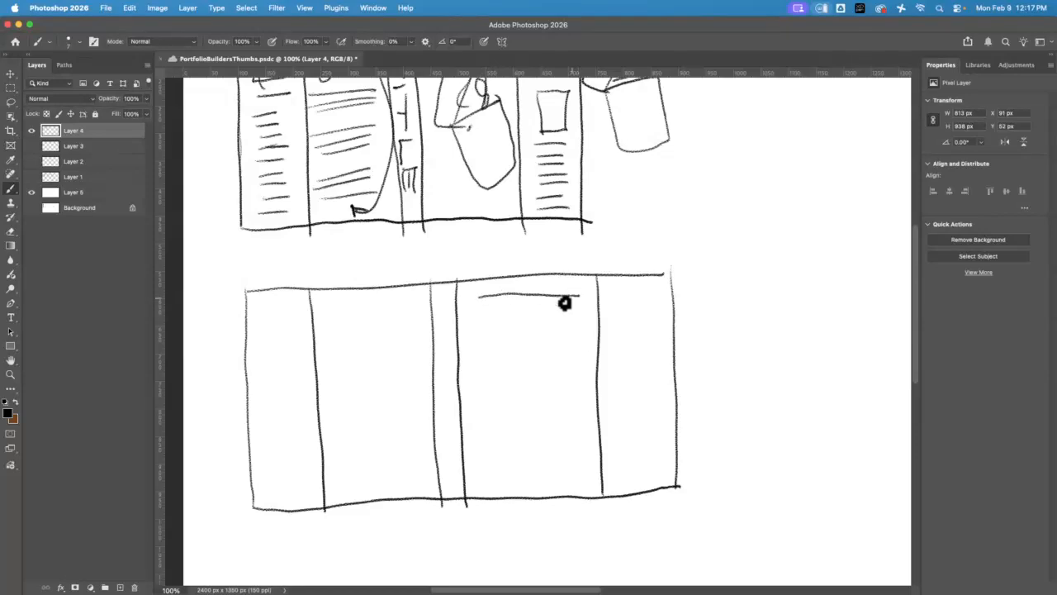
{"action": "left_click_drag", "start_coordinate": [481, 324], "coordinate": [587, 315]}
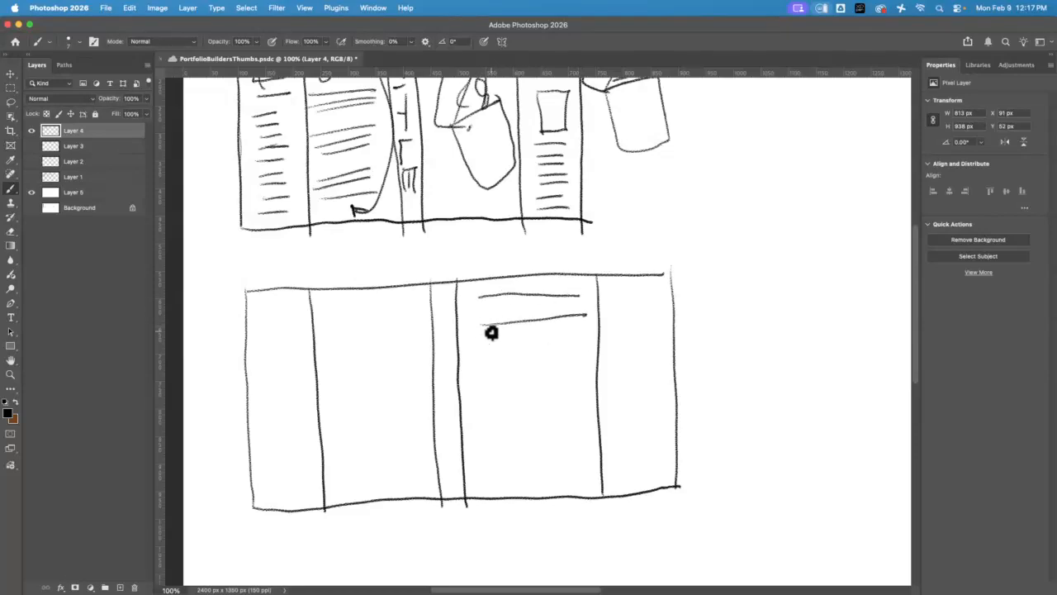
{"action": "mouse_move", "coordinate": [484, 341]}
{"action": "left_mouse_down"}
{"action": "mouse_move", "coordinate": [519, 328]}
{"action": "mouse_move", "coordinate": [485, 323]}
{"action": "mouse_move", "coordinate": [523, 300]}
{"action": "mouse_move", "coordinate": [554, 313]}
{"action": "mouse_move", "coordinate": [584, 307]}
{"action": "left_mouse_up"}
{"action": "mouse_move", "coordinate": [480, 299]}
{"action": "left_mouse_down"}
{"action": "mouse_move", "coordinate": [437, 326]}
{"action": "mouse_move", "coordinate": [448, 359]}
{"action": "mouse_move", "coordinate": [440, 416]}
{"action": "mouse_move", "coordinate": [457, 474]}
{"action": "left_mouse_up"}
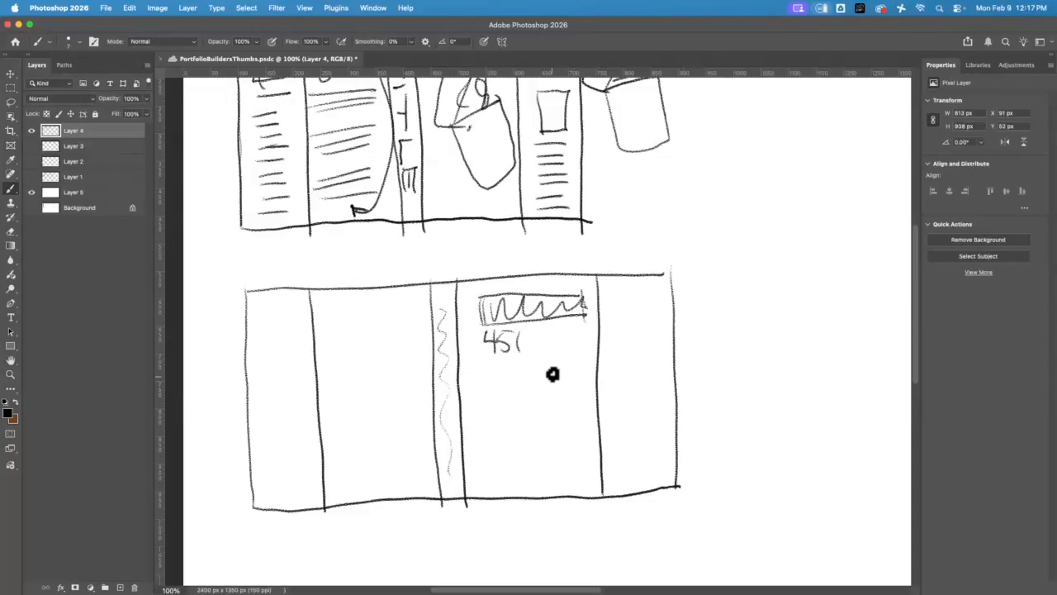
Sketch a fire hydrant with a domed cap, round side outlet and base on the lower part of the second front cover
{"action": "mouse_move", "coordinate": [560, 376]}
{"action": "left_mouse_down"}
{"action": "mouse_move", "coordinate": [551, 402]}
{"action": "mouse_move", "coordinate": [576, 406]}
{"action": "left_mouse_up"}
{"action": "mouse_move", "coordinate": [547, 402]}
{"action": "left_mouse_down"}
{"action": "mouse_move", "coordinate": [560, 405]}
{"action": "mouse_move", "coordinate": [547, 402]}
{"action": "mouse_move", "coordinate": [557, 461]}
{"action": "mouse_move", "coordinate": [570, 464]}
{"action": "left_mouse_up"}
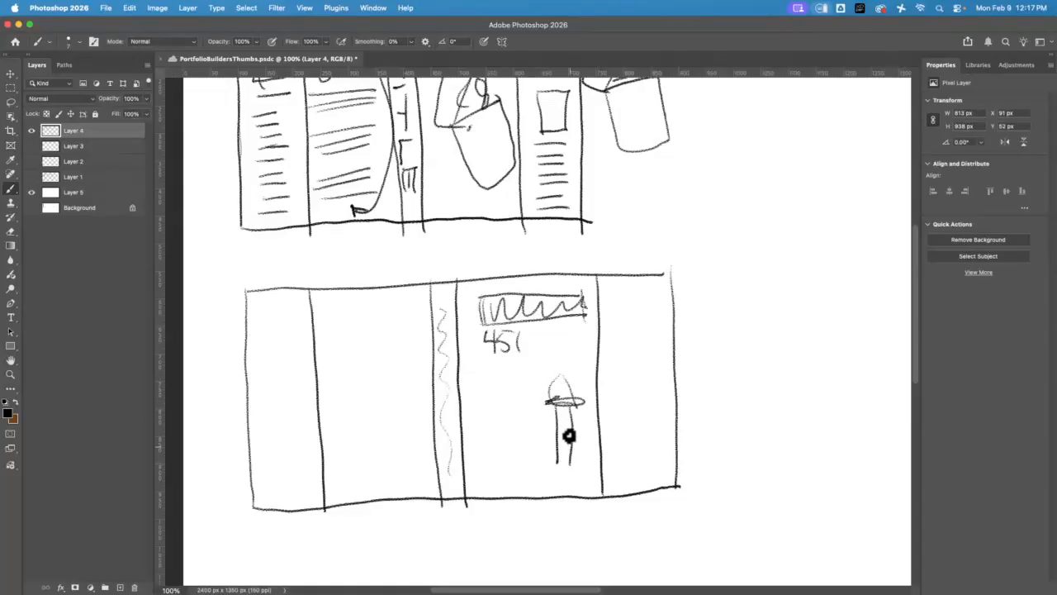
{"action": "left_click_drag", "start_coordinate": [555, 423], "coordinate": [556, 422]}
{"action": "left_click_drag", "start_coordinate": [550, 469], "coordinate": [580, 467]}
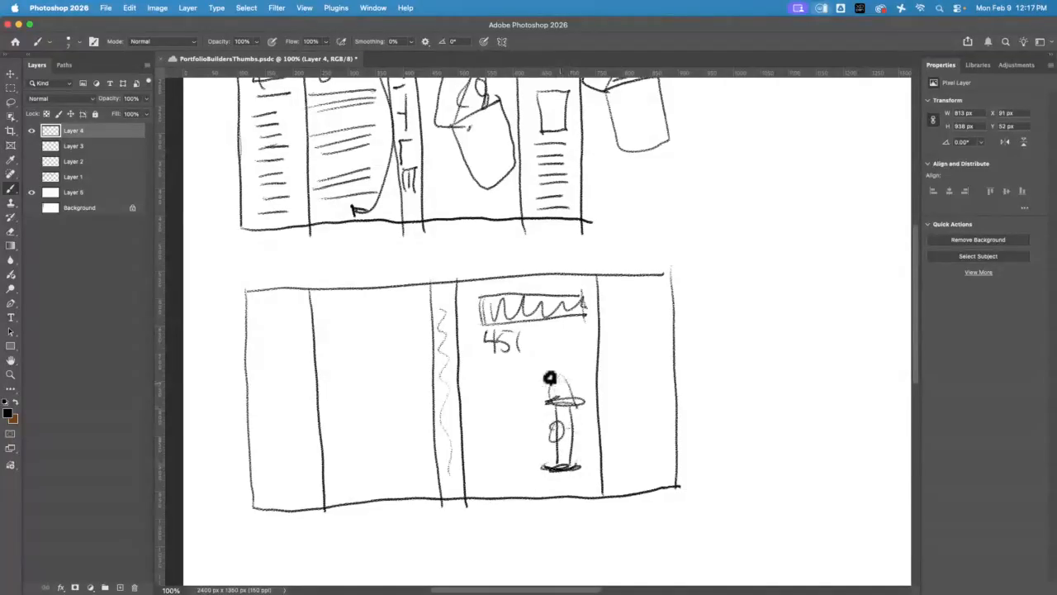
{"action": "mouse_move", "coordinate": [548, 400]}
{"action": "left_mouse_down"}
{"action": "mouse_move", "coordinate": [569, 391]}
{"action": "mouse_move", "coordinate": [539, 463]}
{"action": "left_mouse_up"}
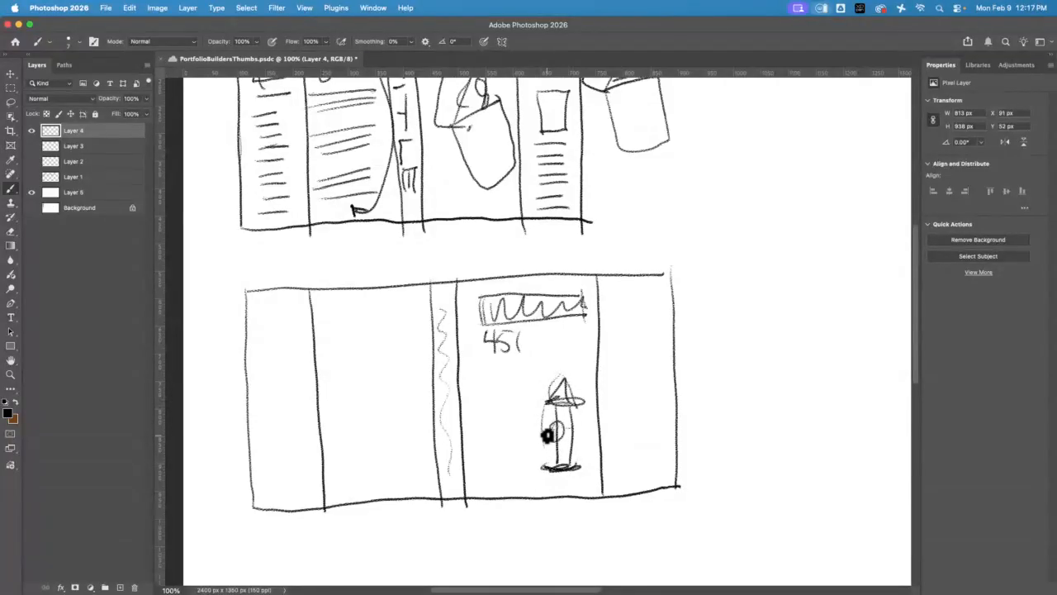
Sketch a looping hose from the hydrant and a spray fanning out across the front flap past its outer edge
{"action": "mouse_move", "coordinate": [547, 437]}
{"action": "left_mouse_down"}
{"action": "mouse_move", "coordinate": [489, 473]}
{"action": "mouse_move", "coordinate": [484, 449]}
{"action": "mouse_move", "coordinate": [536, 447]}
{"action": "mouse_move", "coordinate": [485, 428]}
{"action": "mouse_move", "coordinate": [542, 394]}
{"action": "left_mouse_up"}
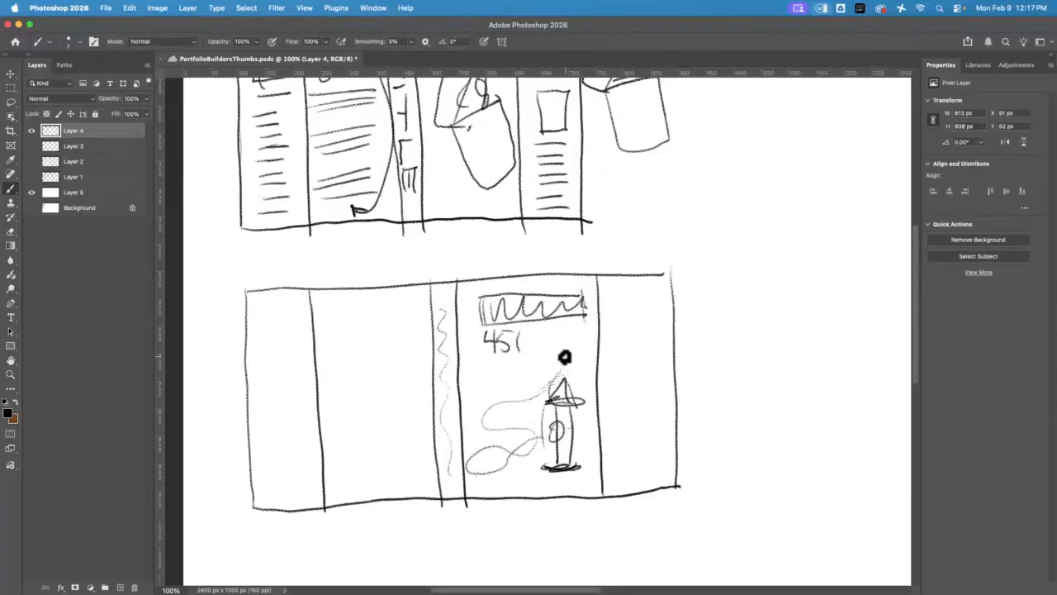
{"action": "mouse_move", "coordinate": [559, 375]}
{"action": "left_mouse_down"}
{"action": "mouse_move", "coordinate": [692, 280]}
{"action": "mouse_move", "coordinate": [716, 299]}
{"action": "left_mouse_up"}
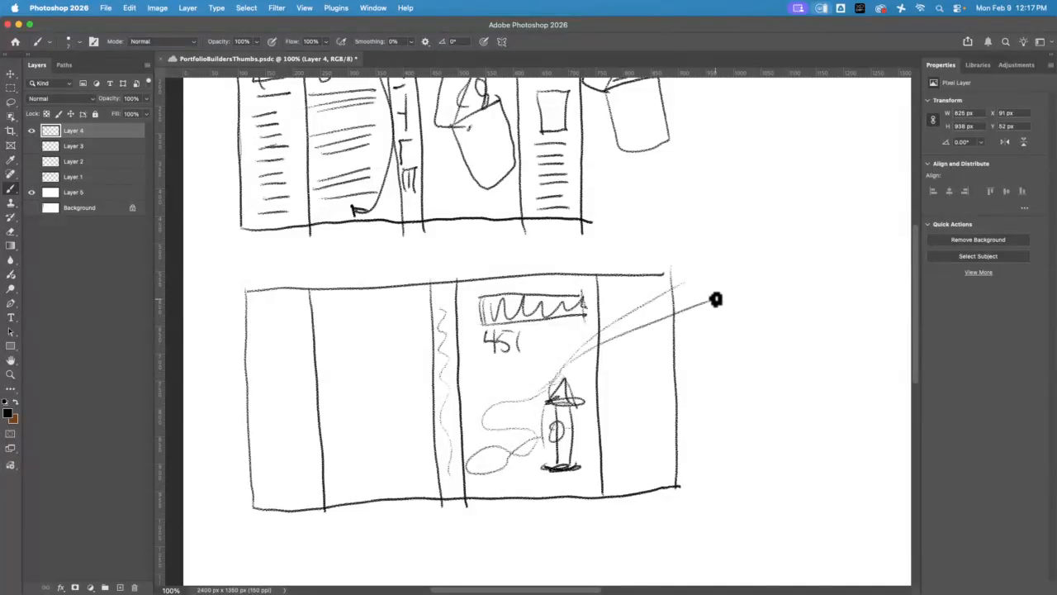
{"action": "left_click_drag", "start_coordinate": [593, 334], "coordinate": [684, 274]}
Sketch a column of text lines on the second thumbnail's front flap, below the spray
{"action": "left_click_drag", "start_coordinate": [609, 355], "coordinate": [673, 344]}
{"action": "mouse_move", "coordinate": [614, 372]}
{"action": "left_mouse_down"}
{"action": "mouse_move", "coordinate": [661, 363]}
{"action": "mouse_move", "coordinate": [672, 378]}
{"action": "left_mouse_up"}
{"action": "left_click_drag", "start_coordinate": [621, 407], "coordinate": [663, 402]}
{"action": "left_click_drag", "start_coordinate": [638, 427], "coordinate": [657, 424]}
{"action": "left_click_drag", "start_coordinate": [630, 457], "coordinate": [667, 464]}
{"action": "mouse_move", "coordinate": [624, 454]}
{"action": "left_mouse_down"}
{"action": "mouse_move", "coordinate": [654, 450]}
{"action": "mouse_move", "coordinate": [669, 397]}
{"action": "left_mouse_up"}
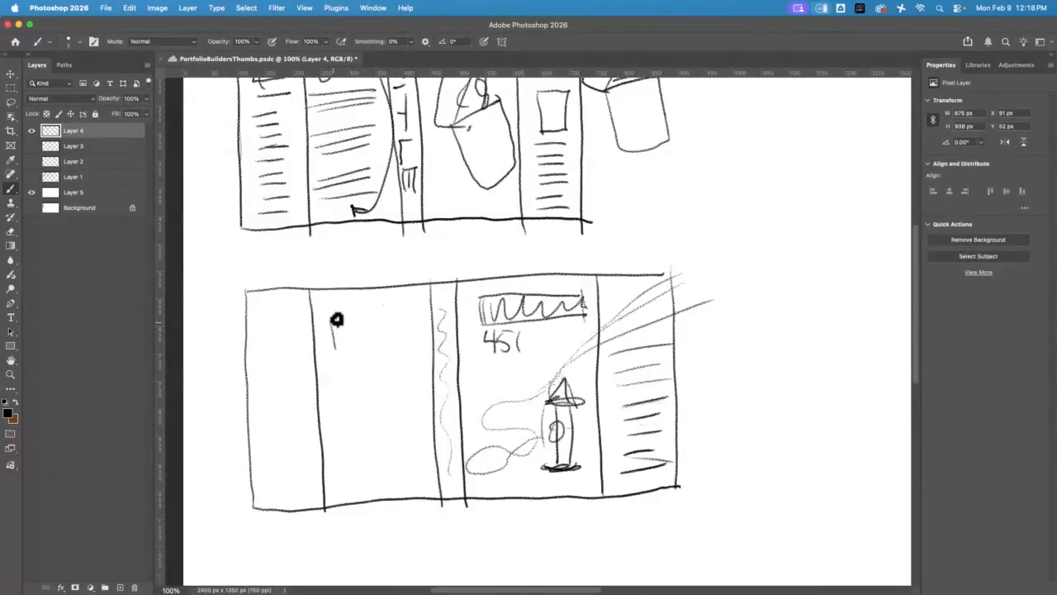
Sketch a small open-lidded lighter near the head of the second back cover and groups of text lines below it
{"action": "mouse_move", "coordinate": [337, 319]}
{"action": "left_mouse_down"}
{"action": "mouse_move", "coordinate": [361, 347]}
{"action": "mouse_move", "coordinate": [332, 351]}
{"action": "mouse_move", "coordinate": [333, 319]}
{"action": "left_mouse_up"}
{"action": "mouse_move", "coordinate": [343, 381]}
{"action": "left_mouse_down"}
{"action": "mouse_move", "coordinate": [429, 368]}
{"action": "mouse_move", "coordinate": [350, 391]}
{"action": "mouse_move", "coordinate": [406, 394]}
{"action": "left_mouse_up"}
{"action": "left_click_drag", "start_coordinate": [342, 429], "coordinate": [412, 415]}
{"action": "mouse_move", "coordinate": [341, 440]}
{"action": "left_mouse_down"}
{"action": "mouse_move", "coordinate": [411, 426]}
{"action": "mouse_move", "coordinate": [400, 439]}
{"action": "left_mouse_up"}
{"action": "left_click_drag", "start_coordinate": [347, 470], "coordinate": [406, 460]}
{"action": "left_click_drag", "start_coordinate": [343, 483], "coordinate": [403, 474]}
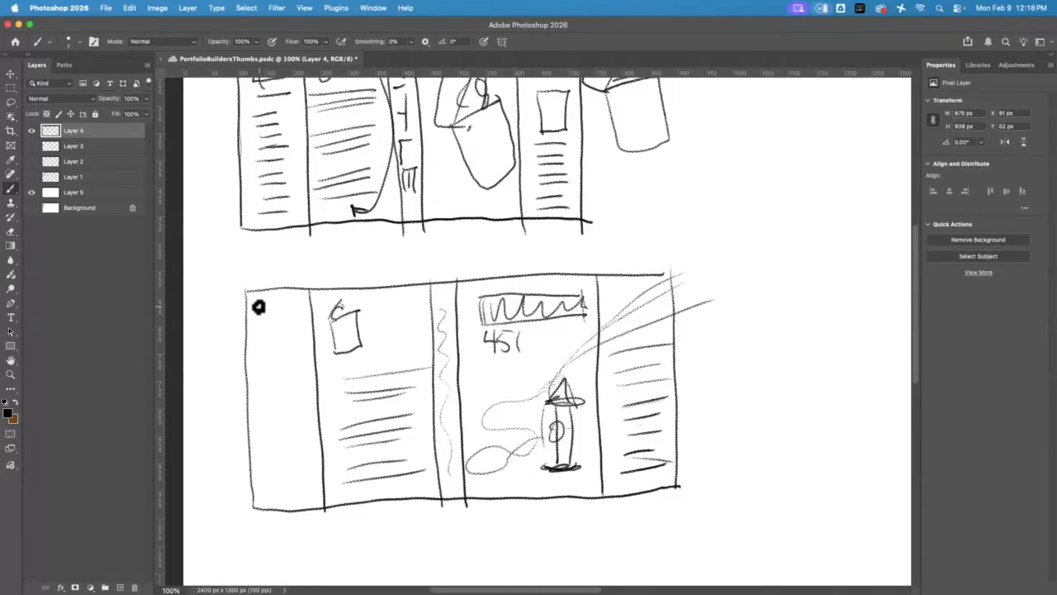
Sketch a framed author portrait on the second thumbnail's back flap with a column of text lines below it
{"action": "mouse_move", "coordinate": [257, 304]}
{"action": "left_mouse_down"}
{"action": "mouse_move", "coordinate": [262, 349]}
{"action": "mouse_move", "coordinate": [259, 307]}
{"action": "mouse_move", "coordinate": [302, 304]}
{"action": "mouse_move", "coordinate": [306, 346]}
{"action": "mouse_move", "coordinate": [256, 351]}
{"action": "left_mouse_up"}
{"action": "left_click_drag", "start_coordinate": [284, 312], "coordinate": [282, 323]}
{"action": "mouse_move", "coordinate": [269, 344]}
{"action": "left_mouse_down"}
{"action": "mouse_move", "coordinate": [303, 345]}
{"action": "mouse_move", "coordinate": [293, 392]}
{"action": "left_mouse_up"}
{"action": "mouse_move", "coordinate": [271, 410]}
{"action": "left_mouse_down"}
{"action": "mouse_move", "coordinate": [291, 410]}
{"action": "mouse_move", "coordinate": [294, 425]}
{"action": "left_mouse_up"}
{"action": "left_click_drag", "start_coordinate": [270, 449], "coordinate": [296, 447]}
{"action": "left_click_drag", "start_coordinate": [271, 471], "coordinate": [290, 471]}
{"action": "left_click_drag", "start_coordinate": [271, 507], "coordinate": [295, 504]}
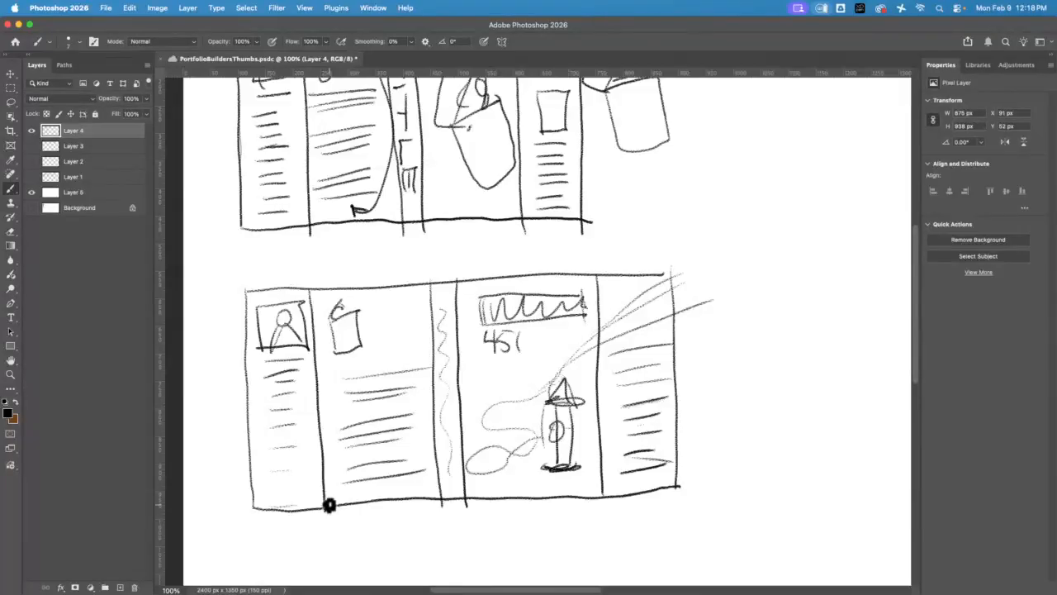
Switch to Chrome and run a Google image search for salamander in a new tab
{"action": "left_click", "coordinate": [18, 24]}
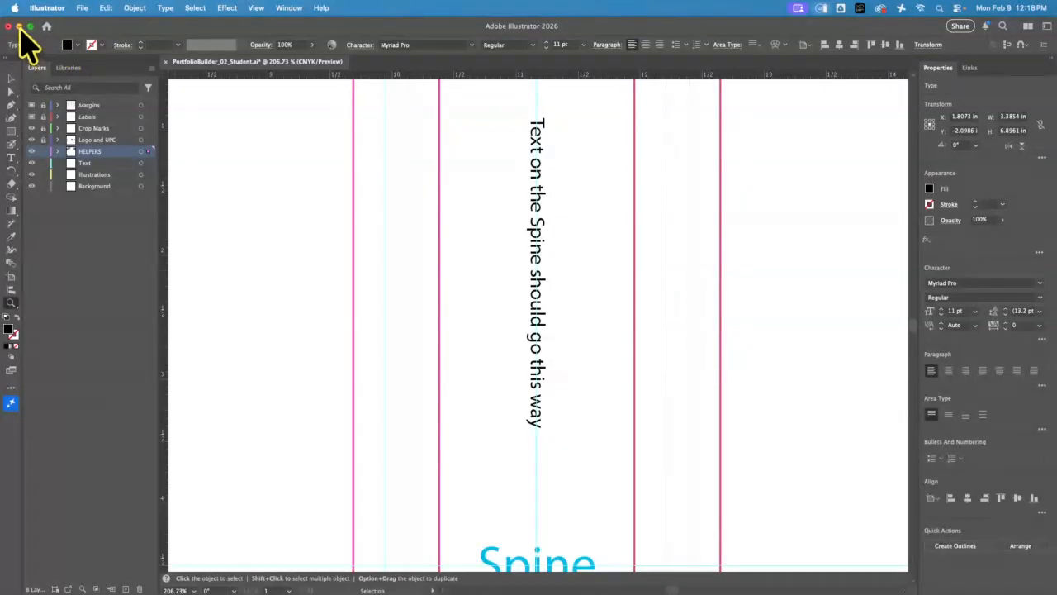
{"action": "left_click", "coordinate": [19, 27]}
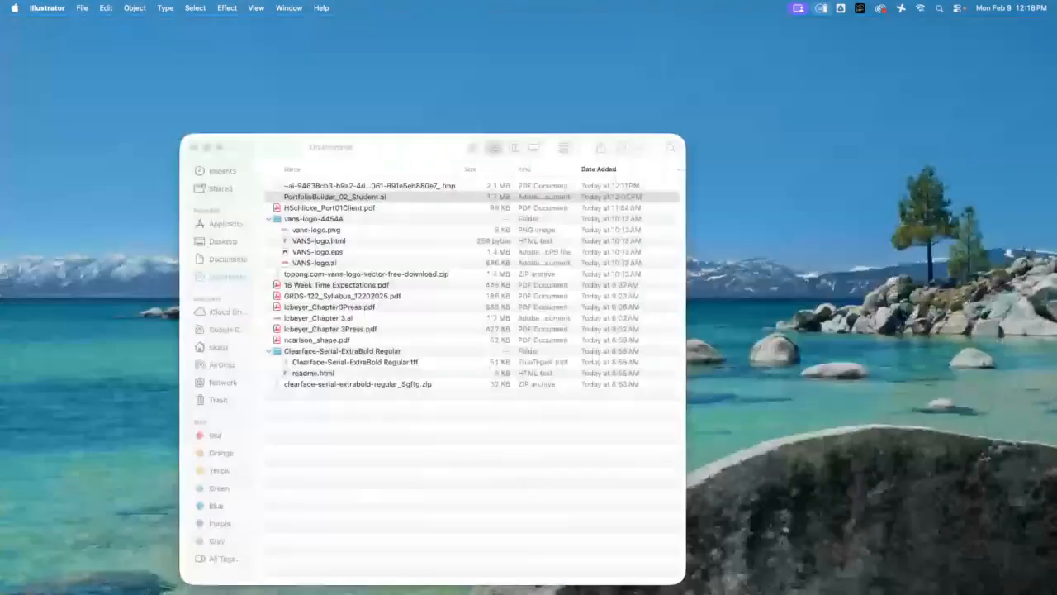
{"action": "left_click", "coordinate": [3, 384]}
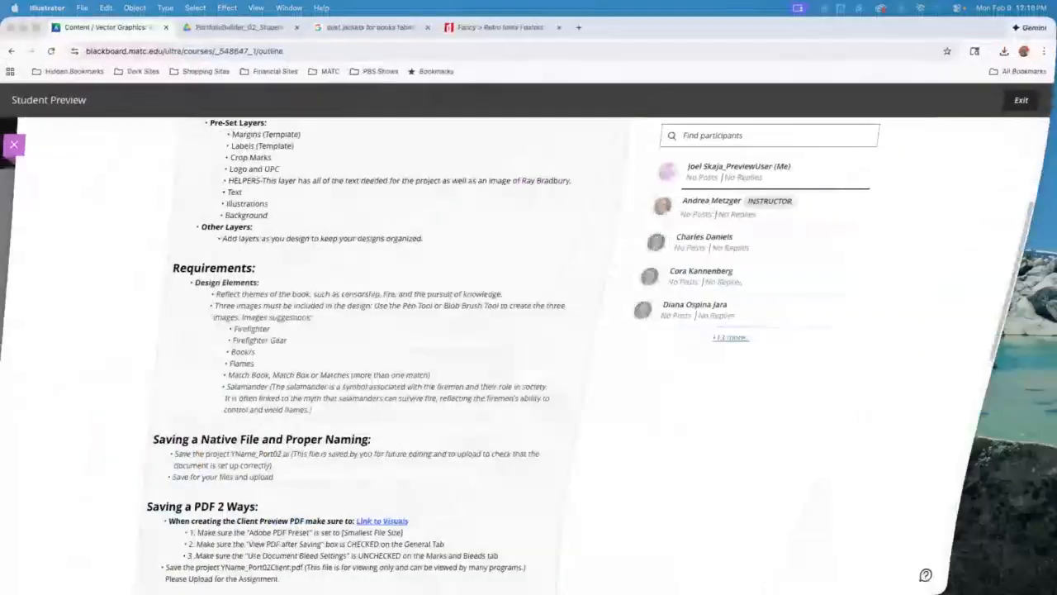
{"action": "left_click", "coordinate": [578, 27]}
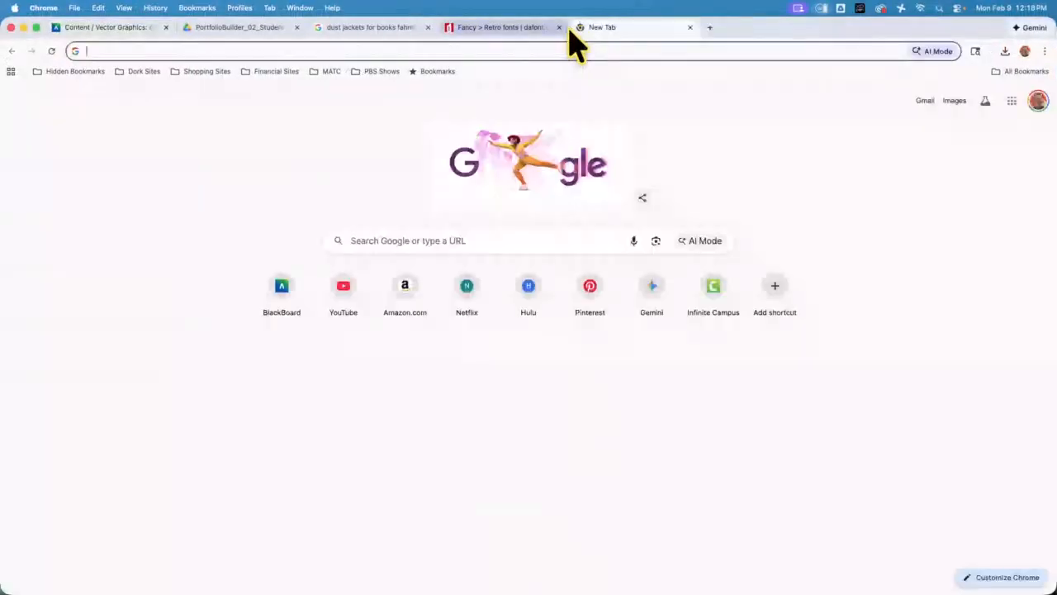
{"action": "type", "text": "salam"}
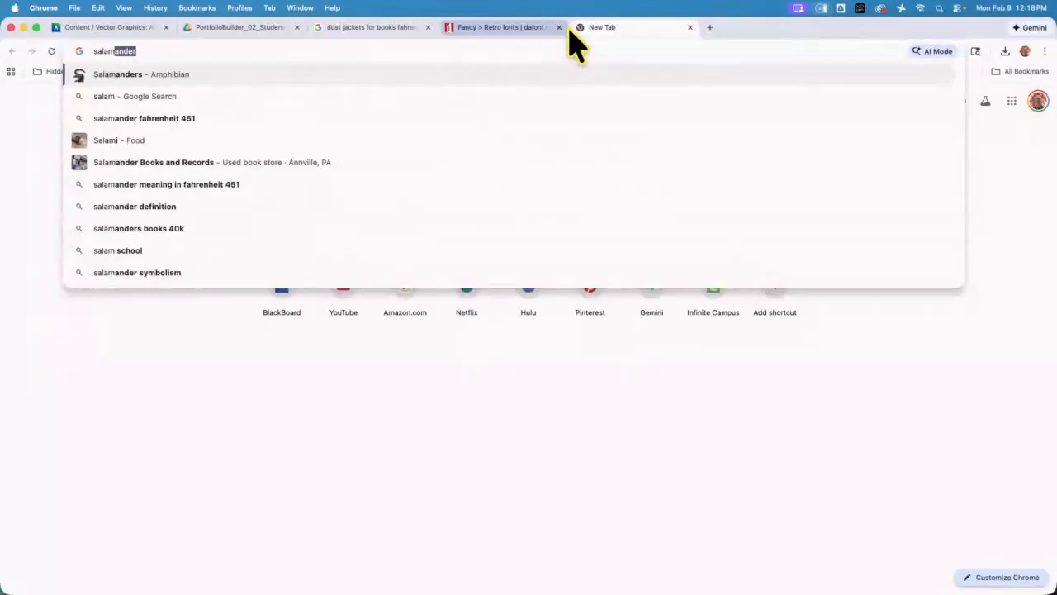
{"action": "type", "text": "ndar"}
{"action": "key", "text": "Return"}
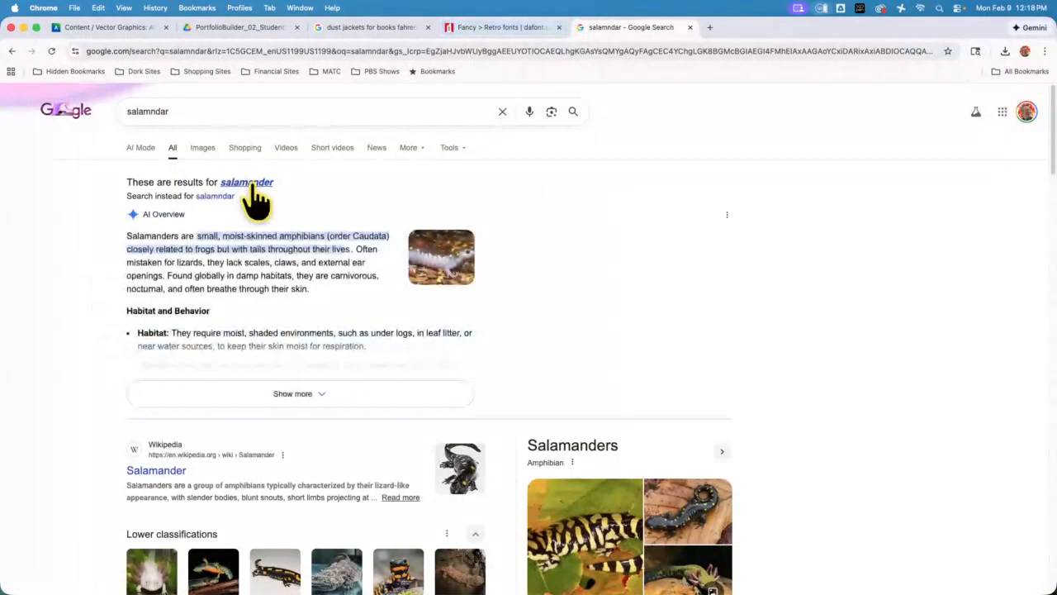
{"action": "left_click", "coordinate": [253, 189]}
{"action": "left_click", "coordinate": [213, 152]}
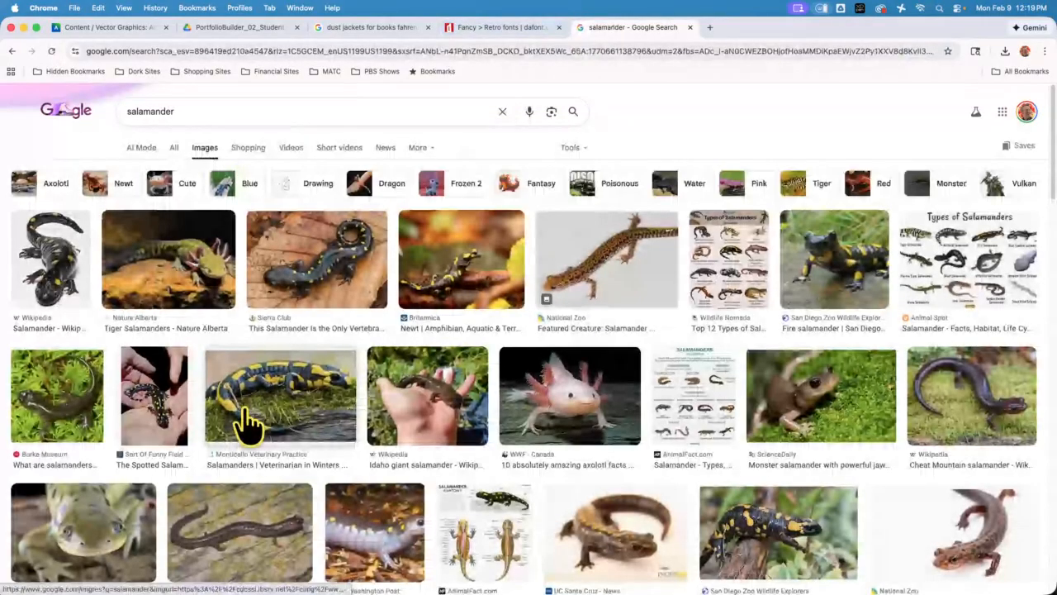
Find the spotted salamander on white from Our State Magazine and save it as FEB22-Spotted-Salamander-on-White-GettyImages.jpg
{"action": "scroll", "coordinate": [248, 426], "scroll_direction": "down", "scroll_amount": 1}
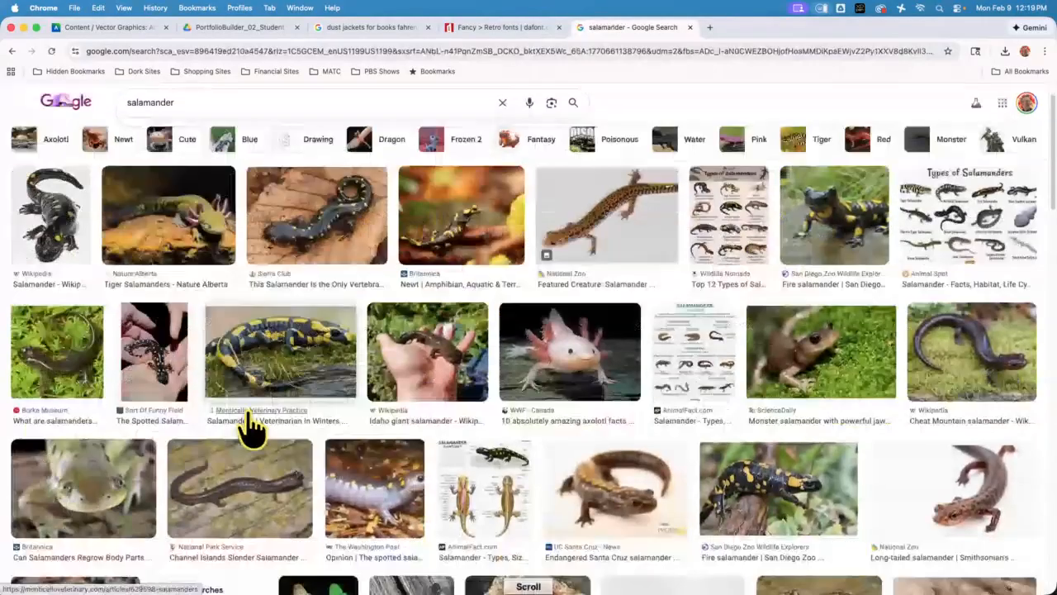
{"action": "scroll", "coordinate": [248, 425], "scroll_direction": "down", "scroll_amount": 10}
{"action": "scroll", "coordinate": [247, 425], "scroll_direction": "down", "scroll_amount": 2}
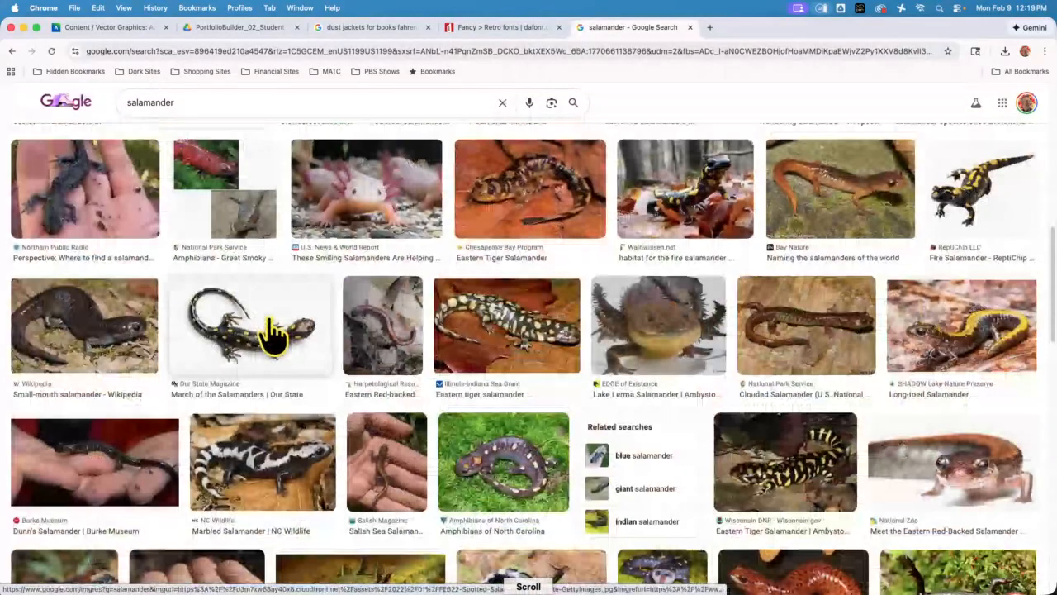
{"action": "left_click", "coordinate": [273, 330]}
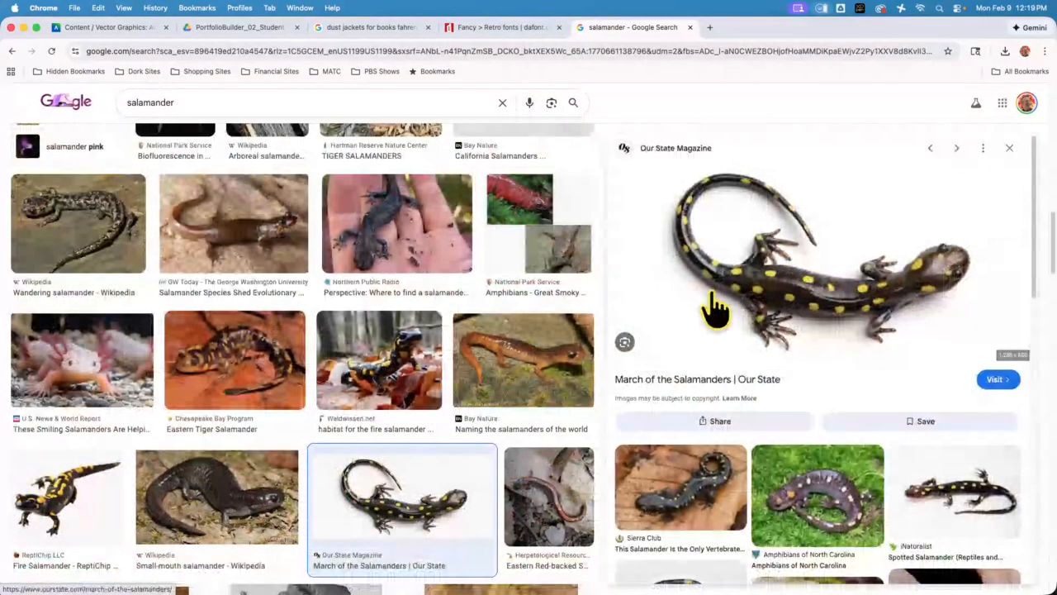
{"action": "right_click", "coordinate": [789, 237]}
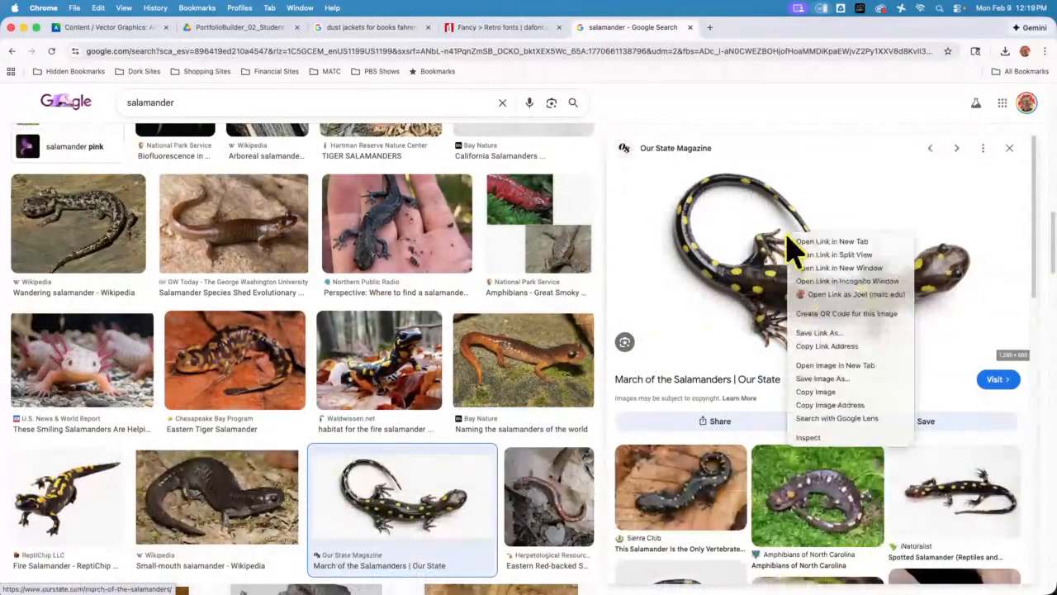
{"action": "left_click", "coordinate": [840, 380]}
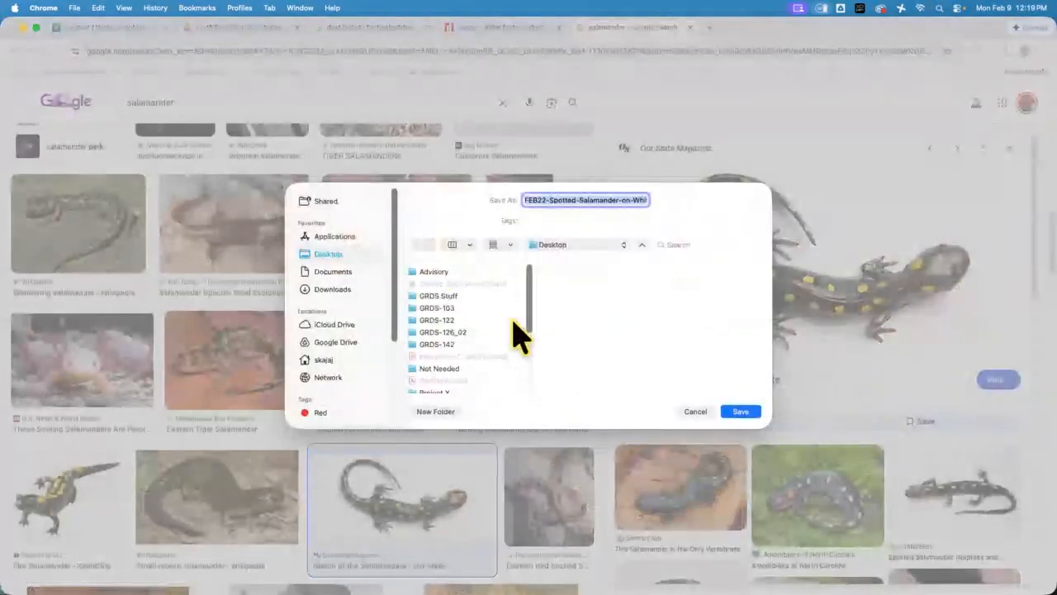
{"action": "left_click", "coordinate": [741, 413]}
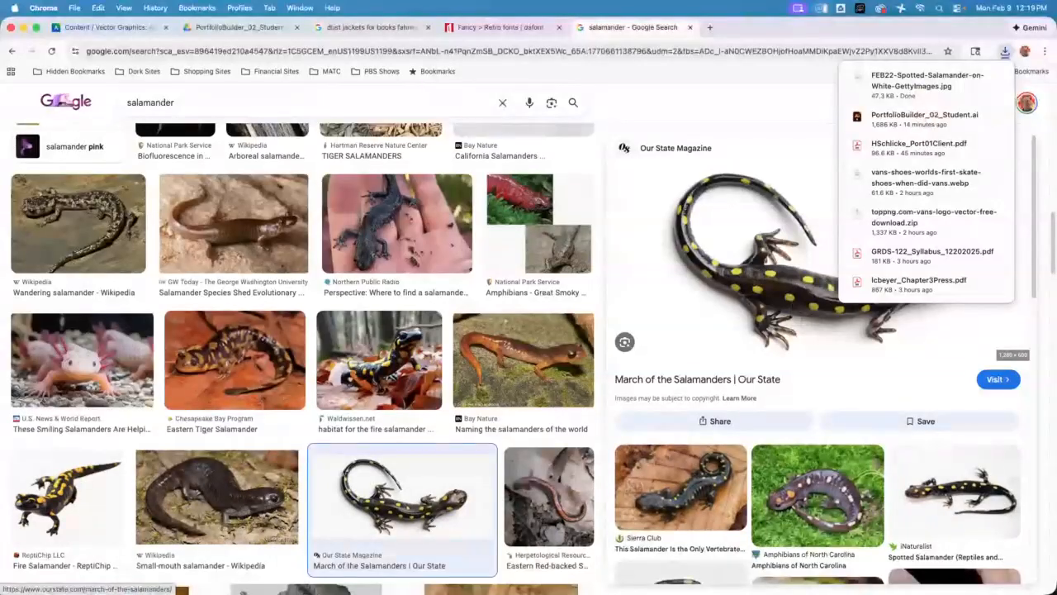
Switch to Illustrator, lock the HELPERS, Text and Background layers, and make the unlocked Illustrations layer active
{"action": "key", "text": "super+Tab"}
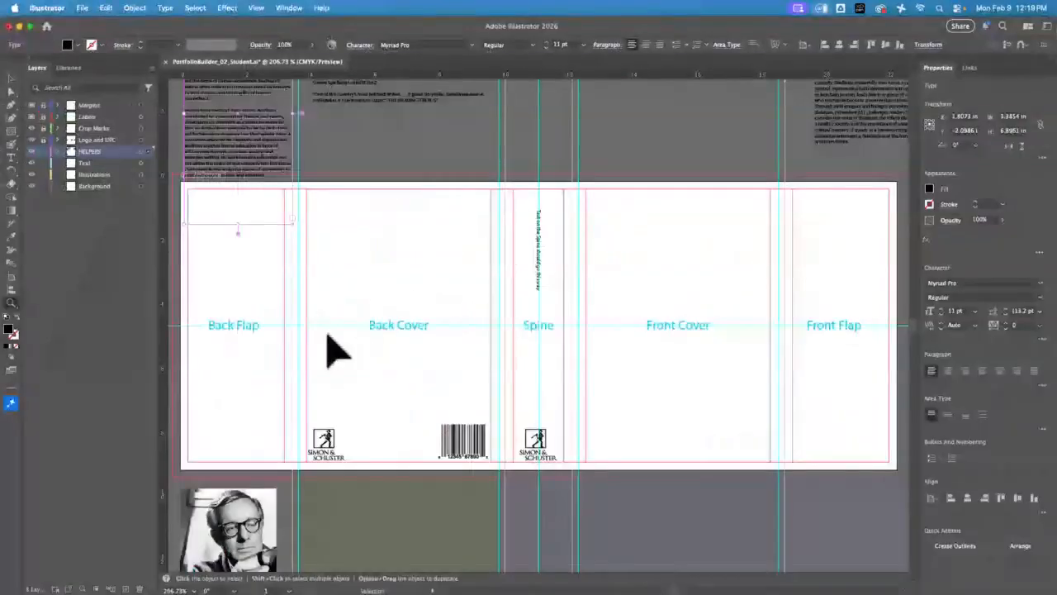
{"action": "key", "text": "space"}
{"action": "left_click_drag", "start_coordinate": [437, 506], "coordinate": [404, 132]}
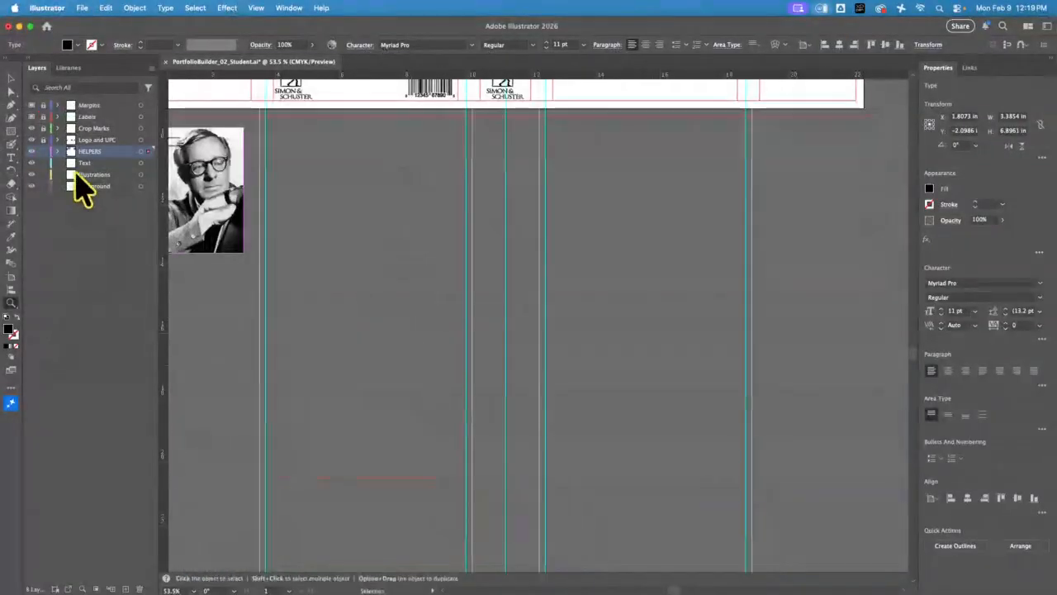
{"action": "left_click_drag", "start_coordinate": [44, 152], "coordinate": [43, 176]}
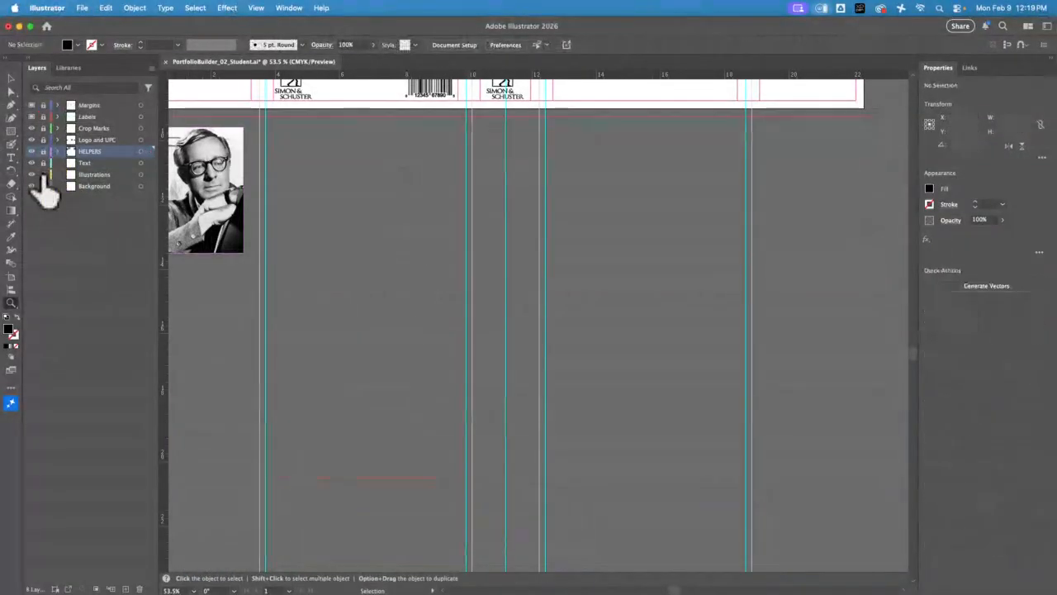
{"action": "left_click", "coordinate": [95, 175]}
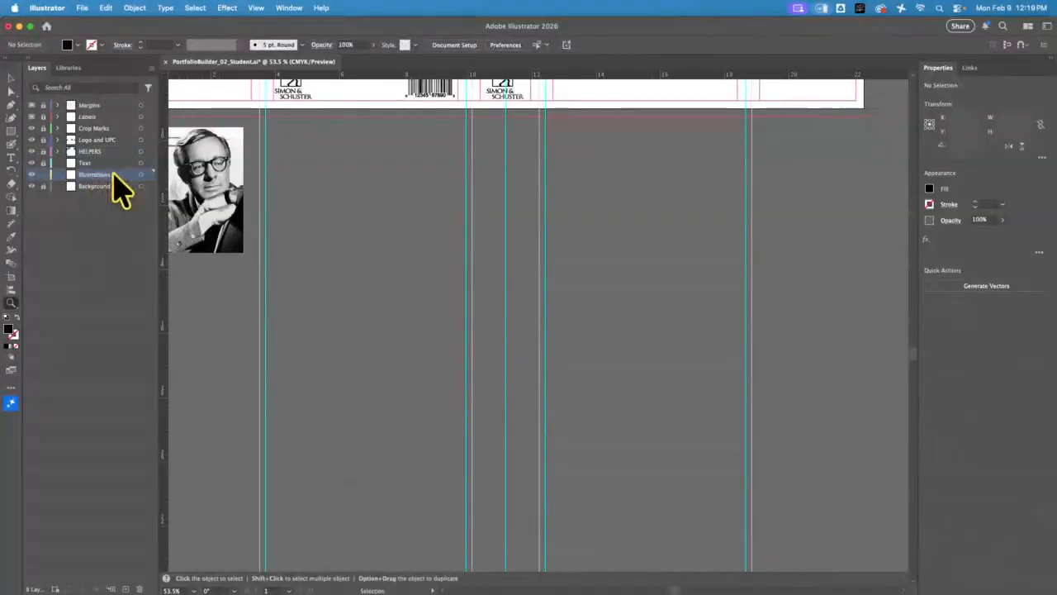
Place the FEB22 spotted salamander JPG from the Desktop at full size in the empty area below the dust jacket artboard
{"action": "left_click", "coordinate": [11, 79]}
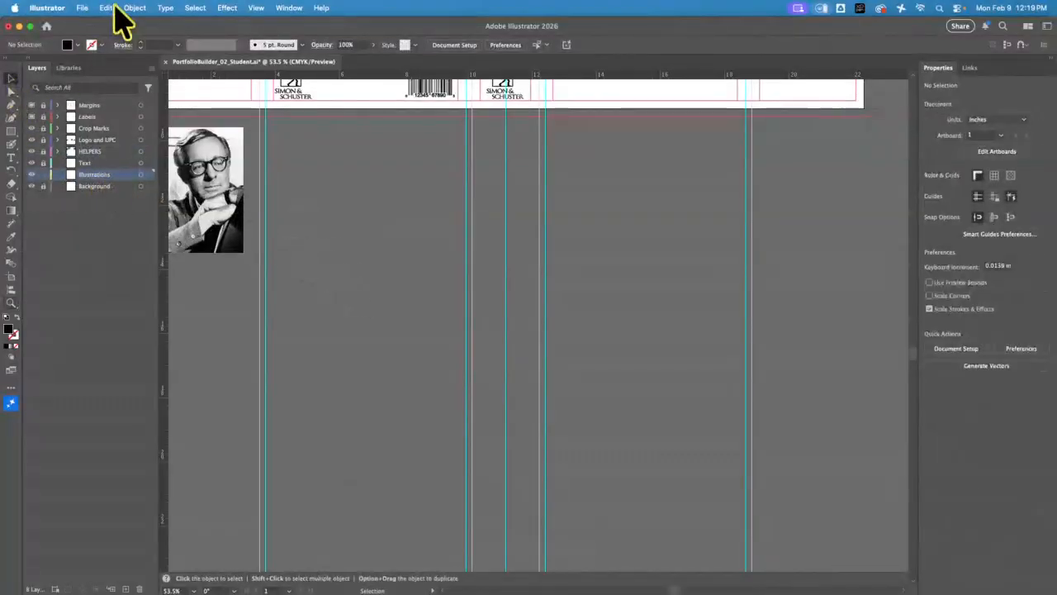
{"action": "left_click", "coordinate": [82, 8]}
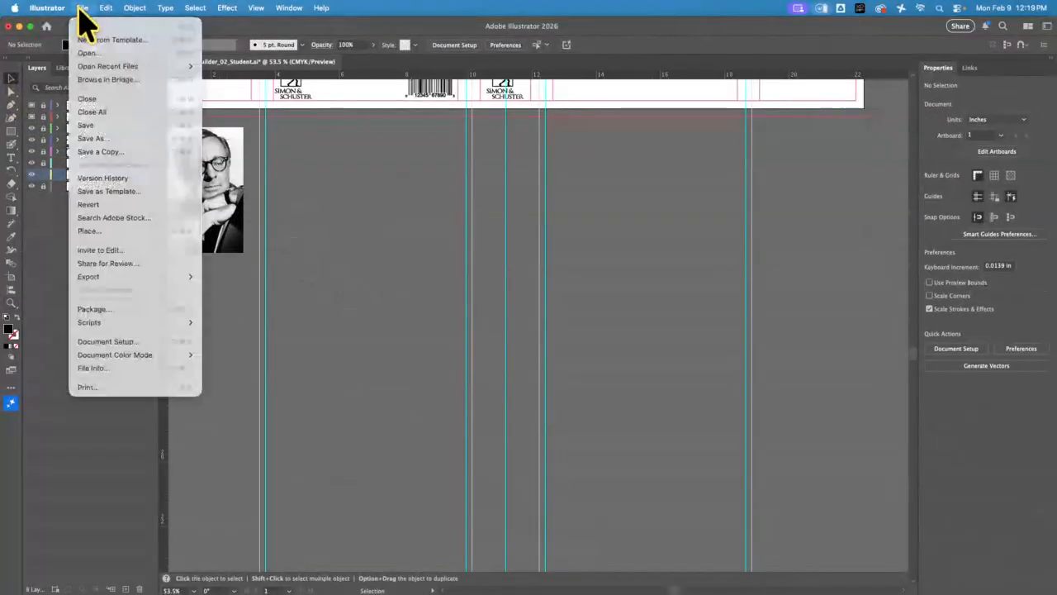
{"action": "left_click", "coordinate": [116, 233]}
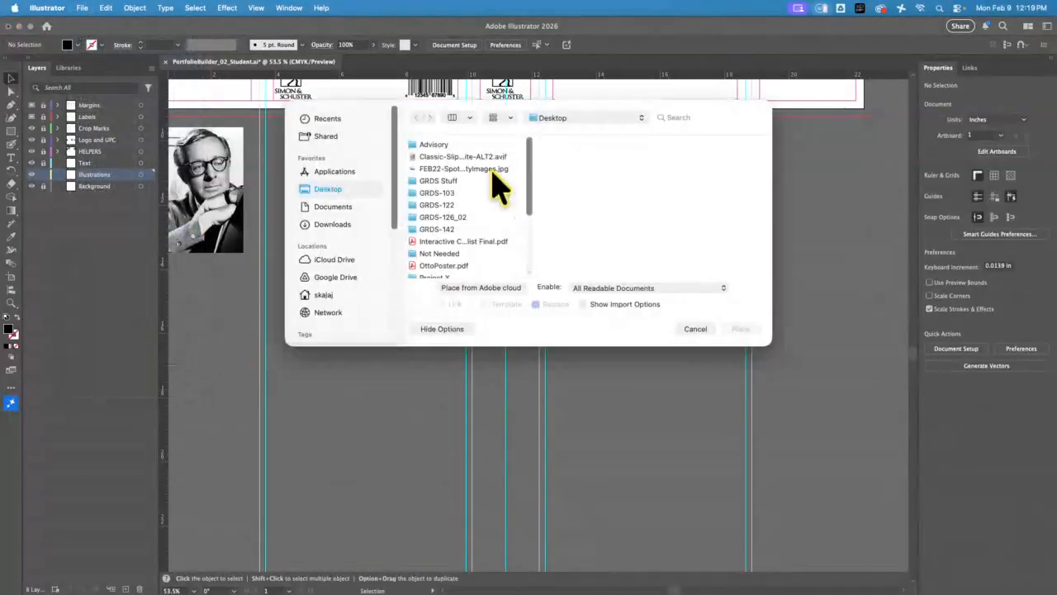
{"action": "left_click", "coordinate": [477, 169]}
{"action": "left_click", "coordinate": [741, 328]}
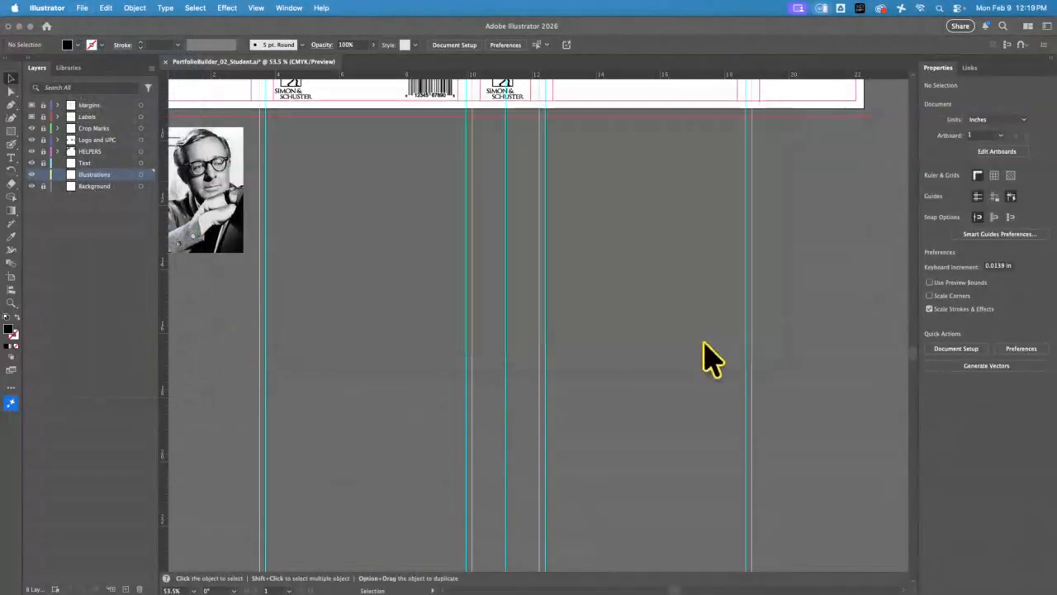
{"action": "left_click", "coordinate": [318, 199]}
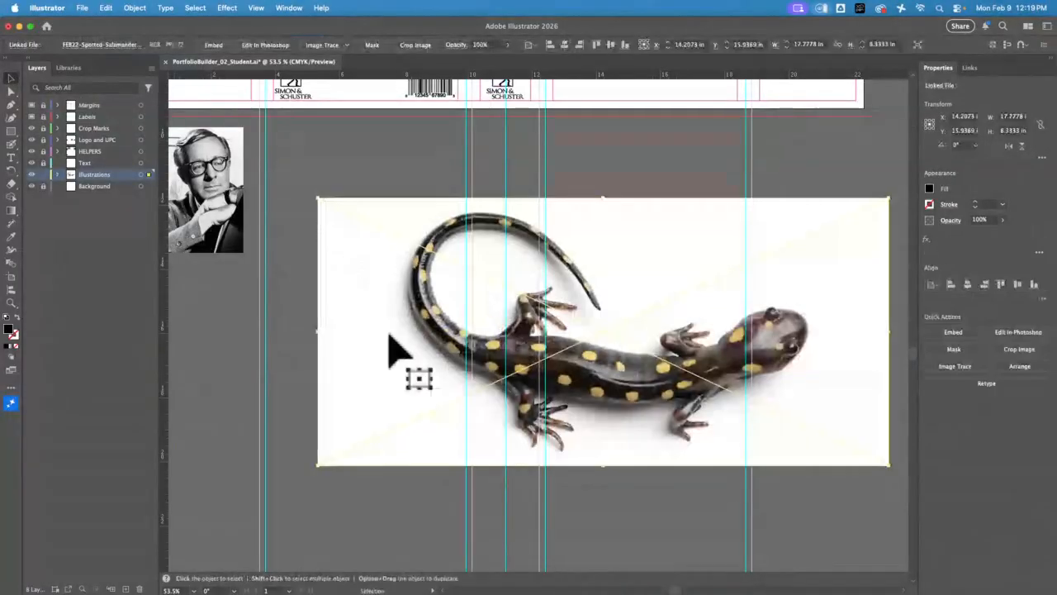
{"action": "mouse_move", "coordinate": [607, 407]}
{"action": "left_mouse_down"}
{"action": "mouse_move", "coordinate": [571, 397]}
{"action": "mouse_move", "coordinate": [590, 403]}
{"action": "left_mouse_up"}
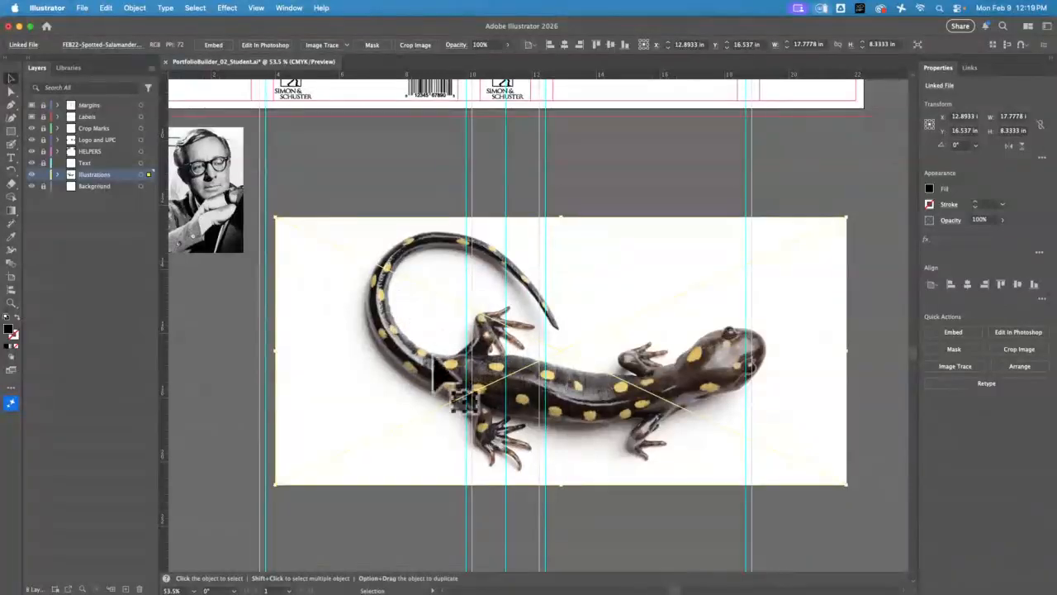
Lock the placed salamander photo so it serves as a fixed tracing reference
{"action": "left_click", "coordinate": [136, 8]}
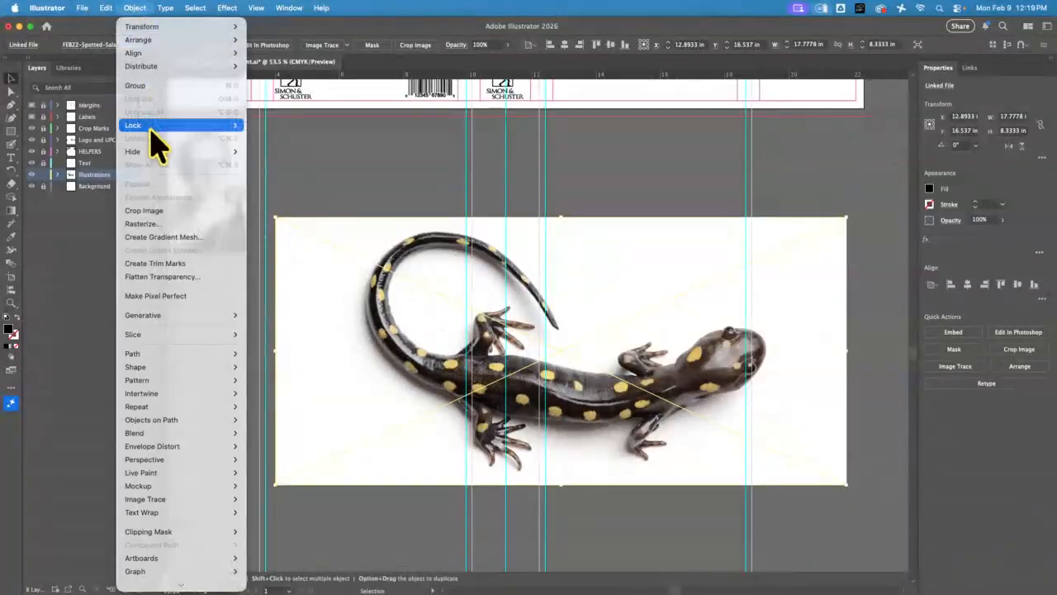
{"action": "mouse_move", "coordinate": [157, 125]}
{"action": "left_click", "coordinate": [301, 125]}
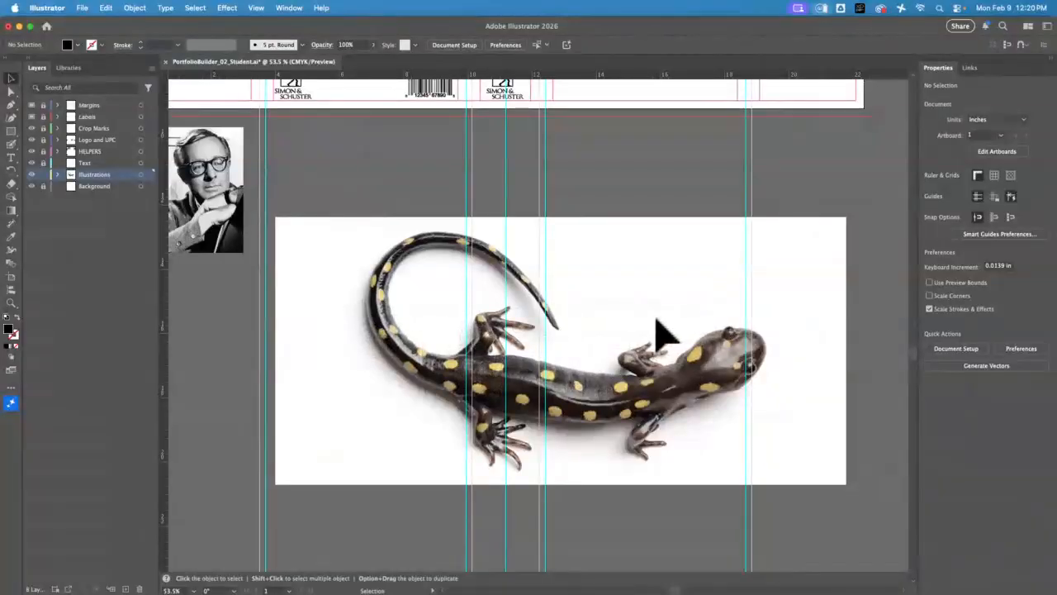
Trace the outer edge of the salamander's tail from its tip around the upper curve with a black Blob Brush stroke
{"action": "left_click", "coordinate": [12, 302]}
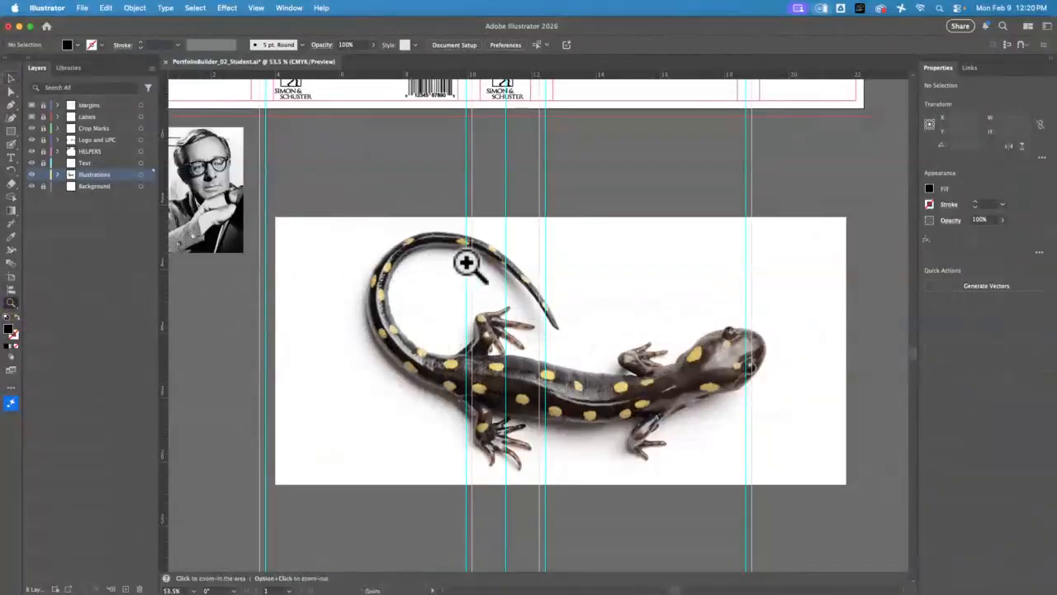
{"action": "left_click_drag", "start_coordinate": [466, 263], "coordinate": [609, 415]}
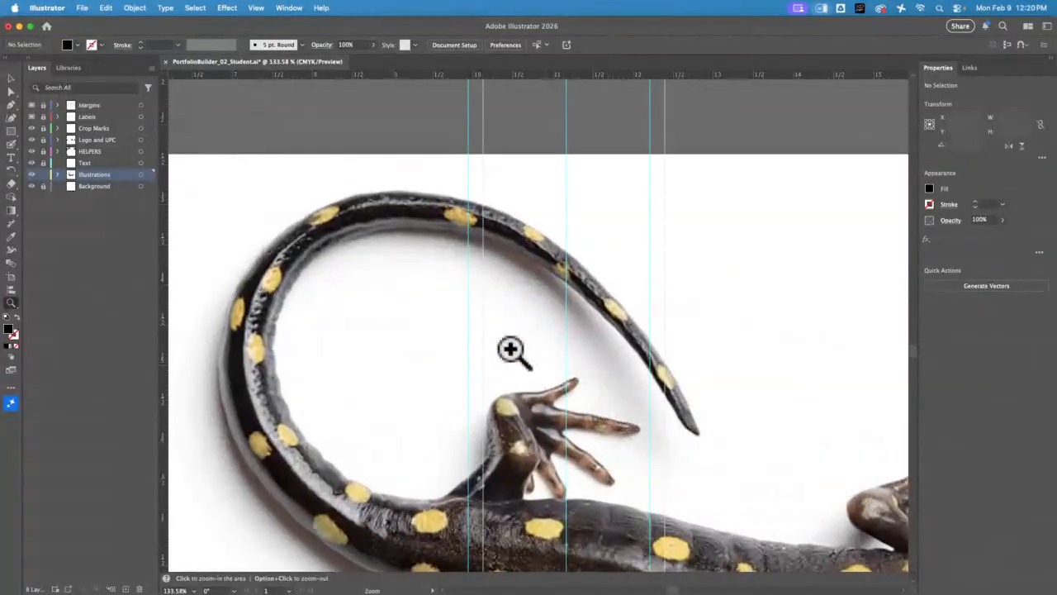
{"action": "left_click", "coordinate": [10, 143]}
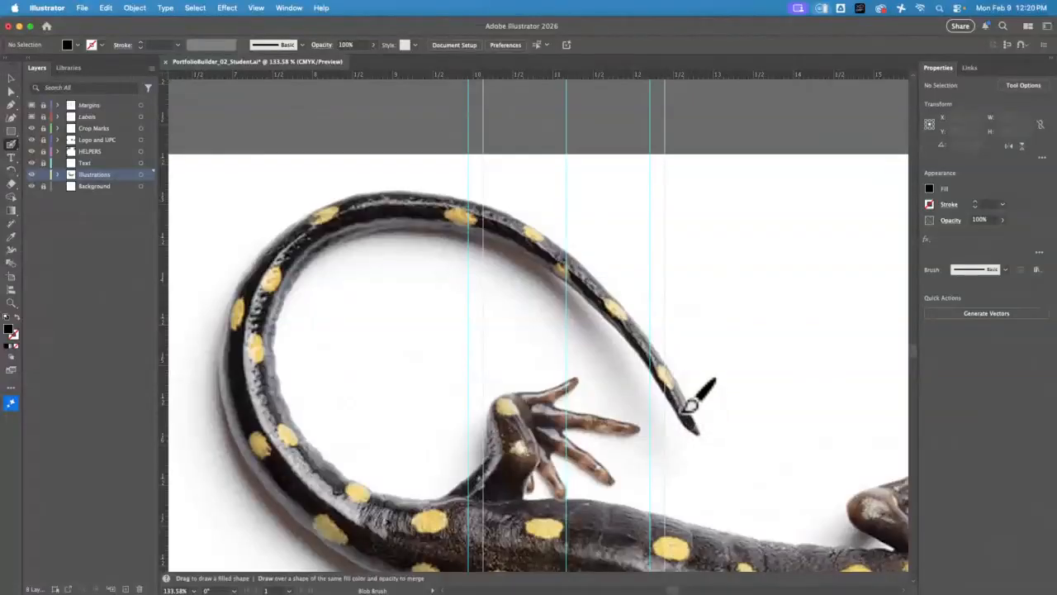
{"action": "left_click_drag", "start_coordinate": [689, 407], "coordinate": [657, 341]}
{"action": "mouse_move", "coordinate": [634, 312]}
{"action": "left_mouse_down"}
{"action": "mouse_move", "coordinate": [508, 214]}
{"action": "mouse_move", "coordinate": [400, 194]}
{"action": "mouse_move", "coordinate": [342, 203]}
{"action": "mouse_move", "coordinate": [290, 229]}
{"action": "mouse_move", "coordinate": [246, 263]}
{"action": "mouse_move", "coordinate": [234, 287]}
{"action": "left_mouse_up"}
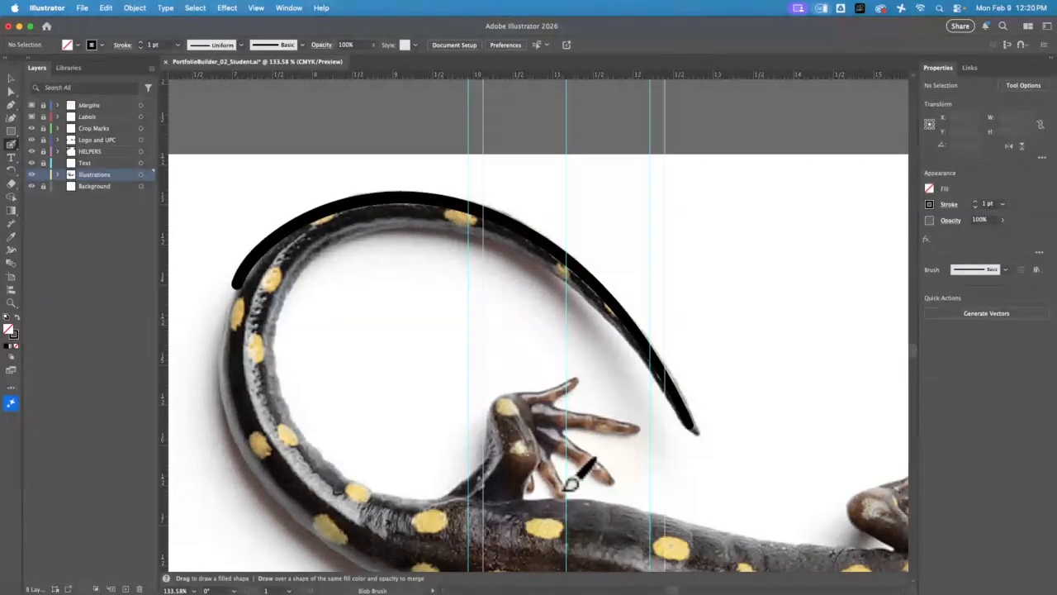
Outline the upper hind foot and leg in black, and finish outlining and filling in the curled tail
{"action": "mouse_move", "coordinate": [565, 495]}
{"action": "left_mouse_down"}
{"action": "mouse_move", "coordinate": [550, 460]}
{"action": "mouse_move", "coordinate": [557, 466]}
{"action": "mouse_move", "coordinate": [556, 453]}
{"action": "mouse_move", "coordinate": [579, 449]}
{"action": "mouse_move", "coordinate": [622, 482]}
{"action": "mouse_move", "coordinate": [627, 422]}
{"action": "mouse_move", "coordinate": [647, 424]}
{"action": "mouse_move", "coordinate": [569, 387]}
{"action": "left_mouse_up"}
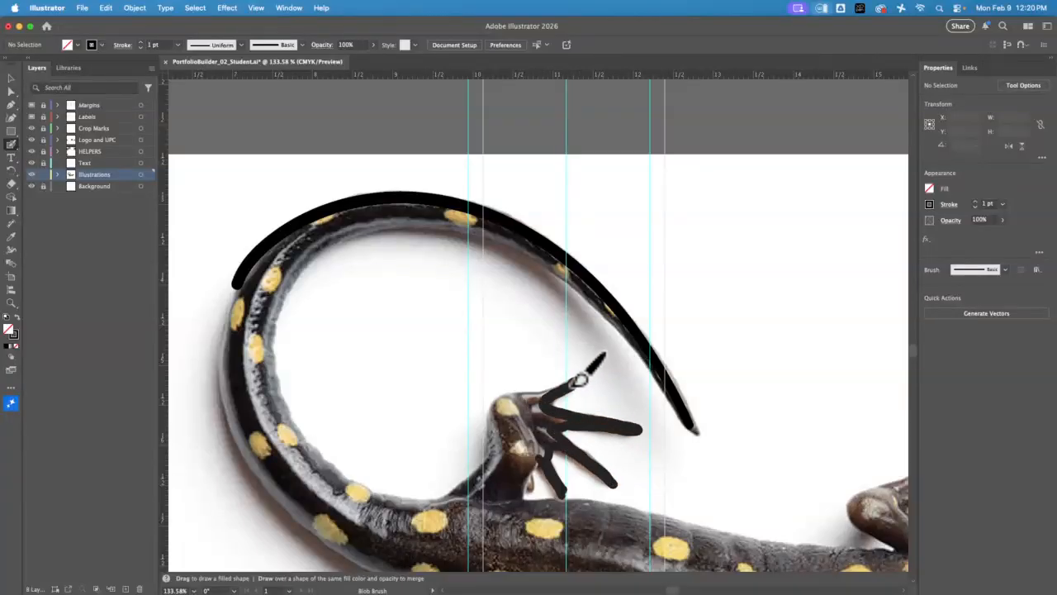
{"action": "left_click_drag", "start_coordinate": [498, 412], "coordinate": [501, 456]}
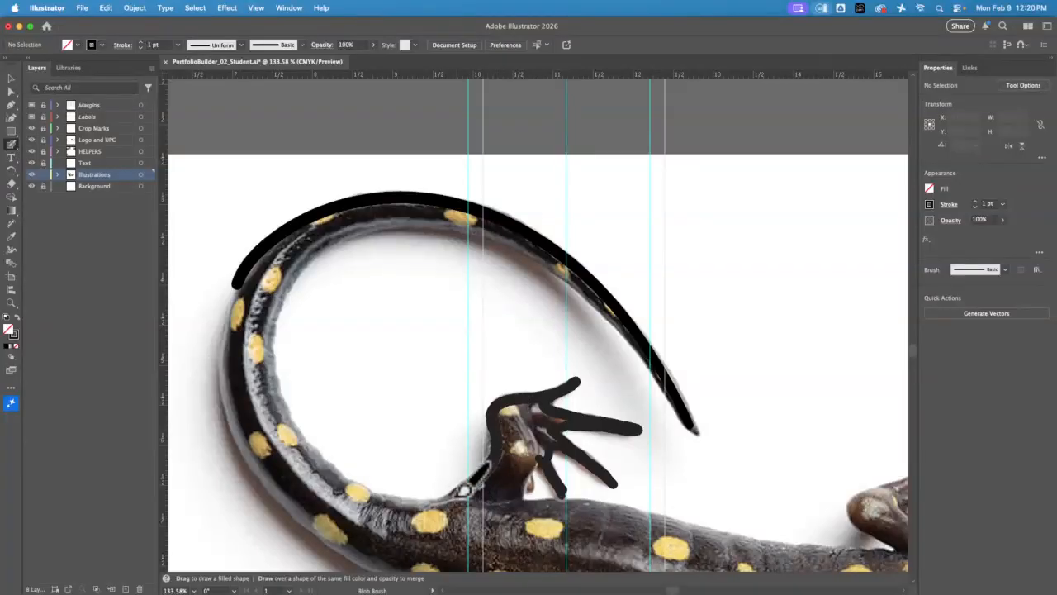
{"action": "mouse_move", "coordinate": [464, 490]}
{"action": "left_mouse_down"}
{"action": "mouse_move", "coordinate": [425, 506]}
{"action": "mouse_move", "coordinate": [356, 488]}
{"action": "mouse_move", "coordinate": [283, 412]}
{"action": "mouse_move", "coordinate": [273, 309]}
{"action": "mouse_move", "coordinate": [333, 229]}
{"action": "left_mouse_up"}
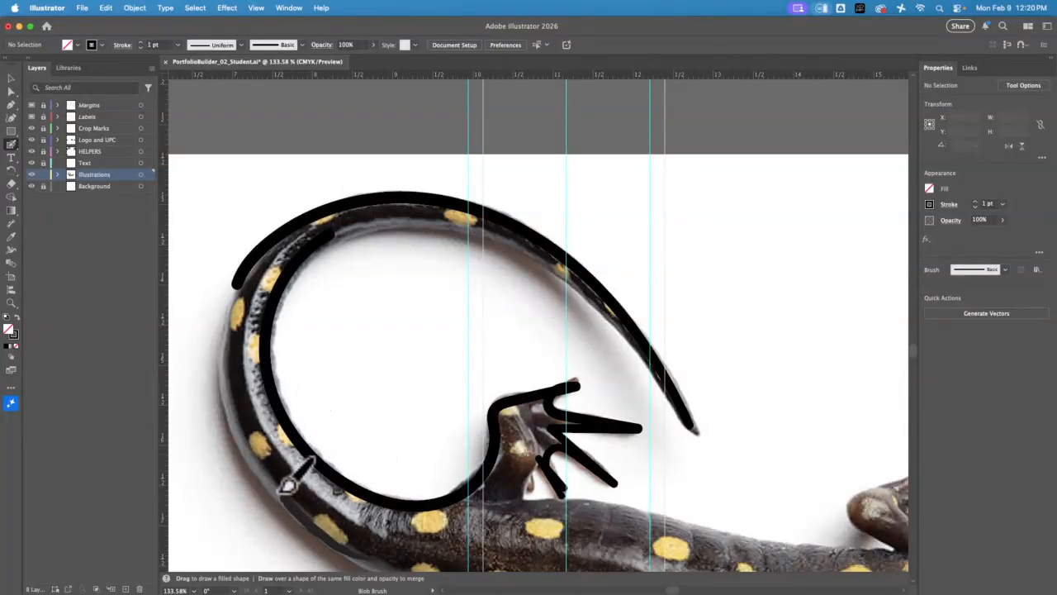
{"action": "mouse_move", "coordinate": [286, 488]}
{"action": "left_mouse_down"}
{"action": "mouse_move", "coordinate": [243, 425]}
{"action": "mouse_move", "coordinate": [237, 306]}
{"action": "mouse_move", "coordinate": [262, 237]}
{"action": "mouse_move", "coordinate": [256, 252]}
{"action": "left_mouse_up"}
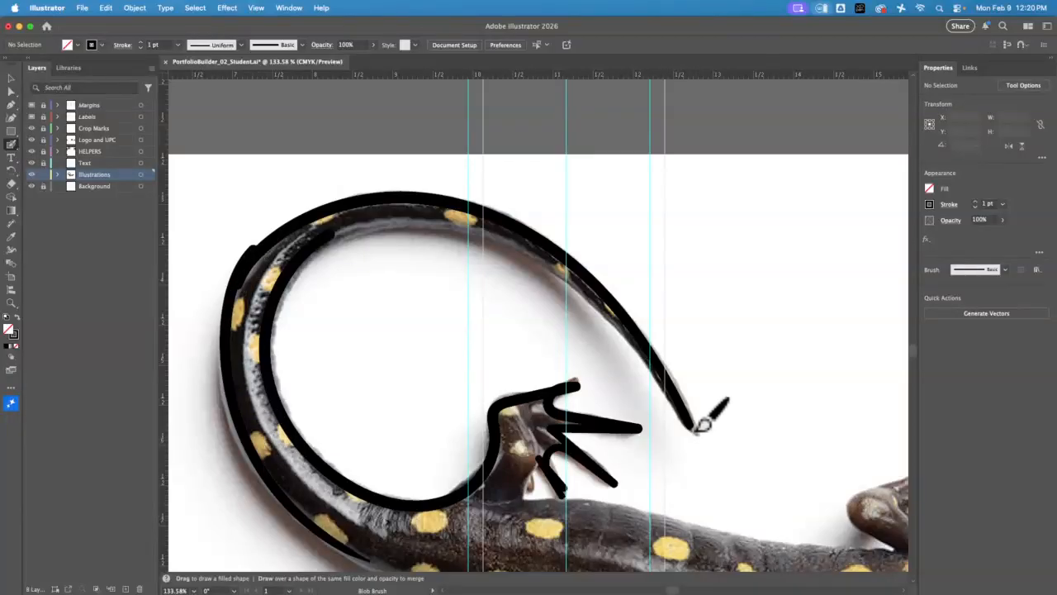
{"action": "mouse_move", "coordinate": [701, 425]}
{"action": "left_mouse_down"}
{"action": "mouse_move", "coordinate": [589, 279]}
{"action": "mouse_move", "coordinate": [483, 217]}
{"action": "mouse_move", "coordinate": [378, 223]}
{"action": "mouse_move", "coordinate": [329, 242]}
{"action": "mouse_move", "coordinate": [283, 293]}
{"action": "mouse_move", "coordinate": [271, 375]}
{"action": "mouse_move", "coordinate": [395, 523]}
{"action": "mouse_move", "coordinate": [358, 505]}
{"action": "mouse_move", "coordinate": [270, 414]}
{"action": "mouse_move", "coordinate": [311, 465]}
{"action": "mouse_move", "coordinate": [342, 489]}
{"action": "mouse_move", "coordinate": [274, 410]}
{"action": "mouse_move", "coordinate": [276, 459]}
{"action": "mouse_move", "coordinate": [292, 490]}
{"action": "mouse_move", "coordinate": [253, 431]}
{"action": "mouse_move", "coordinate": [246, 363]}
{"action": "mouse_move", "coordinate": [265, 373]}
{"action": "mouse_move", "coordinate": [288, 436]}
{"action": "mouse_move", "coordinate": [280, 443]}
{"action": "mouse_move", "coordinate": [257, 330]}
{"action": "mouse_move", "coordinate": [263, 405]}
{"action": "mouse_move", "coordinate": [265, 294]}
{"action": "mouse_move", "coordinate": [237, 346]}
{"action": "mouse_move", "coordinate": [241, 290]}
{"action": "mouse_move", "coordinate": [252, 288]}
{"action": "mouse_move", "coordinate": [262, 325]}
{"action": "mouse_move", "coordinate": [269, 315]}
{"action": "mouse_move", "coordinate": [243, 284]}
{"action": "mouse_move", "coordinate": [273, 270]}
{"action": "left_mouse_up"}
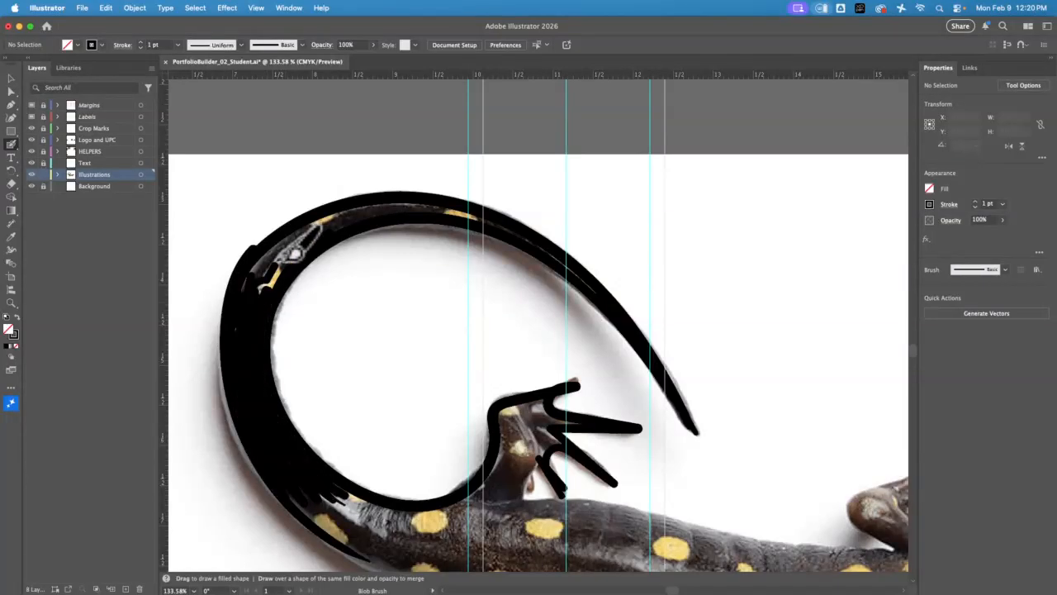
Set the Blob Brush stroke color to yellow and paint rounded spots along the black tail, following the photo
{"action": "left_click", "coordinate": [930, 190]}
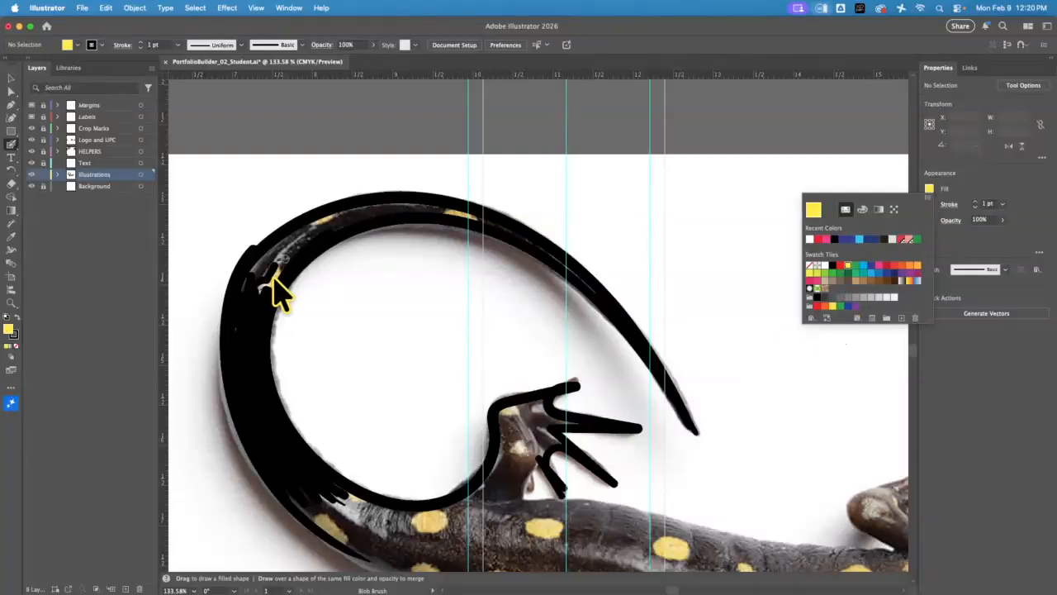
{"action": "left_click", "coordinate": [273, 284]}
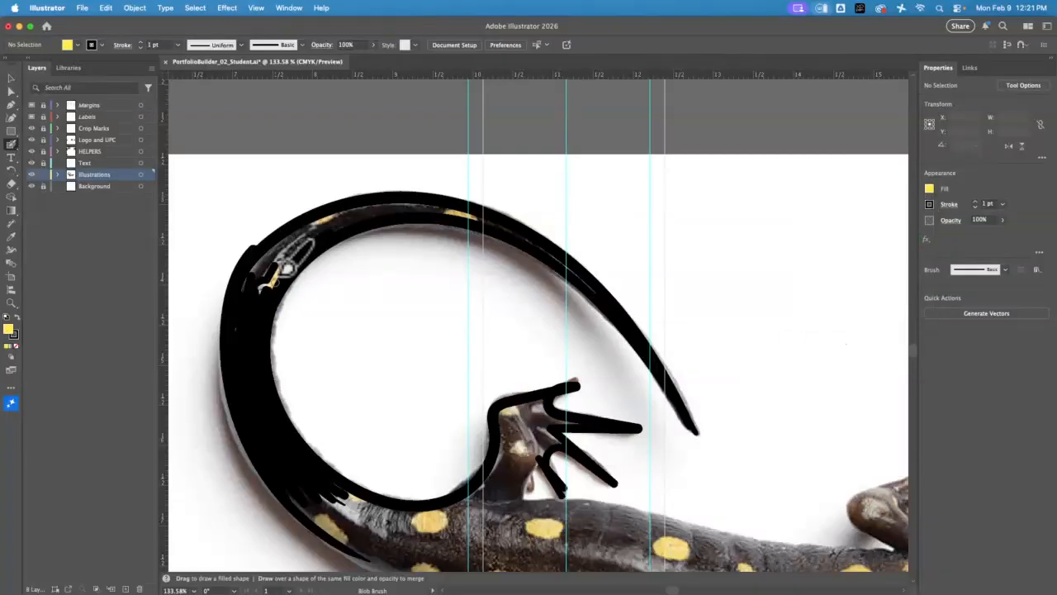
{"action": "left_click", "coordinate": [930, 204]}
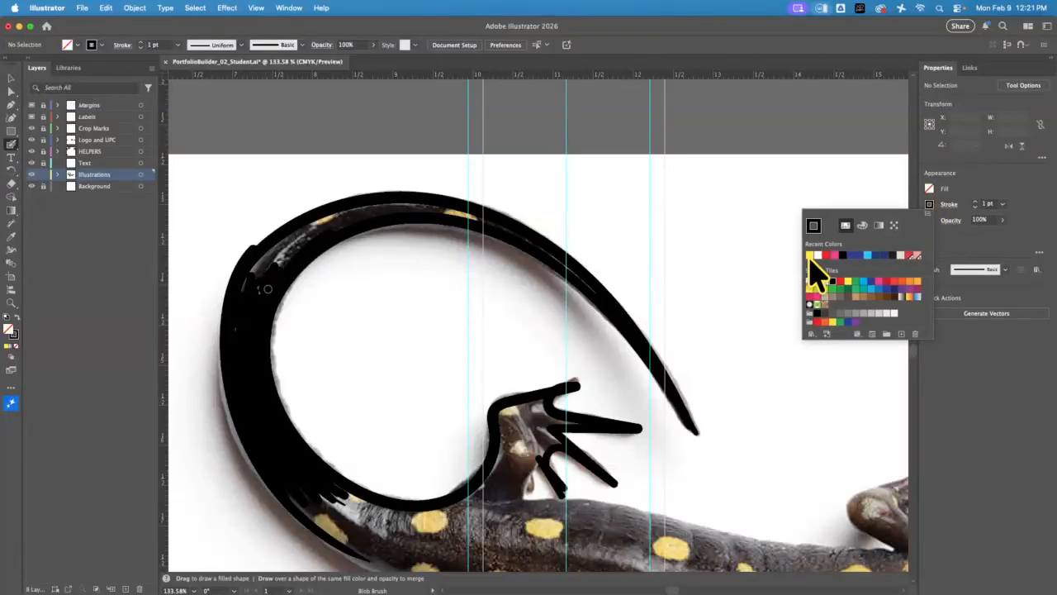
{"action": "left_click", "coordinate": [810, 257]}
{"action": "left_click", "coordinate": [273, 283]}
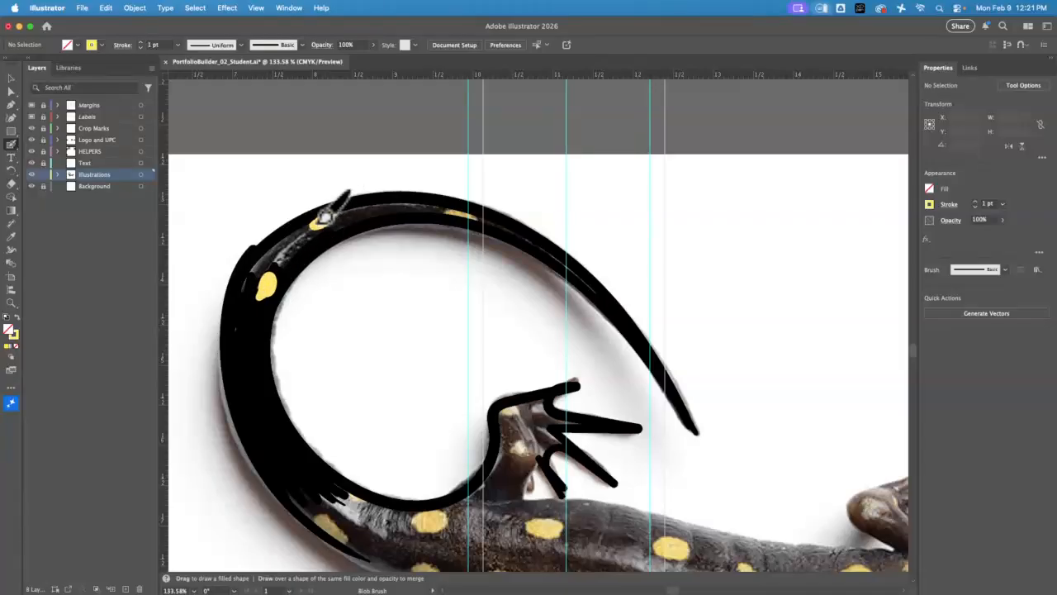
{"action": "left_click", "coordinate": [461, 214]}
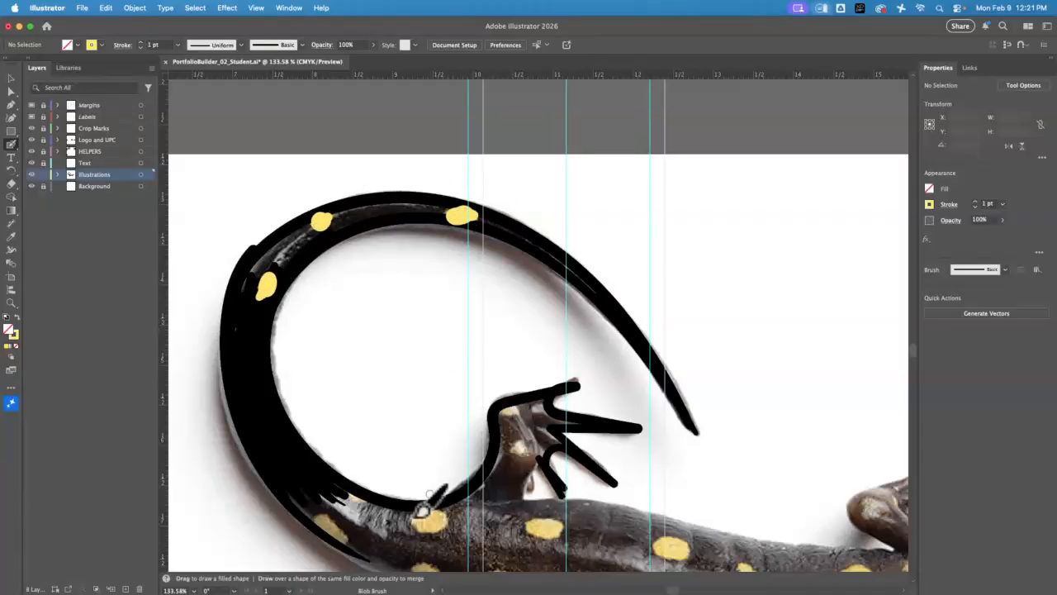
{"action": "left_click_drag", "start_coordinate": [323, 521], "coordinate": [344, 537]}
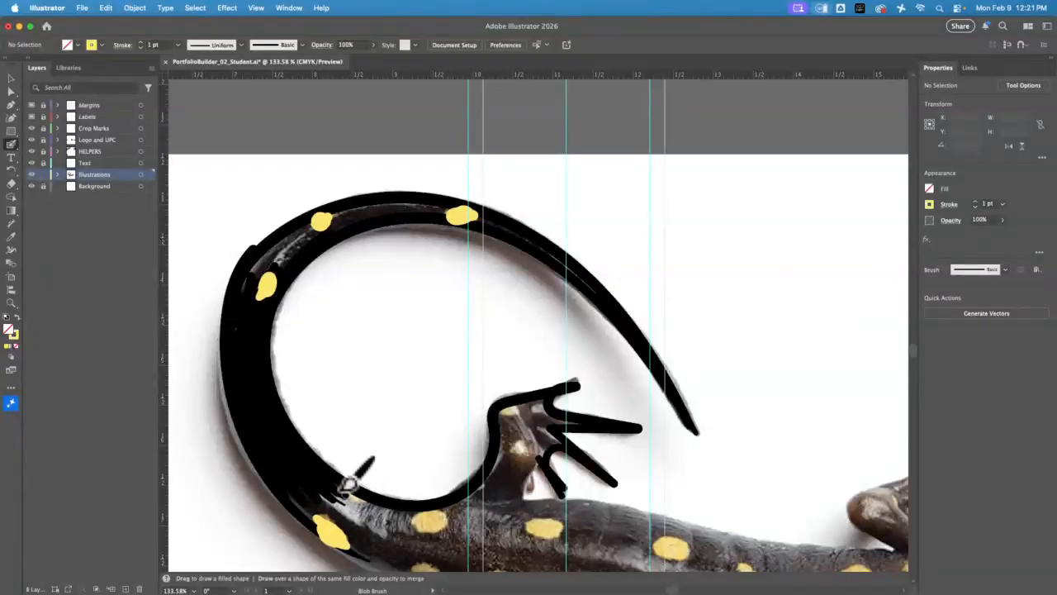
{"action": "mouse_move", "coordinate": [287, 402]}
{"action": "left_mouse_down"}
{"action": "mouse_move", "coordinate": [264, 395]}
{"action": "mouse_move", "coordinate": [256, 421]}
{"action": "left_mouse_up"}
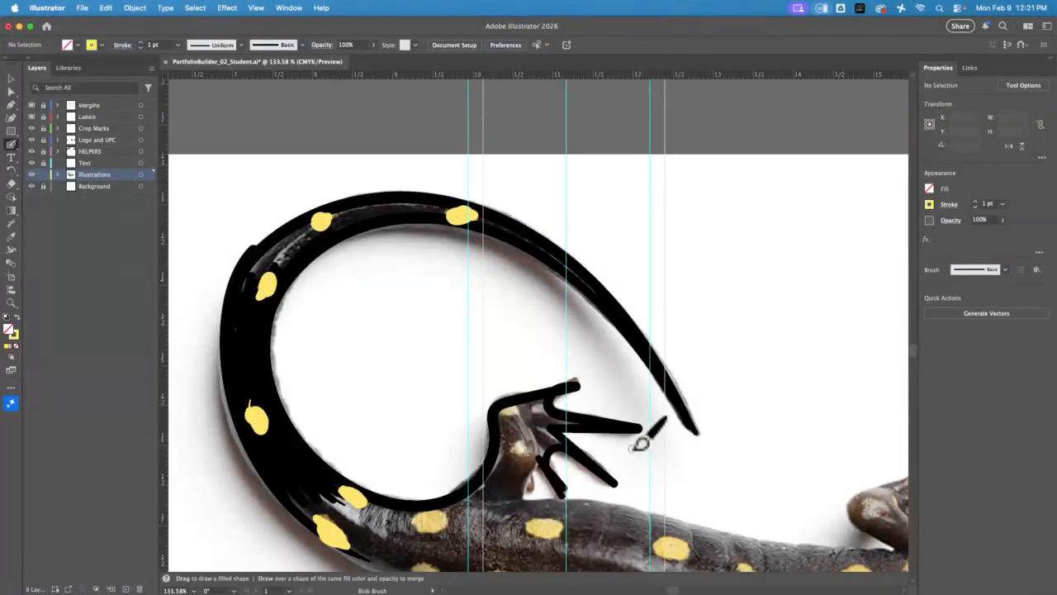
{"action": "left_click_drag", "start_coordinate": [633, 443], "coordinate": [537, 152]}
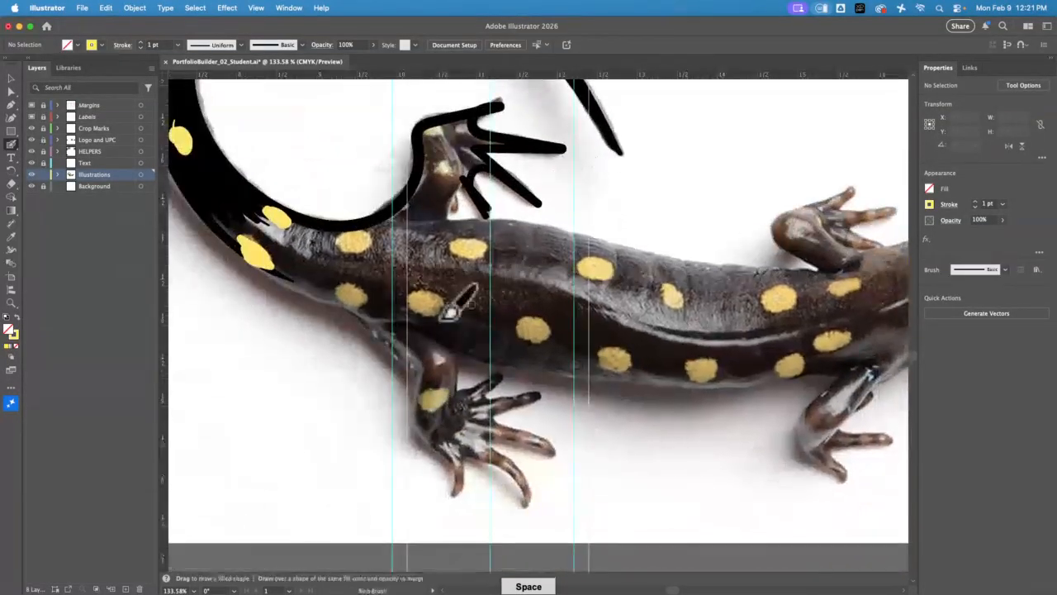
{"action": "left_click", "coordinate": [929, 205]}
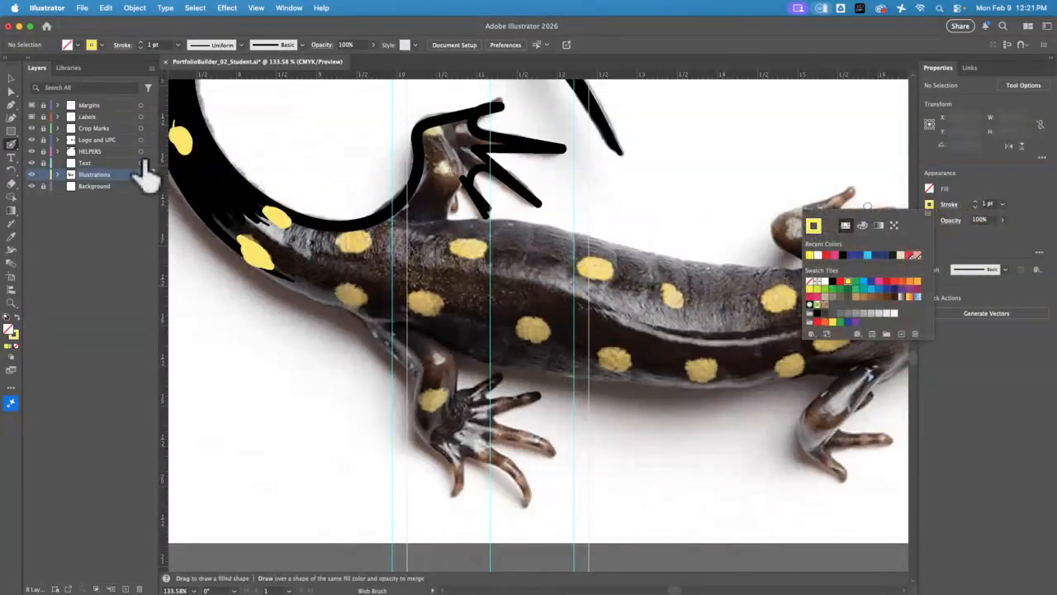
{"action": "left_click", "coordinate": [23, 33]}
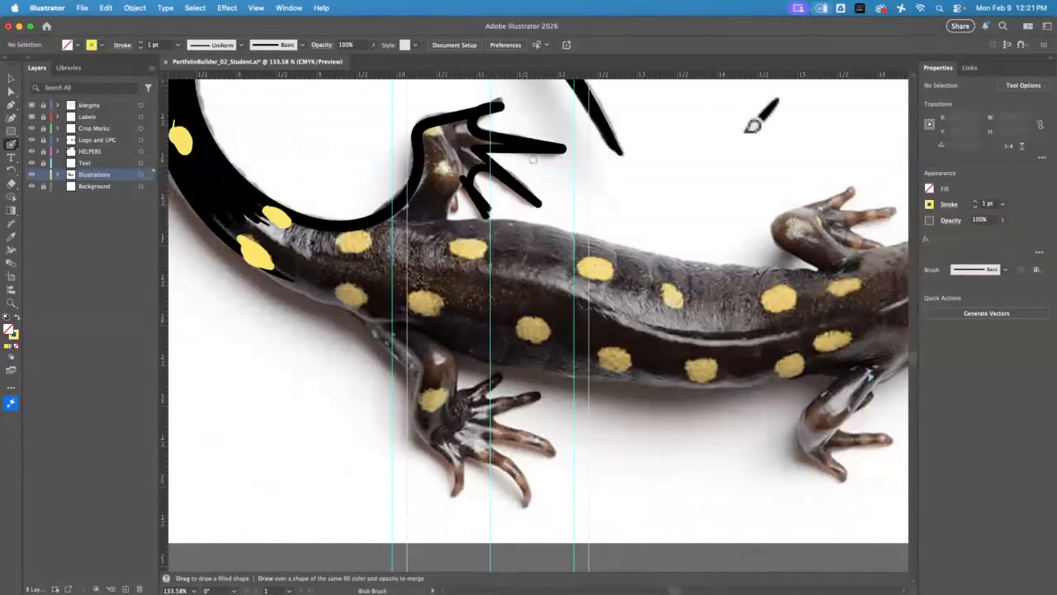
Switch to Chrome and search Google Images for "book of matches"
{"action": "left_click", "coordinate": [20, 27]}
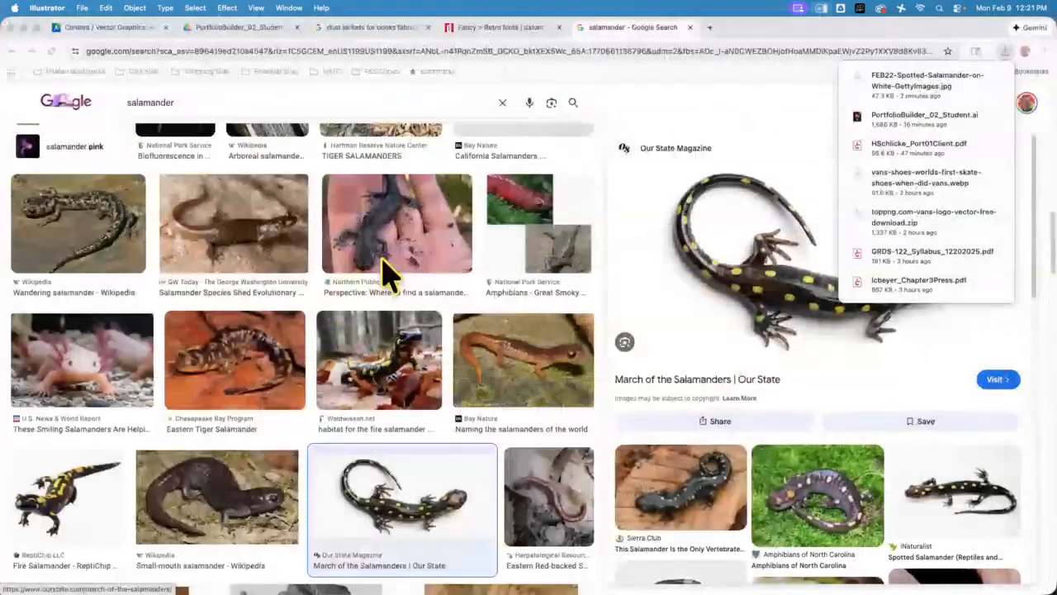
{"action": "left_click", "coordinate": [204, 105]}
{"action": "left_click_drag", "start_coordinate": [203, 104], "coordinate": [118, 104]}
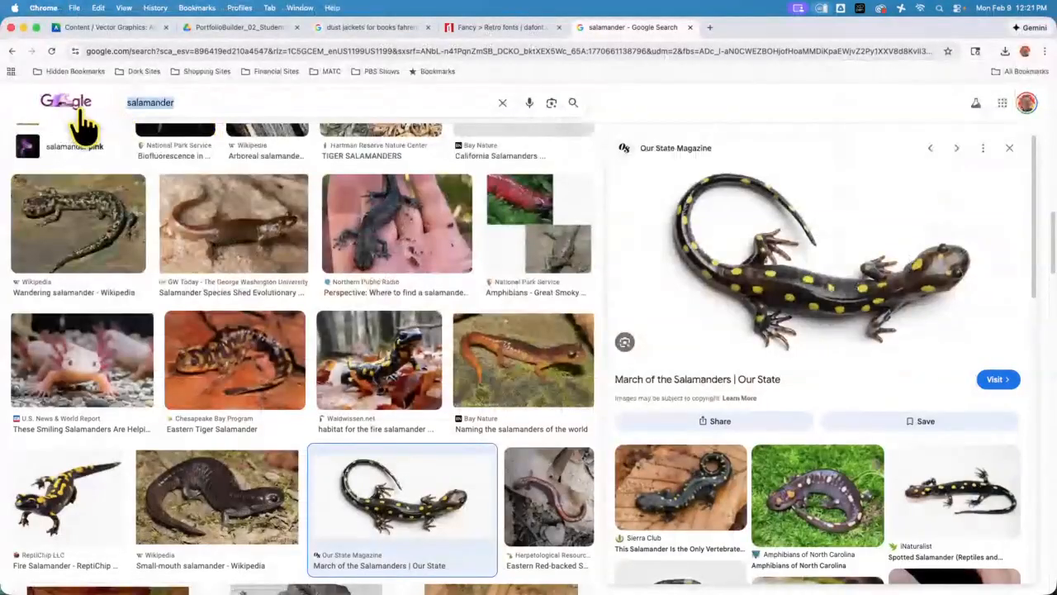
{"action": "type", "text": "bo"}
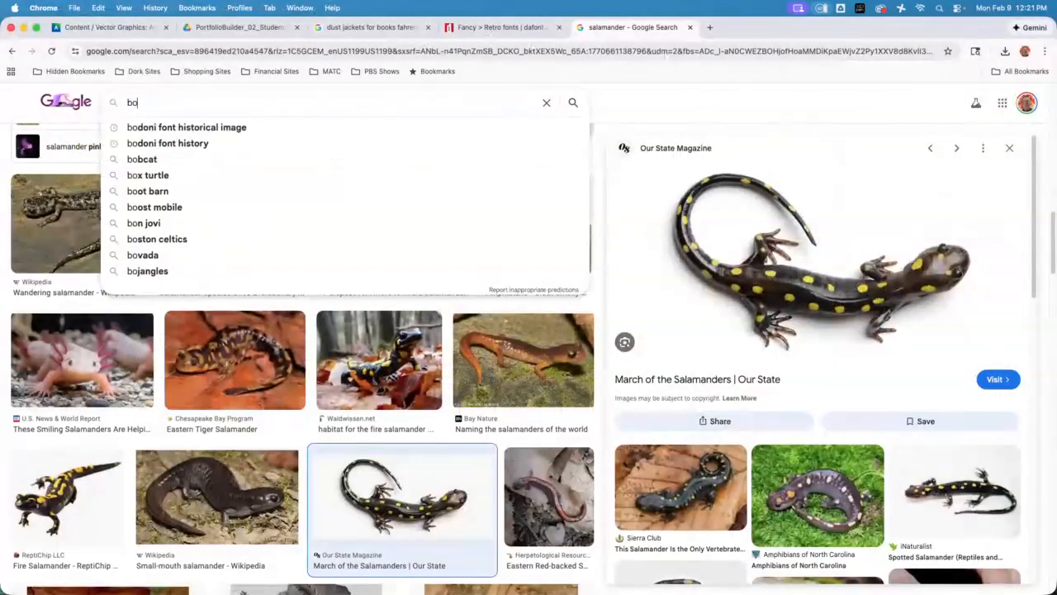
{"action": "type", "text": "ok of "}
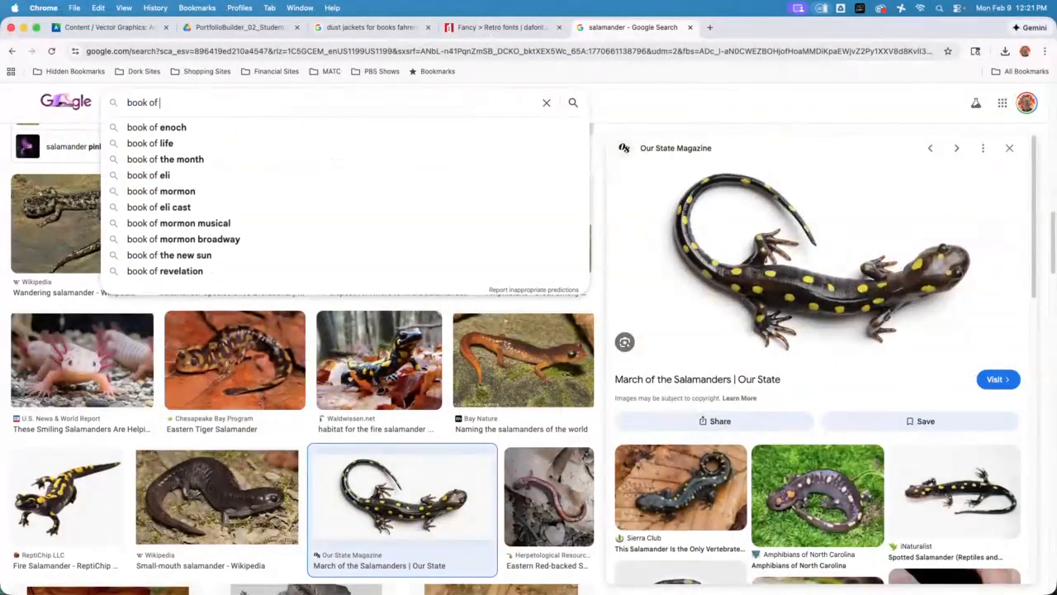
{"action": "type", "text": "matches"}
{"action": "key", "text": "Return"}
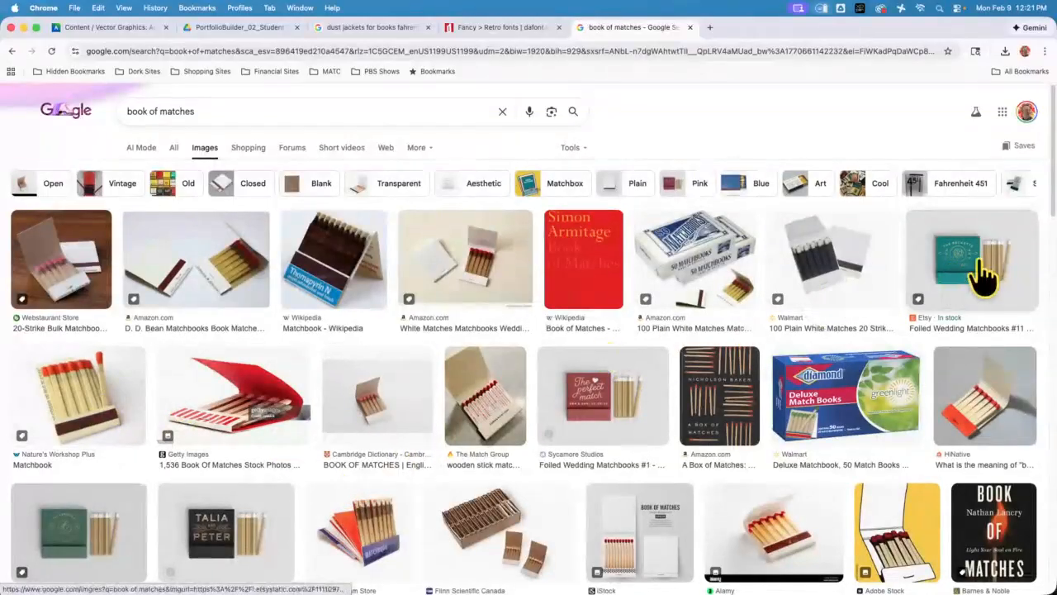
Open the Nature's Workshop Plus matchbook result and save its image to the Desktop
{"action": "left_click", "coordinate": [87, 400]}
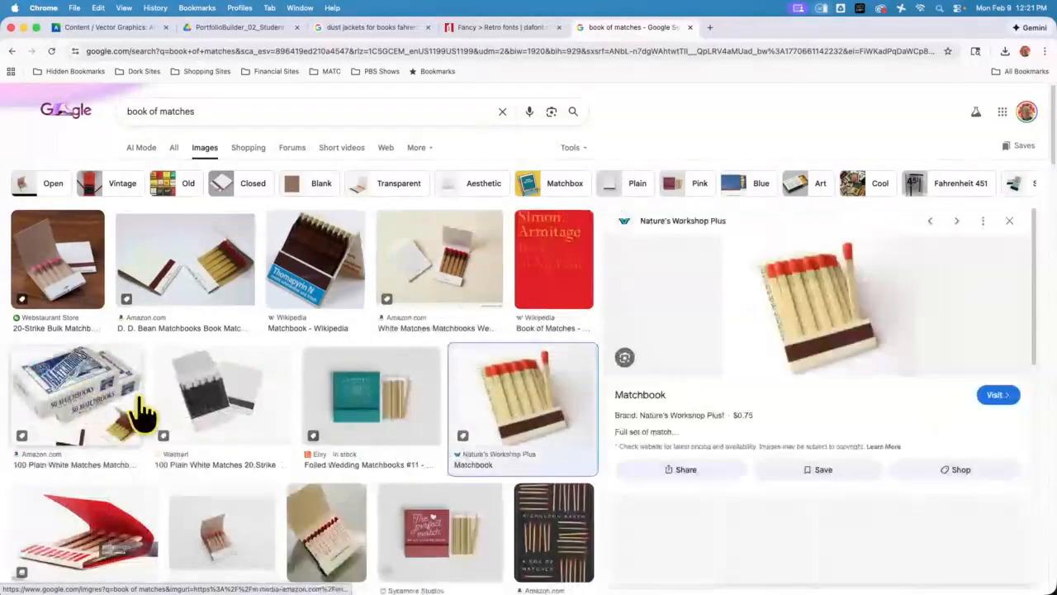
{"action": "right_click", "coordinate": [826, 302]}
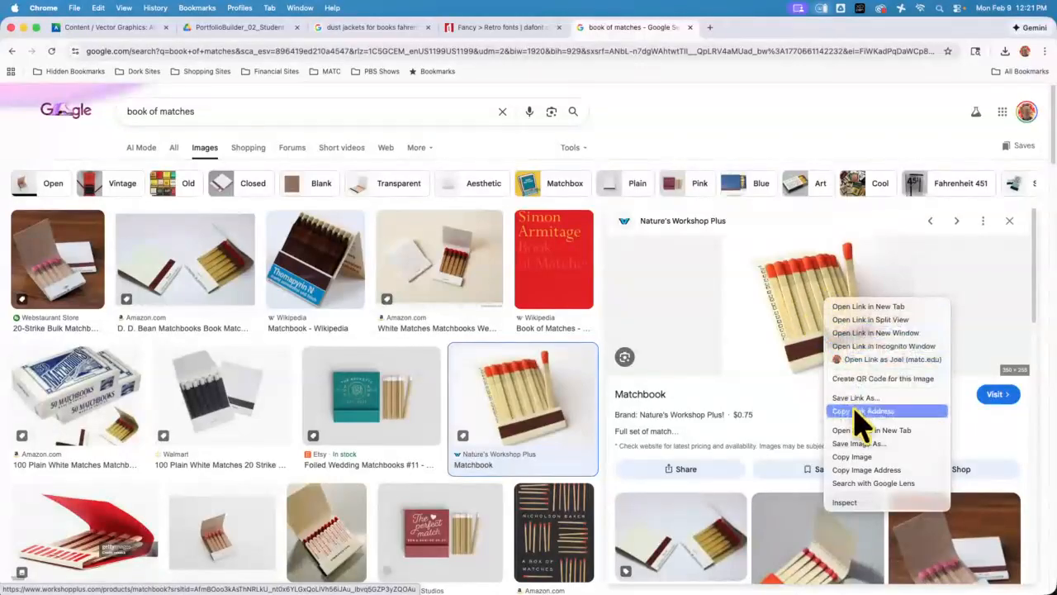
{"action": "left_click", "coordinate": [869, 446]}
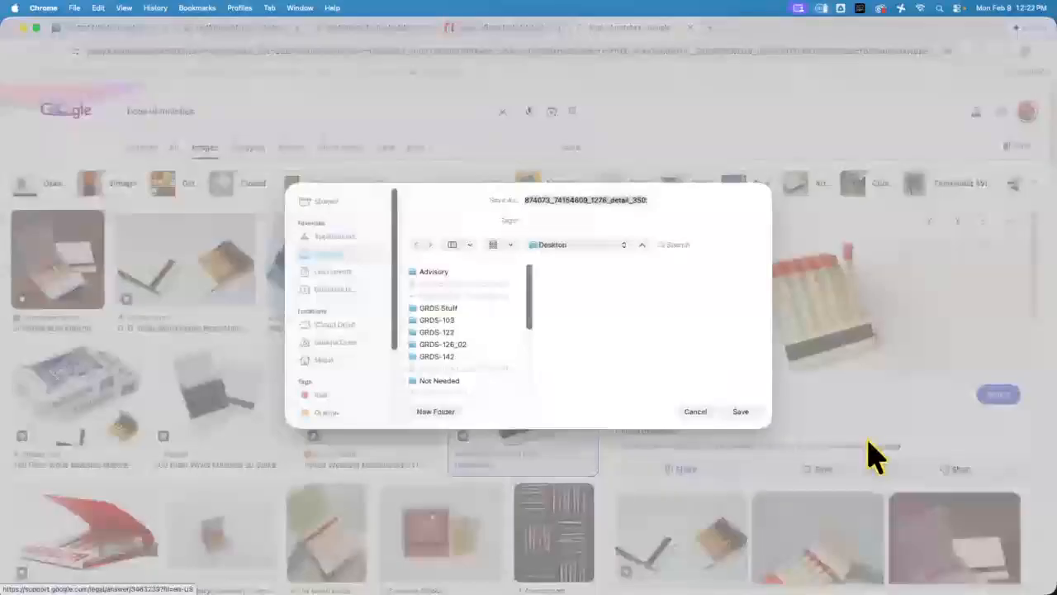
{"action": "left_click", "coordinate": [741, 411]}
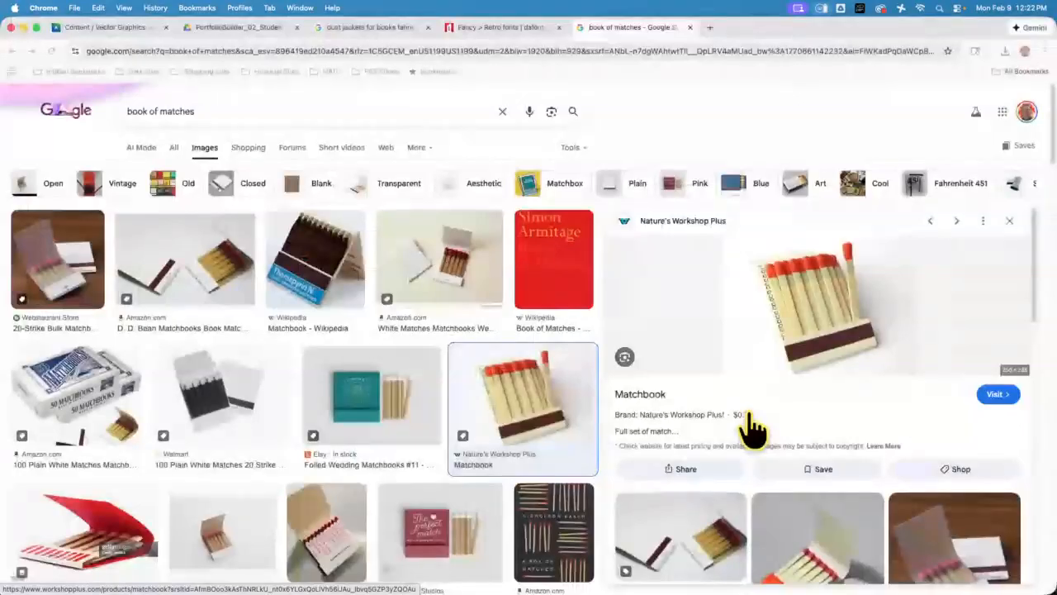
Return to Illustrator and place the saved matchbook photo on the empty canvas beside the artboard, on the Illustrations layer
{"action": "left_click", "coordinate": [23, 29]}
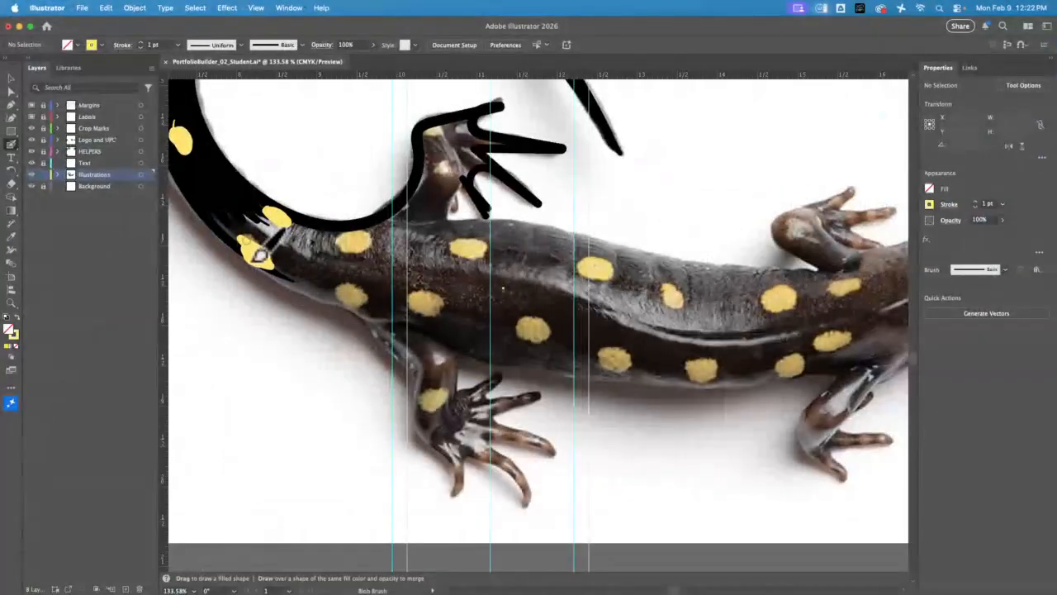
{"action": "key", "text": "super+minus"}
{"action": "key", "text": "super+minus"}
{"action": "key", "text": "super+minus"}
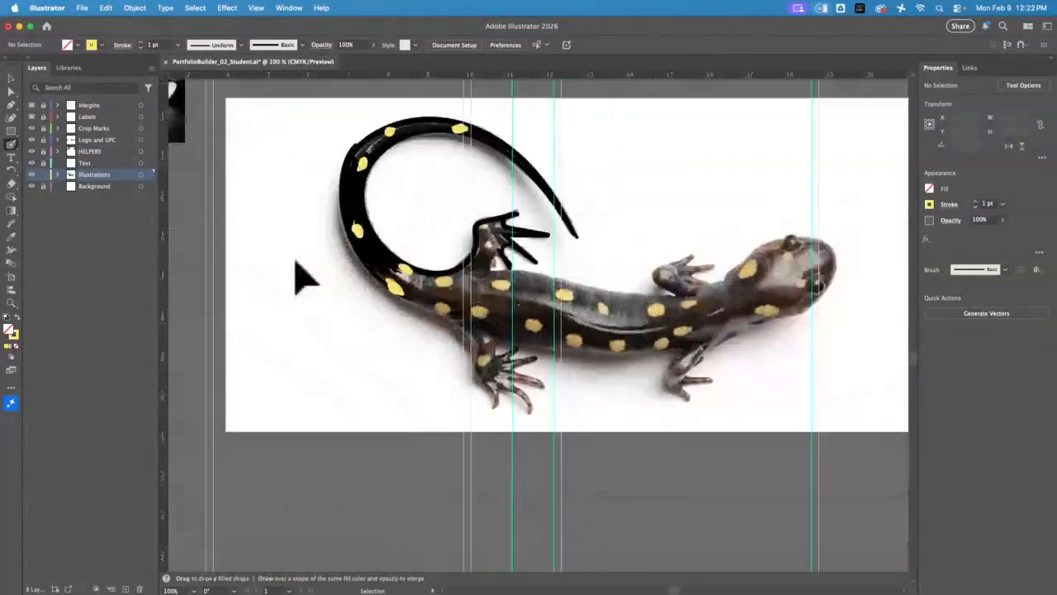
{"action": "left_click_drag", "start_coordinate": [300, 406], "coordinate": [649, 259]}
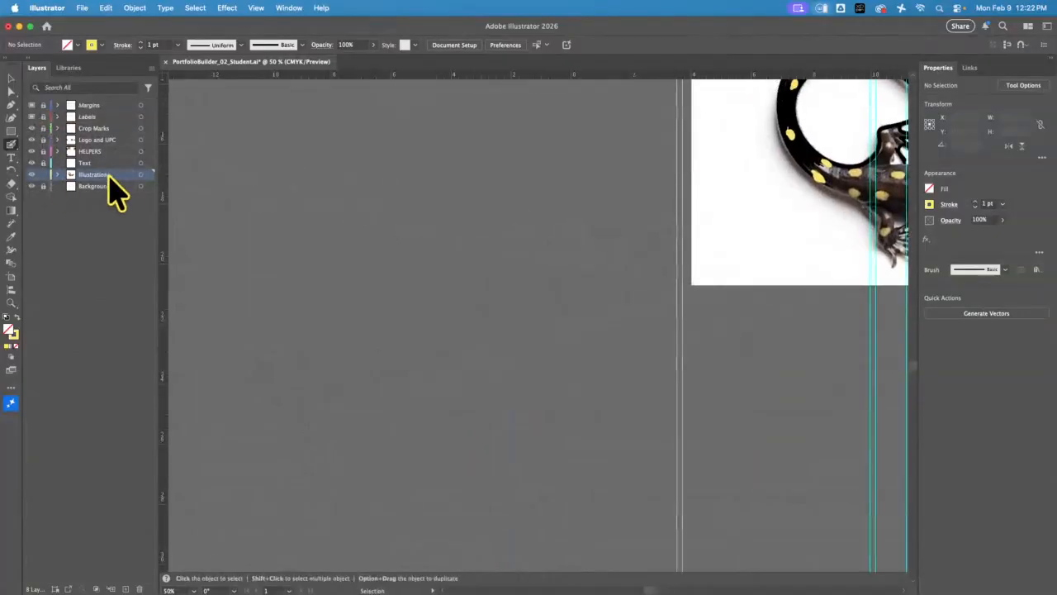
{"action": "left_click", "coordinate": [11, 77]}
{"action": "left_click", "coordinate": [82, 7]}
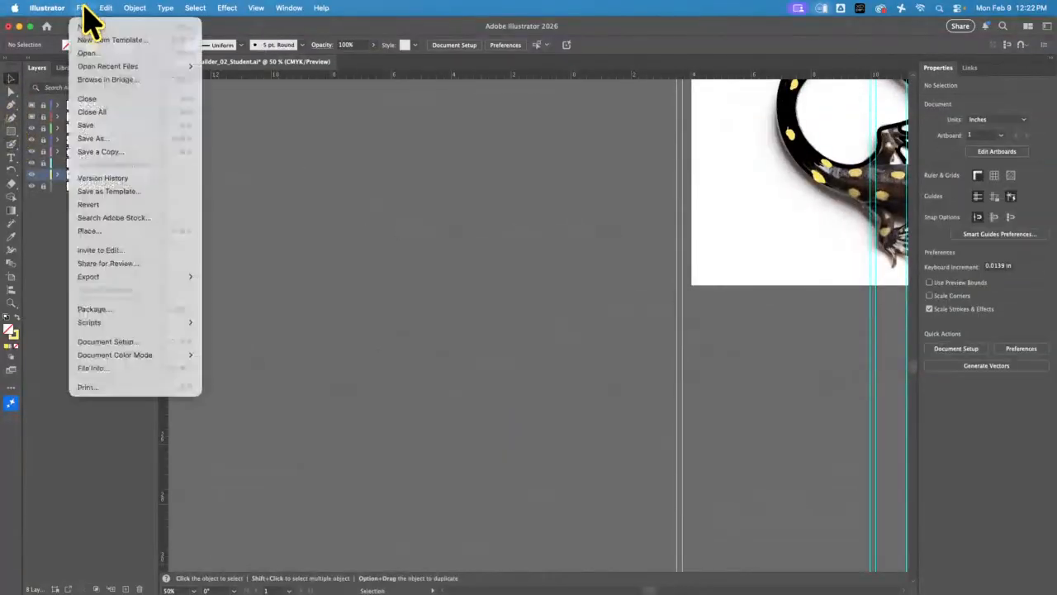
{"action": "left_click", "coordinate": [134, 232]}
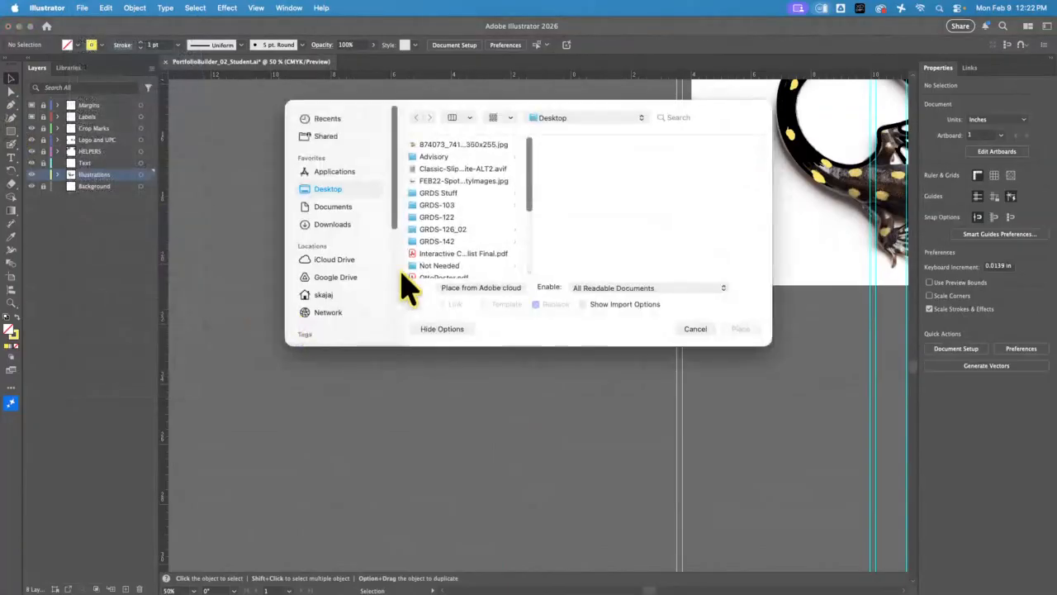
{"action": "left_click", "coordinate": [498, 146]}
{"action": "left_click", "coordinate": [740, 330]}
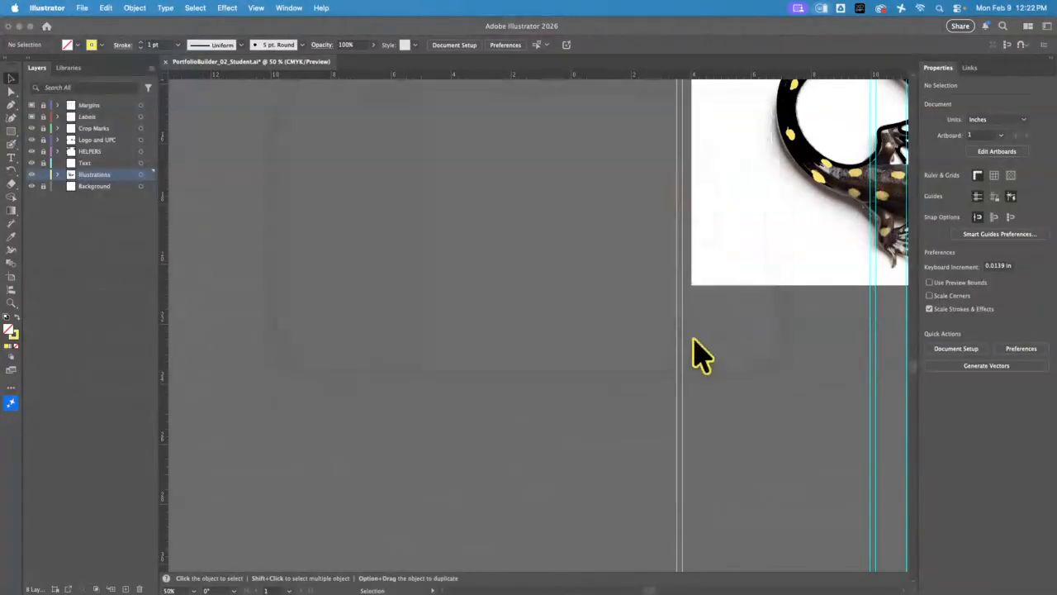
{"action": "left_click", "coordinate": [230, 134]}
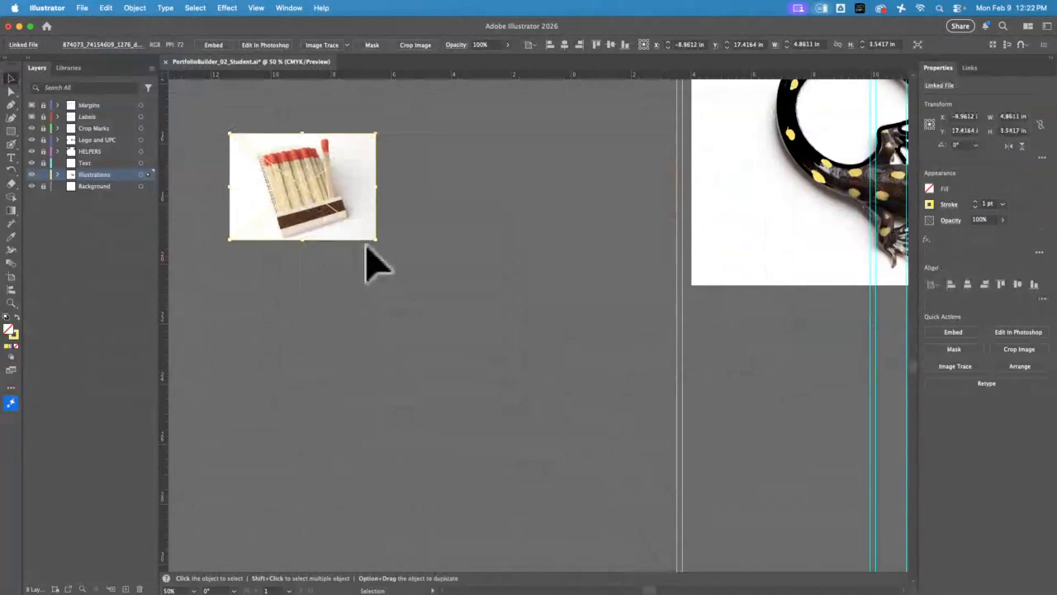
Rotate the matchbook photo about 18° clockwise until its striker strip is level, and shift the photo slightly sideways
{"action": "left_click", "coordinate": [10, 302]}
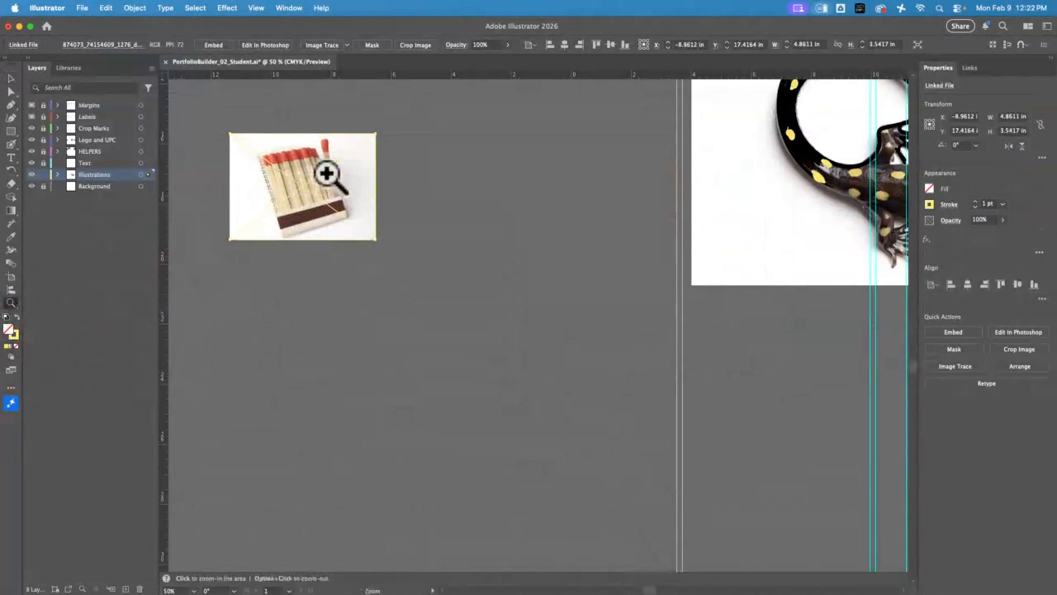
{"action": "left_click_drag", "start_coordinate": [326, 173], "coordinate": [467, 349]}
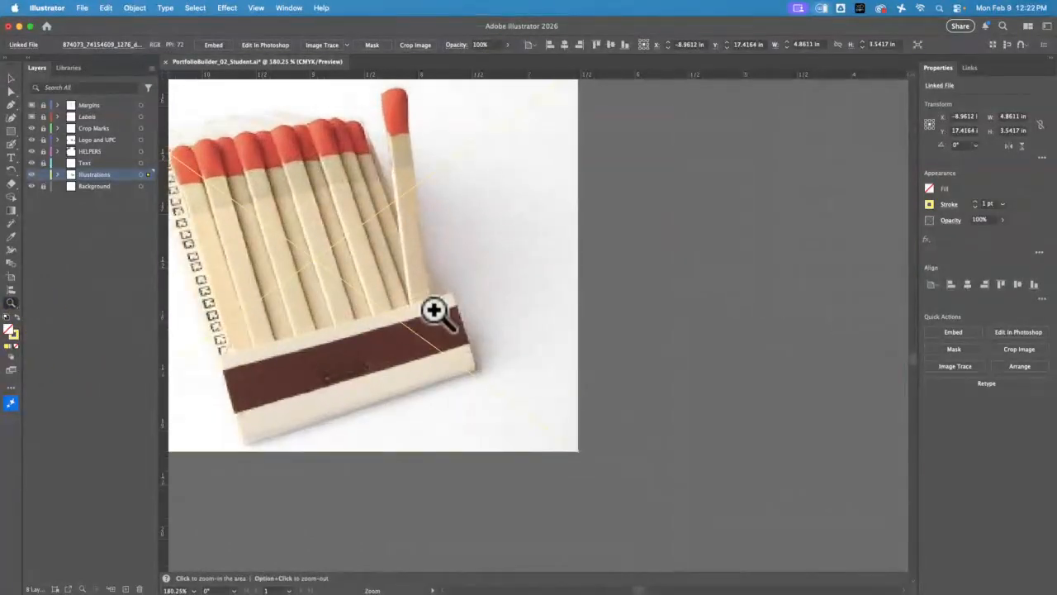
{"action": "left_click_drag", "start_coordinate": [424, 298], "coordinate": [567, 351]}
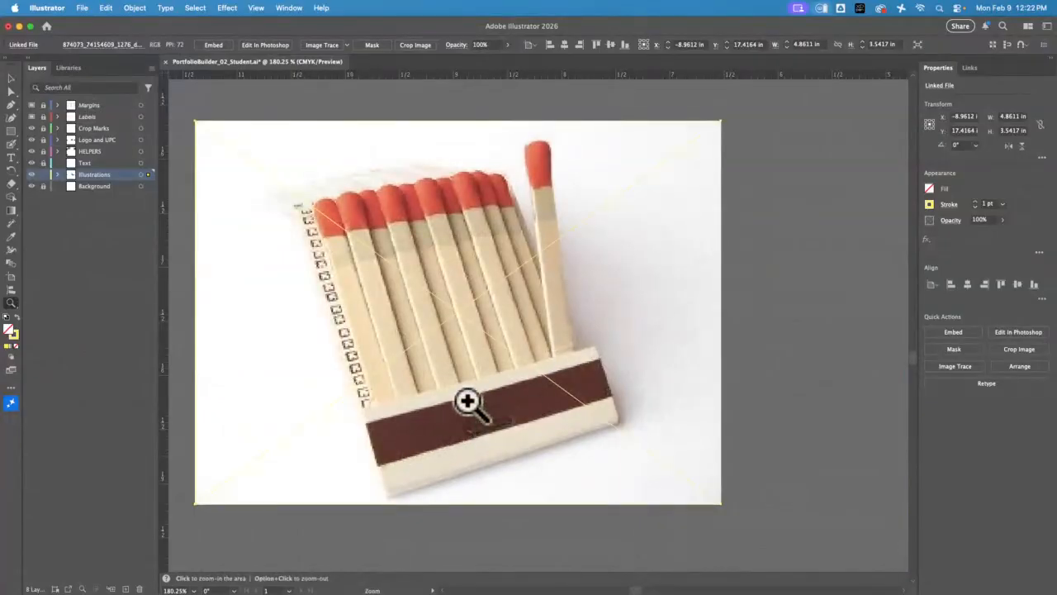
{"action": "key", "text": "super"}
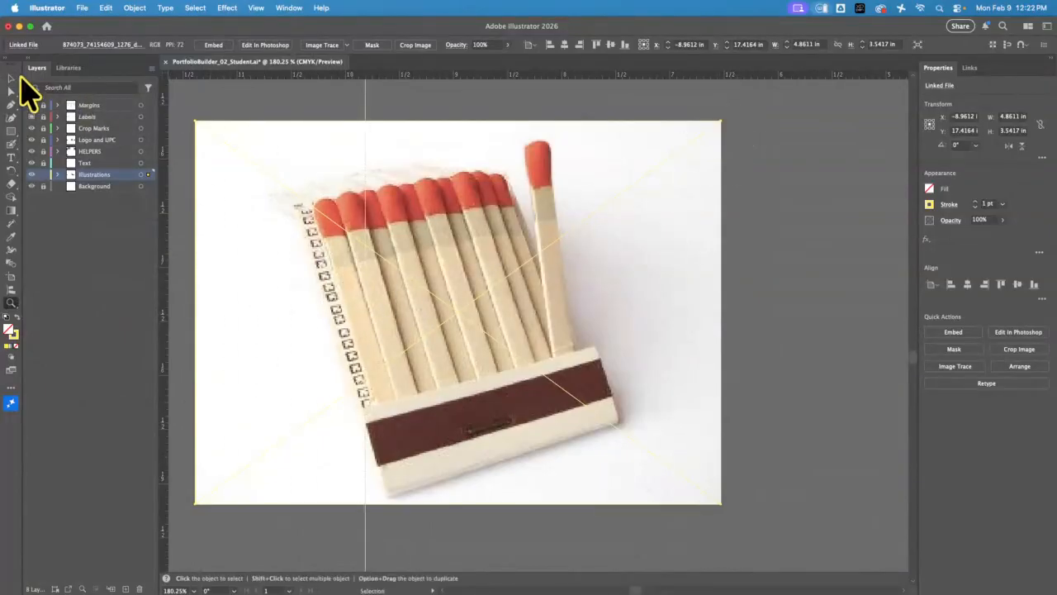
{"action": "left_click", "coordinate": [17, 77]}
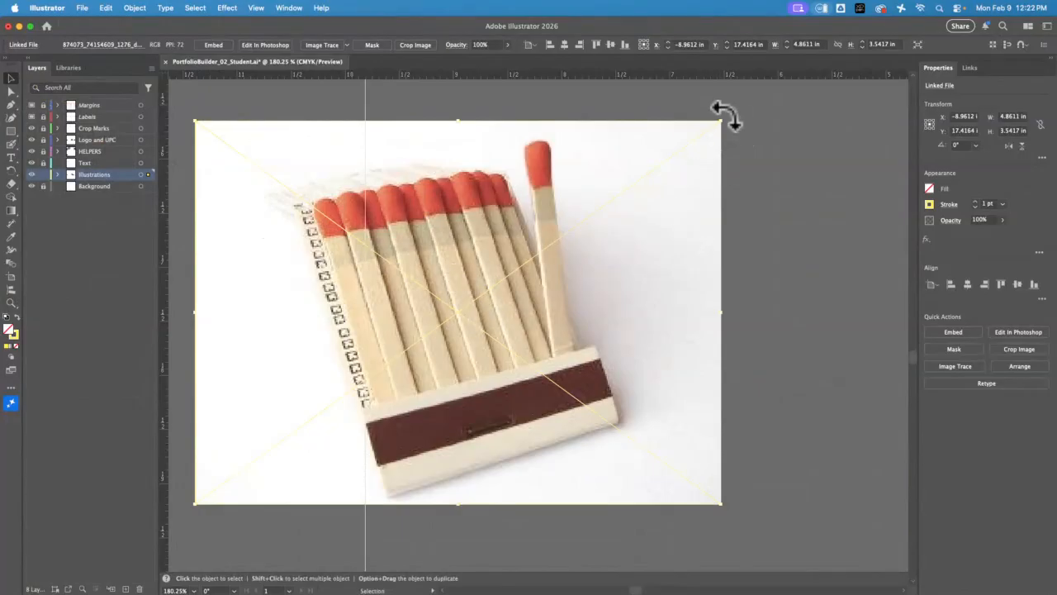
{"action": "left_click_drag", "start_coordinate": [723, 115], "coordinate": [774, 206]}
{"action": "left_click_drag", "start_coordinate": [484, 366], "coordinate": [498, 364]}
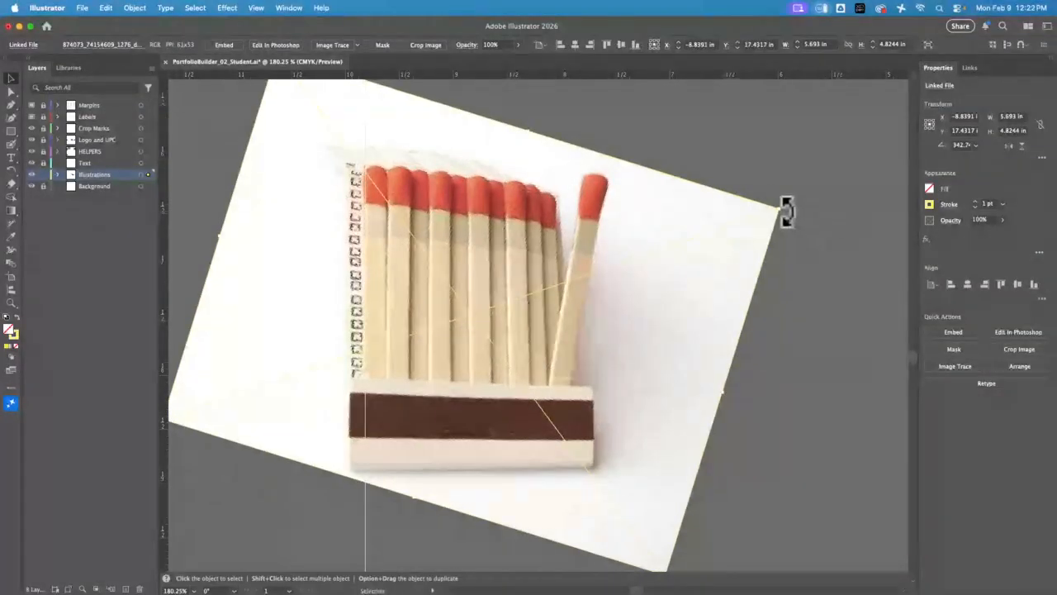
{"action": "left_click_drag", "start_coordinate": [786, 211], "coordinate": [790, 208]}
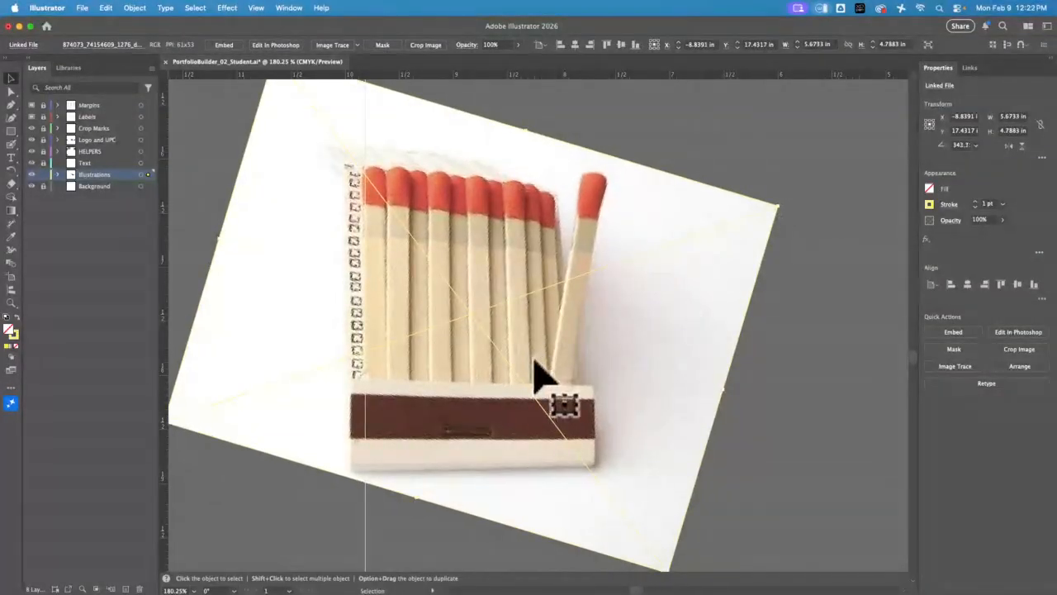
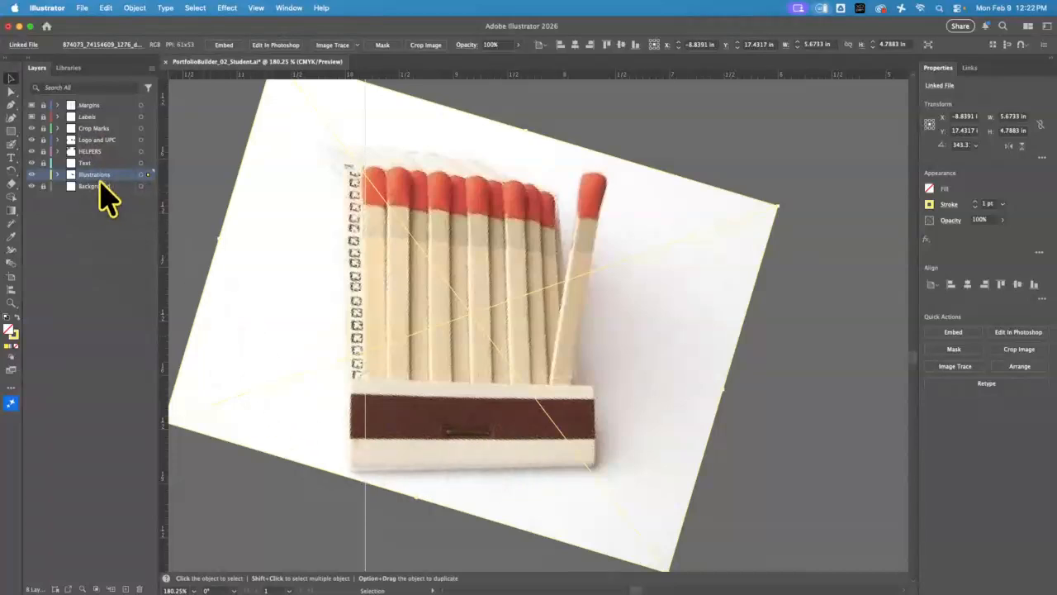
Lock the matchbook photo and draw a rectangle about 2.29 × 0.42 in over its dark striker strip
{"action": "left_click", "coordinate": [135, 7]}
{"action": "mouse_move", "coordinate": [172, 129]}
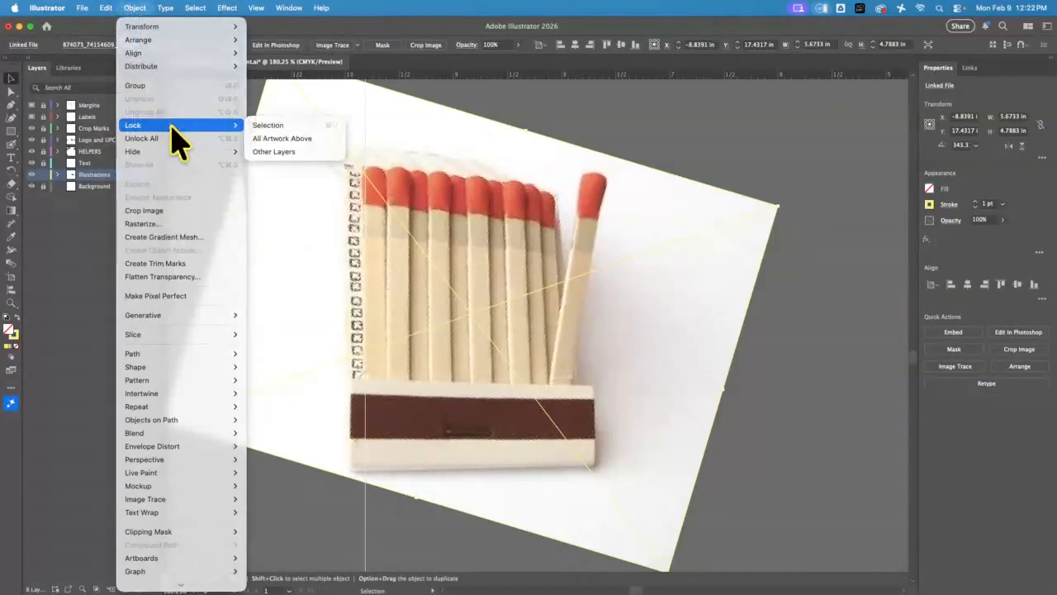
{"action": "left_click", "coordinate": [273, 126]}
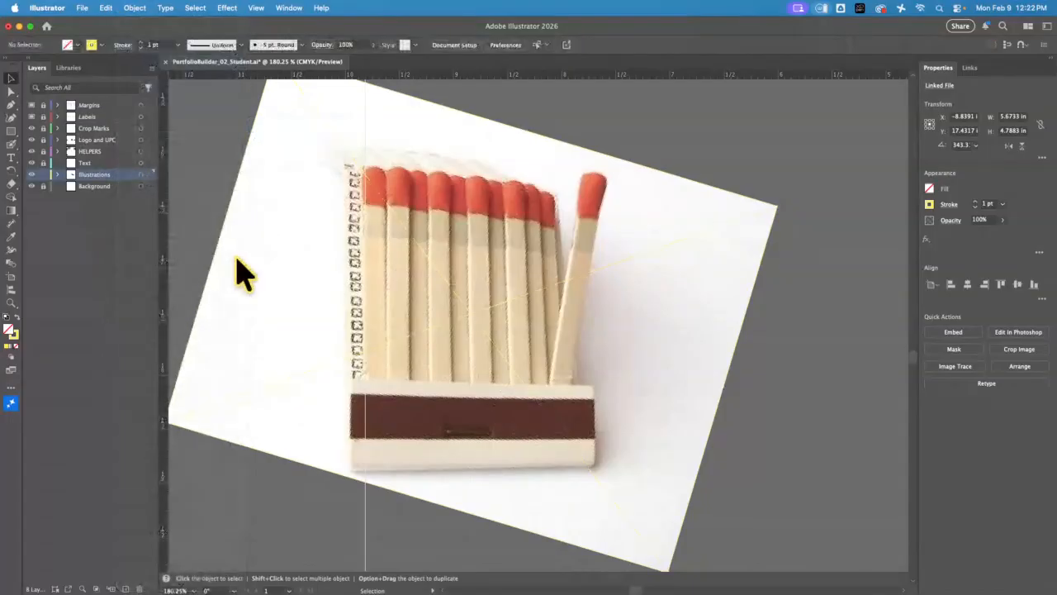
{"action": "left_click", "coordinate": [11, 132]}
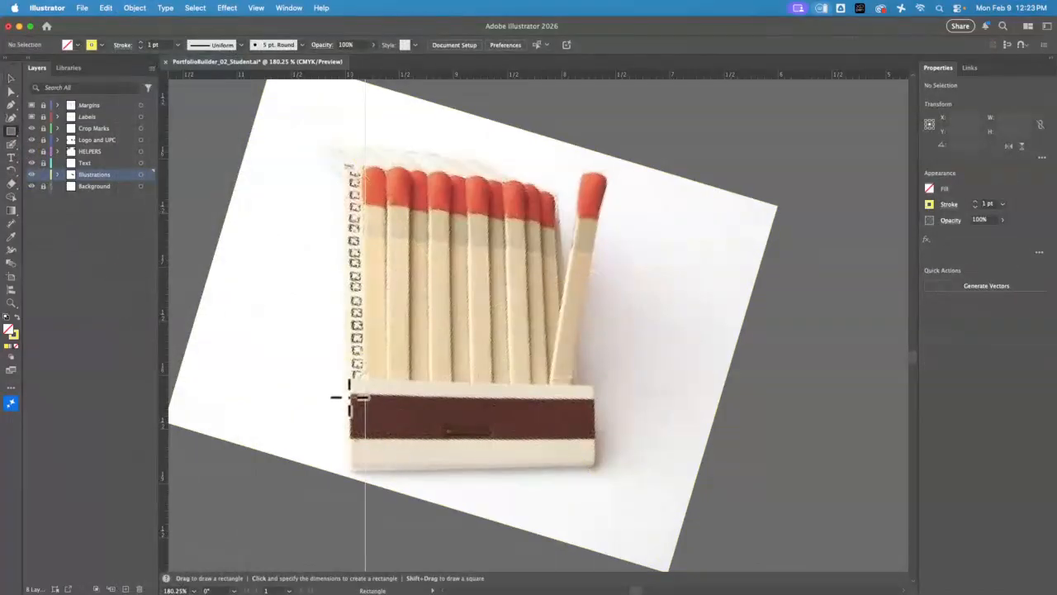
{"action": "left_click_drag", "start_coordinate": [379, 410], "coordinate": [595, 438]}
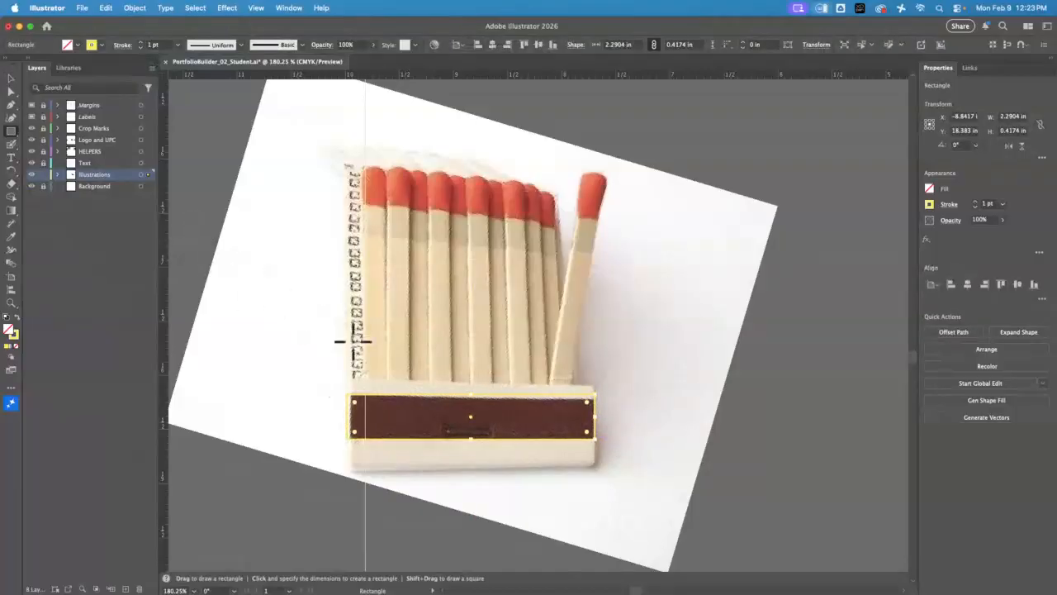
{"action": "key", "text": "v"}
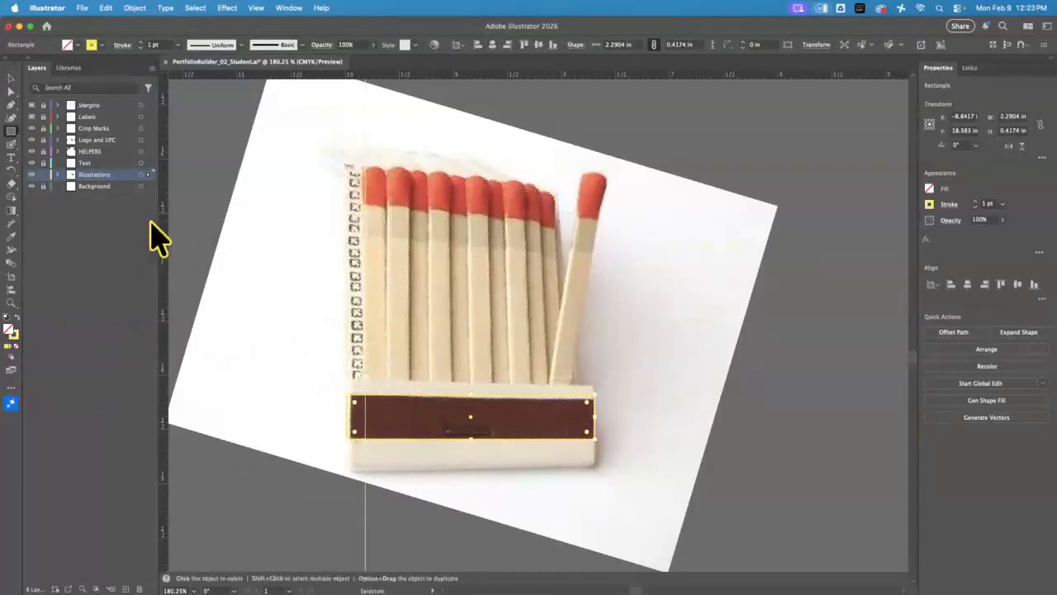
Change the Illustrations layer's color to Lavender in its layer options
{"action": "double_click", "coordinate": [122, 175]}
{"action": "left_click", "coordinate": [543, 343]}
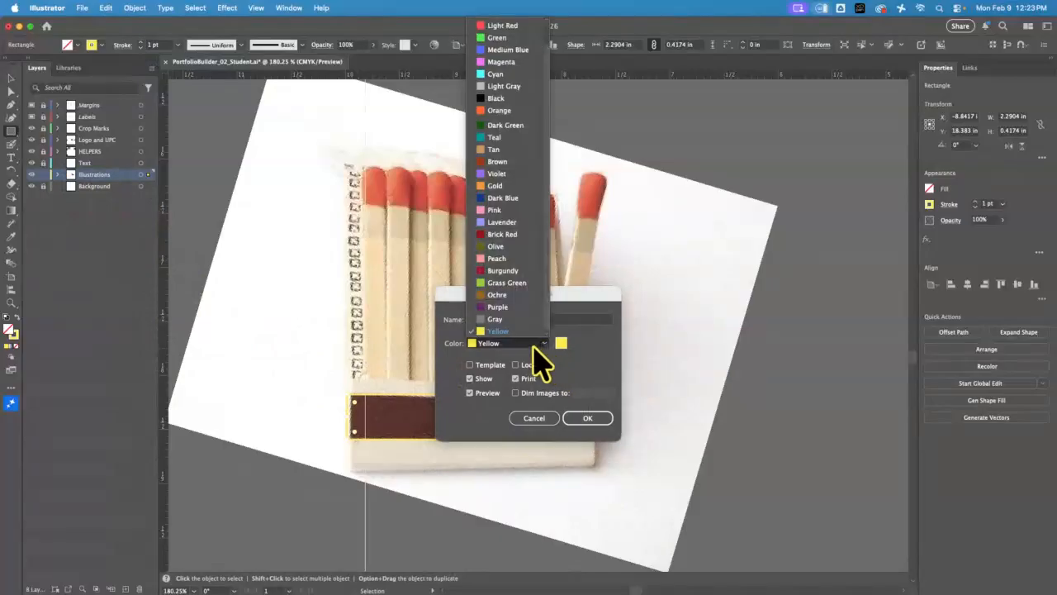
{"action": "left_click", "coordinate": [500, 221]}
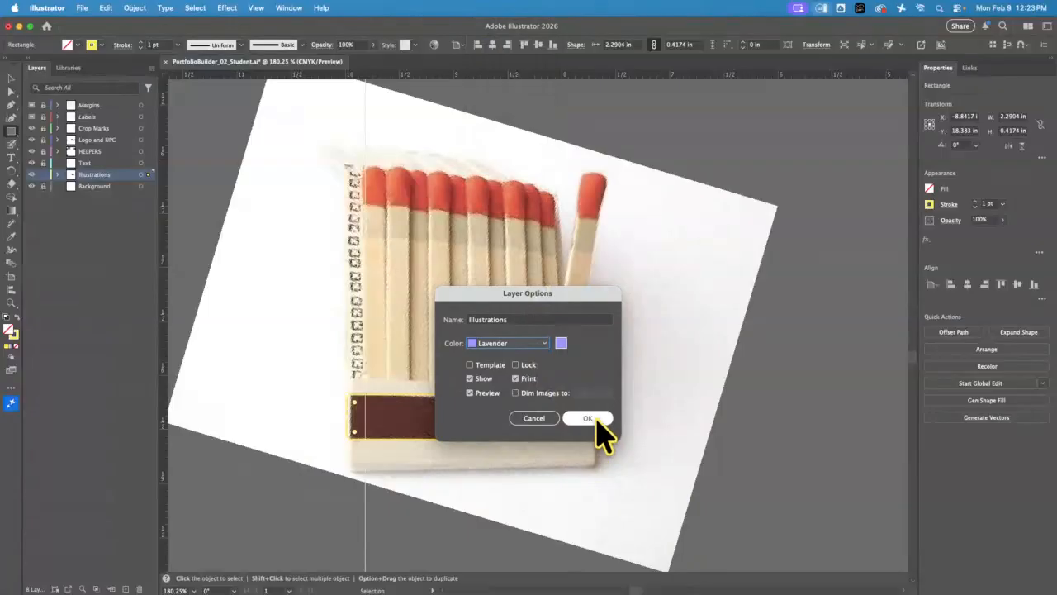
{"action": "left_click", "coordinate": [590, 418]}
{"action": "key", "text": "m"}
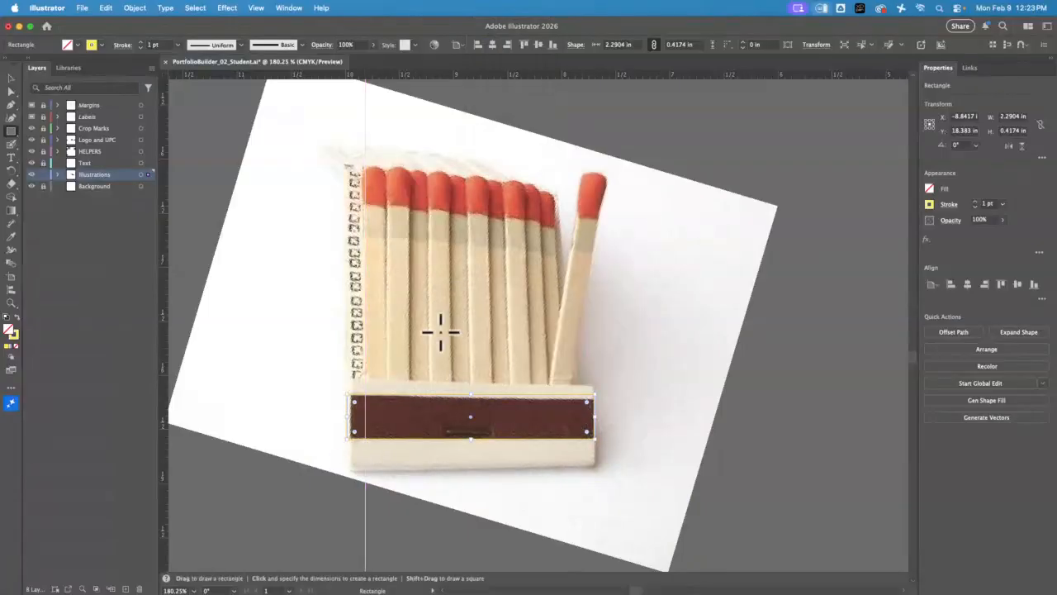
Give the striker rectangle a black fill and no stroke
{"action": "left_click", "coordinate": [930, 204]}
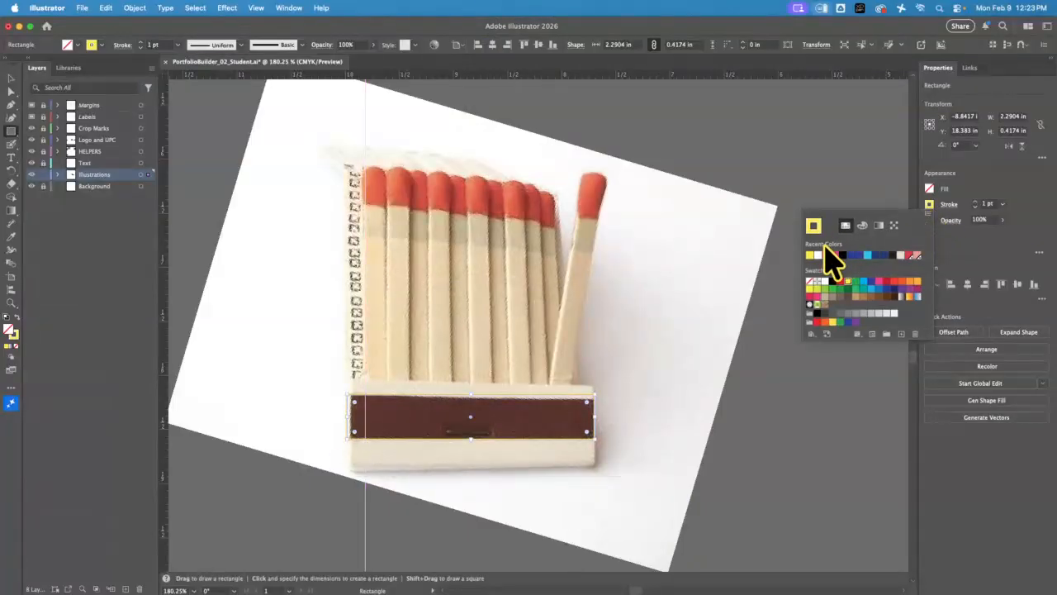
{"action": "left_click", "coordinate": [931, 190]}
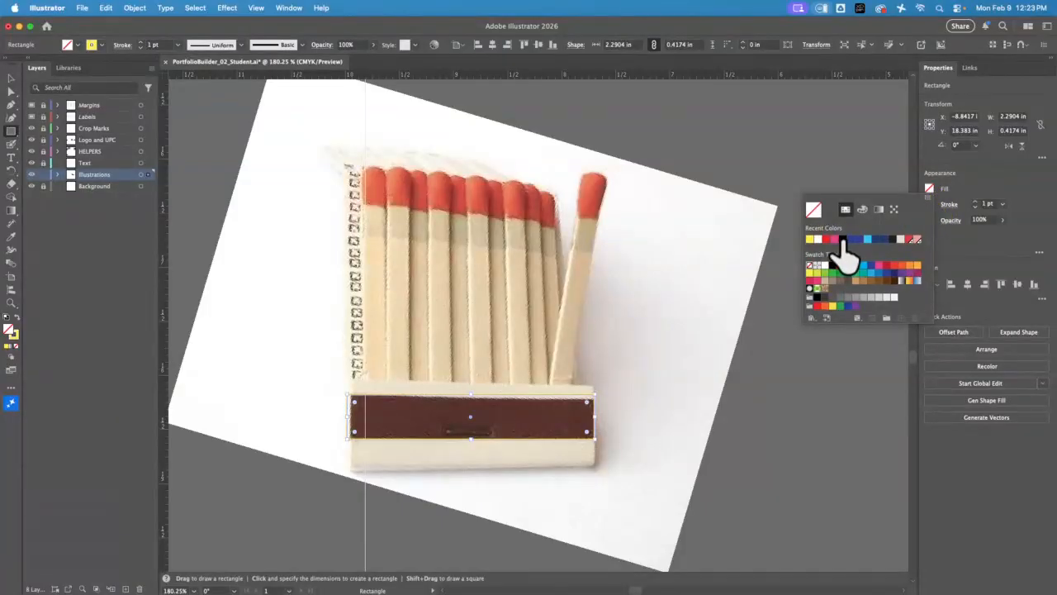
{"action": "left_click", "coordinate": [843, 240]}
{"action": "left_click", "coordinate": [930, 204]}
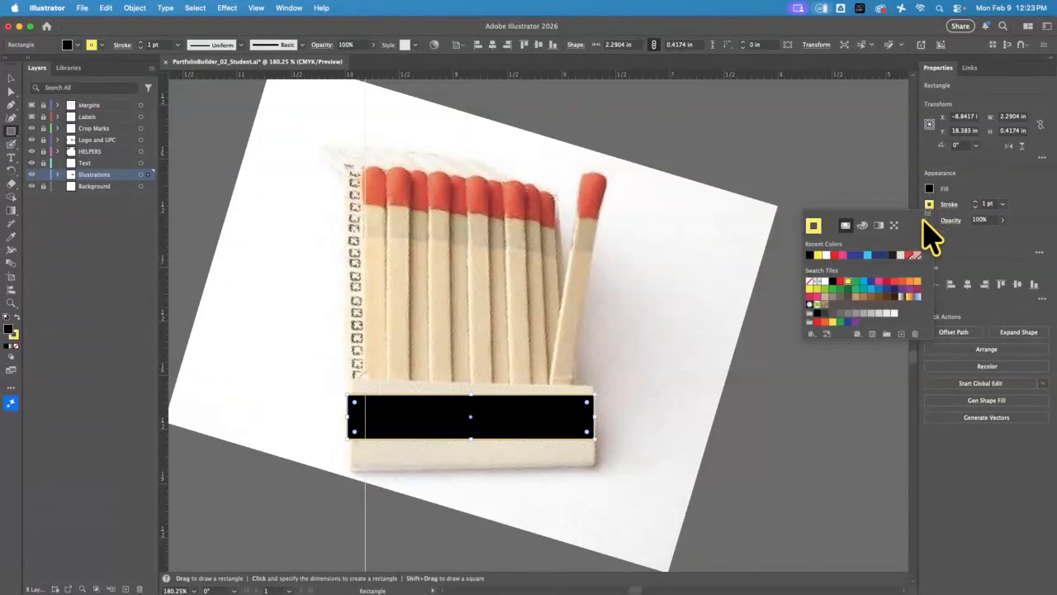
{"action": "left_click", "coordinate": [812, 283]}
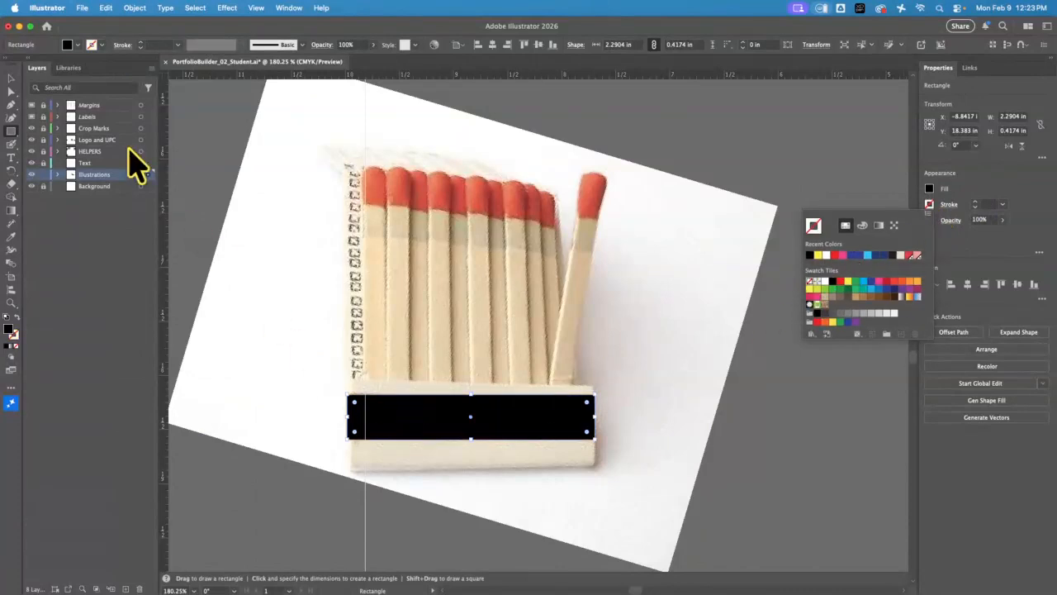
{"action": "key", "text": "Escape"}
Align the black rectangle with the striker strip's left edge and move its two right corner points to match the strip's slanted end
{"action": "left_click", "coordinate": [11, 302]}
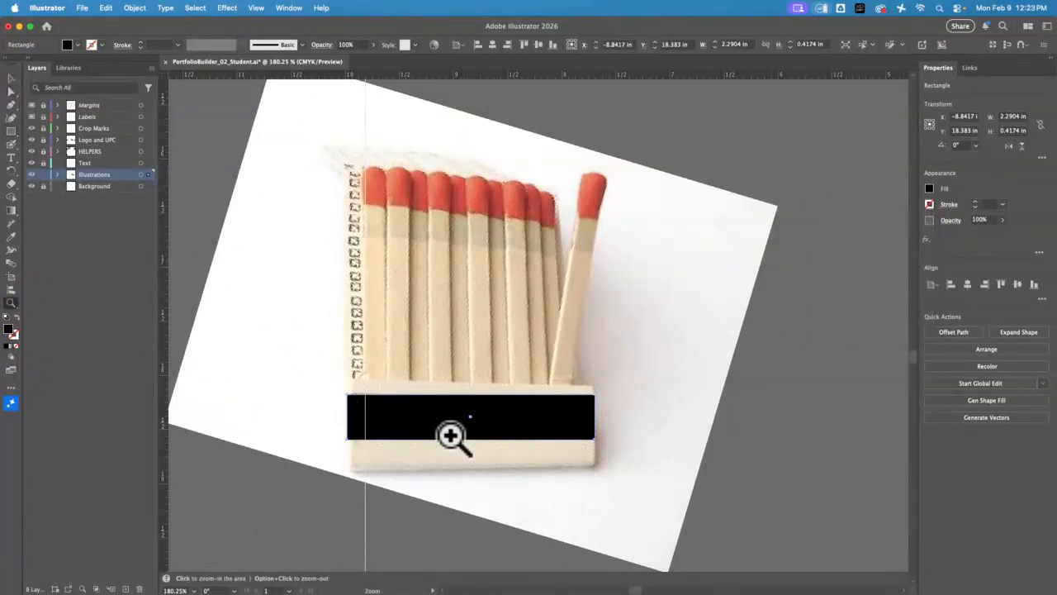
{"action": "left_click", "coordinate": [456, 443]}
{"action": "left_click", "coordinate": [11, 77]}
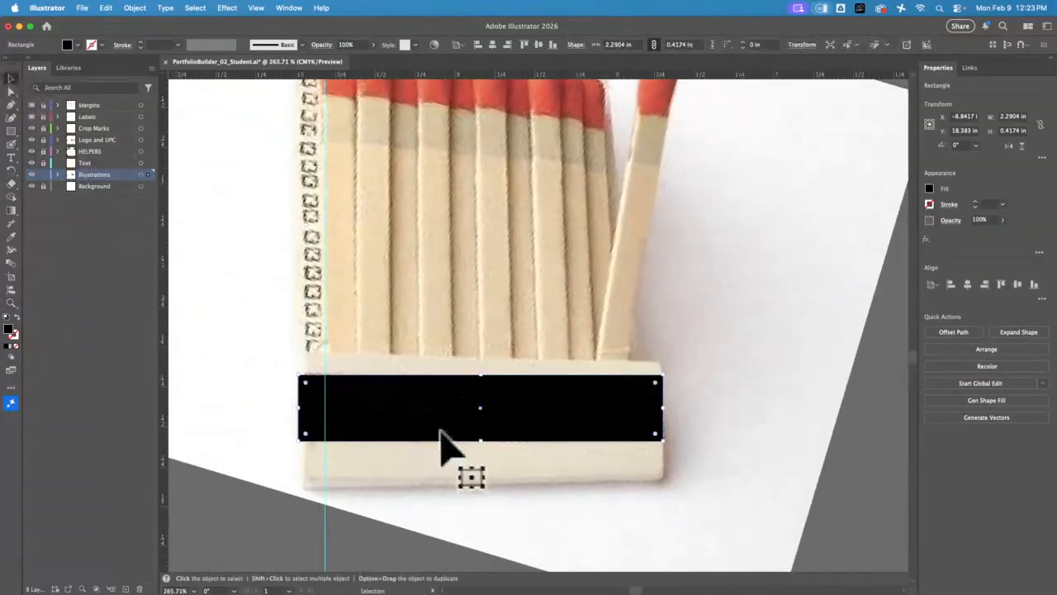
{"action": "left_click_drag", "start_coordinate": [441, 434], "coordinate": [417, 425]}
{"action": "left_click", "coordinate": [10, 91]}
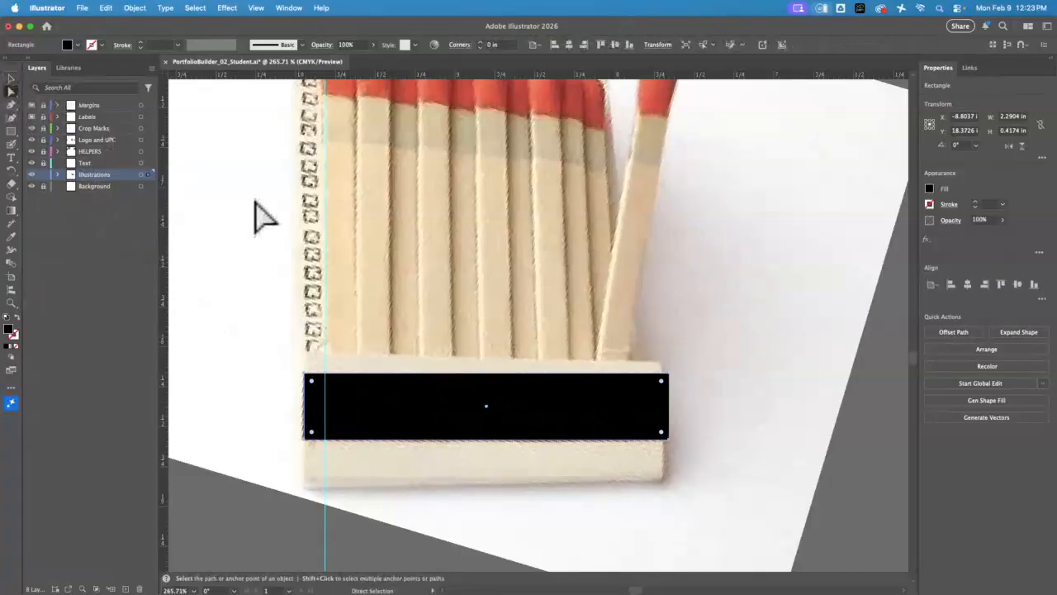
{"action": "left_click", "coordinate": [727, 437]}
{"action": "mouse_move", "coordinate": [670, 374]}
{"action": "left_mouse_down"}
{"action": "mouse_move", "coordinate": [649, 391]}
{"action": "mouse_move", "coordinate": [674, 395]}
{"action": "left_mouse_up"}
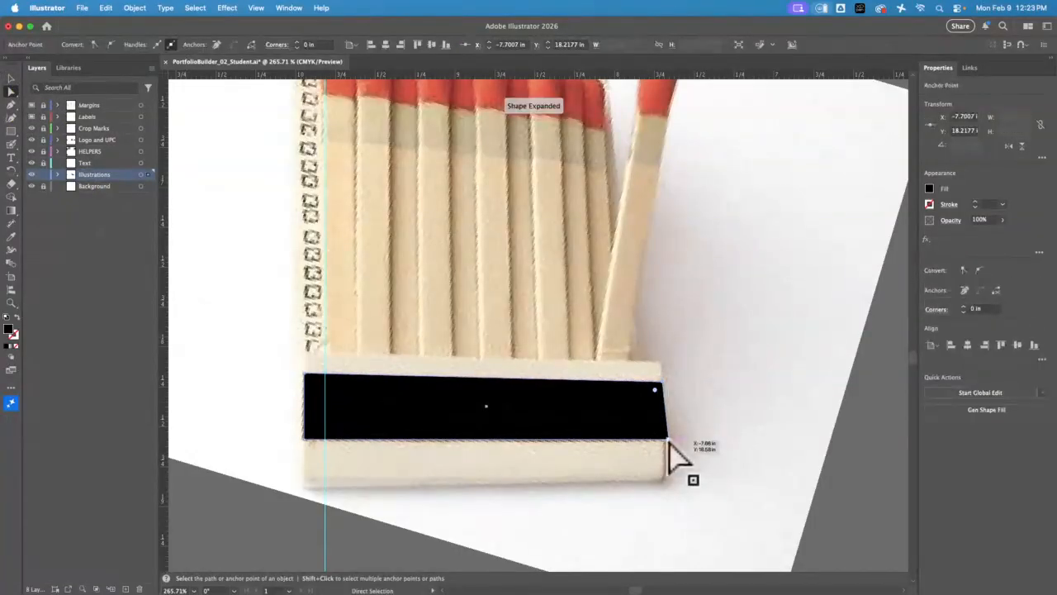
{"action": "mouse_move", "coordinate": [670, 442]}
{"action": "left_mouse_down"}
{"action": "mouse_move", "coordinate": [652, 443]}
{"action": "mouse_move", "coordinate": [670, 442]}
{"action": "left_mouse_up"}
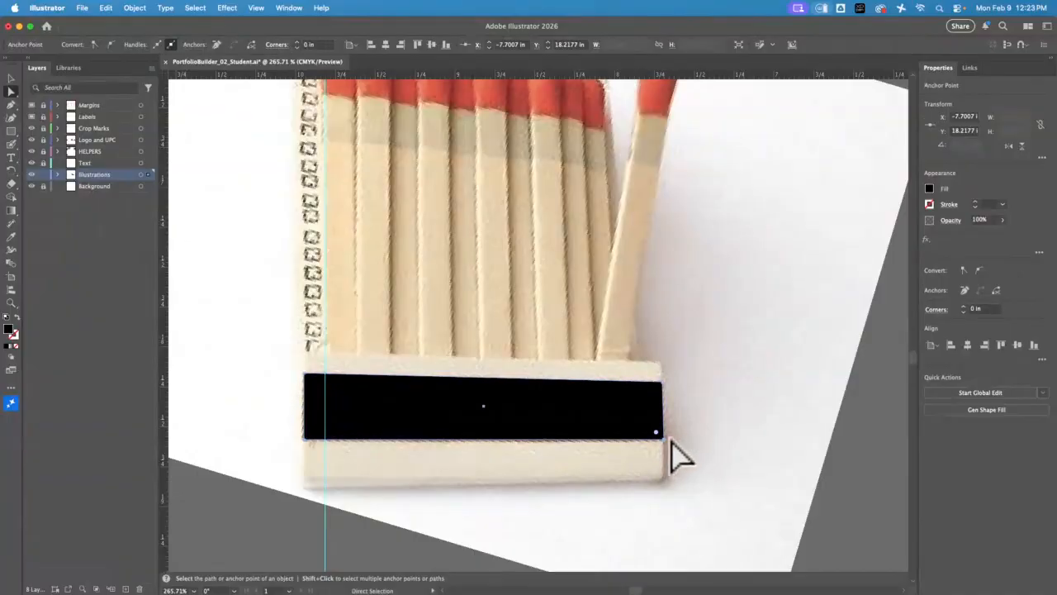
Draw a rectangle about 2.26 × 0.83 in over the whole matchbook base and adjust its right corner points to the cover's edges
{"action": "left_click", "coordinate": [12, 132]}
{"action": "left_click_drag", "start_coordinate": [303, 351], "coordinate": [662, 484]}
{"action": "key", "text": "a"}
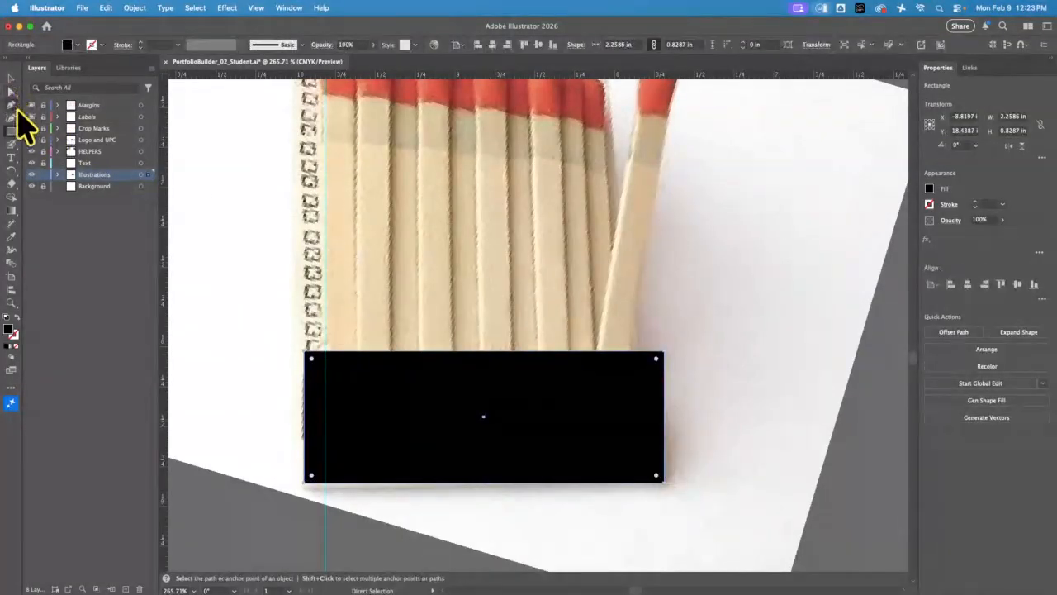
{"action": "left_click", "coordinate": [708, 371]}
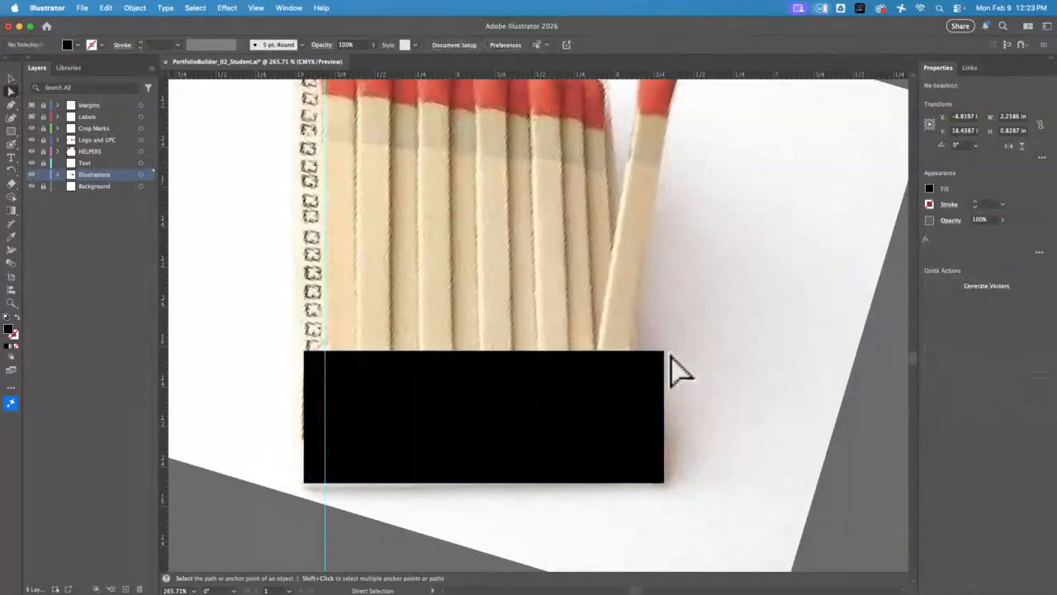
{"action": "mouse_move", "coordinate": [663, 353]}
{"action": "left_mouse_down"}
{"action": "mouse_move", "coordinate": [658, 377]}
{"action": "mouse_move", "coordinate": [661, 364]}
{"action": "left_mouse_up"}
{"action": "mouse_move", "coordinate": [663, 486]}
{"action": "left_mouse_down"}
{"action": "mouse_move", "coordinate": [664, 471]}
{"action": "mouse_move", "coordinate": [663, 481]}
{"action": "left_mouse_up"}
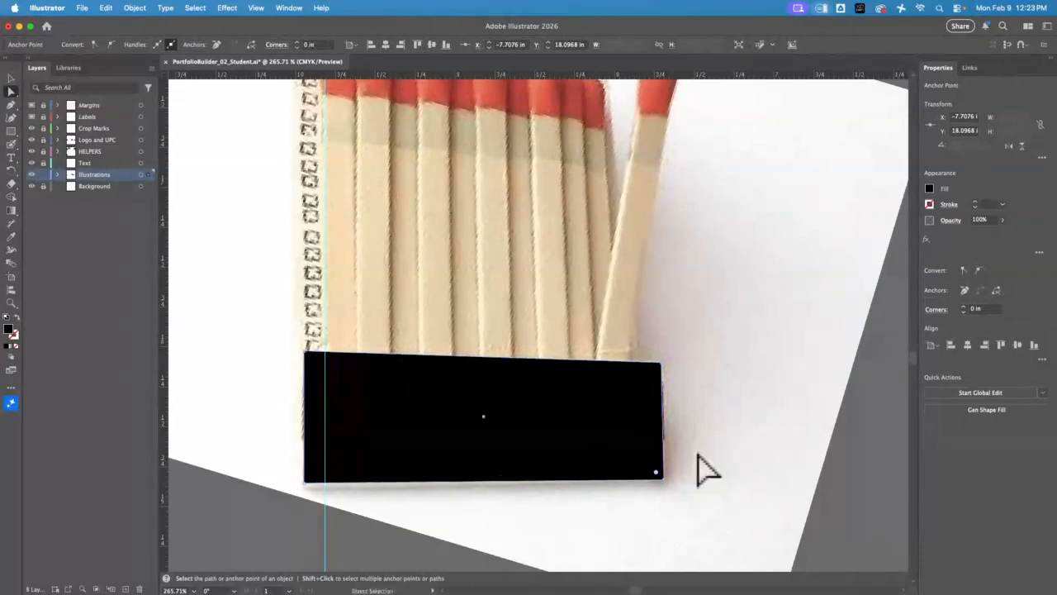
Shift the base shape aside, fill it with the cream color sampled from the photo's cover, and move it back over the base
{"action": "left_click", "coordinate": [10, 78]}
{"action": "left_click", "coordinate": [373, 385]}
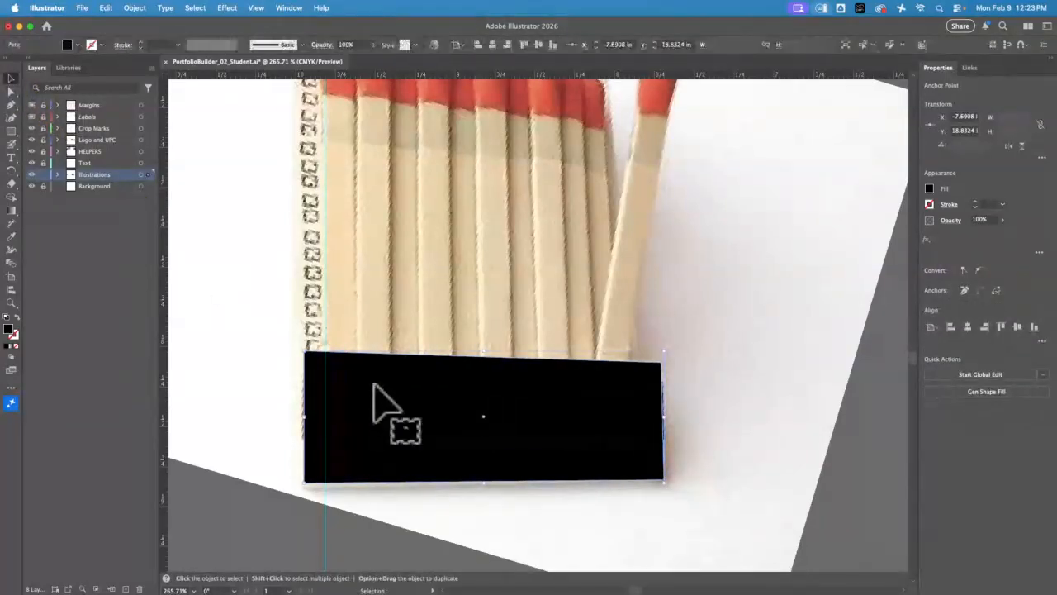
{"action": "left_click_drag", "start_coordinate": [373, 376], "coordinate": [392, 378]}
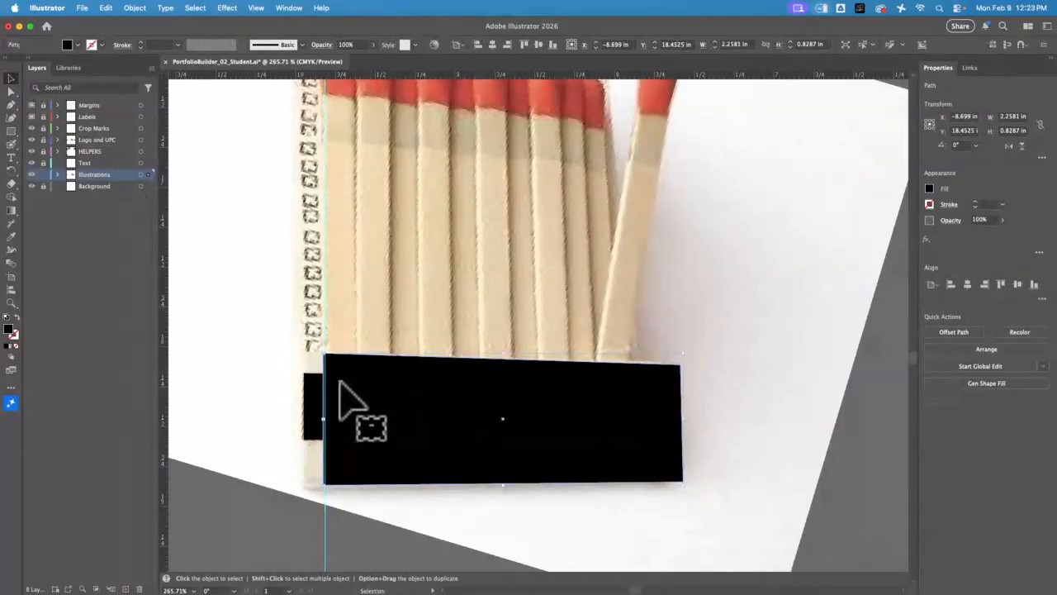
{"action": "left_click", "coordinate": [11, 237]}
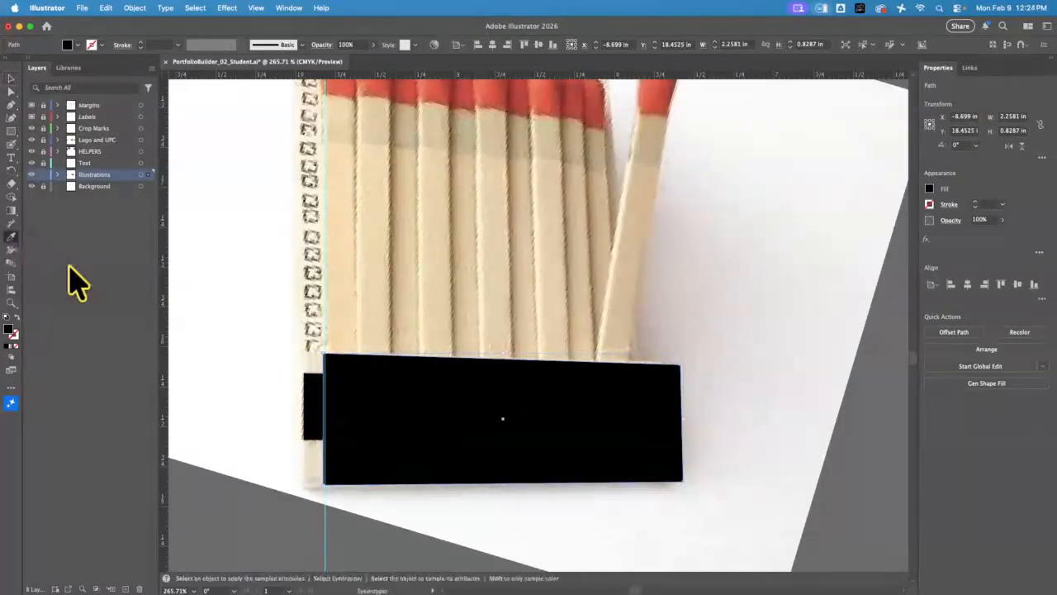
{"action": "left_click", "coordinate": [314, 459]}
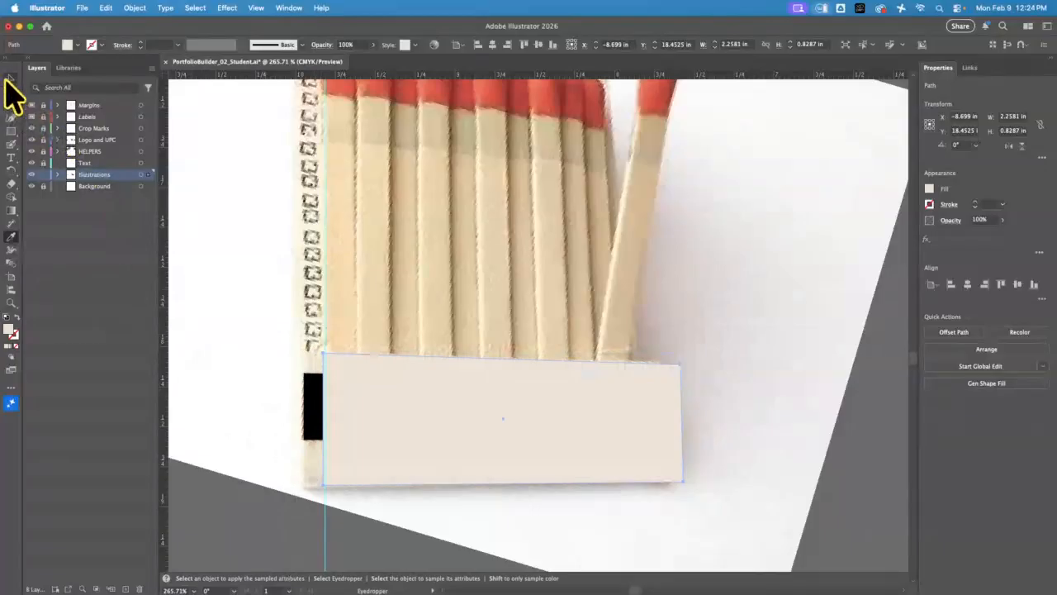
{"action": "left_click", "coordinate": [11, 78]}
{"action": "left_click_drag", "start_coordinate": [404, 387], "coordinate": [388, 393]}
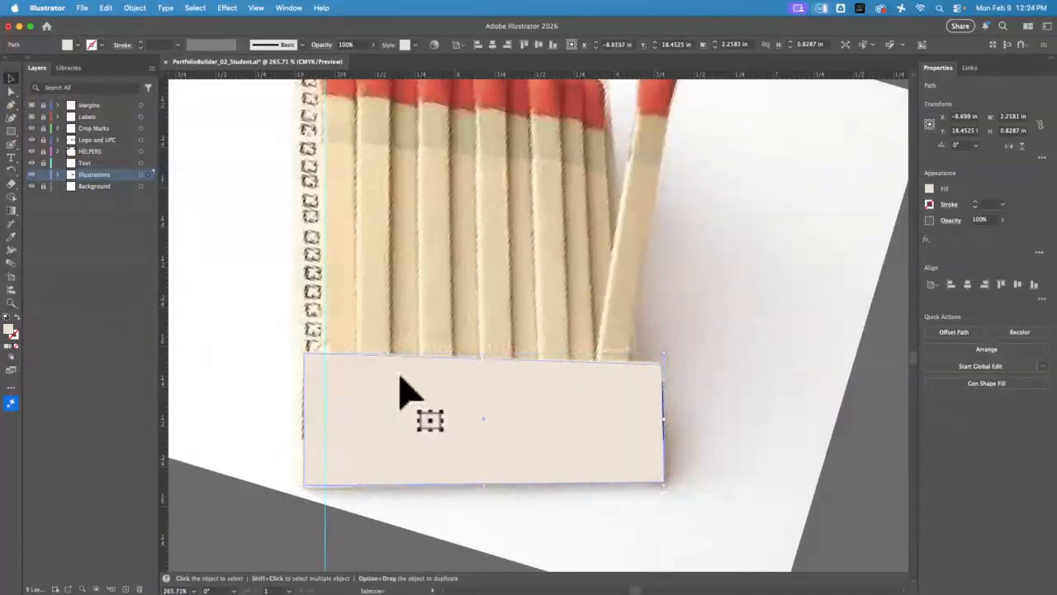
Send the cream base shape to the back, behind the black striker strip, and deselect it
{"action": "left_click", "coordinate": [134, 8]}
{"action": "mouse_move", "coordinate": [177, 38]}
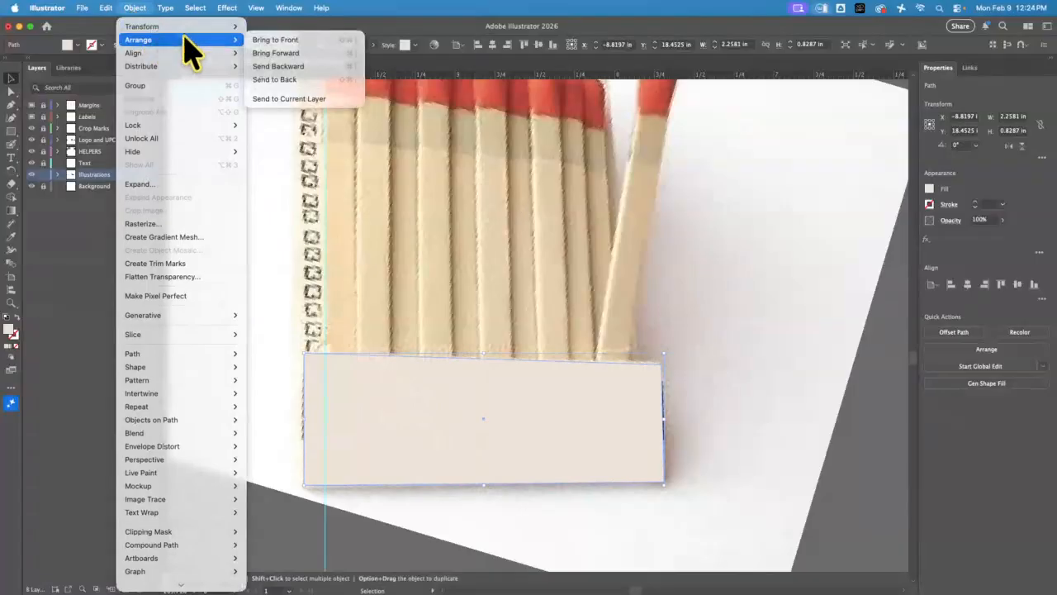
{"action": "left_click", "coordinate": [320, 79]}
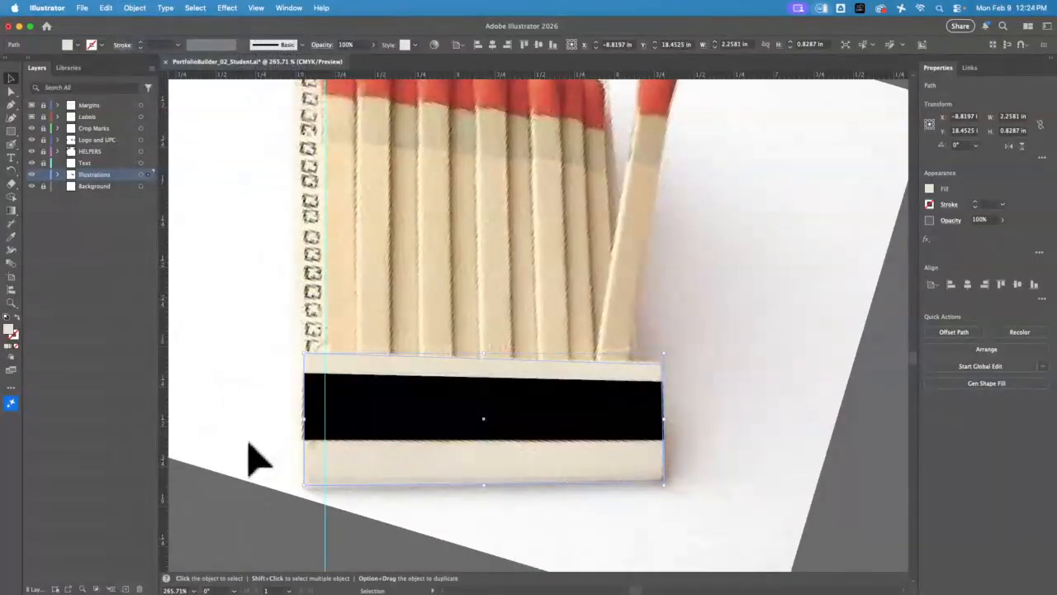
{"action": "left_click", "coordinate": [516, 293]}
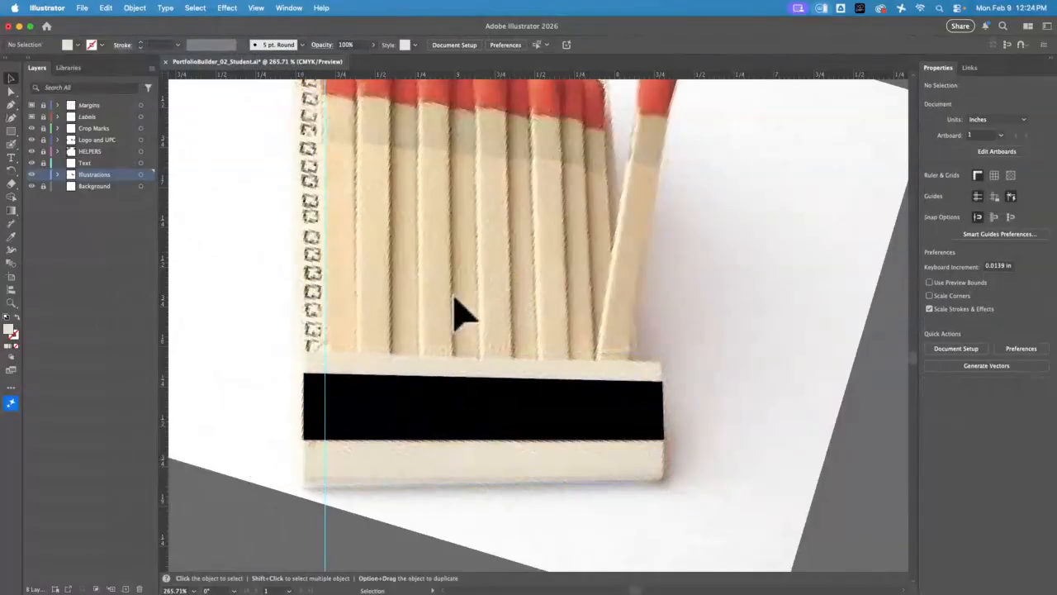
Draw a rectangle about 0.20 × 1.34 in over the first match's stick and fill it with a wood color sampled from the photo
{"action": "left_click_drag", "start_coordinate": [467, 285], "coordinate": [491, 355]}
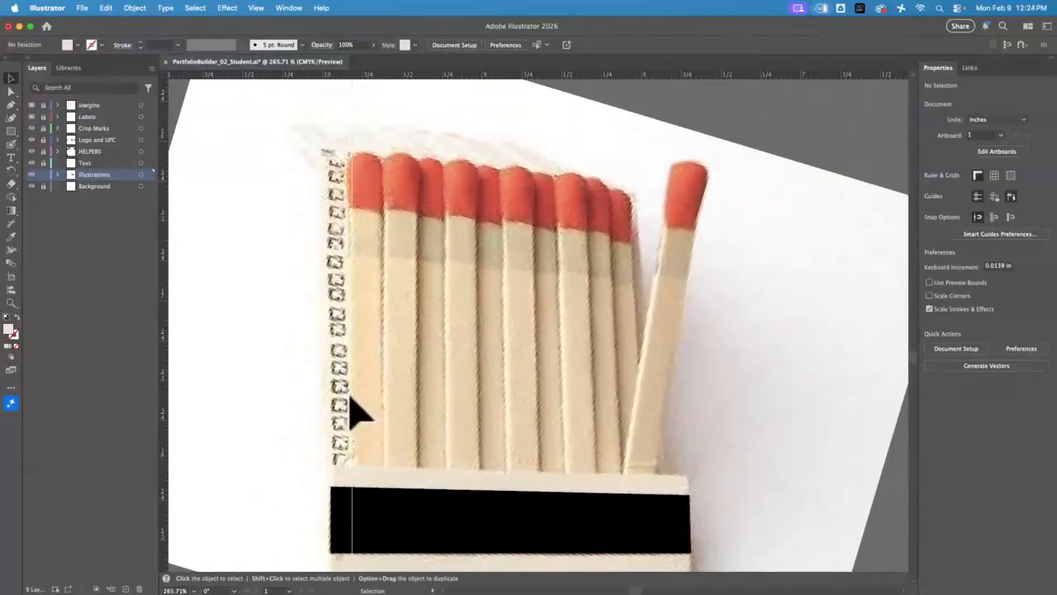
{"action": "left_click", "coordinate": [11, 131]}
{"action": "left_click_drag", "start_coordinate": [384, 468], "coordinate": [353, 255]}
{"action": "left_click", "coordinate": [12, 237]}
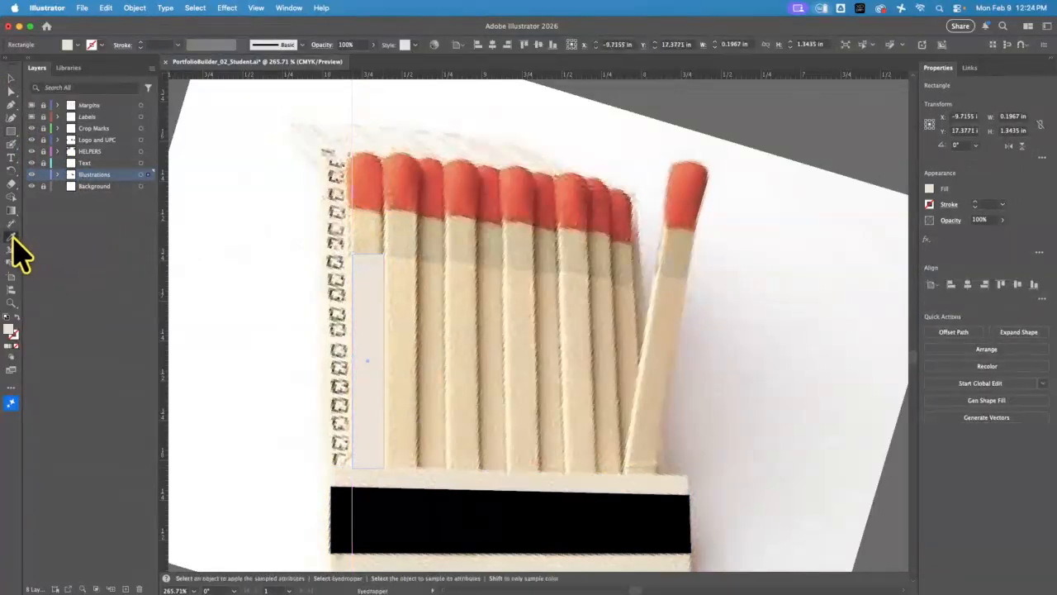
{"action": "key", "text": "v"}
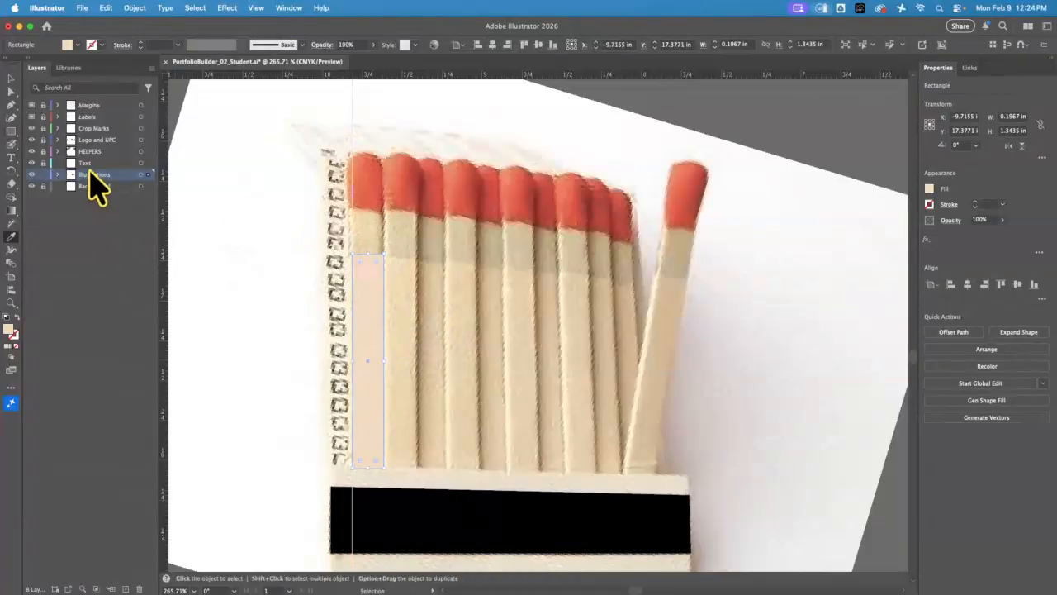
Draw a rectangle about 0.20 × 0.29 in over the first match's darker band and fill it with the tan sampled from the photo
{"action": "left_click", "coordinate": [11, 131]}
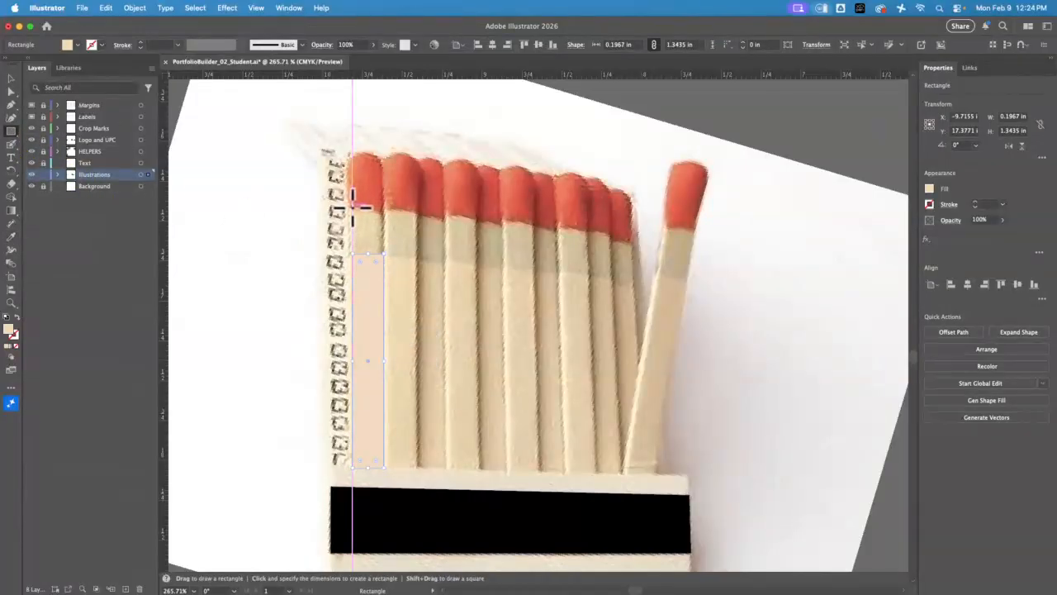
{"action": "left_click_drag", "start_coordinate": [354, 207], "coordinate": [384, 254]}
{"action": "key", "text": "v"}
{"action": "left_click", "coordinate": [11, 237]}
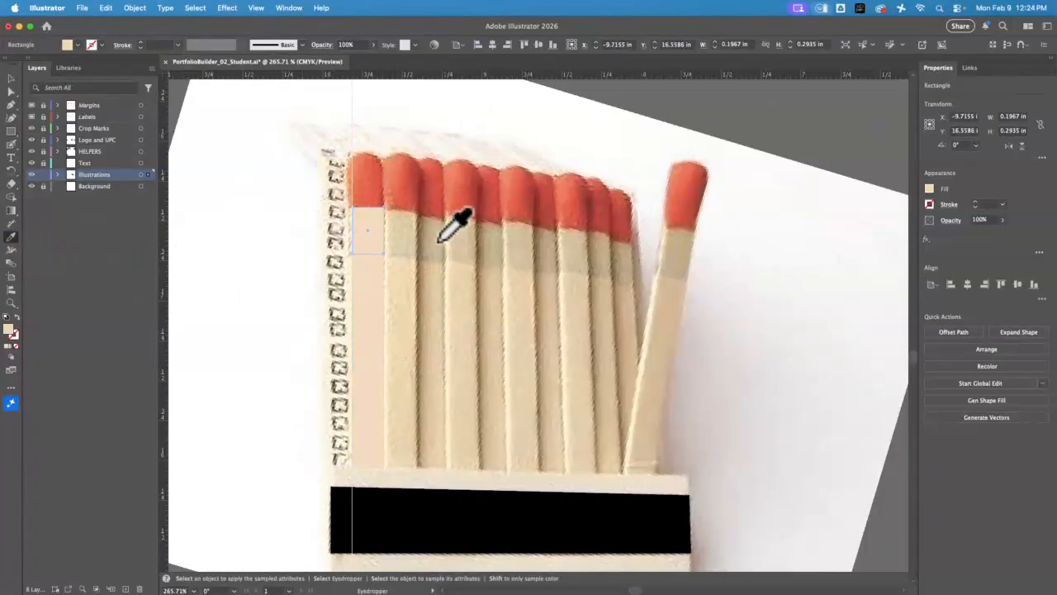
Draw an ellipse about 0.21 × 0.44 in over the first match's red head
{"action": "left_click", "coordinate": [12, 131]}
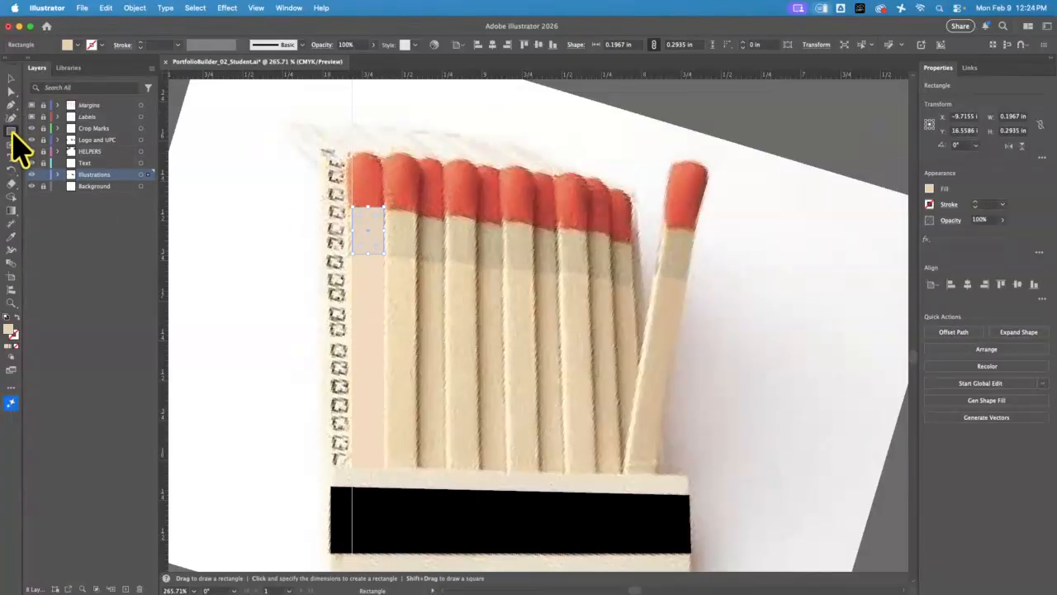
{"action": "left_click_drag", "start_coordinate": [14, 134], "coordinate": [71, 157]}
{"action": "left_click_drag", "start_coordinate": [350, 152], "coordinate": [386, 223]}
{"action": "left_click", "coordinate": [11, 77]}
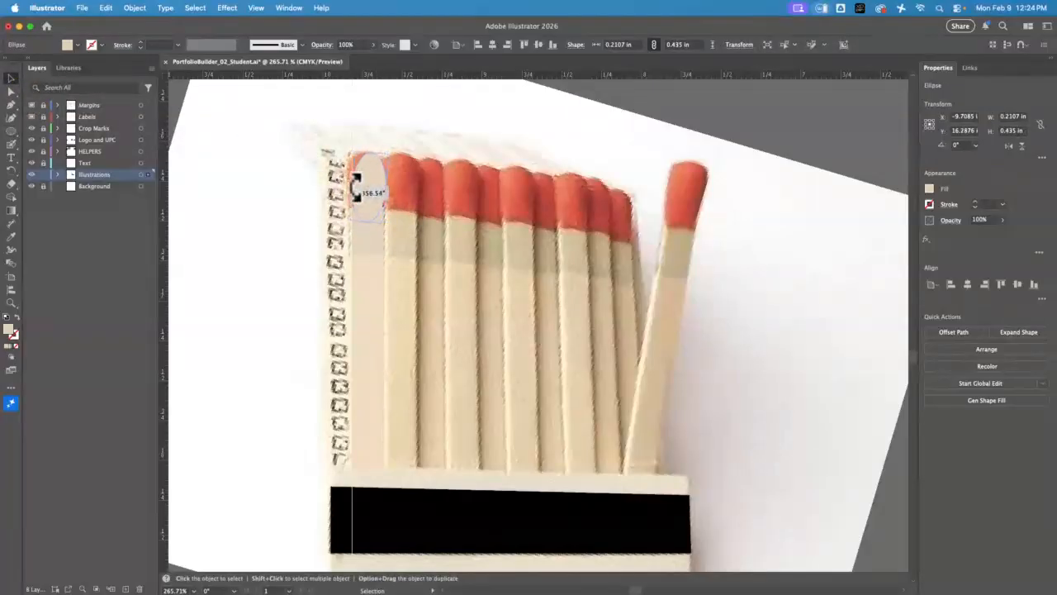
{"action": "left_click_drag", "start_coordinate": [360, 190], "coordinate": [356, 183]}
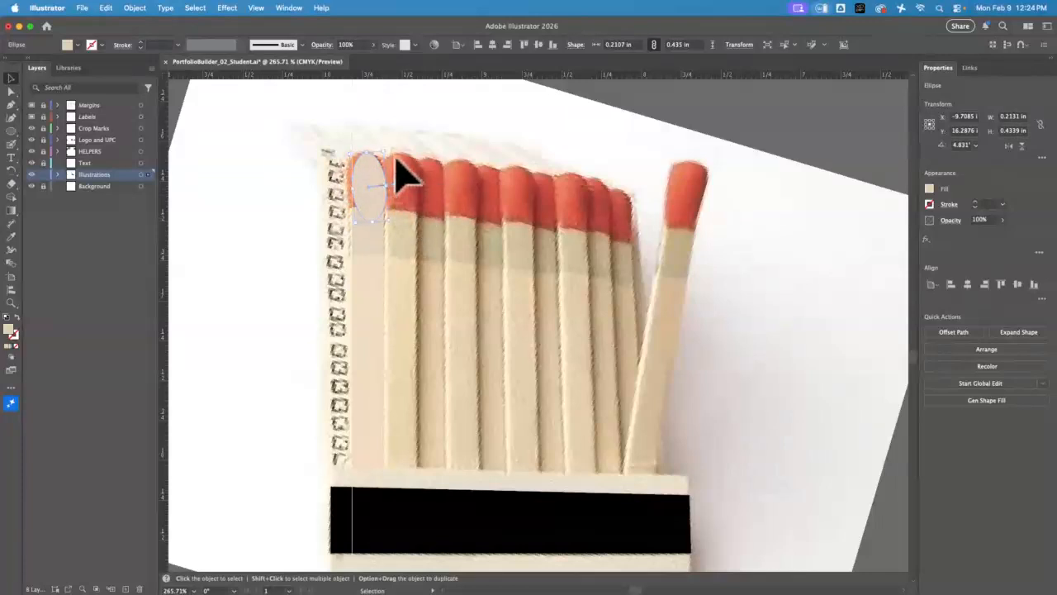
{"action": "key", "text": "a"}
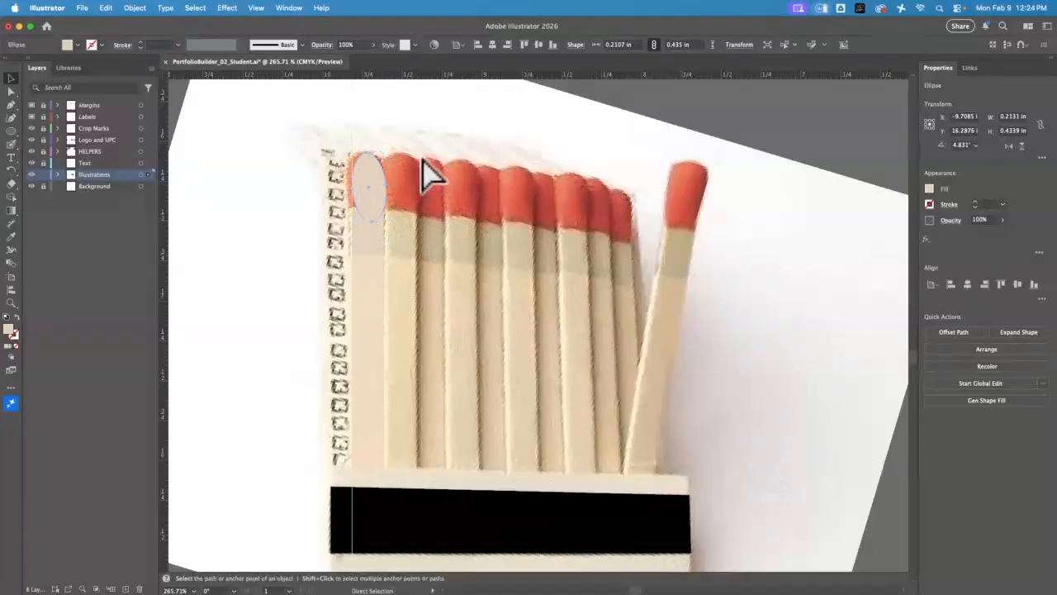
{"action": "key", "text": "v"}
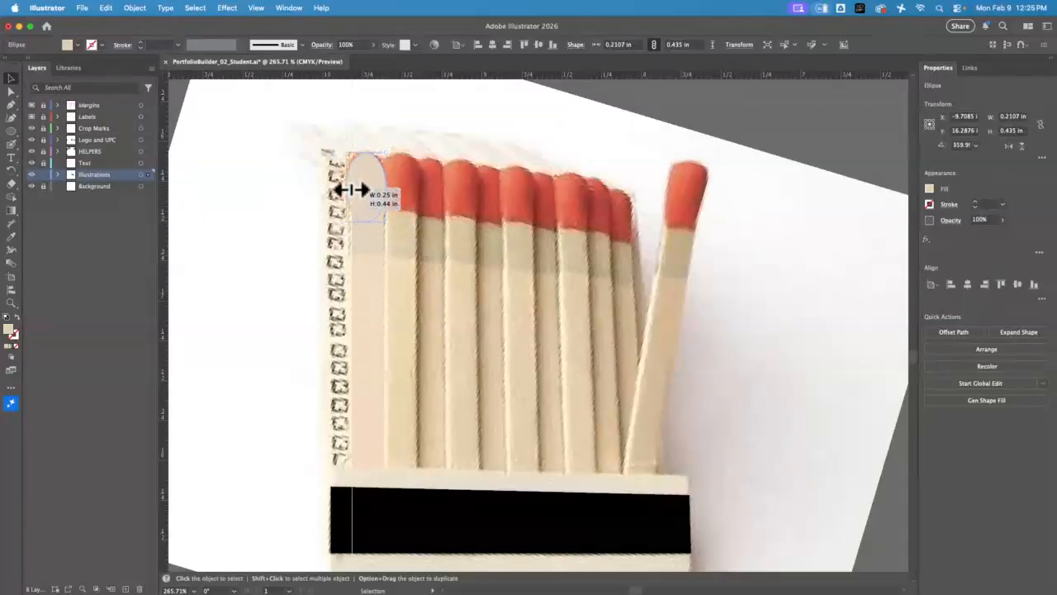
Widen the first match's head ellipse to about 0.23 in and fill it with the red sampled from the photo
{"action": "mouse_move", "coordinate": [360, 189]}
{"action": "left_mouse_down"}
{"action": "mouse_move", "coordinate": [371, 181]}
{"action": "mouse_move", "coordinate": [377, 189]}
{"action": "left_mouse_up"}
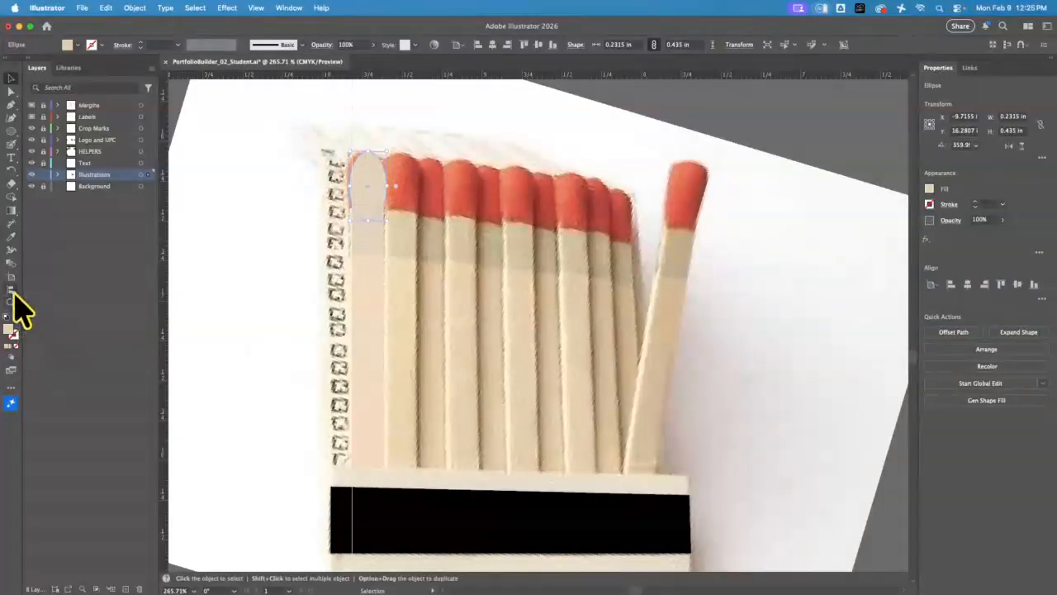
{"action": "left_click", "coordinate": [10, 237]}
{"action": "left_click", "coordinate": [414, 177]}
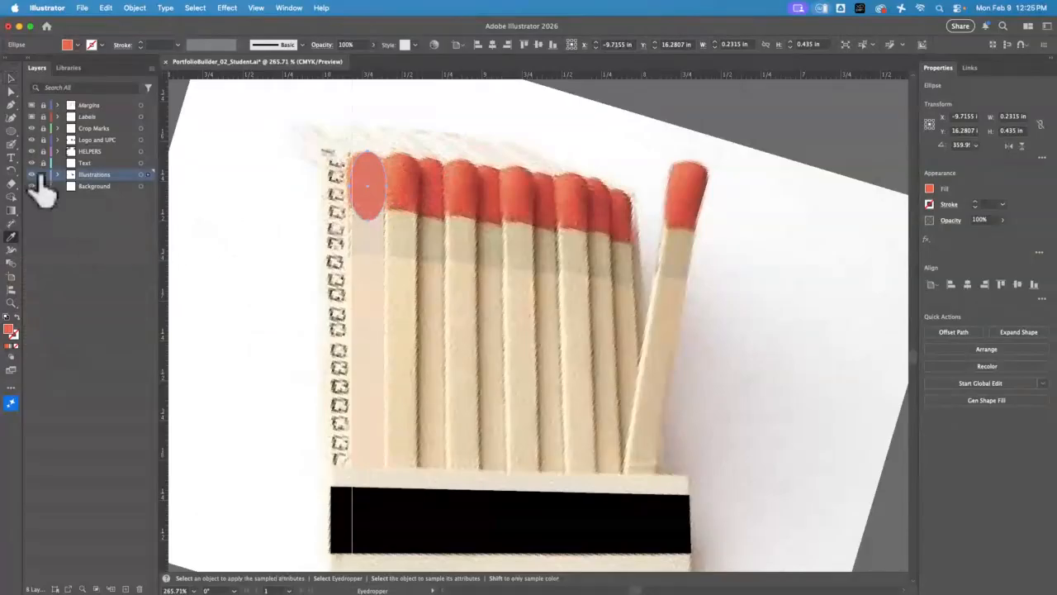
{"action": "left_click", "coordinate": [10, 78]}
{"action": "left_click", "coordinate": [373, 247]}
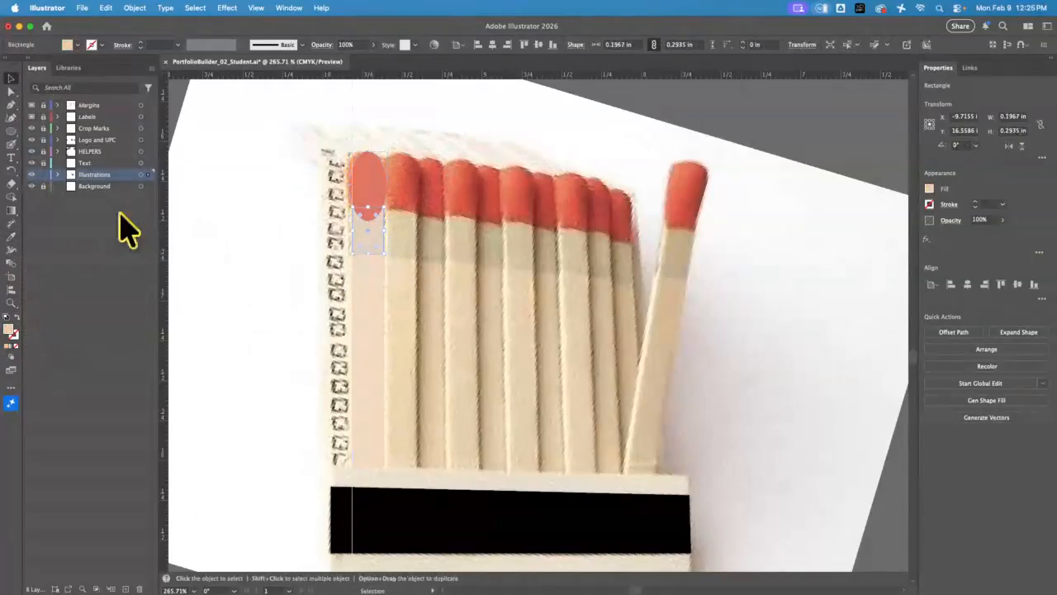
{"action": "left_click", "coordinate": [10, 236]}
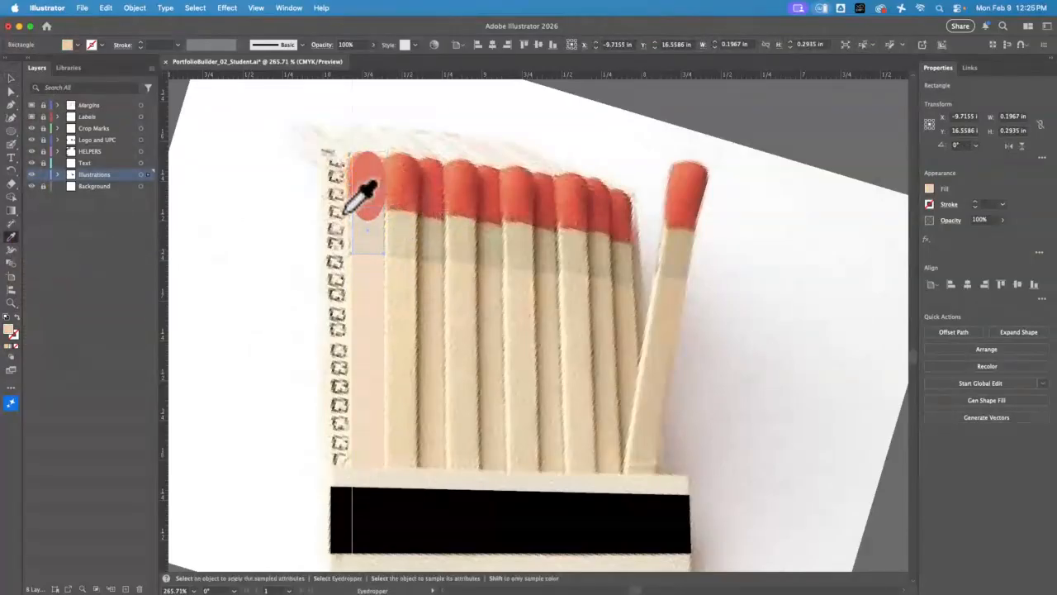
Group the first match's head, band and stick, and nudge the group slightly up and to the left
{"action": "left_click", "coordinate": [11, 78]}
{"action": "left_click_drag", "start_coordinate": [325, 191], "coordinate": [402, 286]}
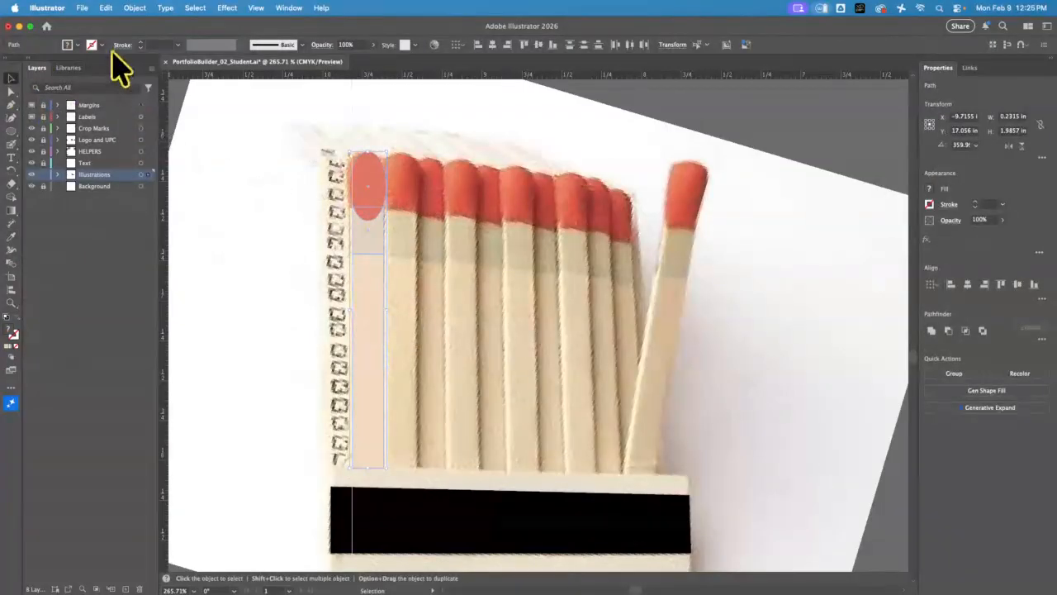
{"action": "left_click", "coordinate": [136, 9]}
{"action": "left_click", "coordinate": [161, 86]}
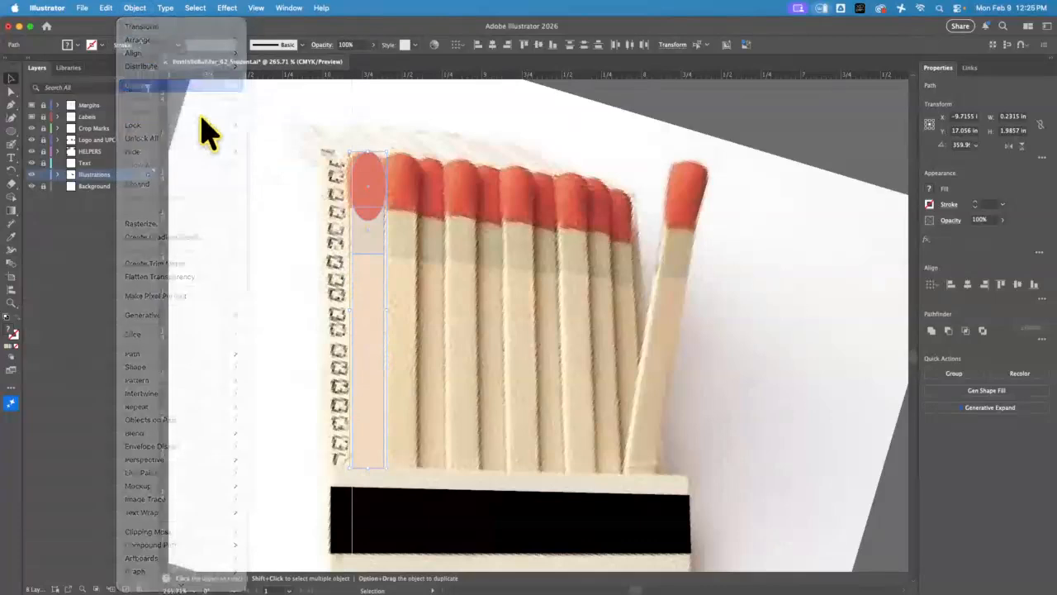
{"action": "left_click", "coordinate": [299, 252]}
{"action": "left_click_drag", "start_coordinate": [377, 292], "coordinate": [388, 314]}
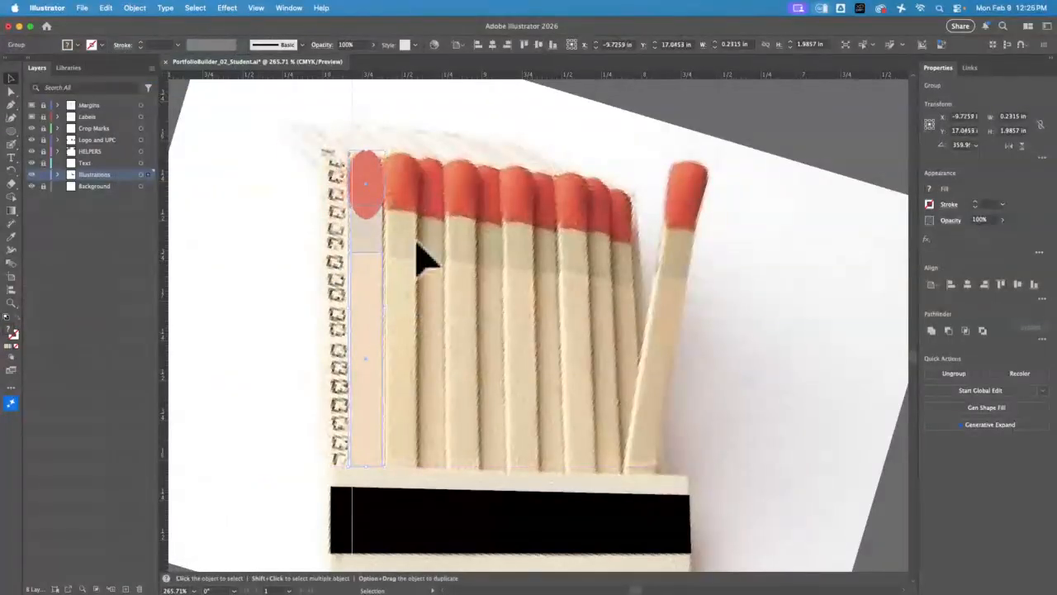
Ungroup the first match and bring its band and stick rectangles to the front, over the red head
{"action": "left_click", "coordinate": [134, 7]}
{"action": "left_click", "coordinate": [235, 99]}
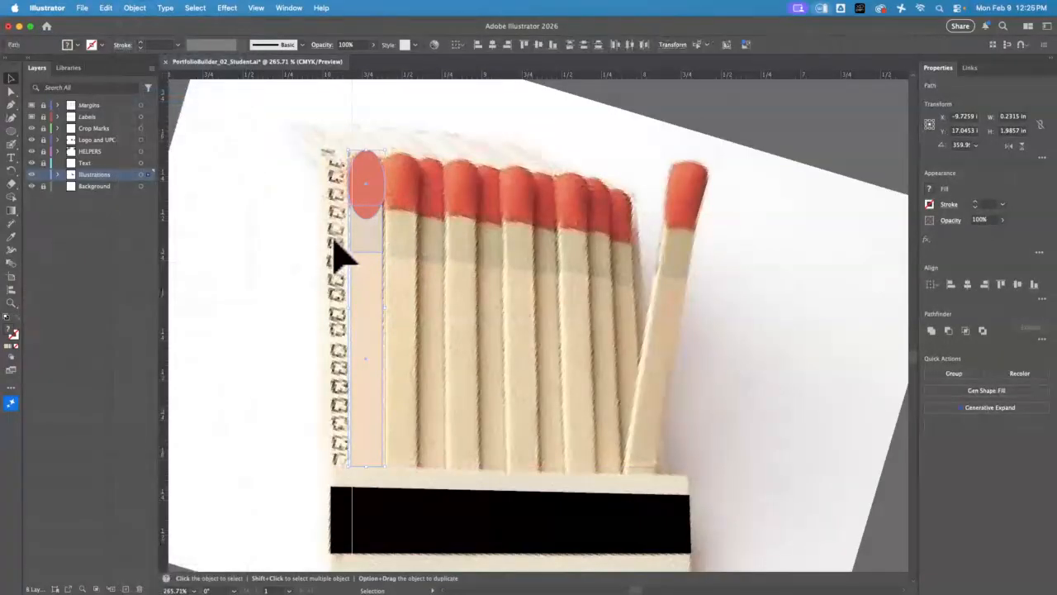
{"action": "left_click", "coordinate": [373, 272]}
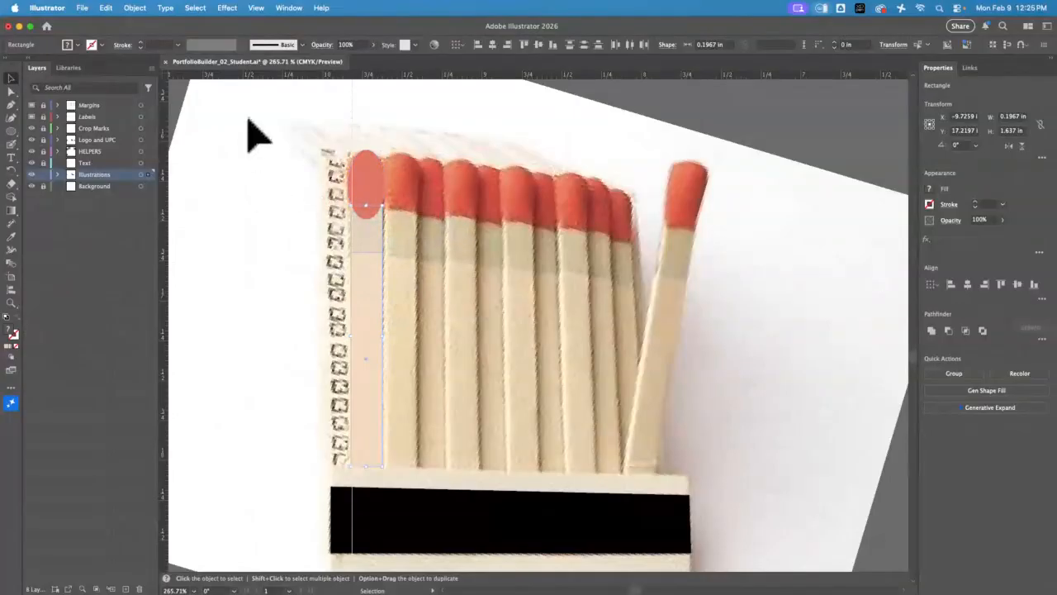
{"action": "left_click", "coordinate": [135, 8]}
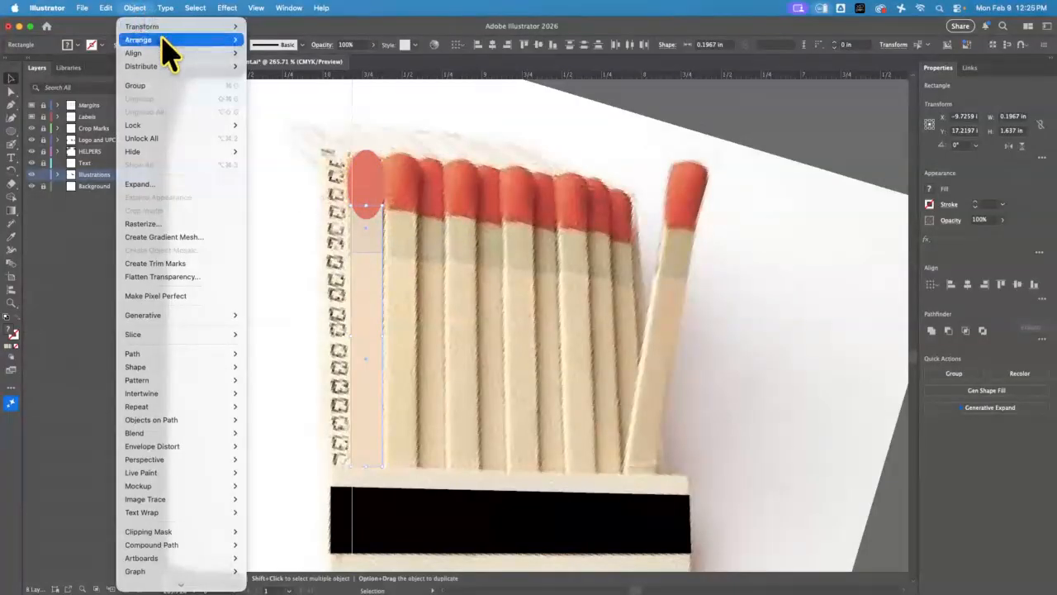
{"action": "left_click", "coordinate": [297, 39]}
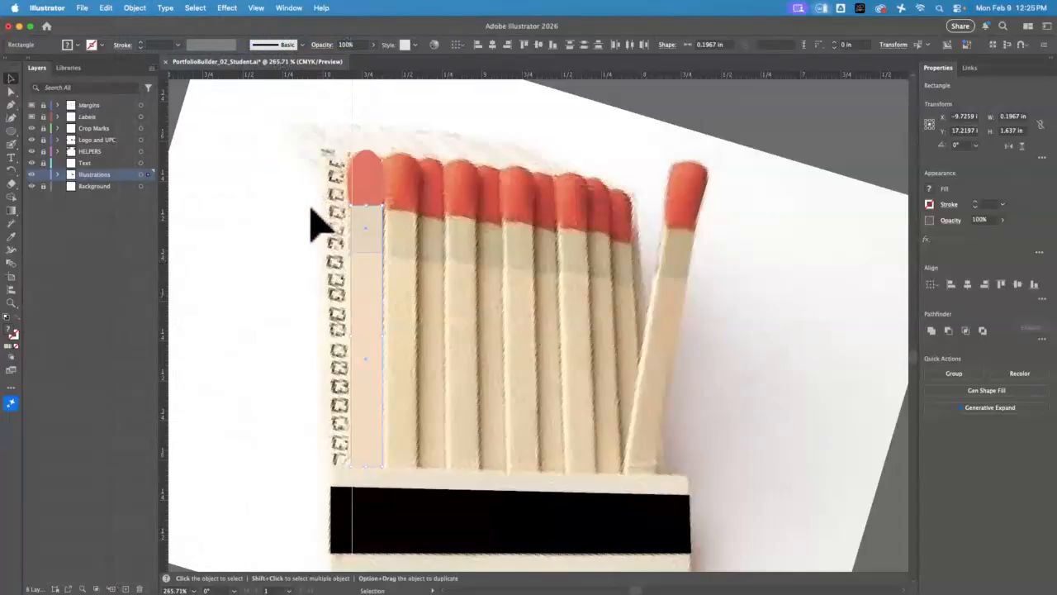
{"action": "left_click", "coordinate": [316, 240]}
Regroup the match's three parts and place copies over the photographed matches across the row, including one by the leaning match
{"action": "left_click_drag", "start_coordinate": [311, 180], "coordinate": [372, 273]}
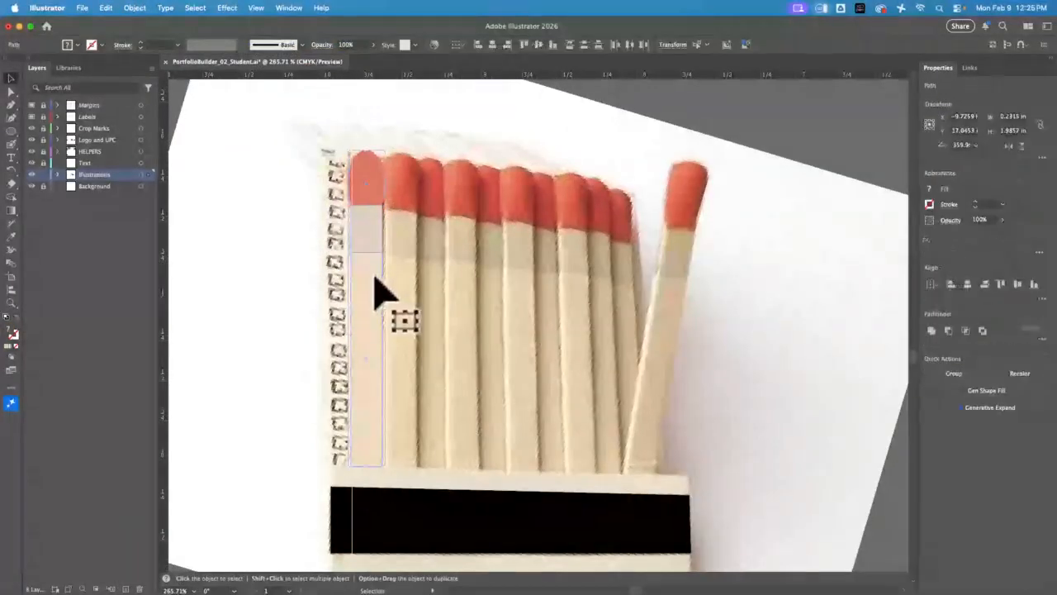
{"action": "key", "text": "a"}
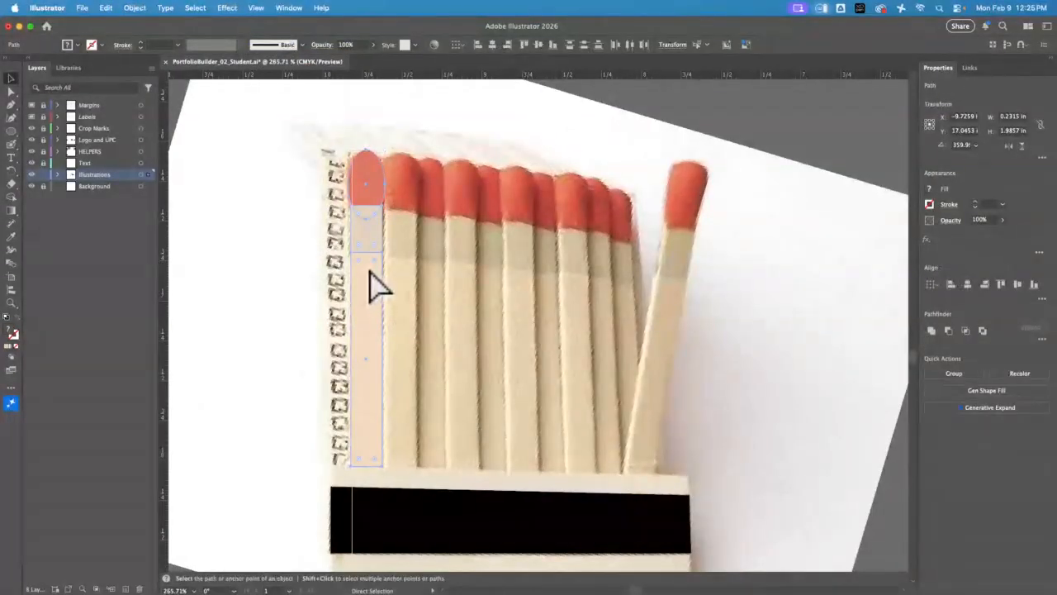
{"action": "key", "text": "super+g"}
{"action": "key", "text": "v"}
{"action": "left_click_drag", "start_coordinate": [372, 288], "coordinate": [670, 365]}
{"action": "left_click", "coordinate": [272, 328]}
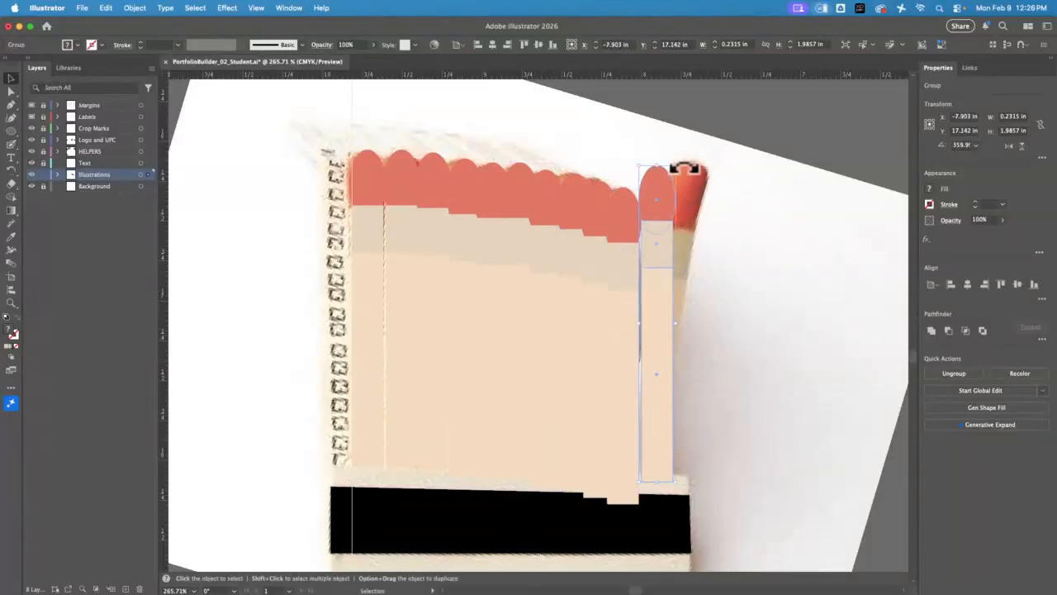
Rotate the last match copy clockwise to follow the leaning match in the photo and position it over that match
{"action": "left_click_drag", "start_coordinate": [683, 165], "coordinate": [709, 177]}
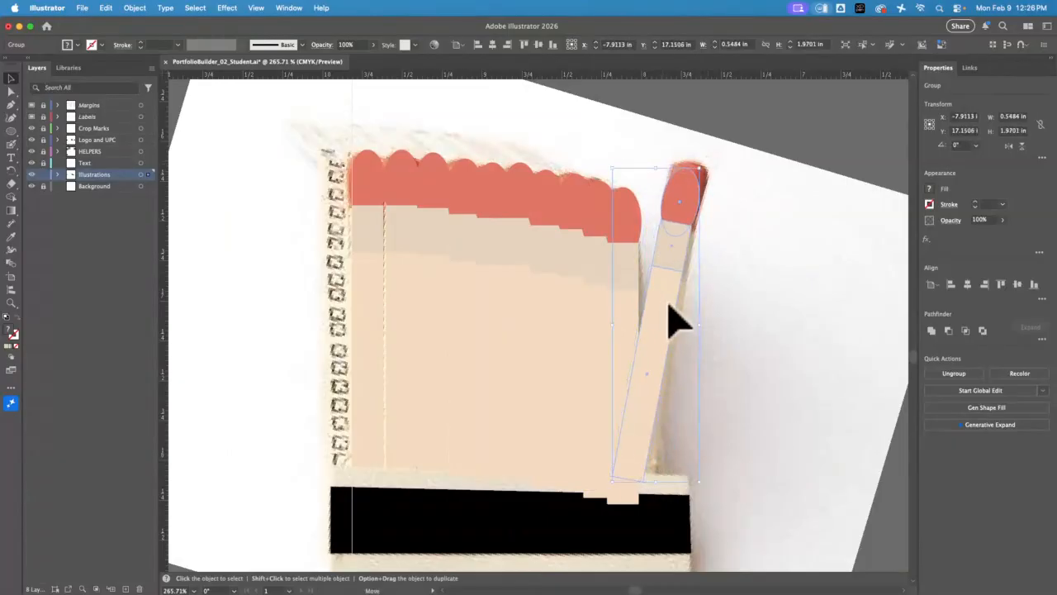
{"action": "left_click_drag", "start_coordinate": [664, 300], "coordinate": [675, 295]}
{"action": "left_click", "coordinate": [701, 453]}
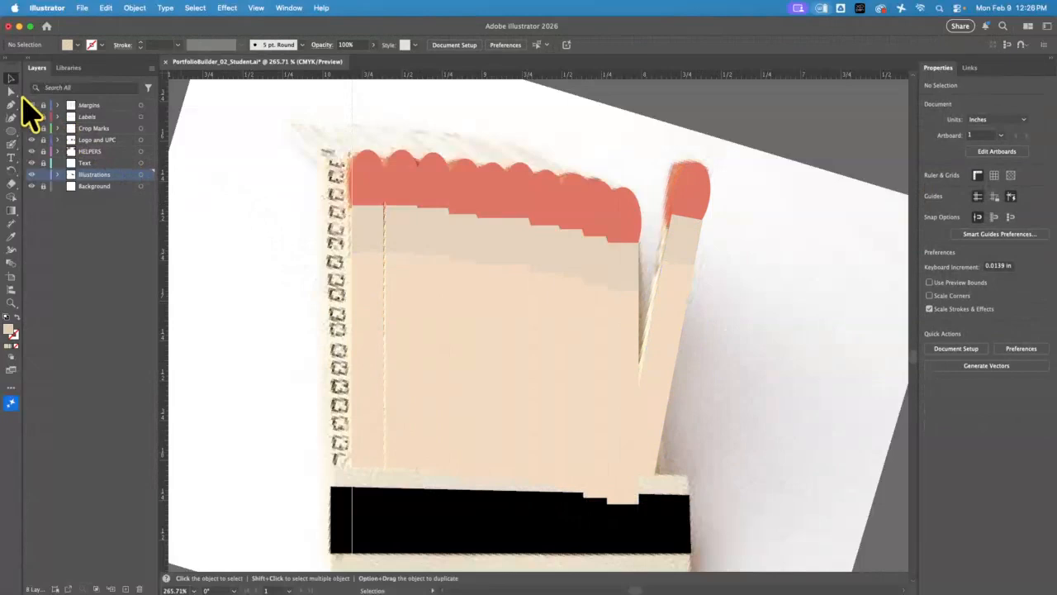
Unlock all objects and move the matchbook reference photo off to the right of the traced illustration
{"action": "left_click", "coordinate": [136, 8]}
{"action": "left_click", "coordinate": [170, 141]}
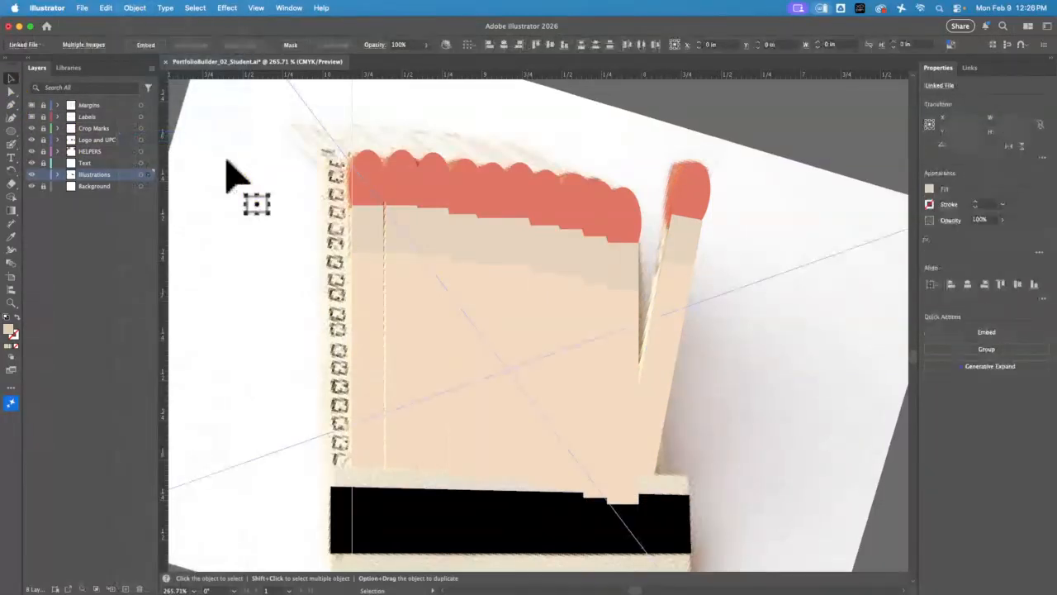
{"action": "left_click", "coordinate": [180, 95]}
{"action": "left_click_drag", "start_coordinate": [231, 176], "coordinate": [897, 135]}
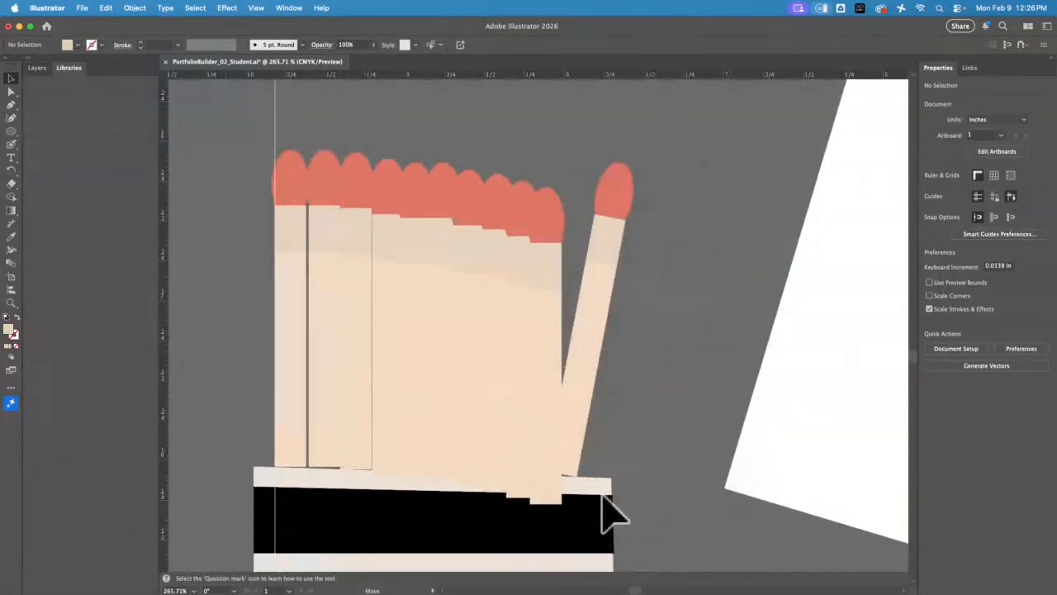
{"action": "key", "text": "super+z"}
{"action": "left_click_drag", "start_coordinate": [223, 319], "coordinate": [719, 413]}
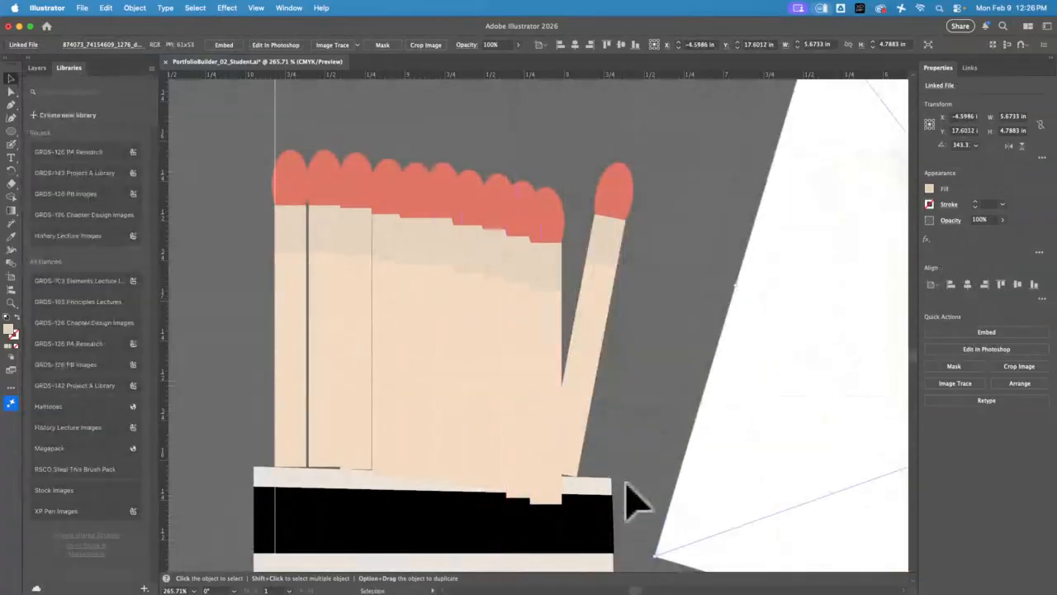
Bring the black striker strip and the cream base shape to the front, over the match sticks' lower ends
{"action": "left_click", "coordinate": [609, 532]}
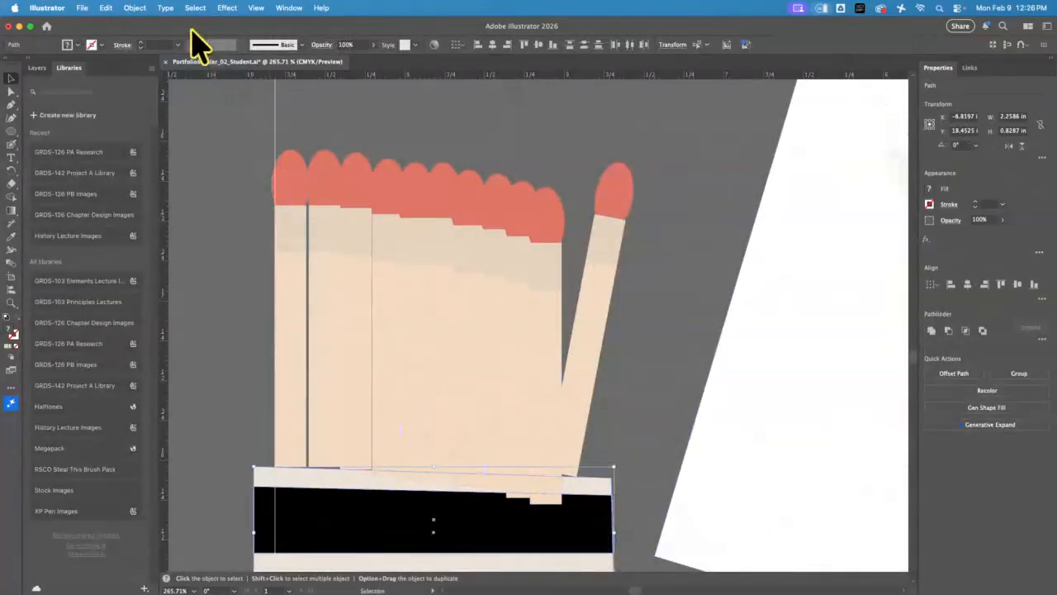
{"action": "left_click", "coordinate": [135, 8]}
{"action": "mouse_move", "coordinate": [183, 39]}
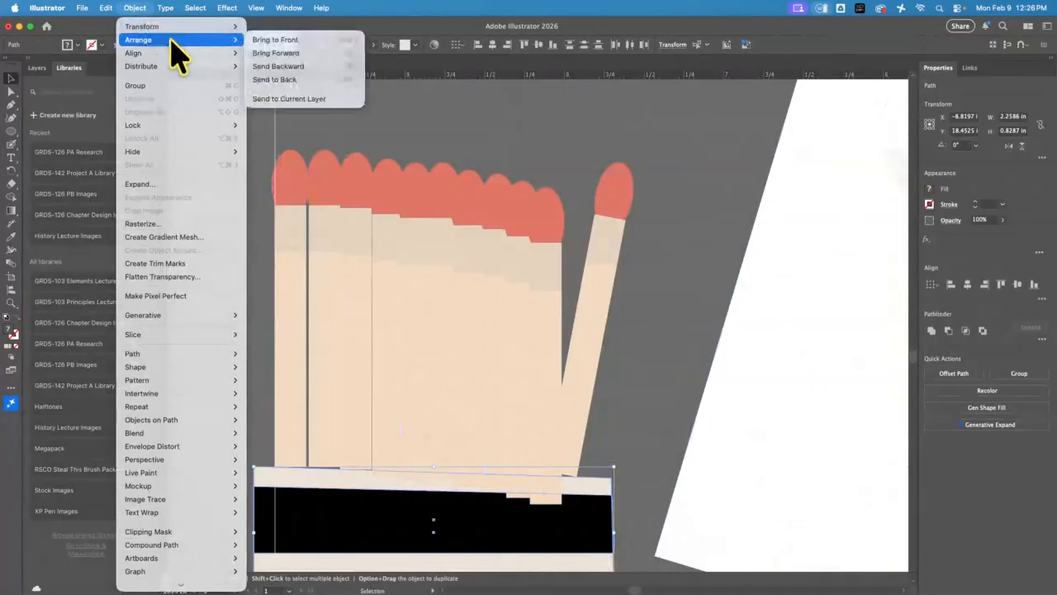
{"action": "left_click", "coordinate": [293, 37]}
{"action": "left_click", "coordinate": [650, 448]}
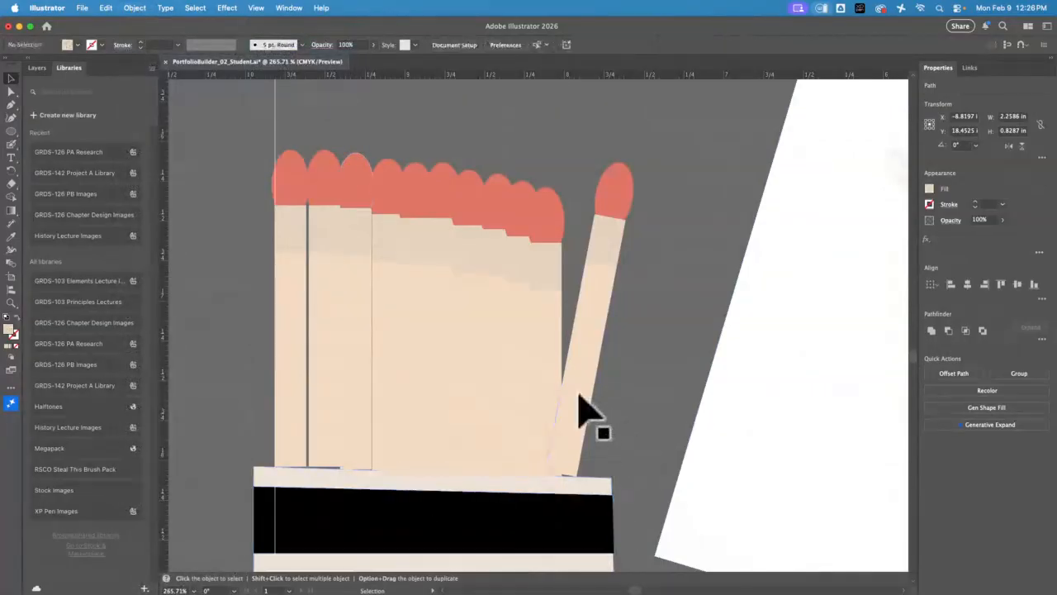
Shift the leaning match slightly down and reposition individual matches in the row so their bottoms tuck behind the cream base
{"action": "left_click_drag", "start_coordinate": [581, 391], "coordinate": [577, 398]}
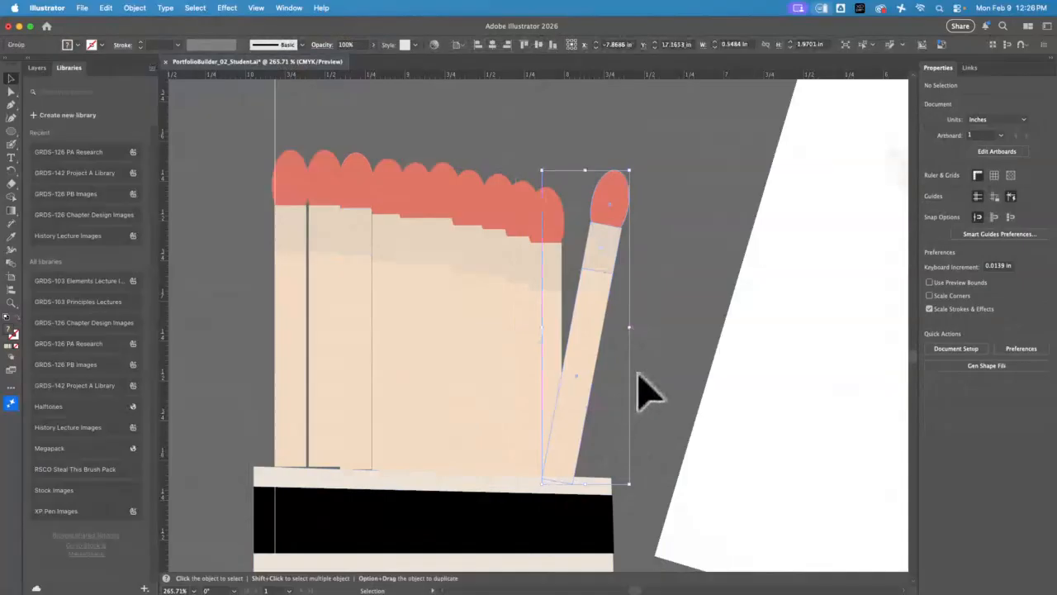
{"action": "left_click", "coordinate": [637, 373]}
{"action": "left_click_drag", "start_coordinate": [352, 441], "coordinate": [291, 431]}
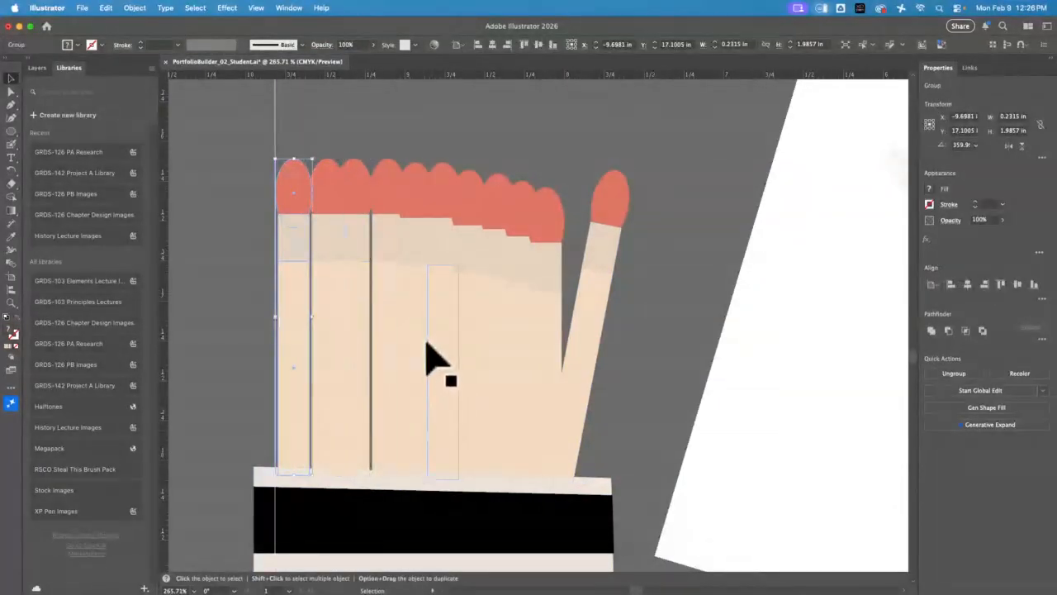
{"action": "left_click_drag", "start_coordinate": [415, 332], "coordinate": [509, 244]}
{"action": "left_click", "coordinate": [651, 295]}
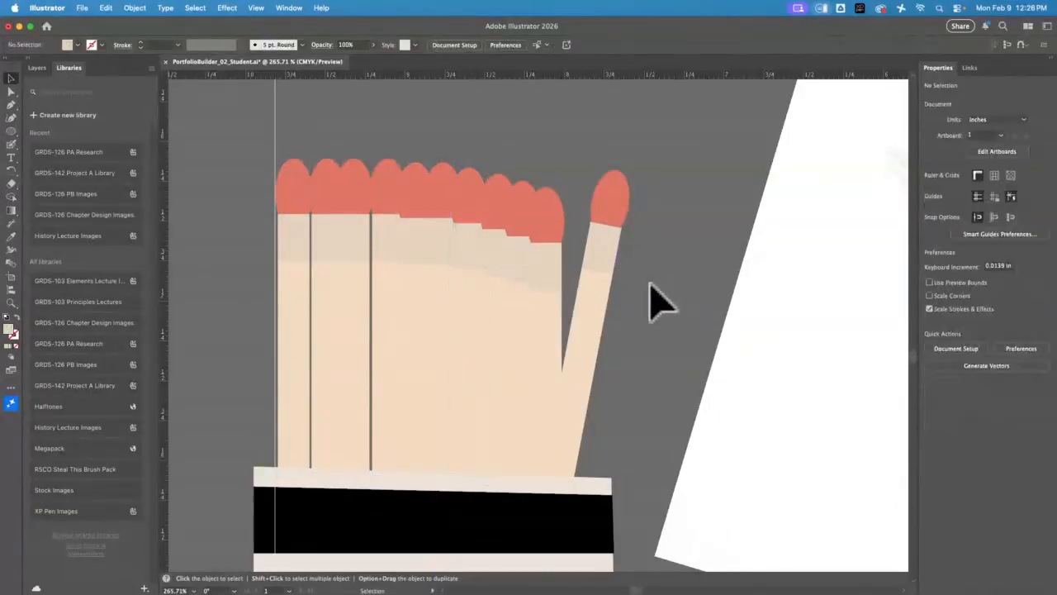
Trace the open matchbook's back cover behind the matches in the reference photo as a straight-sided Pen tool shape, including the upper-left flap
{"action": "key", "text": "super+0"}
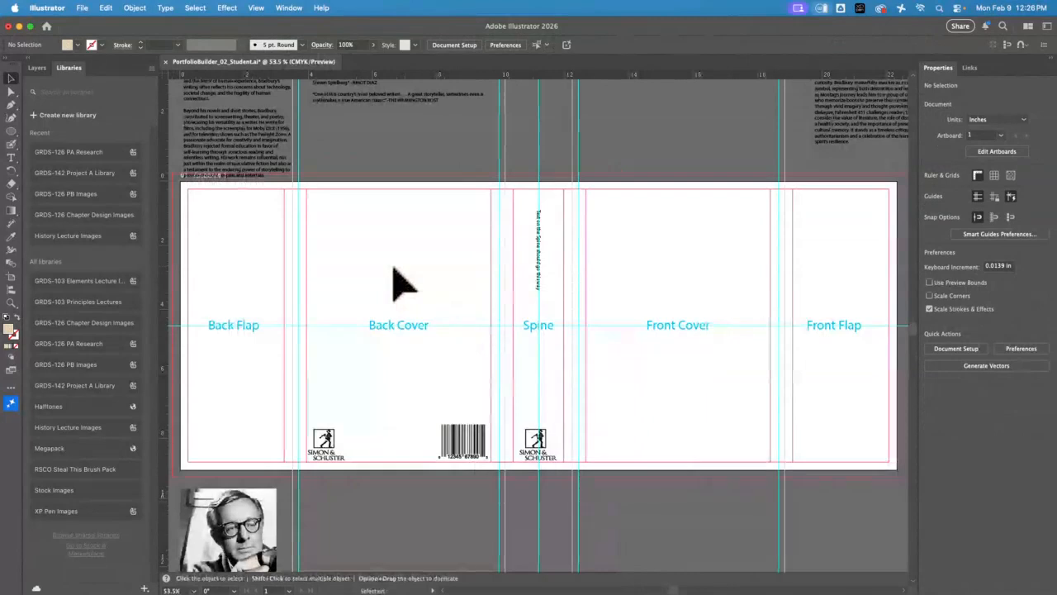
{"action": "left_click_drag", "start_coordinate": [276, 301], "coordinate": [282, 303]}
{"action": "left_click_drag", "start_coordinate": [367, 348], "coordinate": [725, 325]}
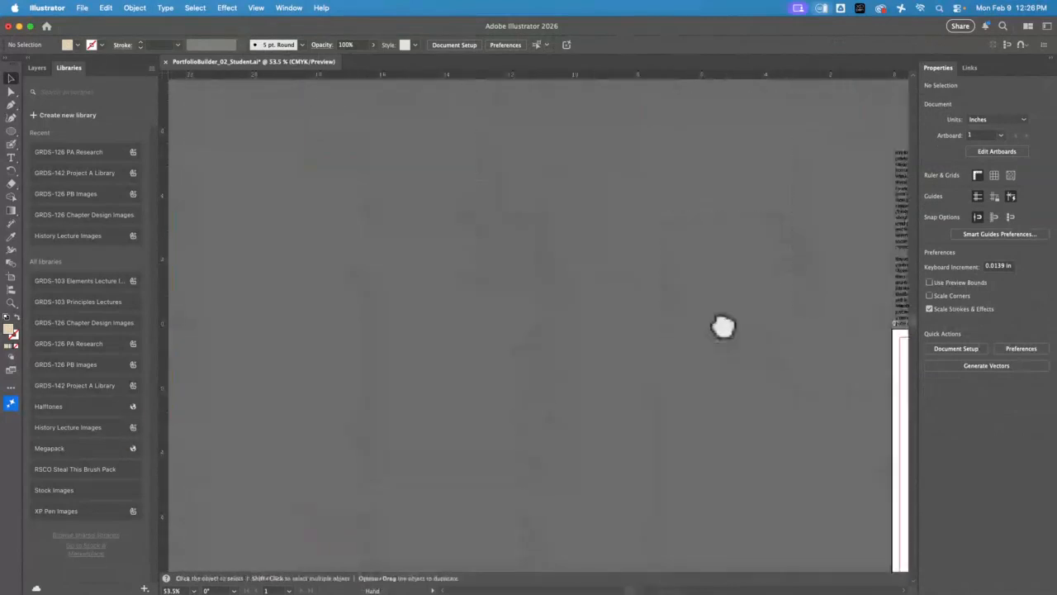
{"action": "left_click_drag", "start_coordinate": [490, 526], "coordinate": [317, 191]}
{"action": "left_click_drag", "start_coordinate": [500, 347], "coordinate": [523, 118]}
{"action": "left_click_drag", "start_coordinate": [509, 202], "coordinate": [462, 174]}
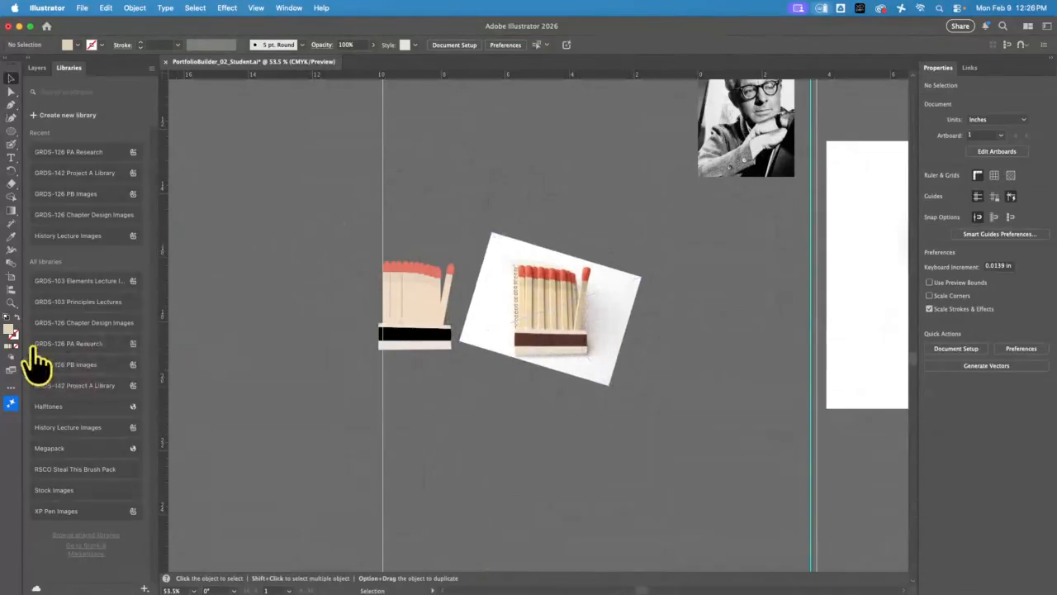
{"action": "left_click", "coordinate": [10, 302]}
{"action": "left_click_drag", "start_coordinate": [538, 314], "coordinate": [748, 477]}
{"action": "left_click_drag", "start_coordinate": [647, 411], "coordinate": [475, 413]}
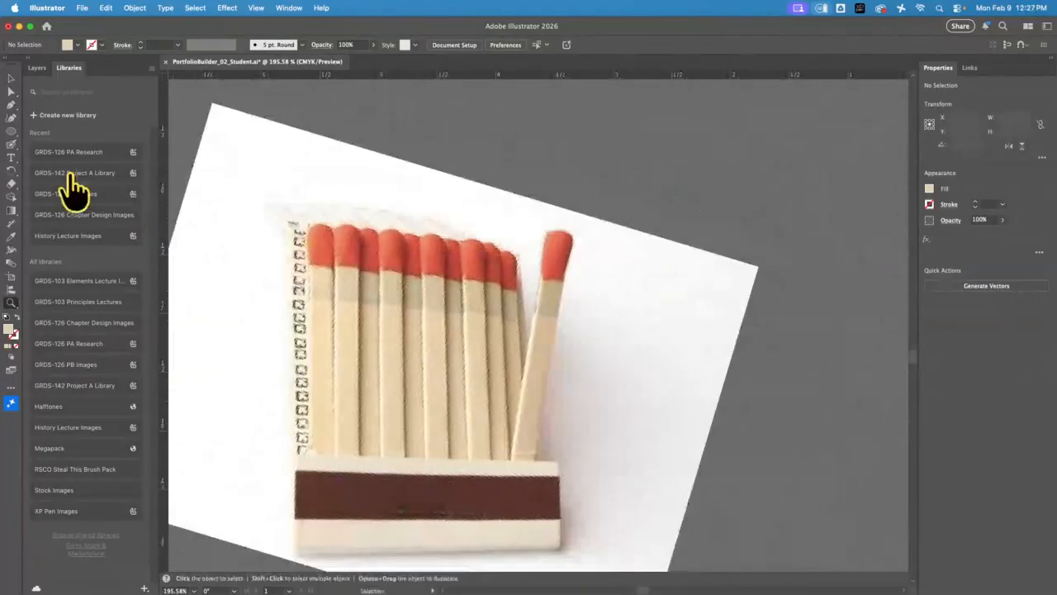
{"action": "left_click", "coordinate": [11, 105]}
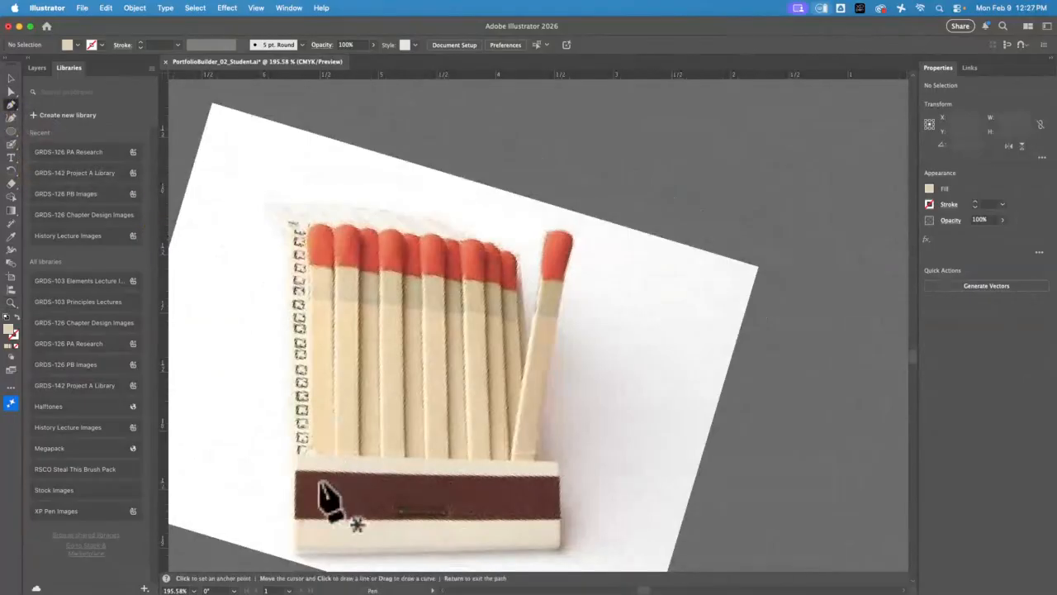
{"action": "left_click", "coordinate": [291, 457]}
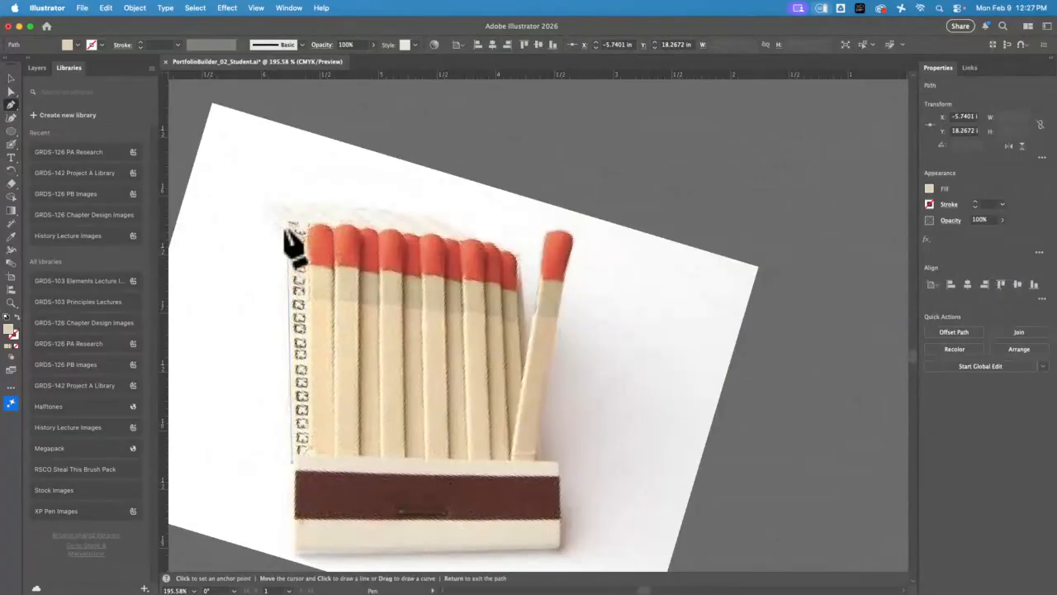
{"action": "left_click", "coordinate": [252, 196]}
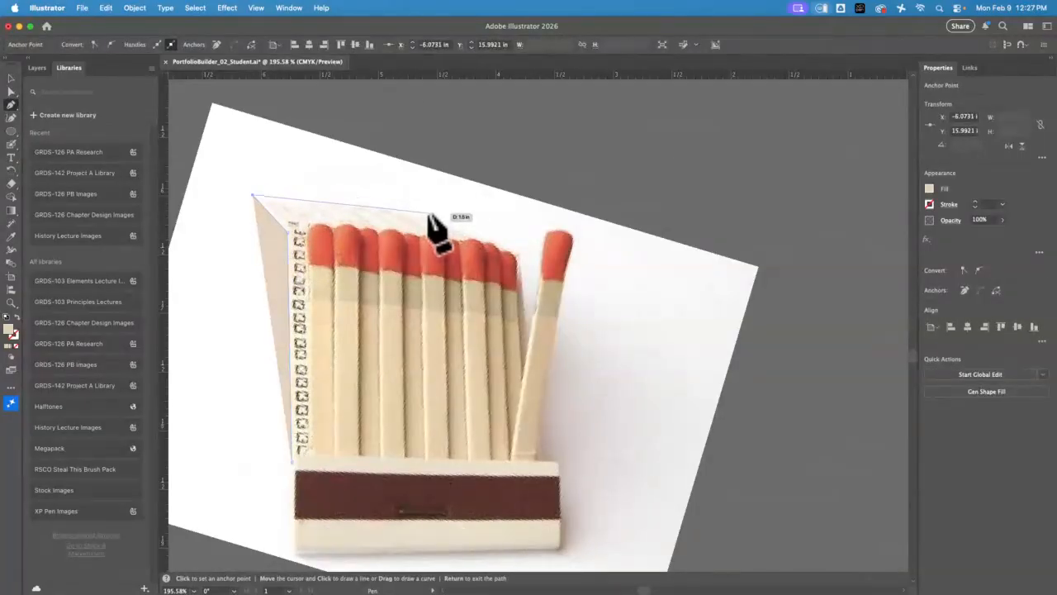
{"action": "left_click", "coordinate": [429, 214]}
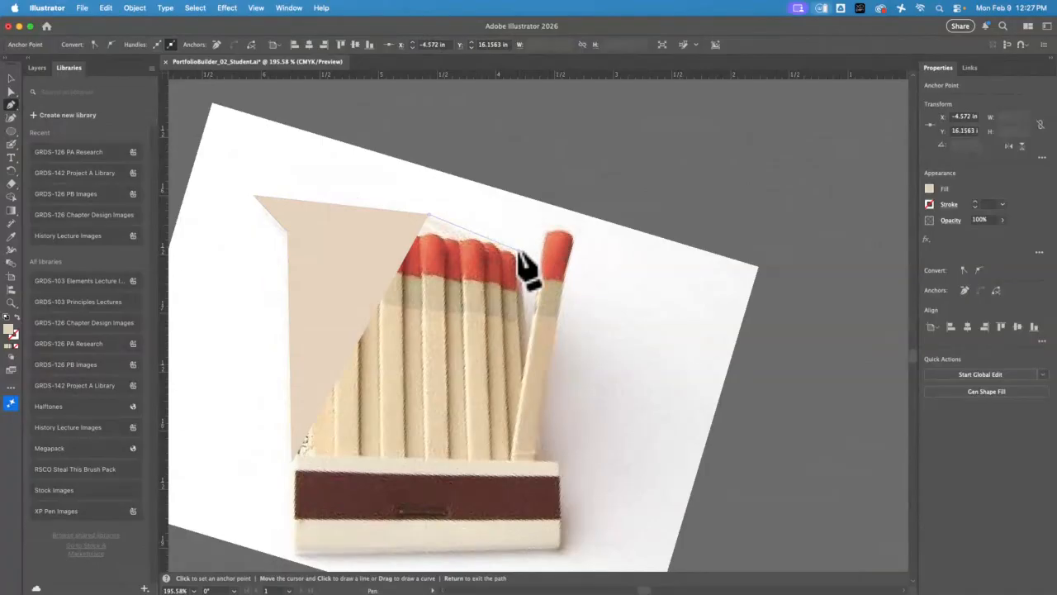
{"action": "left_click", "coordinate": [518, 250]}
{"action": "left_click", "coordinate": [542, 466]}
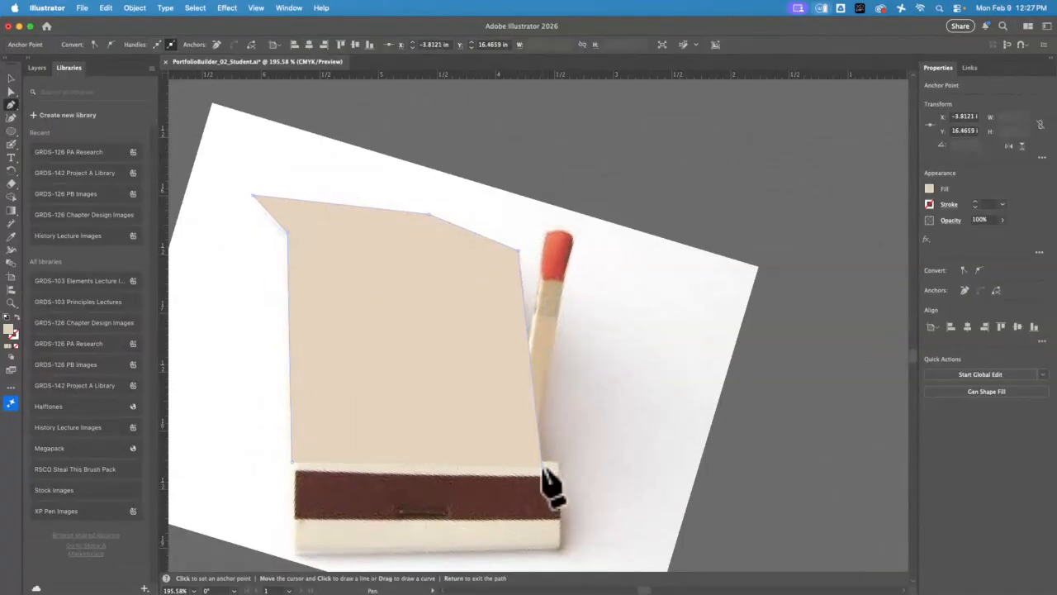
Move the traced back cover shape off part of the photo and fill it with a light cream sampled from the photo
{"action": "left_click", "coordinate": [11, 78]}
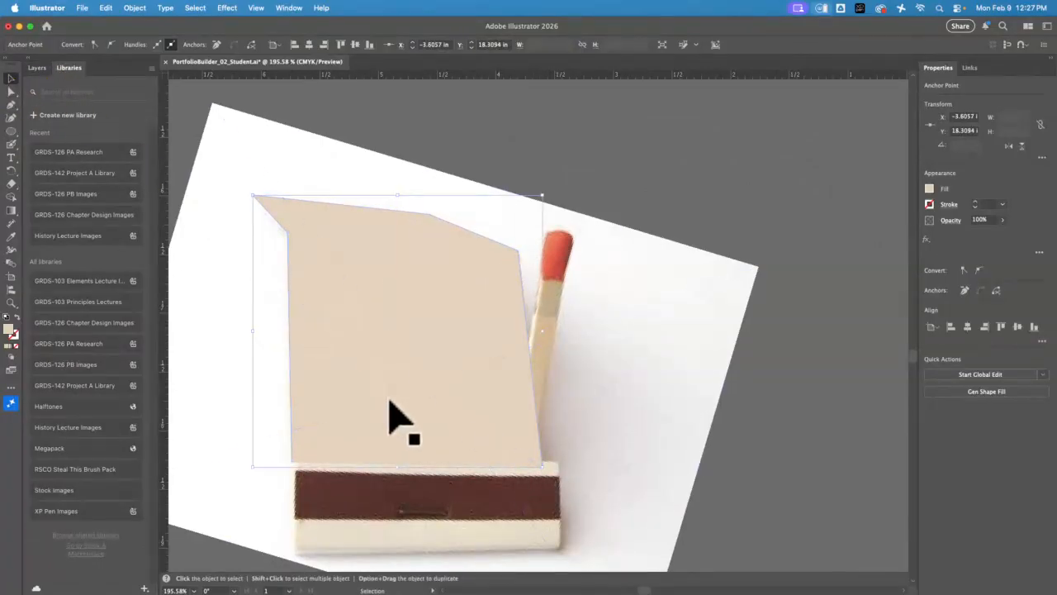
{"action": "left_click_drag", "start_coordinate": [393, 408], "coordinate": [491, 309]}
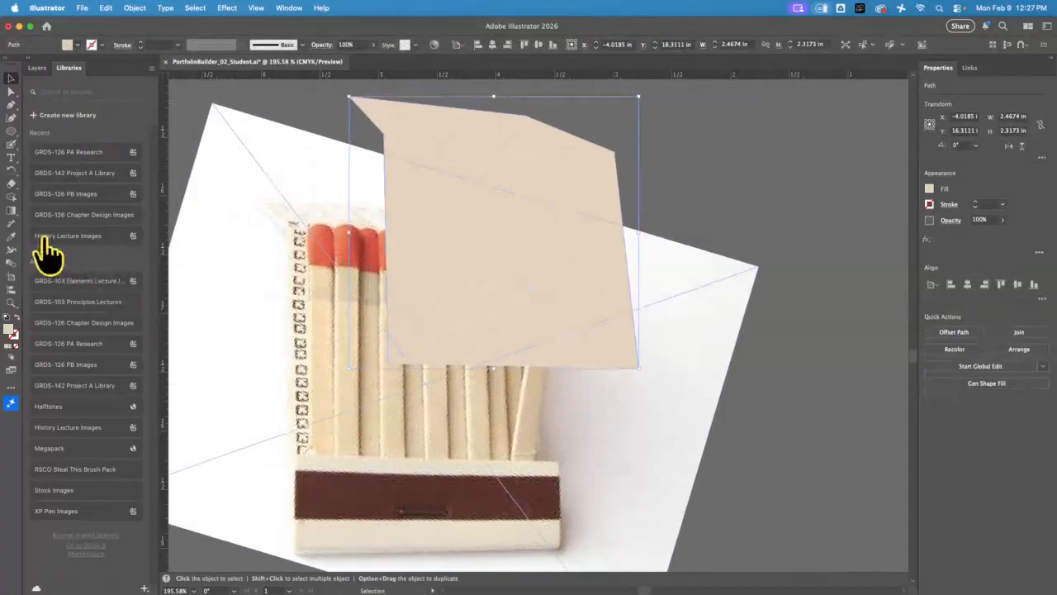
{"action": "left_click", "coordinate": [11, 235]}
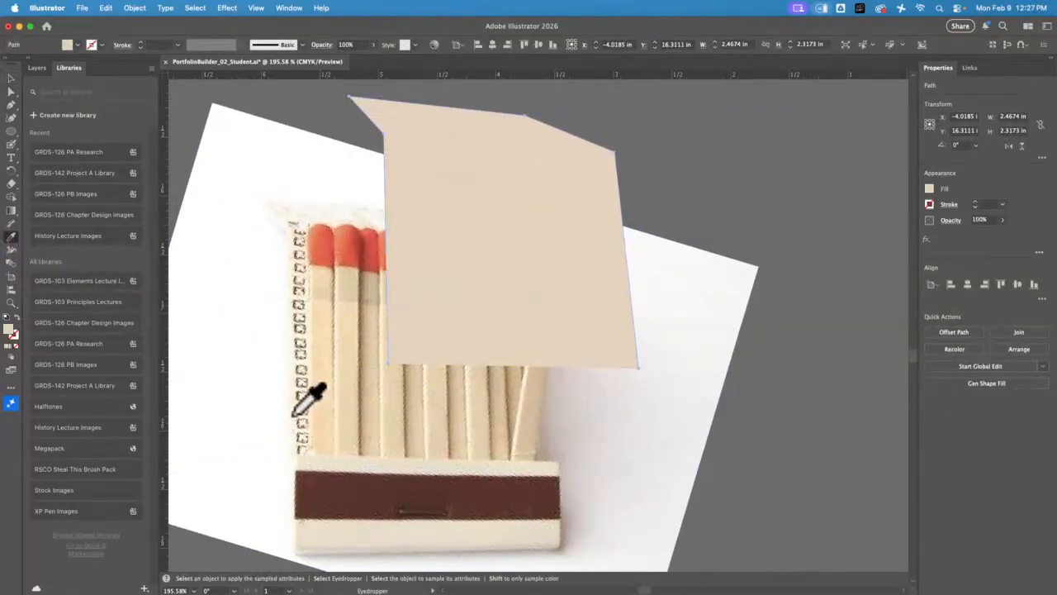
{"action": "left_click", "coordinate": [283, 394]}
{"action": "left_click", "coordinate": [12, 79]}
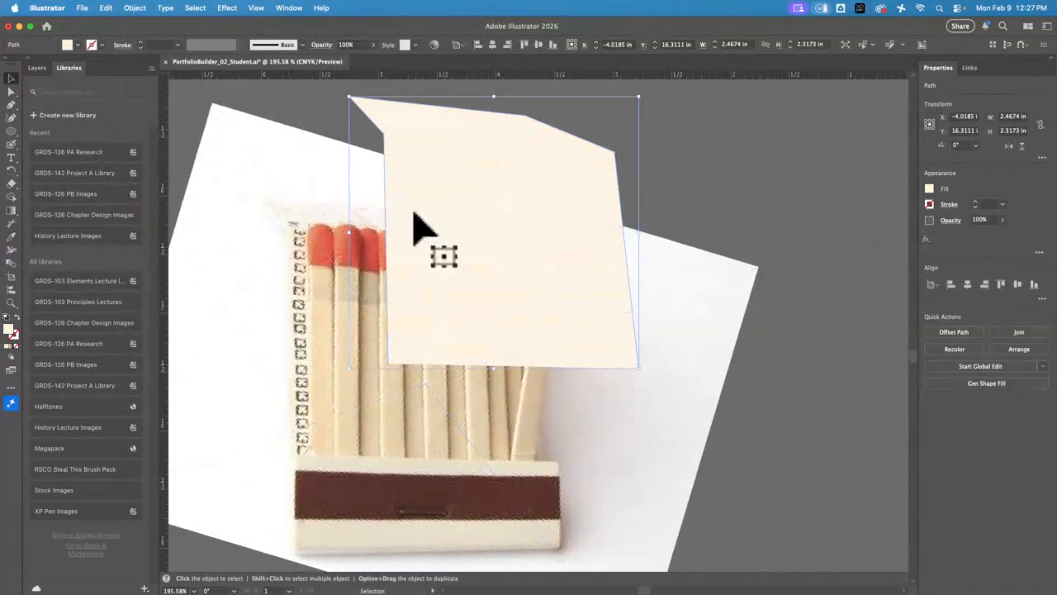
Move the cream back cover shape onto the matchbook illustration, aligning its lower edge with the base above the black striker strip
{"action": "left_click_drag", "start_coordinate": [326, 228], "coordinate": [675, 281]}
{"action": "left_click_drag", "start_coordinate": [818, 295], "coordinate": [215, 353]}
{"action": "left_click_drag", "start_coordinate": [492, 204], "coordinate": [637, 158]}
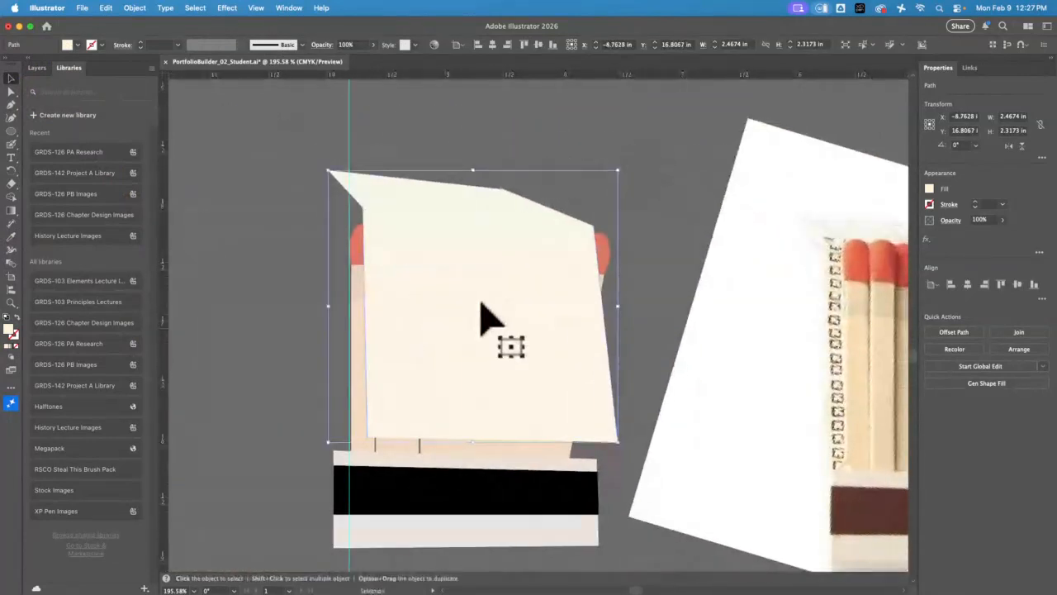
{"action": "left_click_drag", "start_coordinate": [484, 319], "coordinate": [454, 325]}
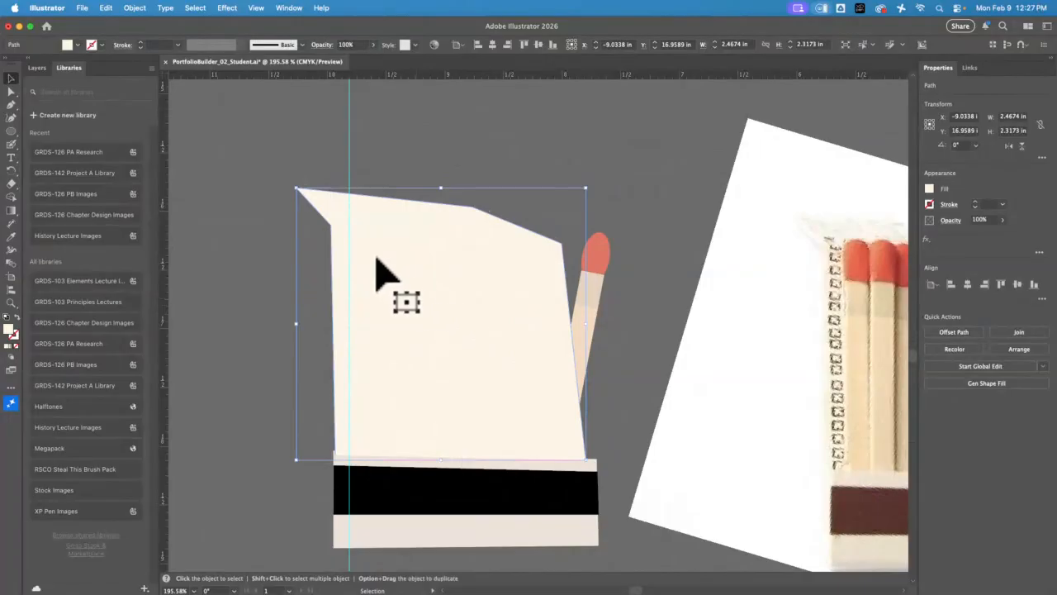
Send the cream back cover shape behind the illustrated matches and deselect it
{"action": "left_click", "coordinate": [135, 8]}
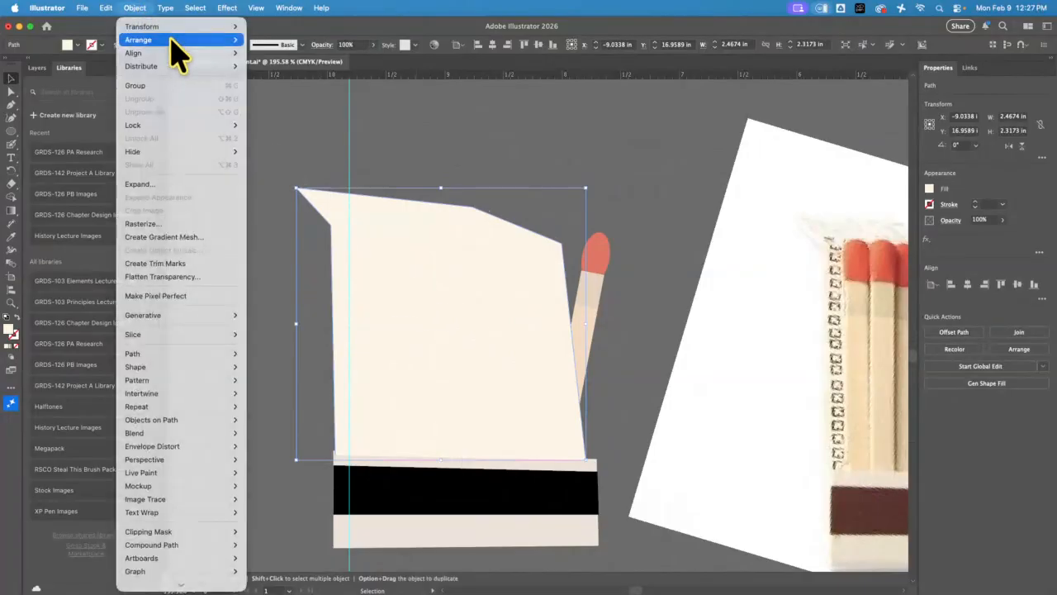
{"action": "mouse_move", "coordinate": [198, 40]}
{"action": "left_click", "coordinate": [330, 92]}
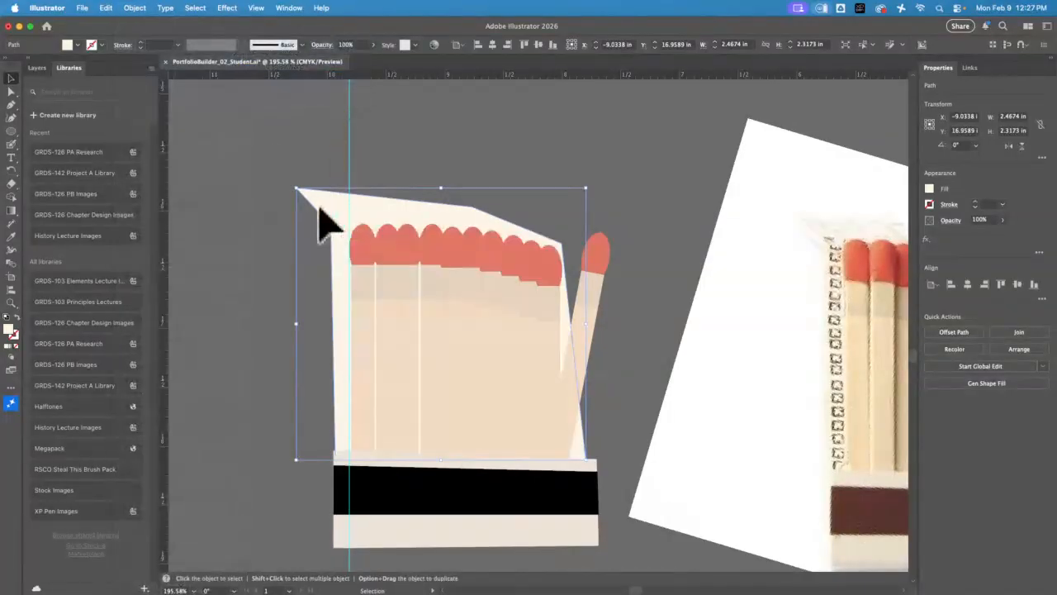
{"action": "left_click", "coordinate": [520, 349], "text": "shift"}
{"action": "left_click", "coordinate": [666, 240]}
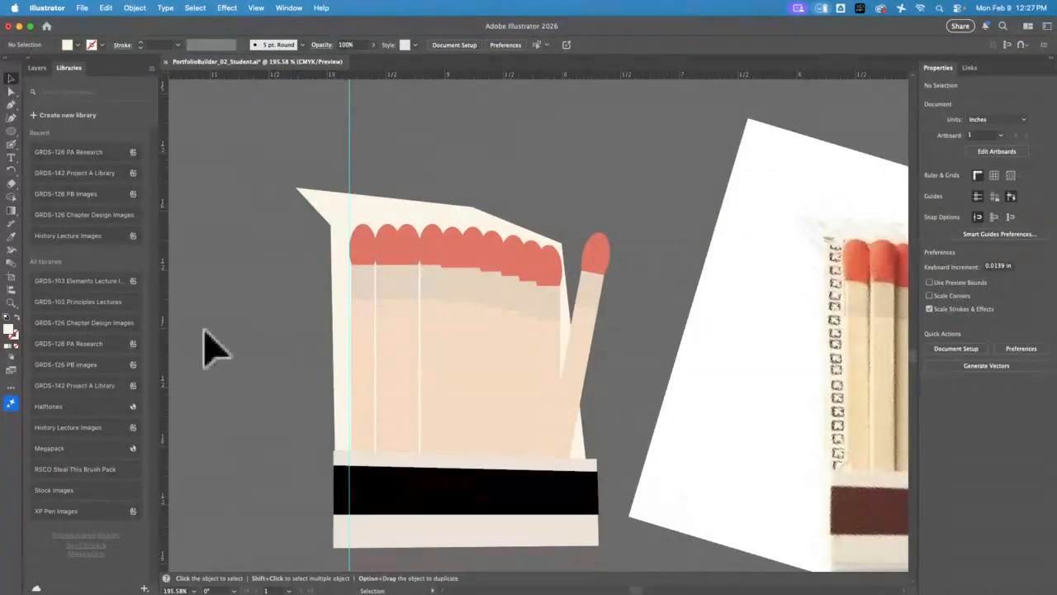
Switch to Chrome's "book of matches" image results and open the preview of the A Box of Matches book cover
{"action": "left_click", "coordinate": [18, 26]}
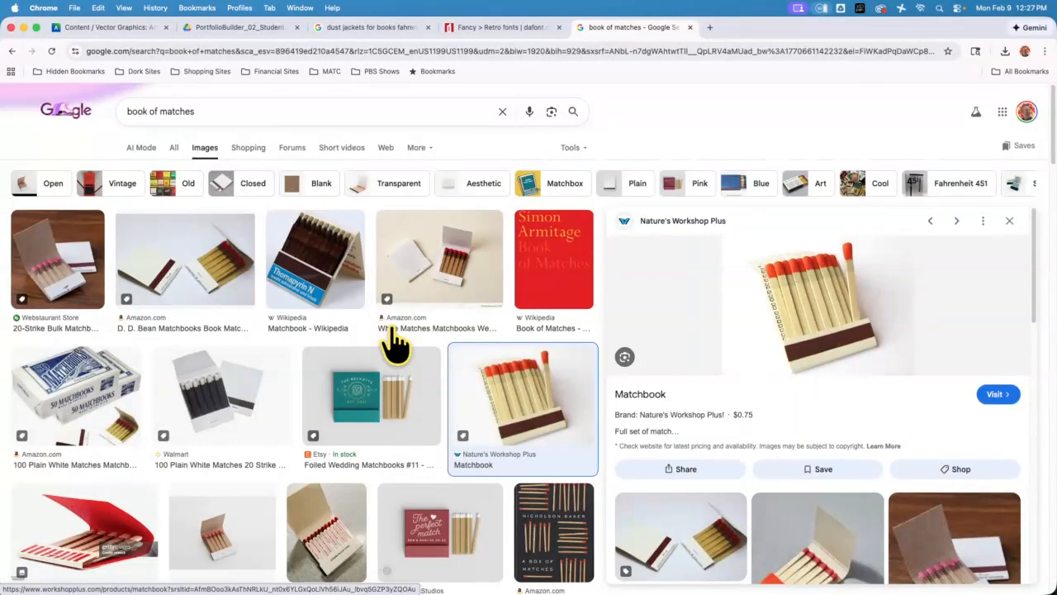
{"action": "left_click", "coordinate": [557, 525]}
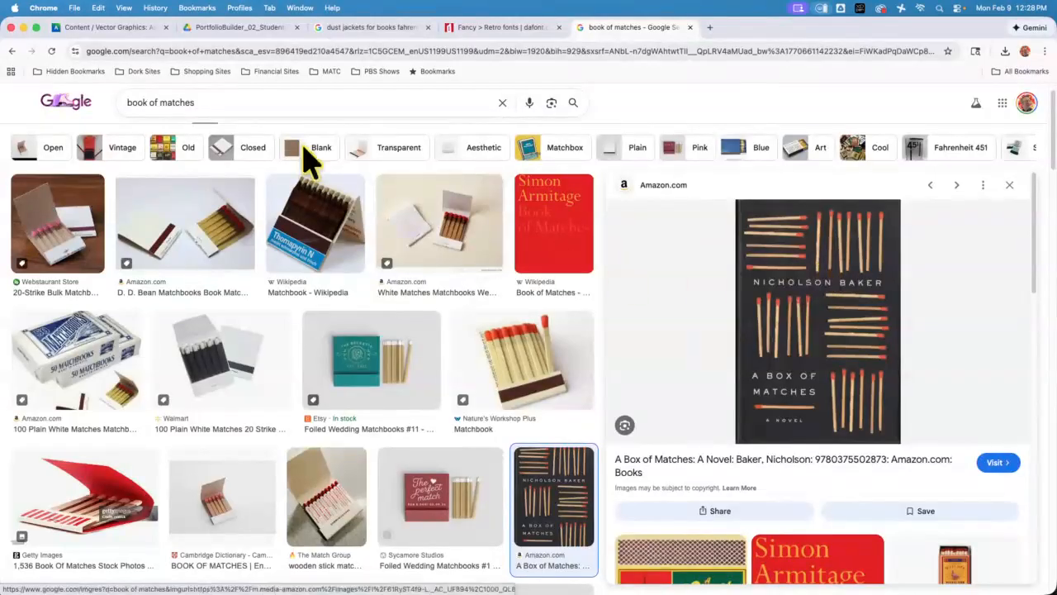
{"action": "right_click", "coordinate": [803, 281]}
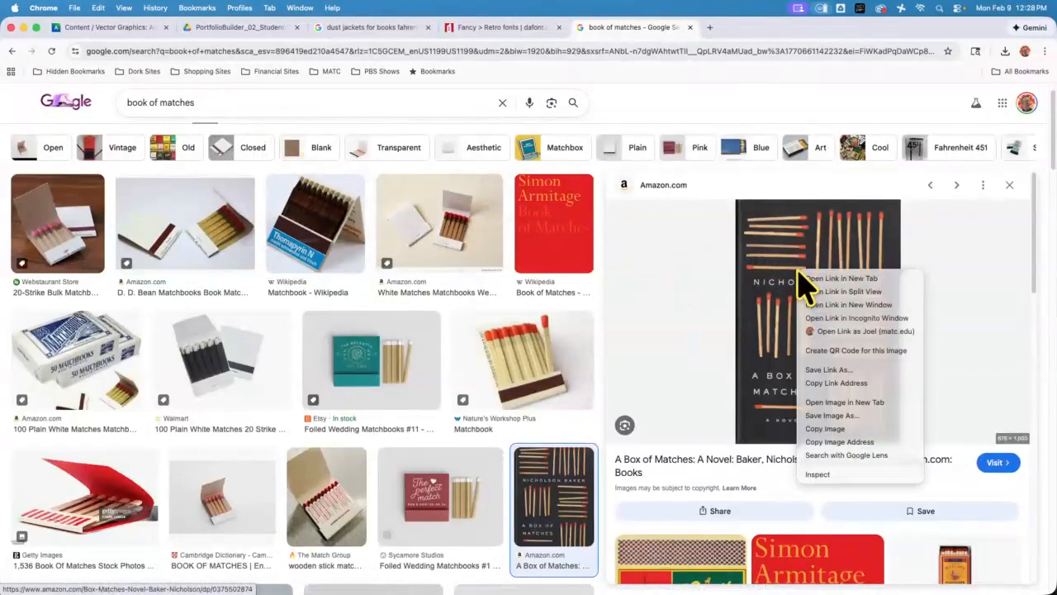
{"action": "left_click", "coordinate": [865, 370]}
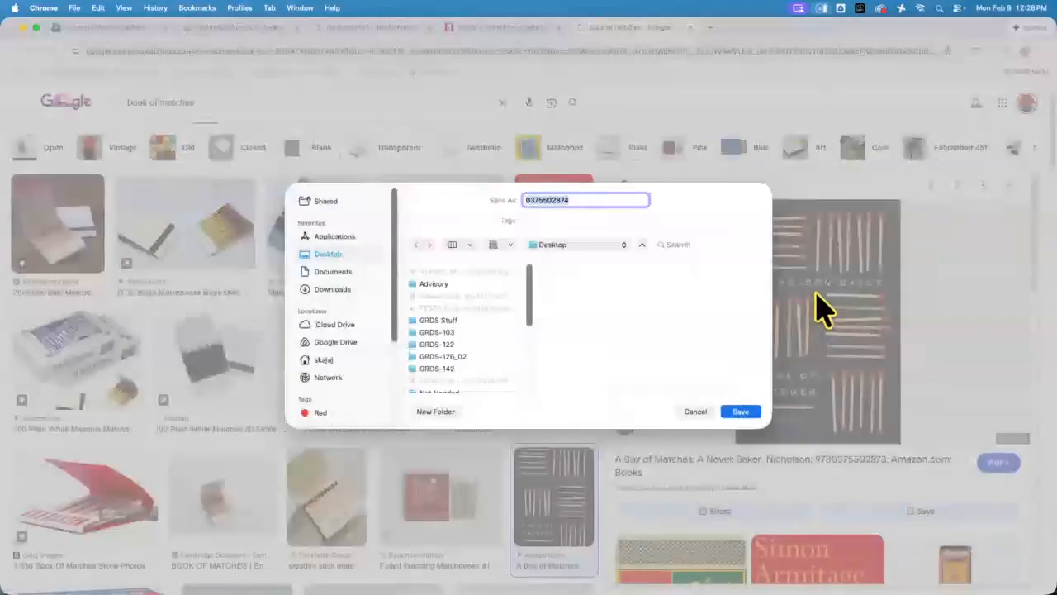
{"action": "left_click", "coordinate": [696, 411]}
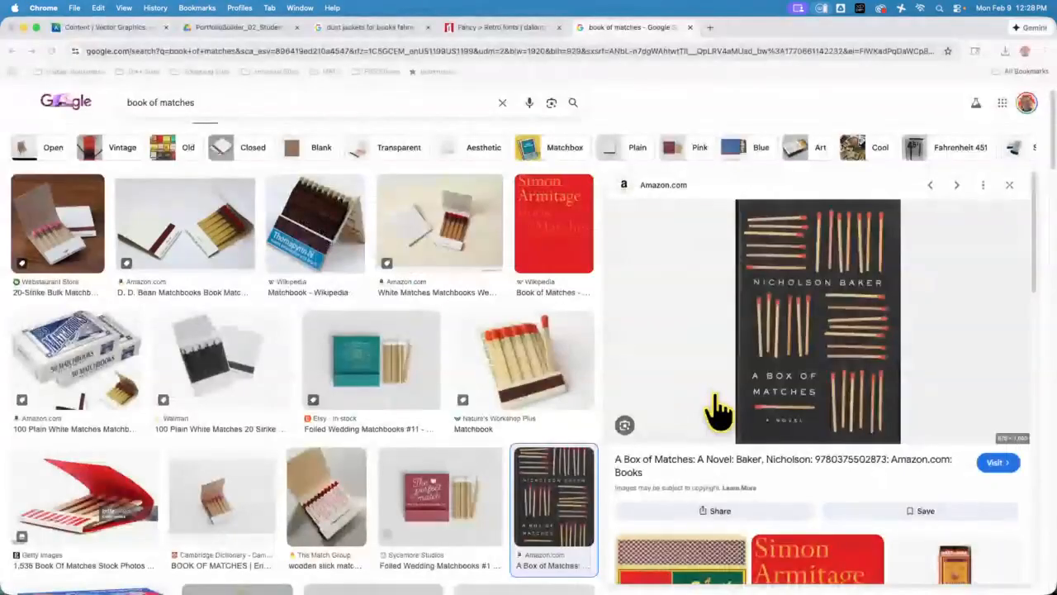
Save the A Box of Matches cover image to the Desktop
{"action": "right_click", "coordinate": [793, 312]}
{"action": "left_click", "coordinate": [845, 456]}
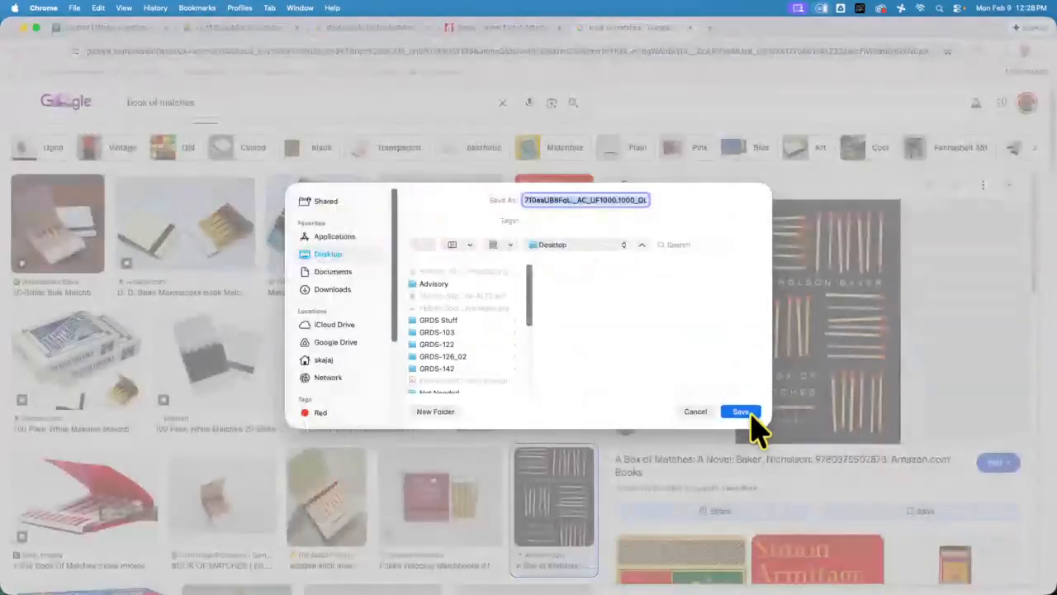
{"action": "left_click", "coordinate": [748, 411]}
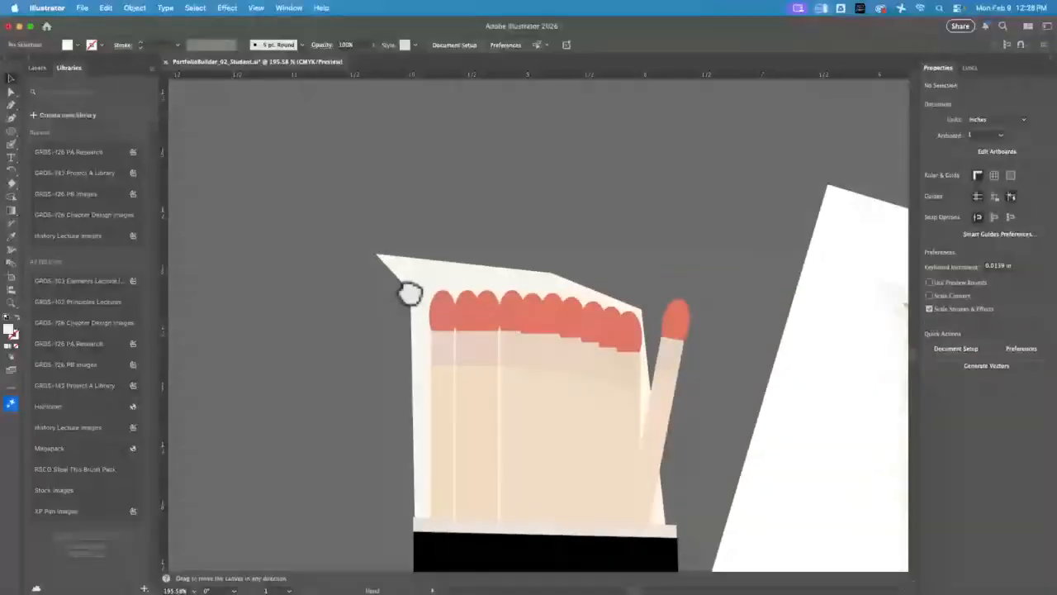
Place the saved A Box of Matches cover JPG in Illustrator beside the matchbook illustration, shifting it so the upright matches are in view
{"action": "scroll", "coordinate": [401, 292], "scroll_direction": "left", "scroll_amount": 10}
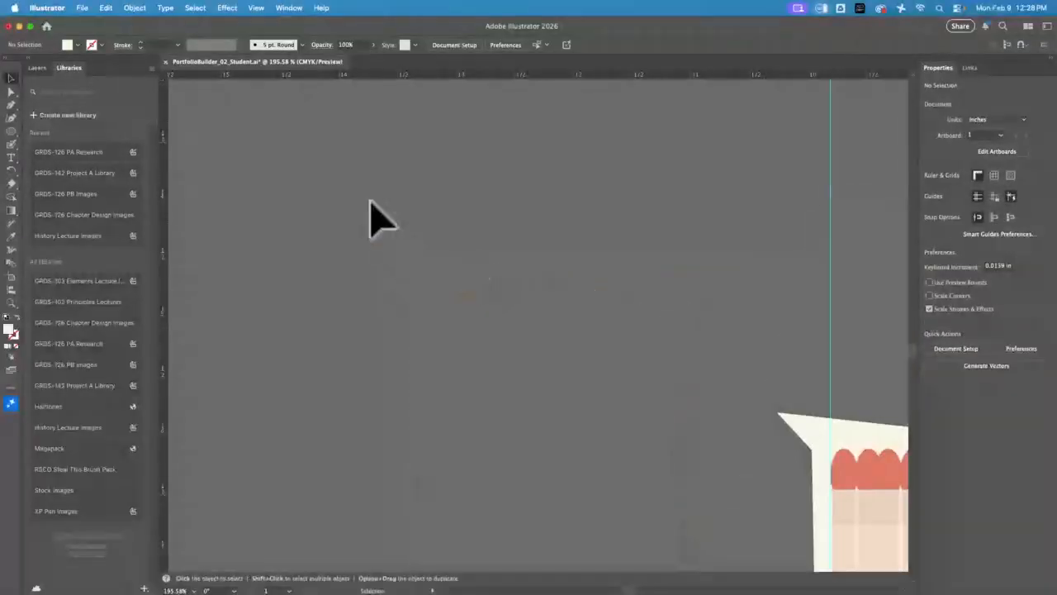
{"action": "left_click", "coordinate": [80, 10]}
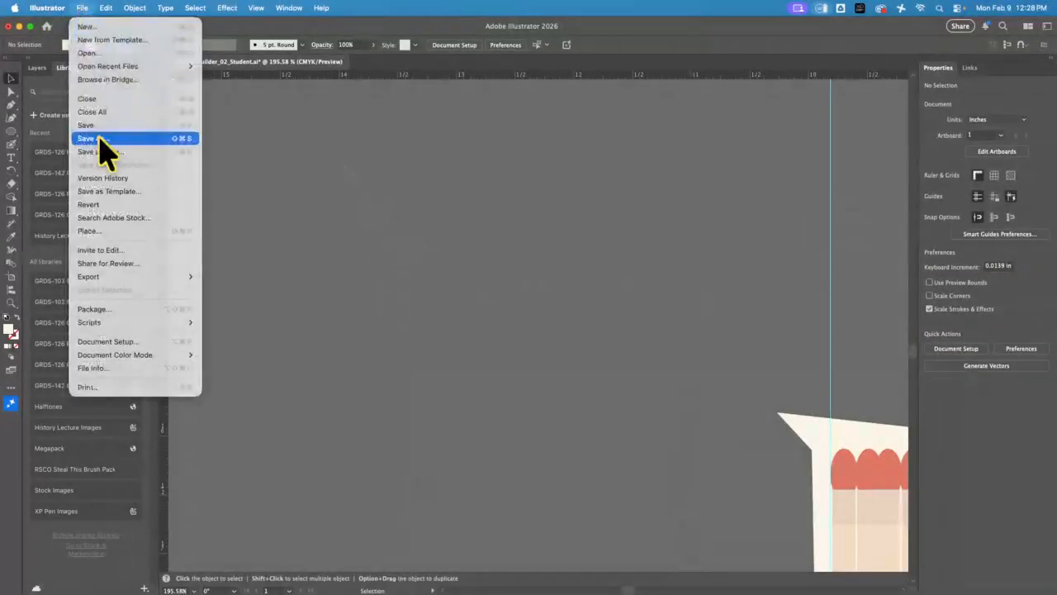
{"action": "left_click", "coordinate": [103, 229]}
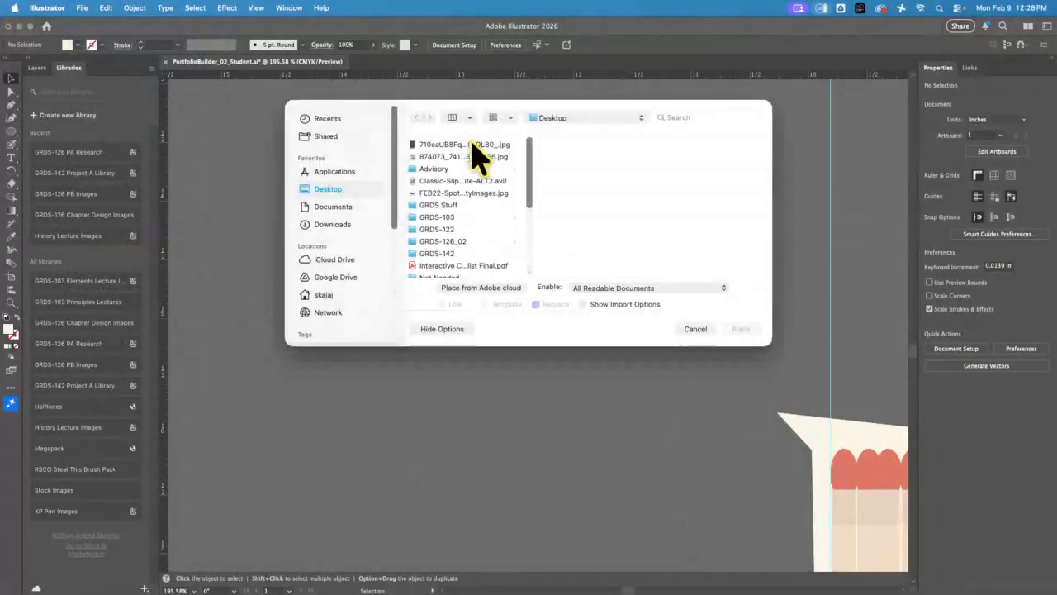
{"action": "left_click", "coordinate": [477, 145]}
{"action": "left_click", "coordinate": [743, 329]}
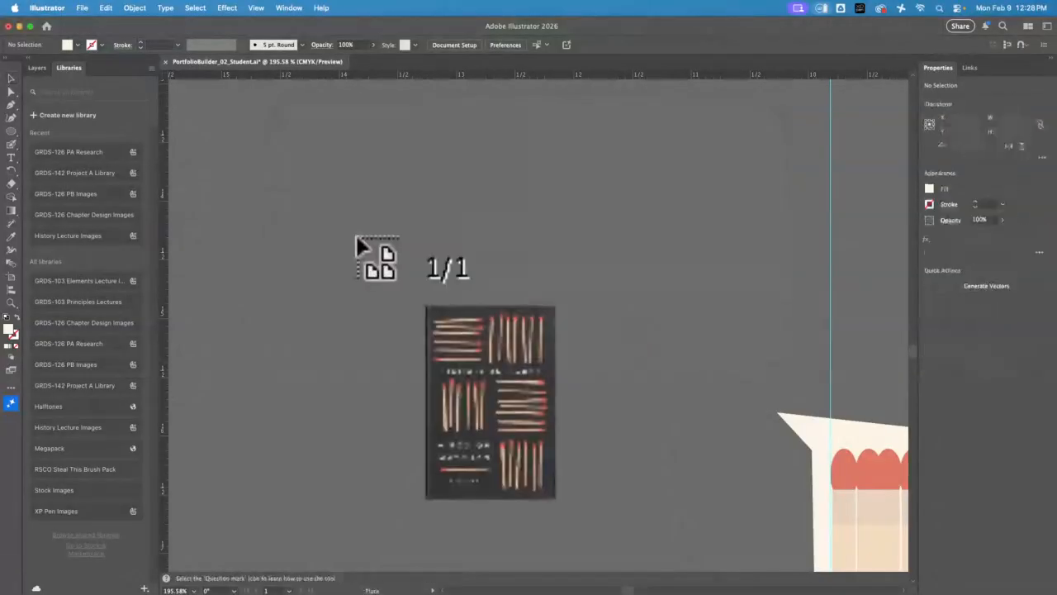
{"action": "left_click", "coordinate": [313, 178]}
{"action": "left_click_drag", "start_coordinate": [582, 312], "coordinate": [284, 189]}
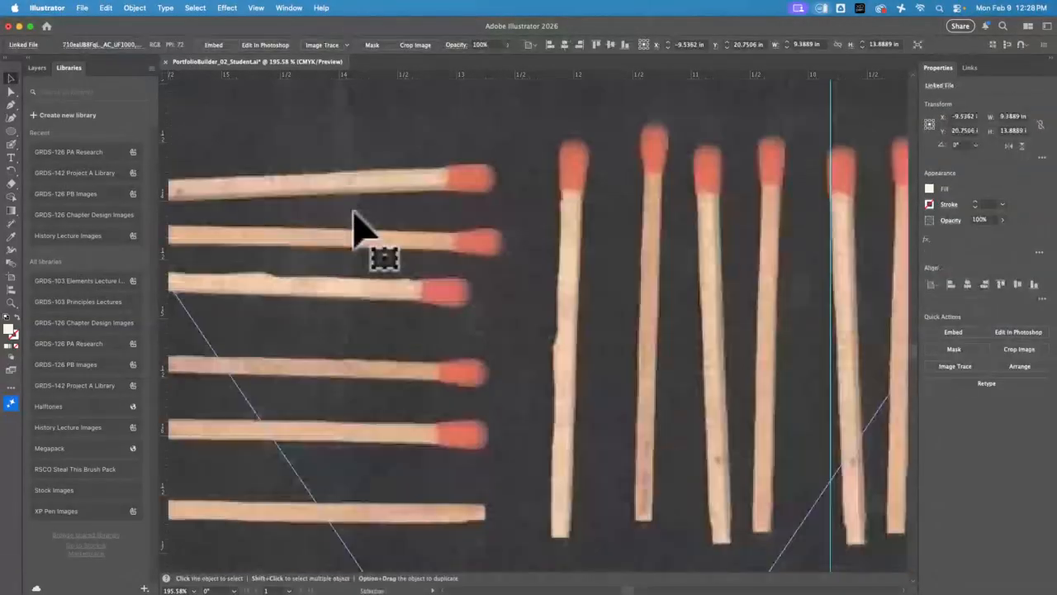
{"action": "left_click_drag", "start_coordinate": [564, 293], "coordinate": [350, 287]}
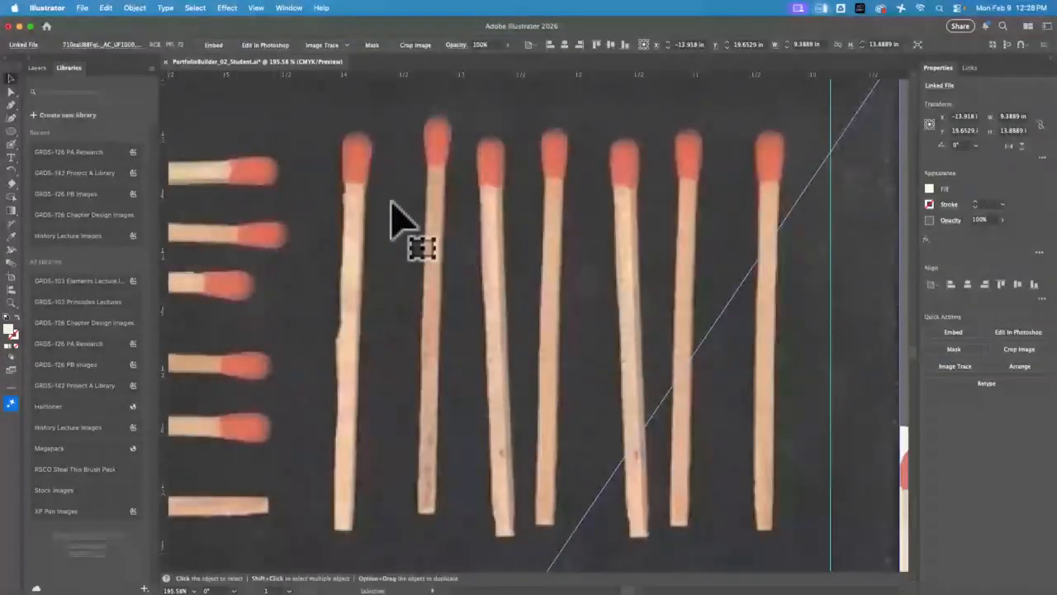
Draw a rectangle about 0.18 by 2.95 in over the second upright match's stick, tilted and positioned to follow it
{"action": "left_click_drag", "start_coordinate": [11, 132], "coordinate": [54, 136]}
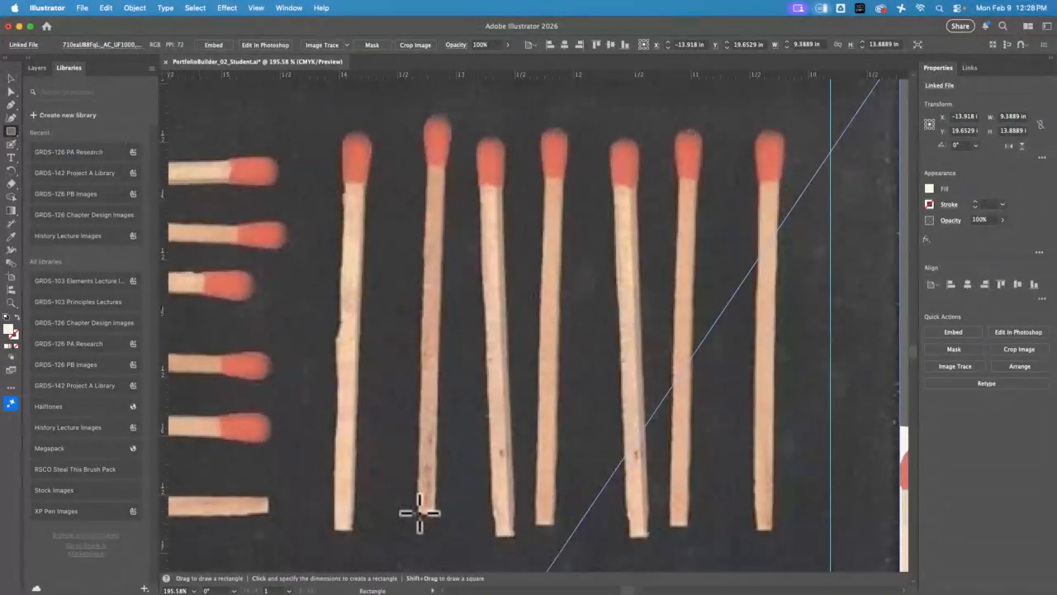
{"action": "left_click_drag", "start_coordinate": [420, 513], "coordinate": [447, 159]}
{"action": "left_click", "coordinate": [11, 78]}
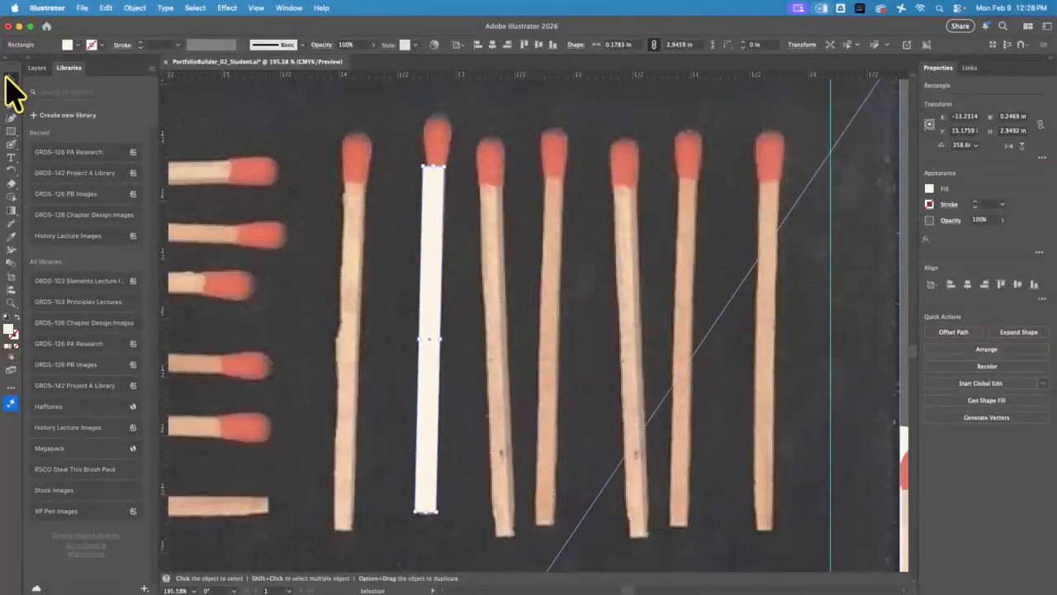
{"action": "left_click_drag", "start_coordinate": [415, 251], "coordinate": [416, 289]}
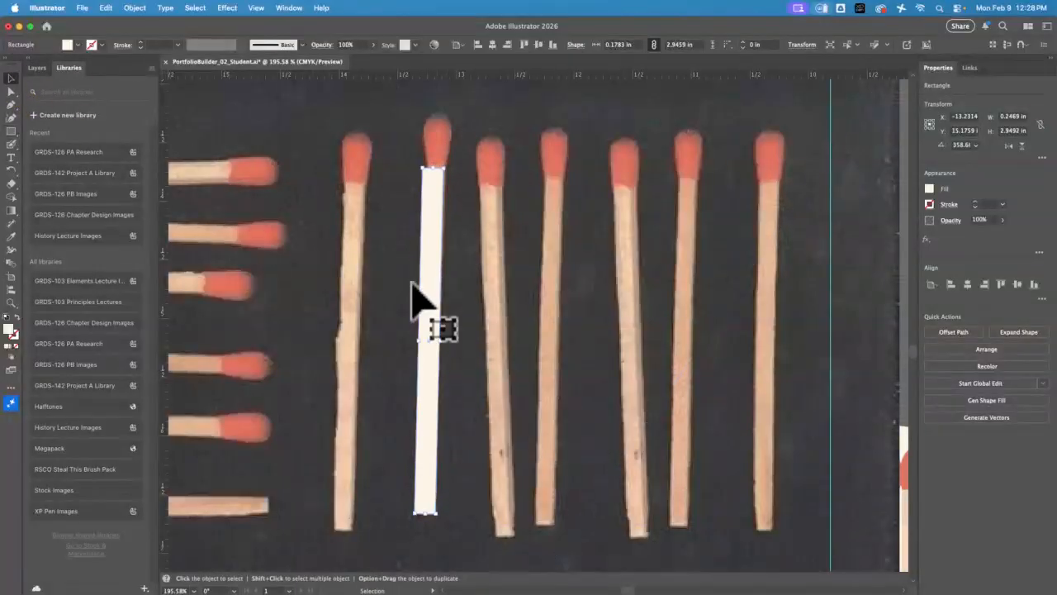
Fill the stick rectangle with the tan sampled from the neighbouring match and shift it to line up under the second match's head
{"action": "left_click", "coordinate": [10, 236]}
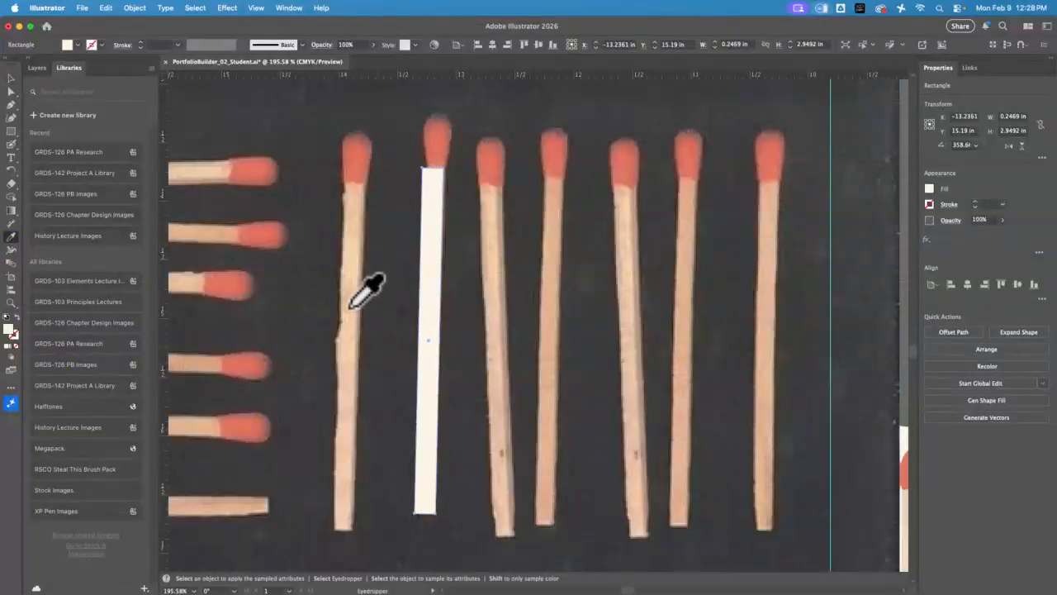
{"action": "left_click", "coordinate": [354, 304]}
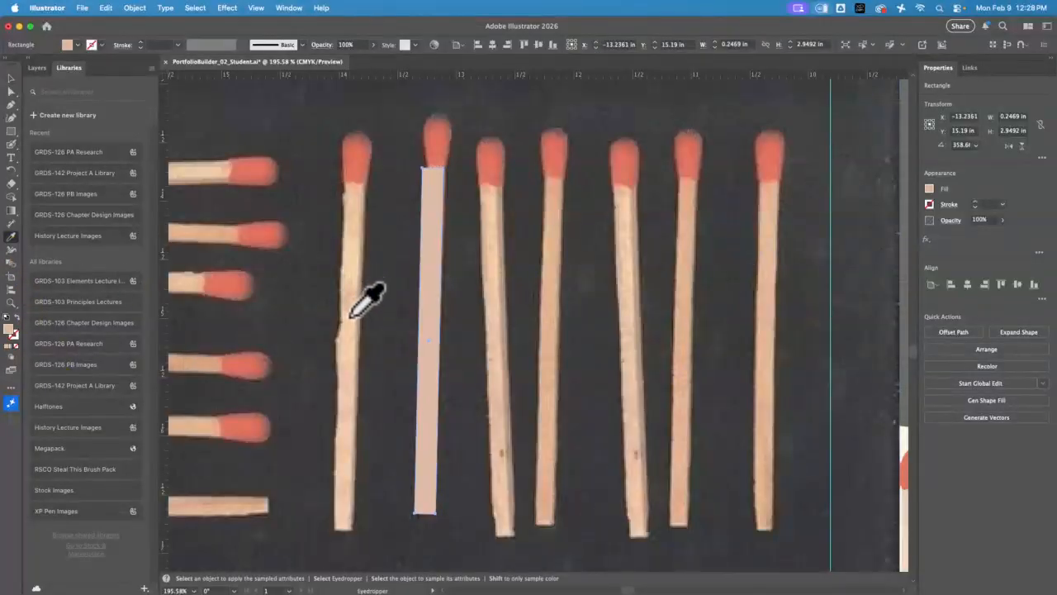
{"action": "left_click", "coordinate": [11, 104]}
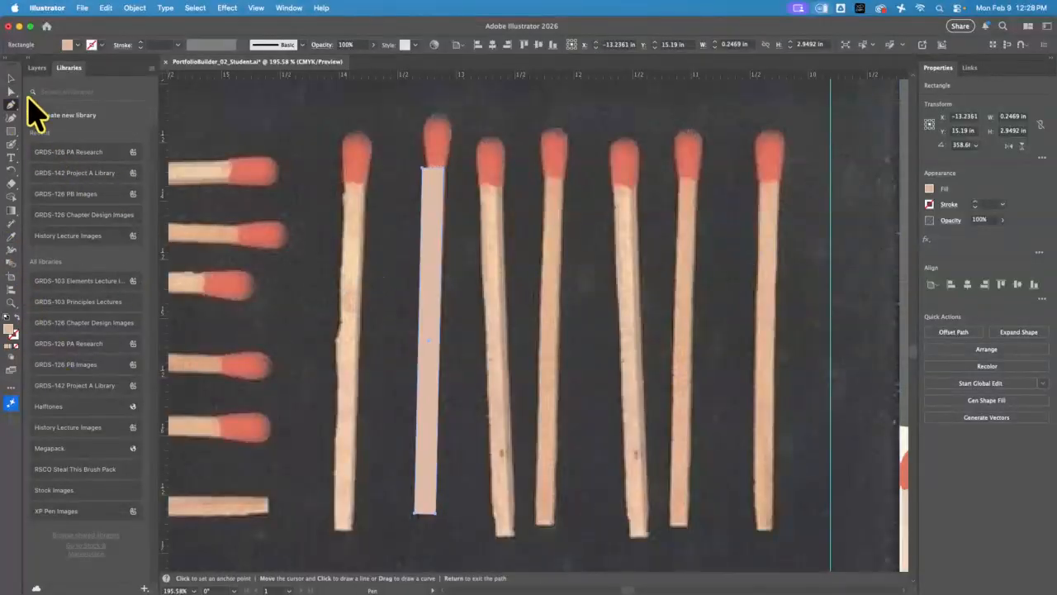
{"action": "left_click", "coordinate": [10, 303]}
{"action": "left_click_drag", "start_coordinate": [434, 120], "coordinate": [589, 460]}
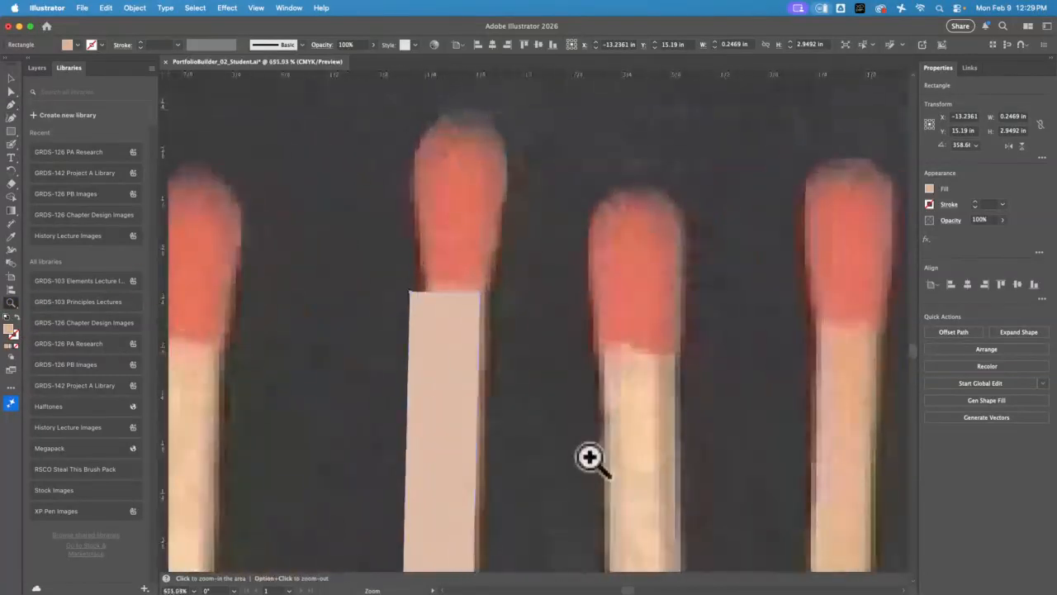
{"action": "left_click", "coordinate": [10, 78]}
{"action": "left_click_drag", "start_coordinate": [438, 357], "coordinate": [451, 354]}
Trace the match head as a closed, rounded Pen path and align its lower corner anchor with the top of the stick
{"action": "left_click", "coordinate": [10, 105]}
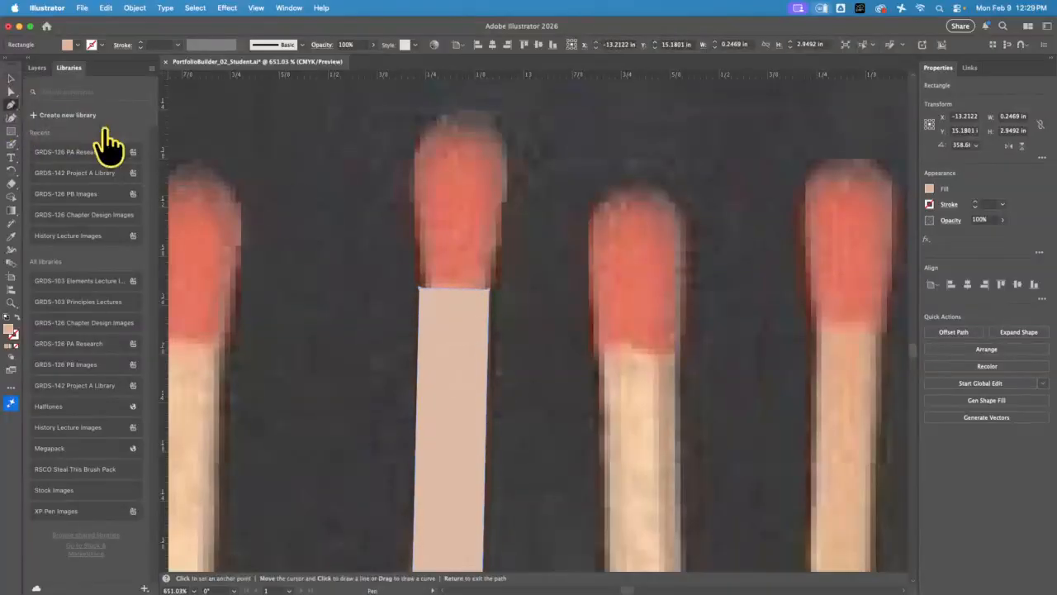
{"action": "left_click", "coordinate": [419, 282]}
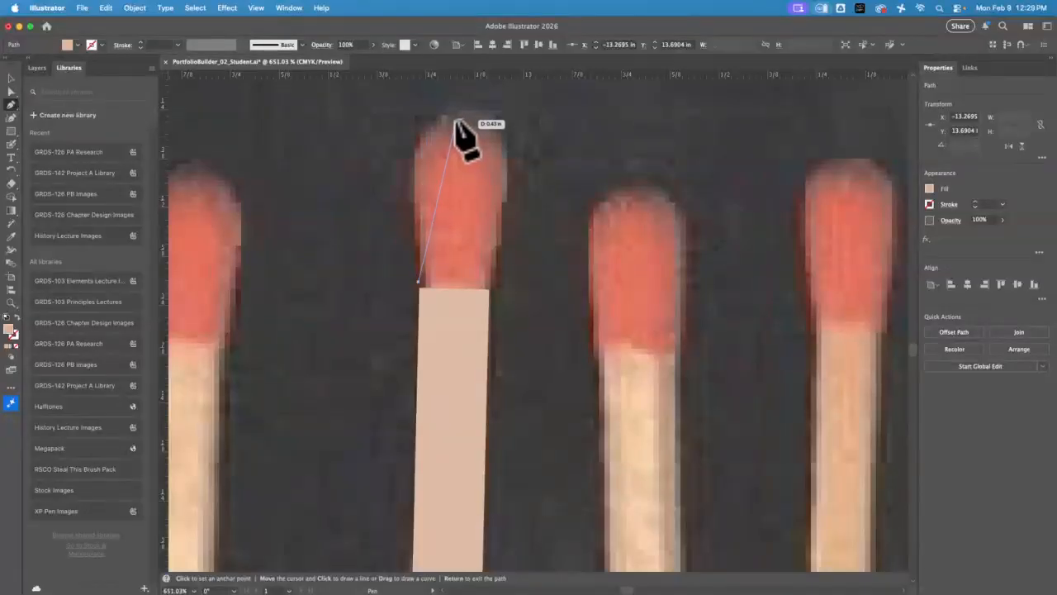
{"action": "left_click_drag", "start_coordinate": [456, 121], "coordinate": [537, 122]}
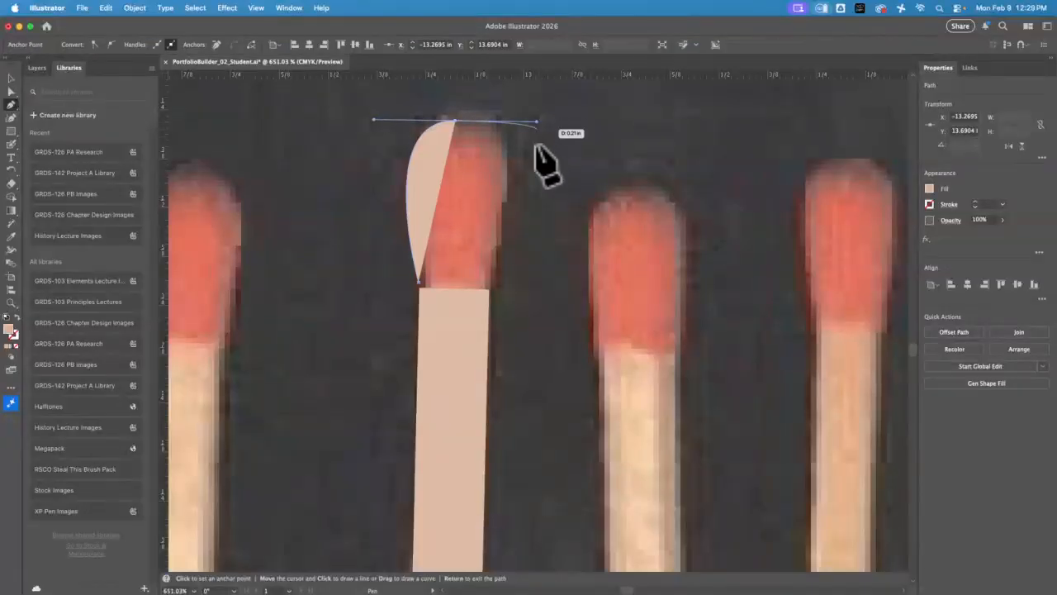
{"action": "left_click", "coordinate": [491, 287]}
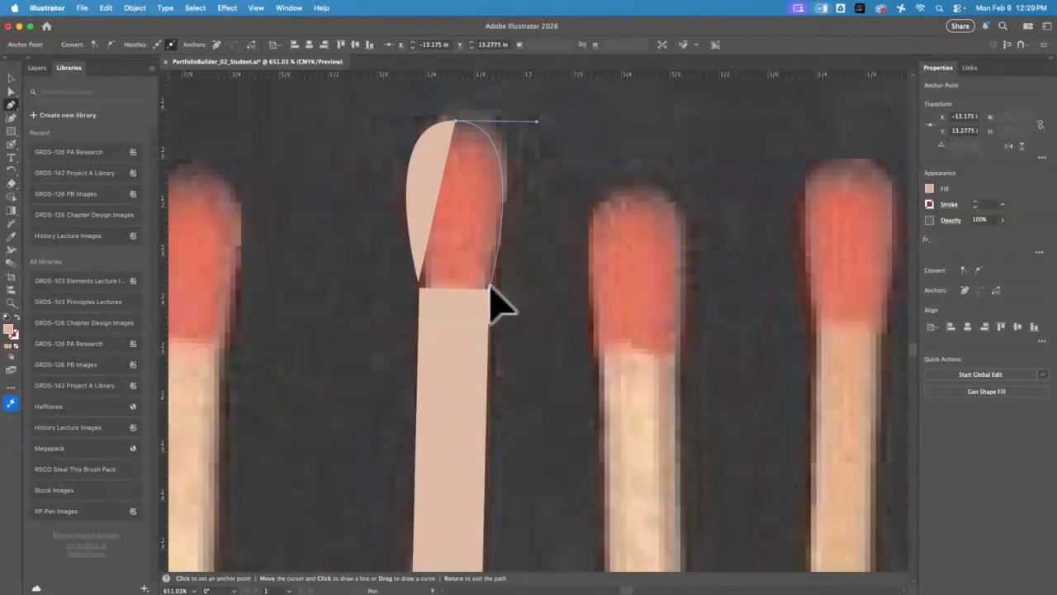
{"action": "left_click", "coordinate": [418, 285]}
{"action": "left_click", "coordinate": [10, 90]}
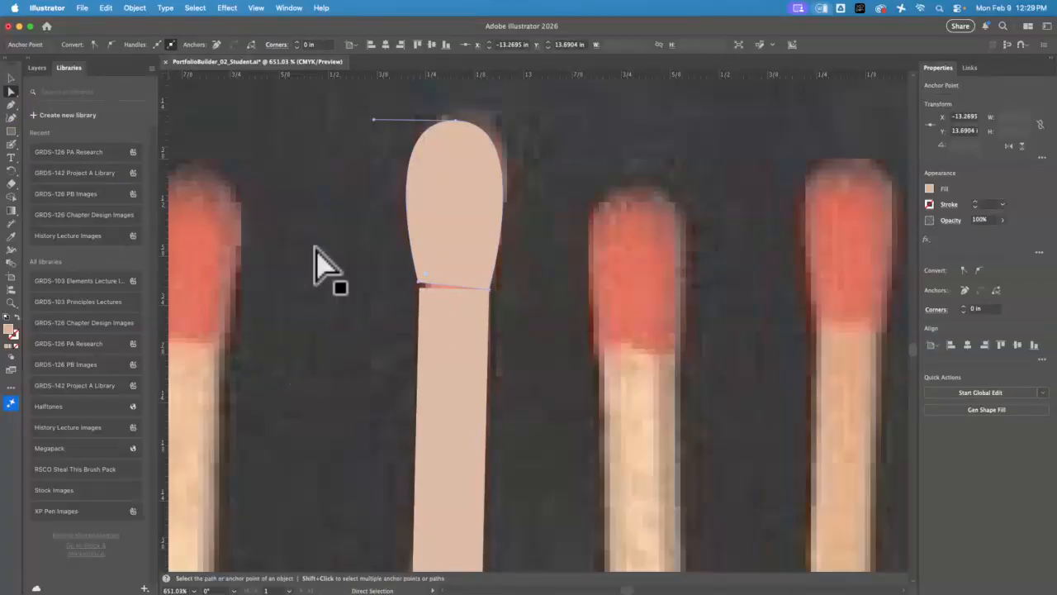
{"action": "left_click_drag", "start_coordinate": [417, 282], "coordinate": [420, 288]}
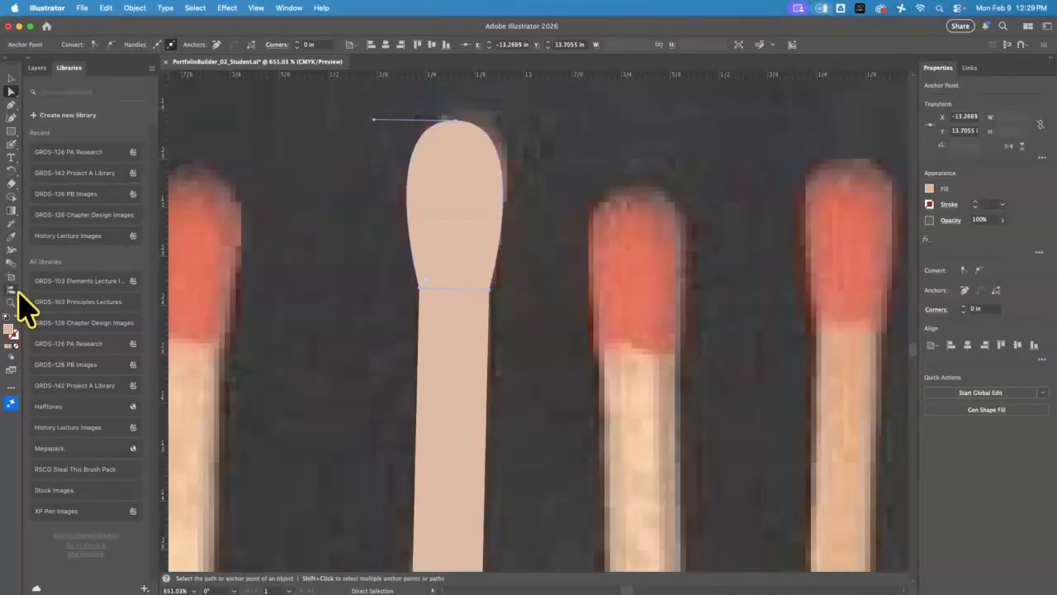
Fill the traced match head with the coral red sampled from the neighbouring match heads in the photo
{"action": "left_click", "coordinate": [12, 237]}
{"action": "left_click", "coordinate": [195, 264]}
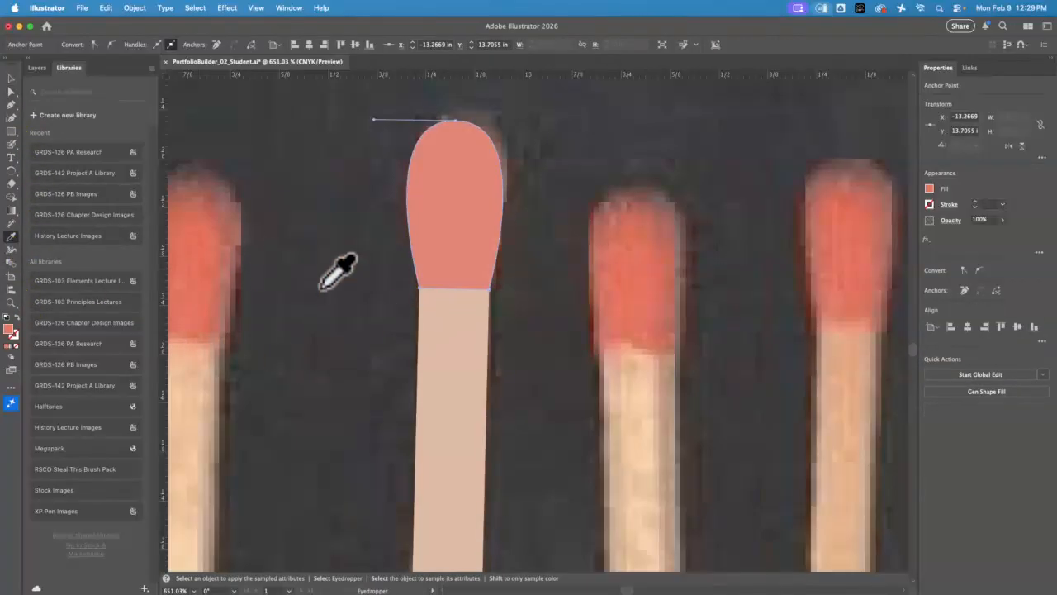
{"action": "left_click", "coordinate": [640, 239]}
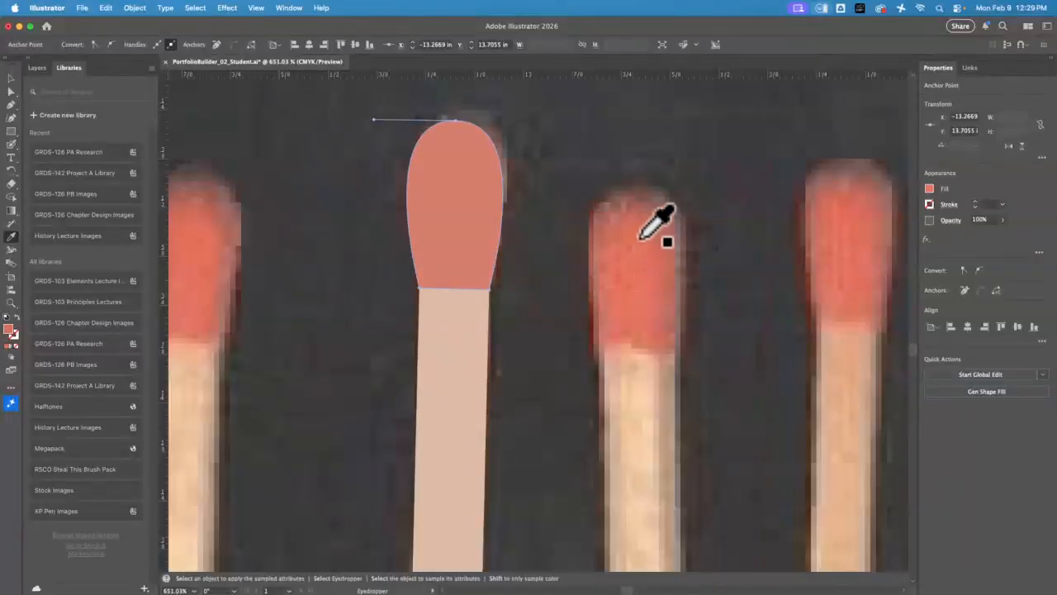
{"action": "left_click", "coordinate": [854, 231]}
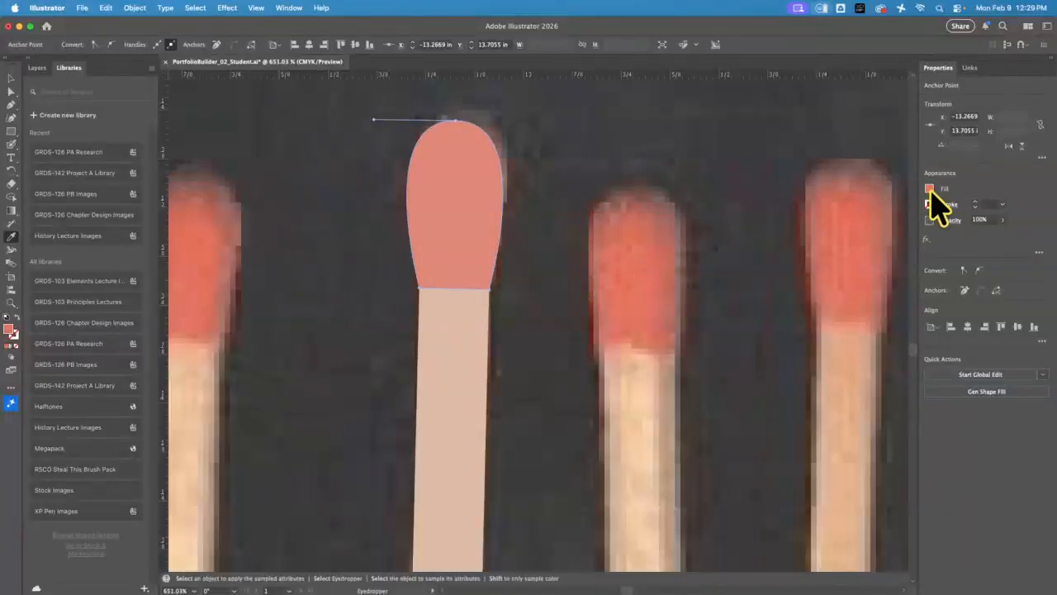
Intensify the match head's fill by raising magenta to 95% and yellow to 97%
{"action": "left_click", "coordinate": [930, 190]}
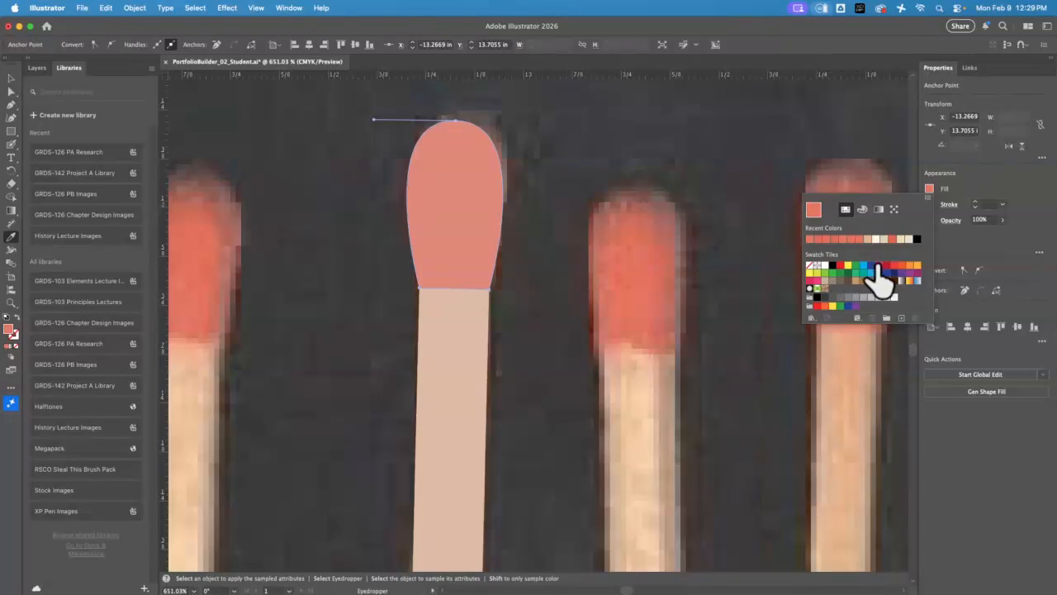
{"action": "left_click", "coordinate": [862, 209]}
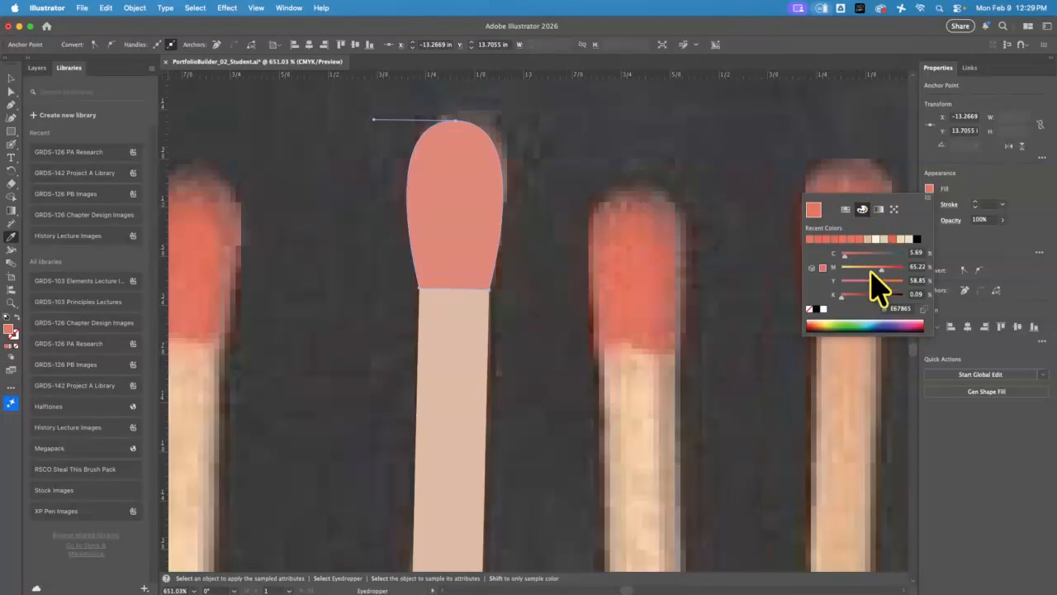
{"action": "left_click_drag", "start_coordinate": [882, 270], "coordinate": [901, 282]}
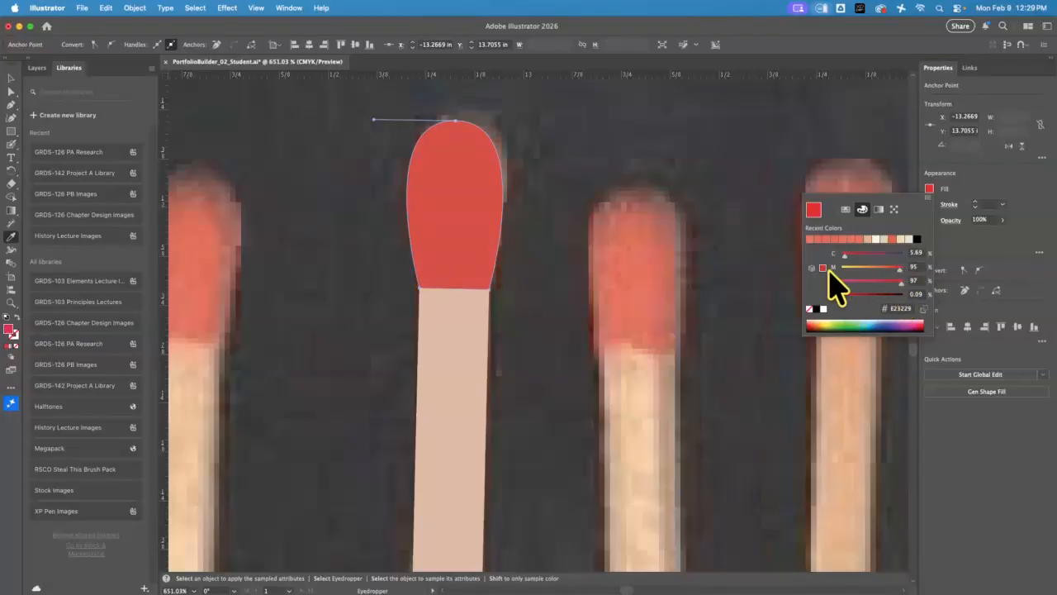
{"action": "left_click", "coordinate": [254, 223]}
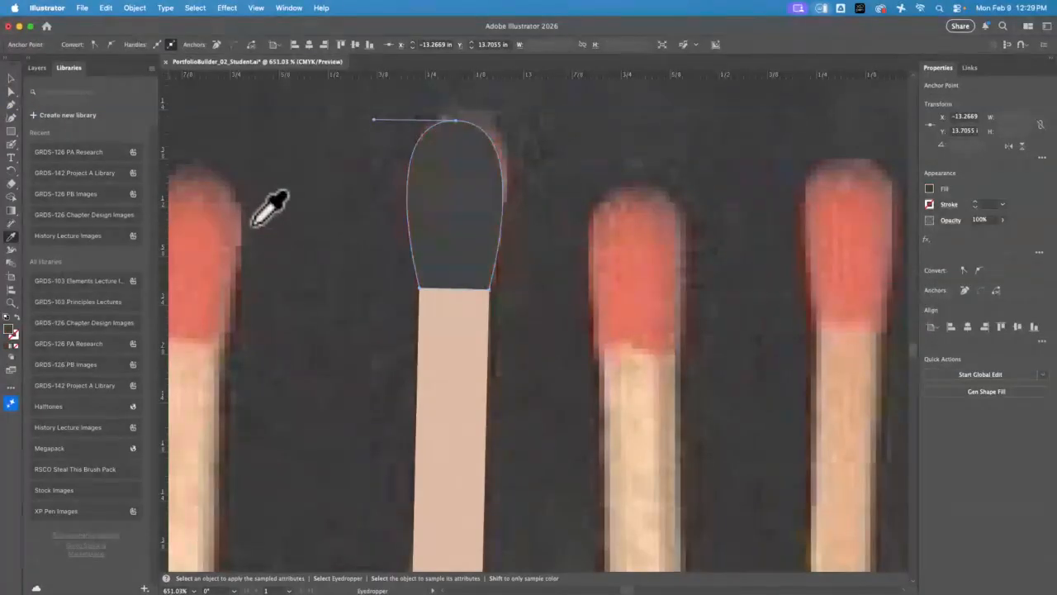
{"action": "key", "text": "super+z"}
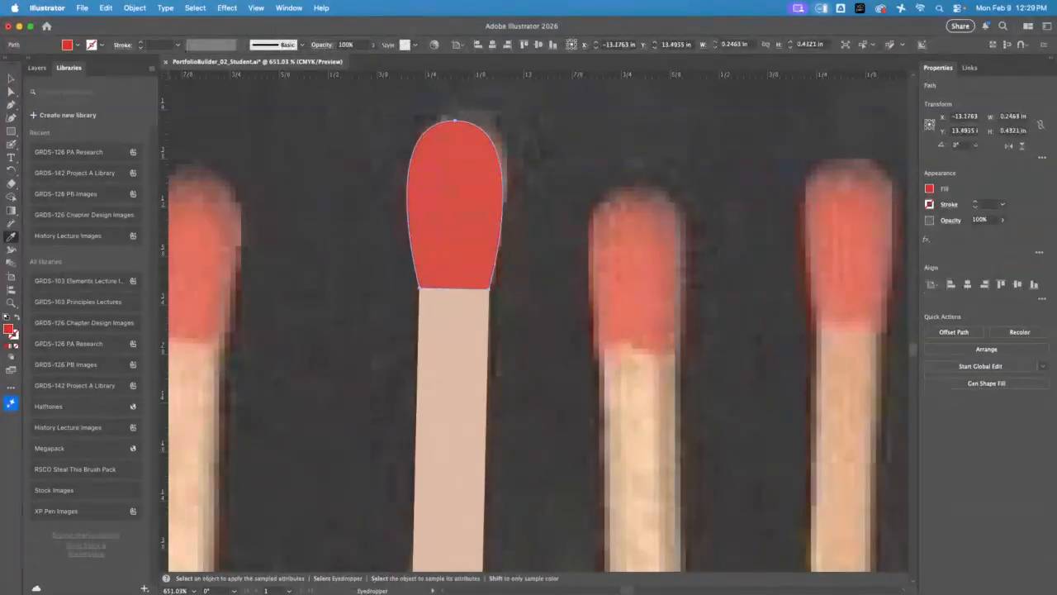
Delete the linked book-cover photo from behind the traced match
{"action": "left_click", "coordinate": [11, 79]}
{"action": "left_click", "coordinate": [294, 291]}
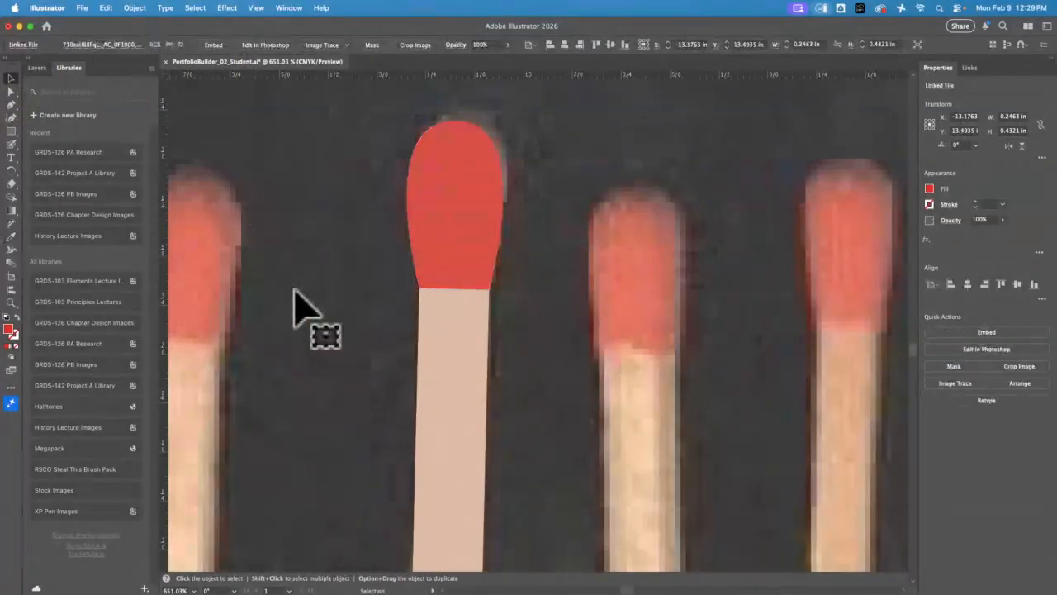
{"action": "key", "text": "Delete"}
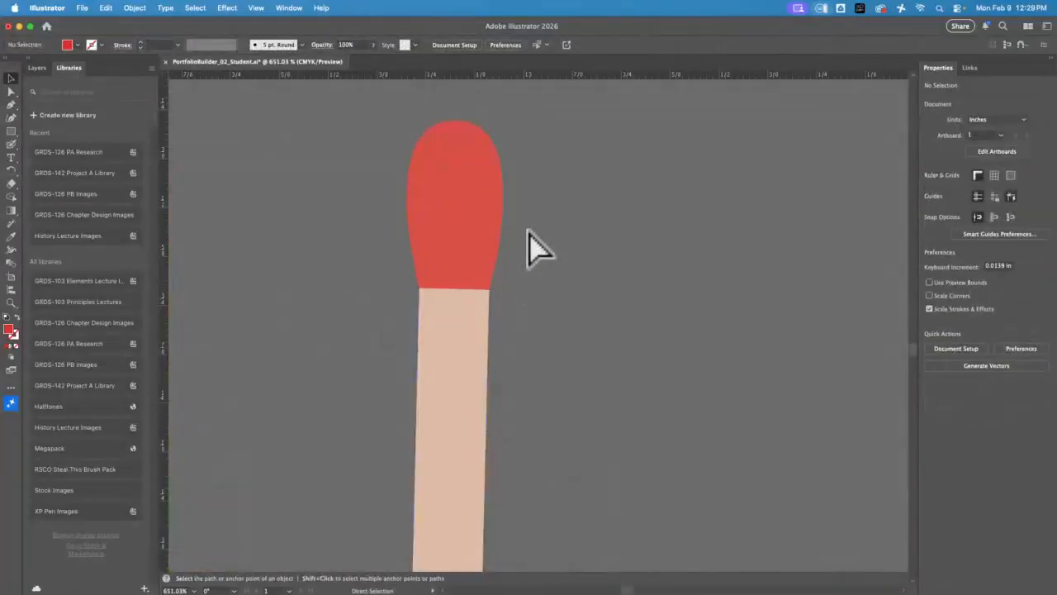
Move the finished match, head and stick together, to the empty space just above the matchbook illustration and its reference photo
{"action": "key", "text": "super+0"}
{"action": "key", "text": "space"}
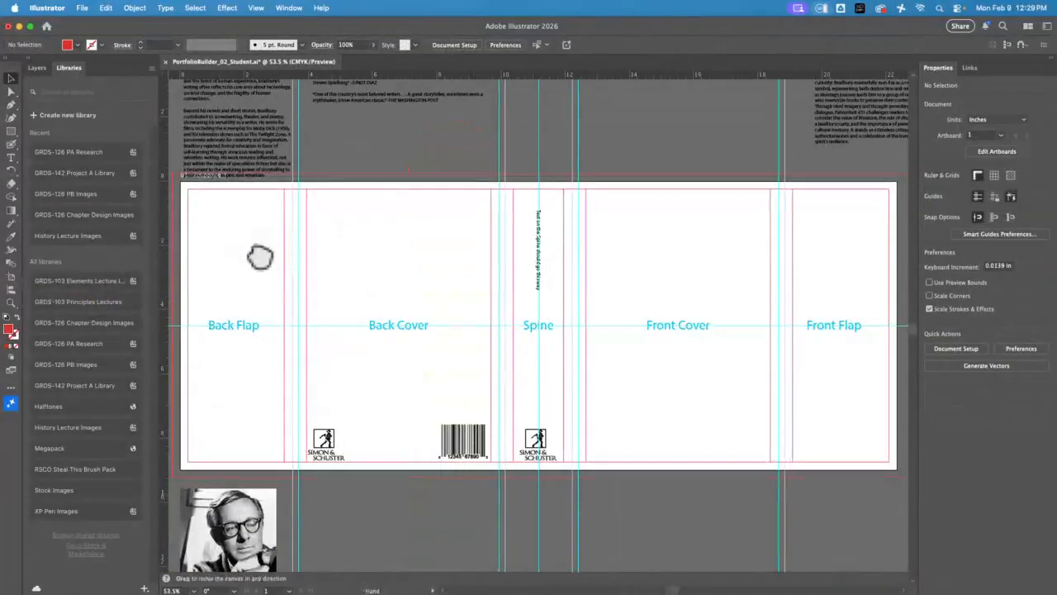
{"action": "left_click_drag", "start_coordinate": [260, 258], "coordinate": [891, 423]}
{"action": "left_click_drag", "start_coordinate": [498, 399], "coordinate": [382, 124]}
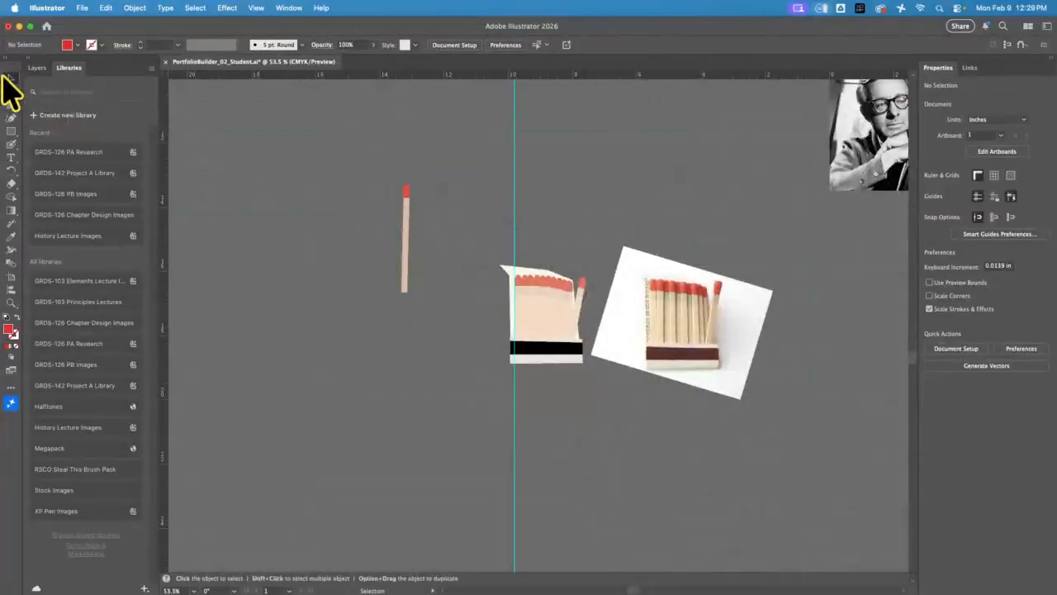
{"action": "left_click", "coordinate": [407, 243]}
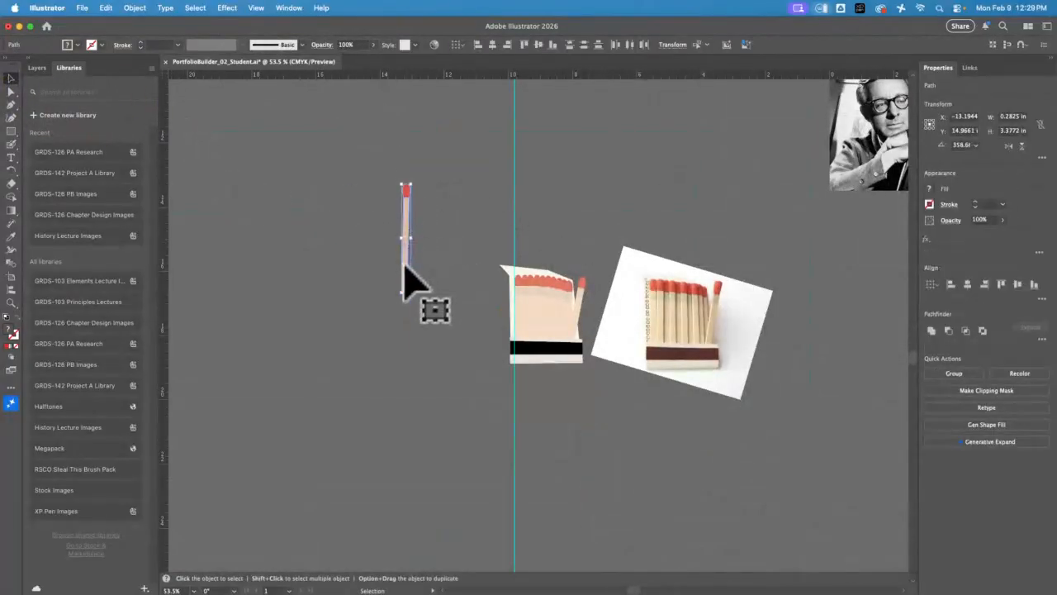
{"action": "left_click_drag", "start_coordinate": [417, 263], "coordinate": [616, 234]}
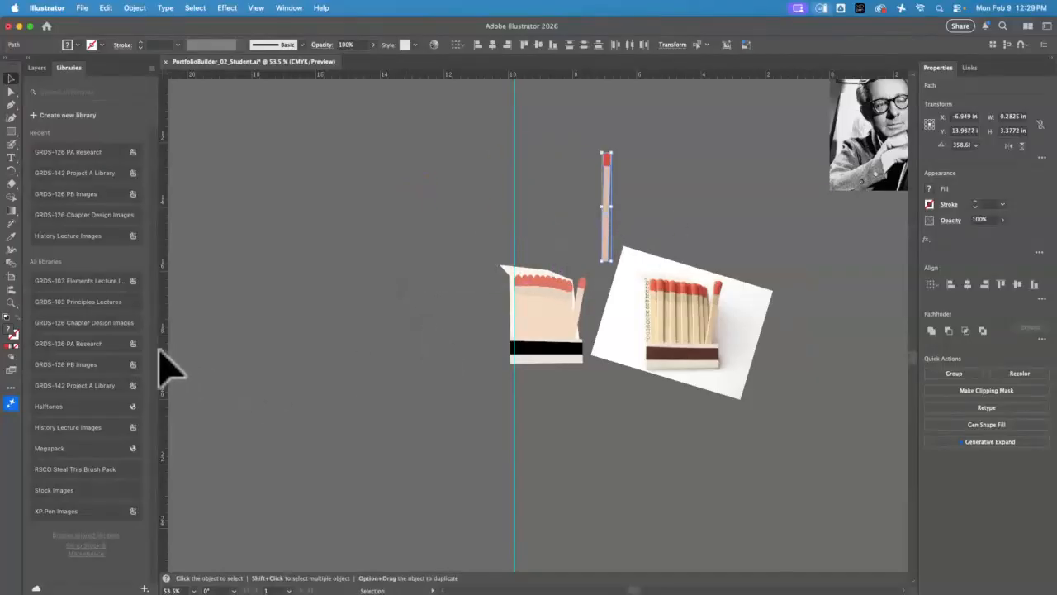
Switch to Chrome and run a Google Images search for "fire hydrant"
{"action": "left_click", "coordinate": [19, 27]}
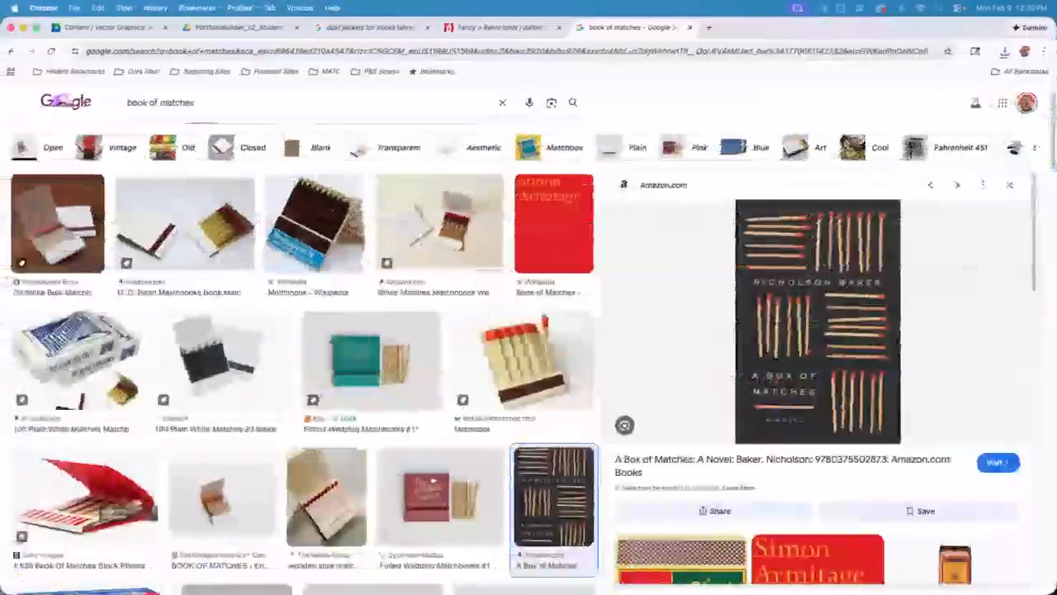
{"action": "left_click_drag", "start_coordinate": [233, 104], "coordinate": [4, 97]}
{"action": "type", "text": "fire"}
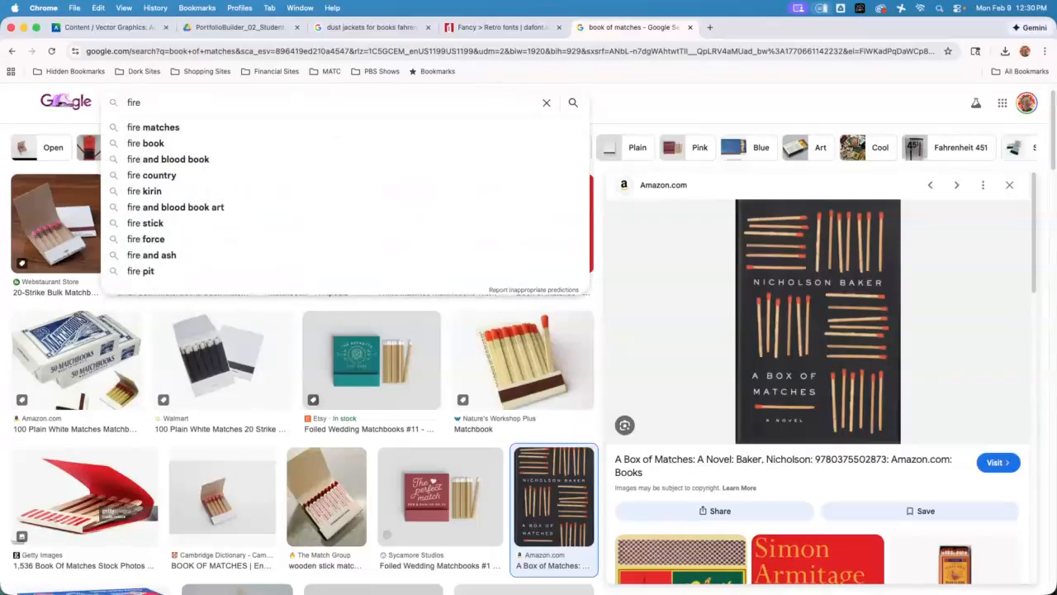
{"action": "type", "text": " h"}
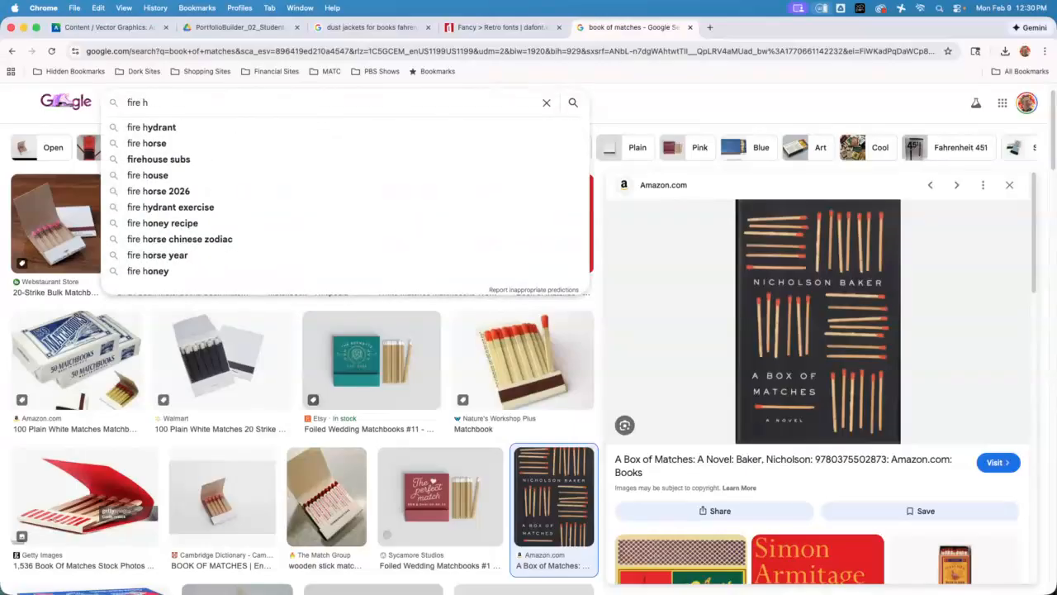
{"action": "type", "text": "ydran"}
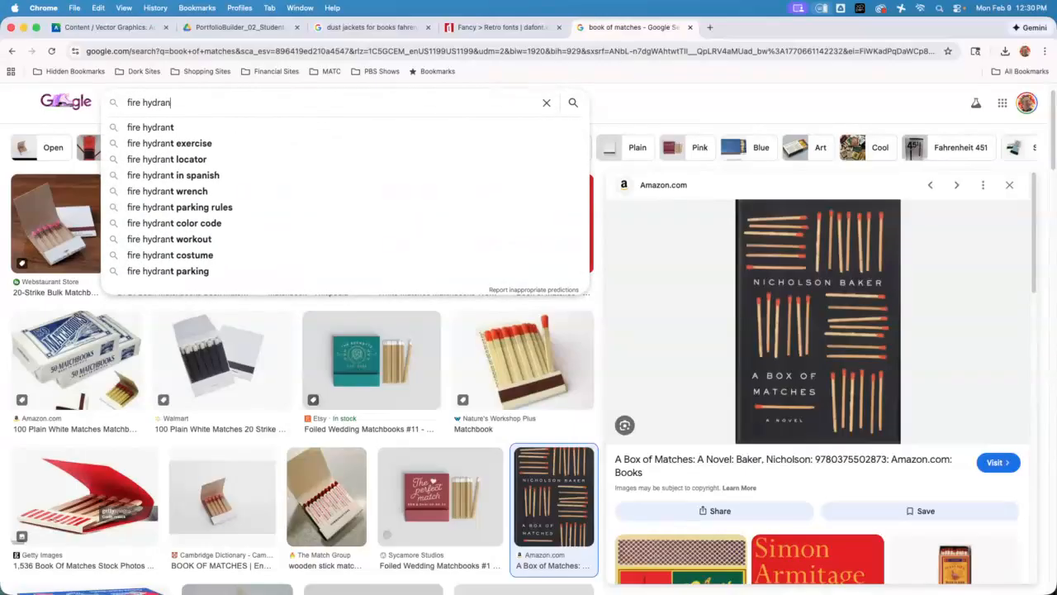
{"action": "type", "text": "t"}
{"action": "key", "text": "Return"}
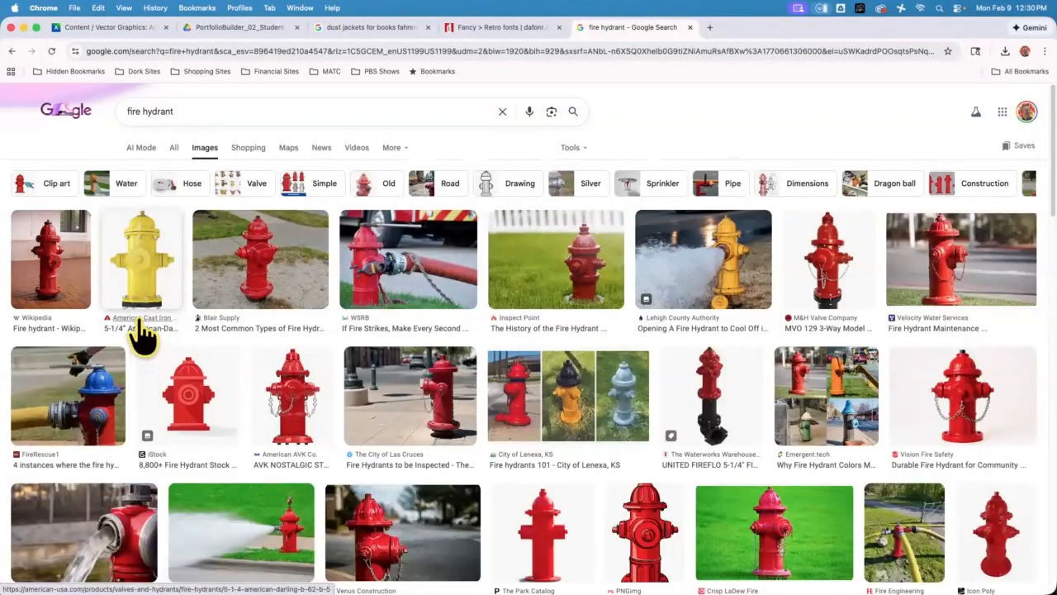
Save the yellow American Cast Iron Pipe Company hydrant image to the Desktop, then return to Illustrator with nothing selected
{"action": "left_click", "coordinate": [145, 263]}
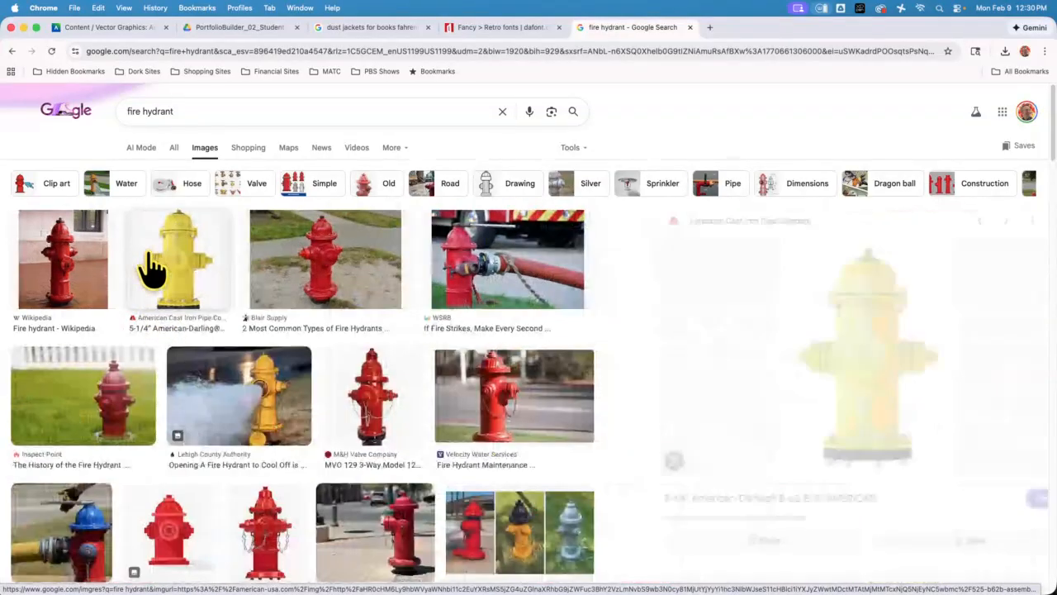
{"action": "right_click", "coordinate": [818, 335]}
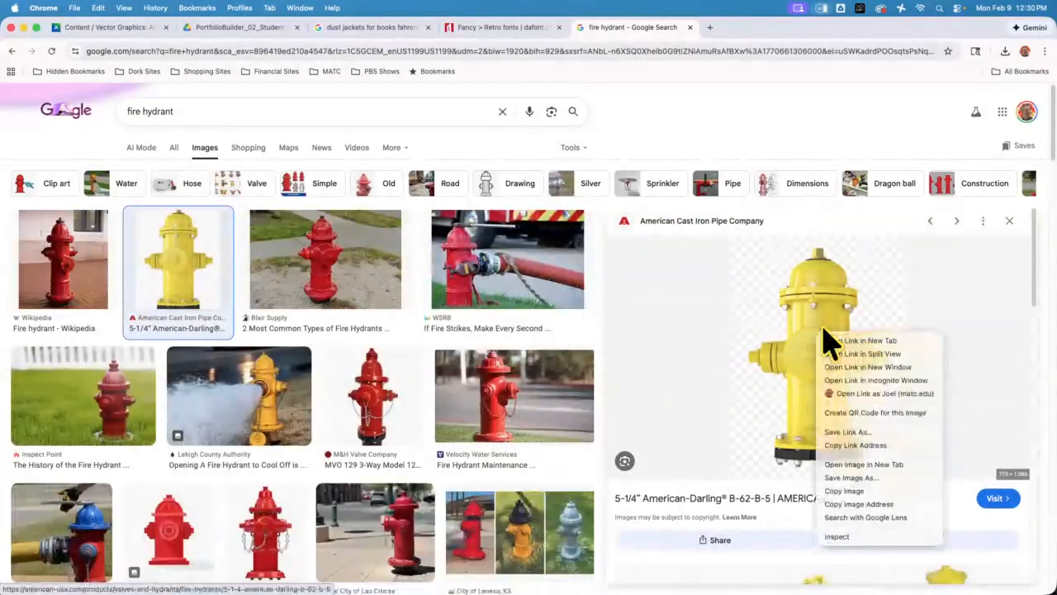
{"action": "left_click", "coordinate": [888, 479]}
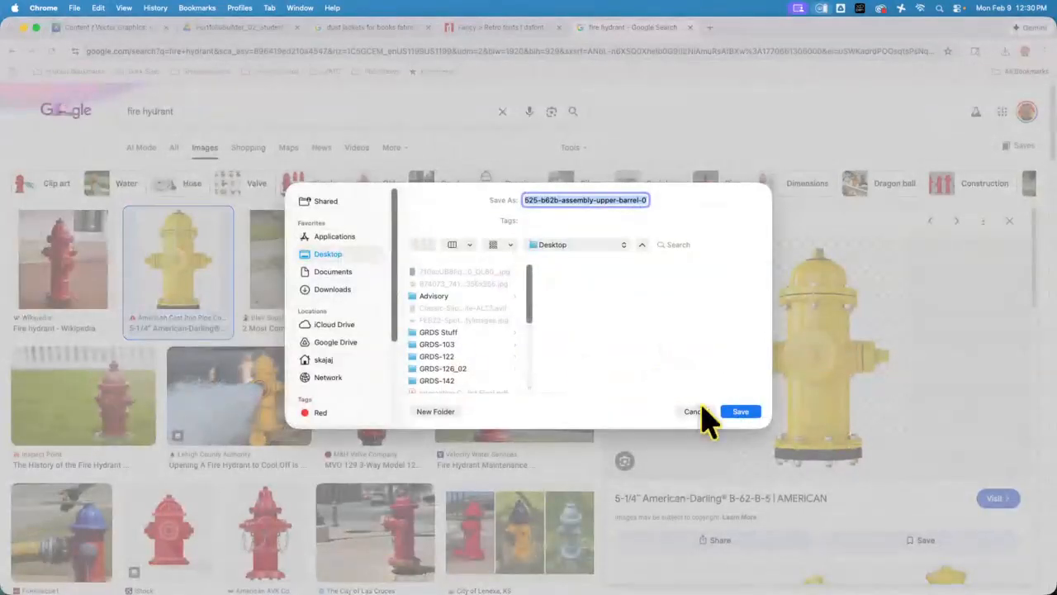
{"action": "left_click", "coordinate": [741, 411]}
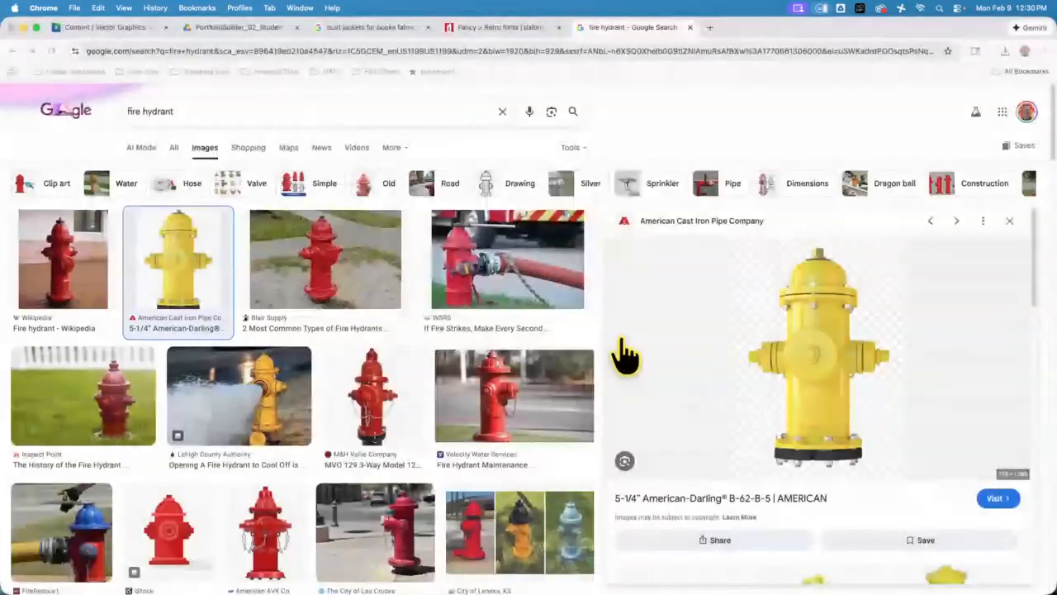
{"action": "left_click", "coordinate": [24, 29]}
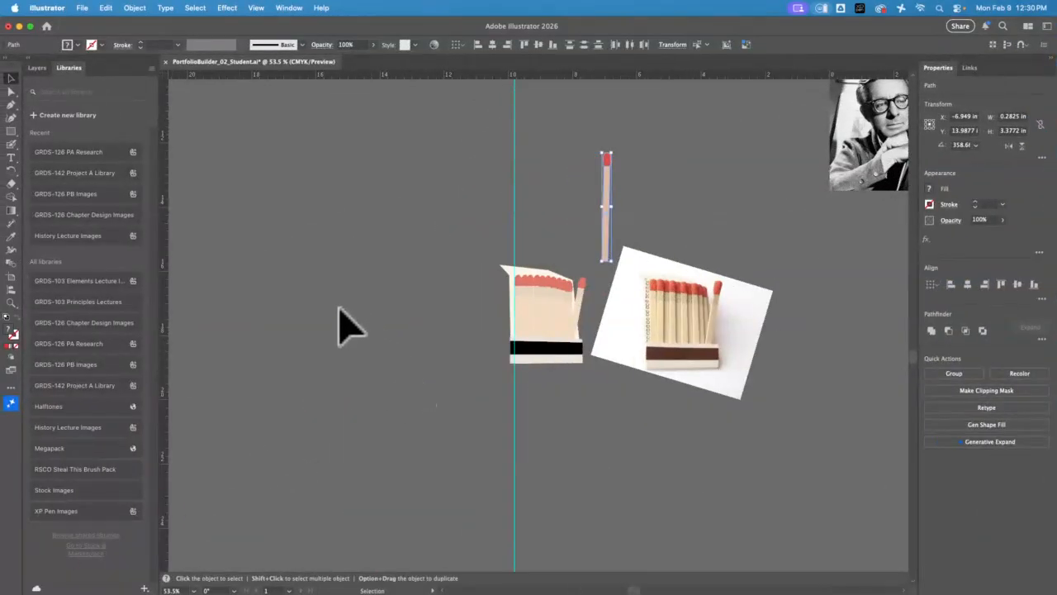
{"action": "left_click", "coordinate": [425, 359]}
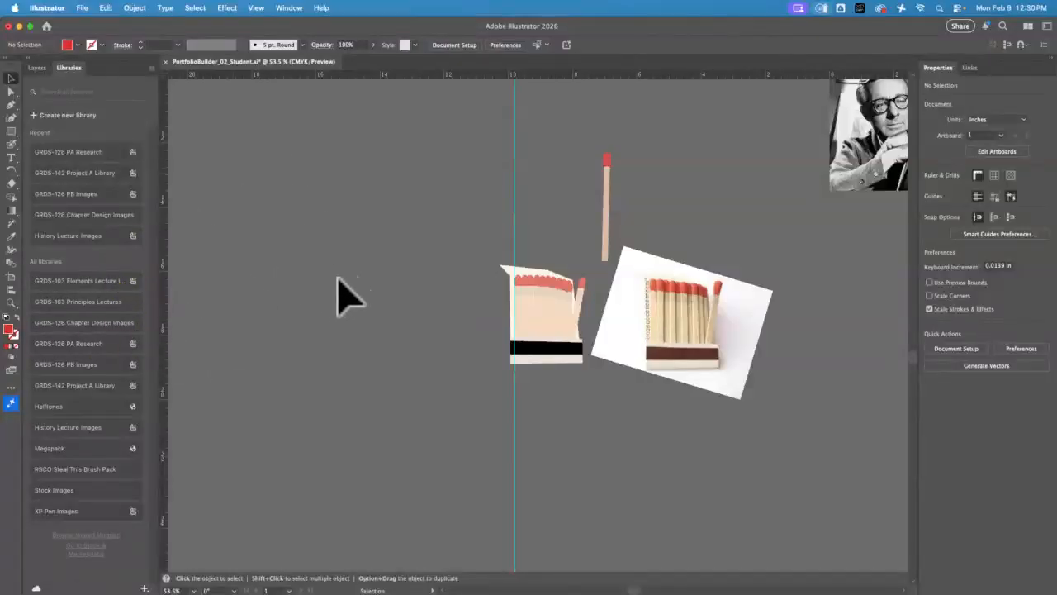
Place the saved yellow hydrant .webp image from the Desktop into the empty canvas beside the matchbook illustration
{"action": "left_click", "coordinate": [107, 10]}
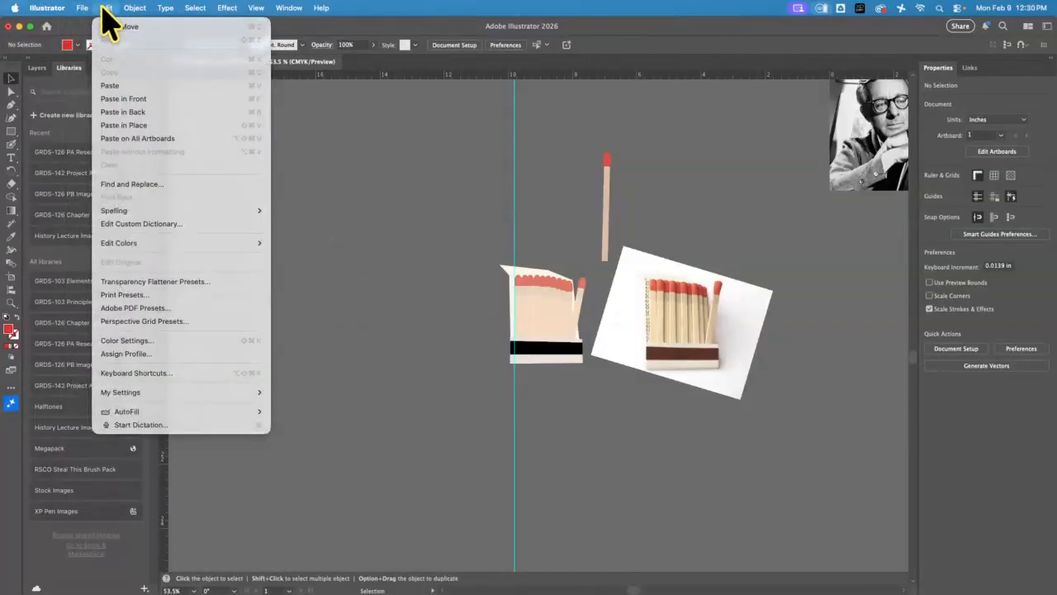
{"action": "mouse_move", "coordinate": [82, 8]}
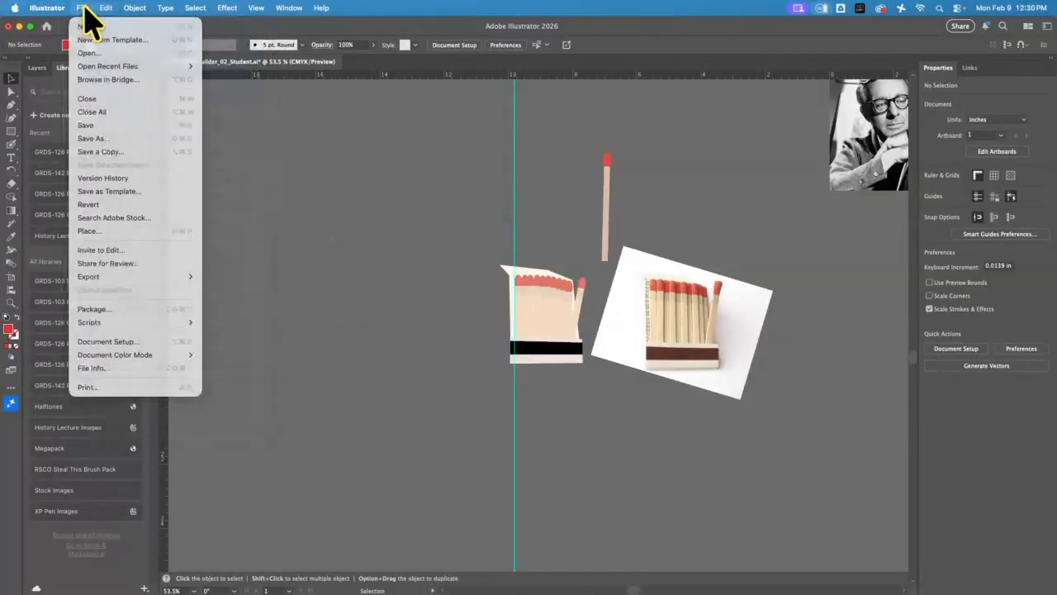
{"action": "left_click", "coordinate": [132, 229]}
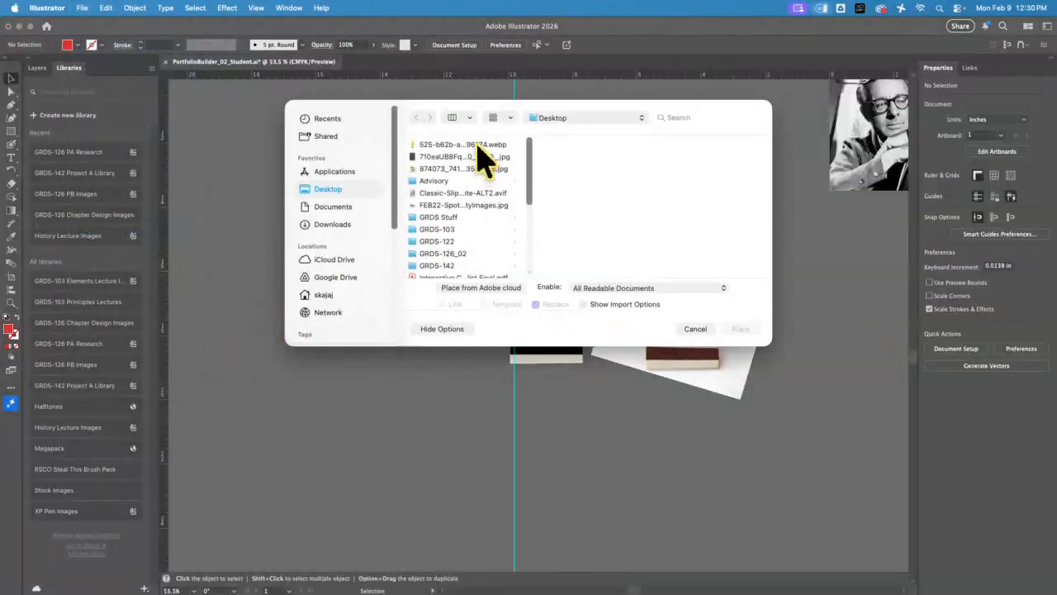
{"action": "left_click", "coordinate": [484, 144]}
{"action": "left_click", "coordinate": [741, 329]}
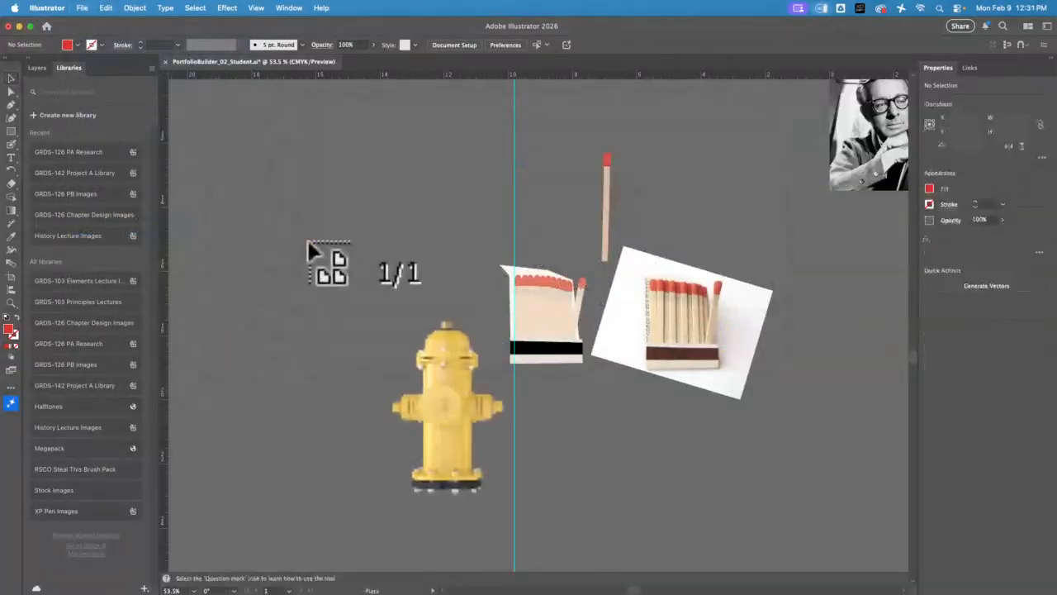
{"action": "left_click", "coordinate": [247, 194]}
Scale the hydrant photo down proportionally and position it beside the matchbook illustration, leaving it deselected
{"action": "left_click_drag", "start_coordinate": [412, 395], "coordinate": [361, 257]}
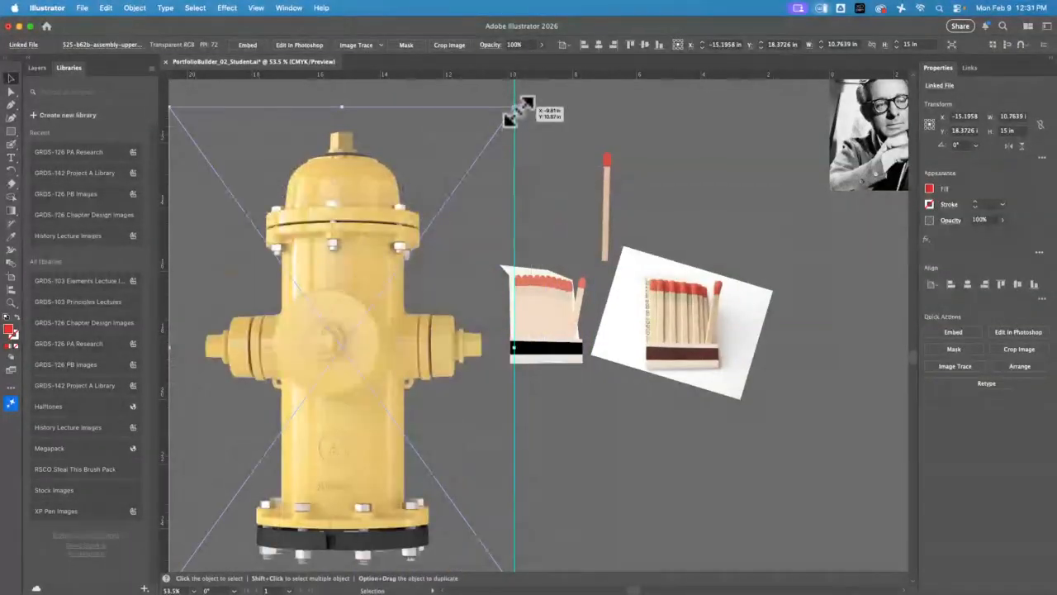
{"action": "left_click_drag", "start_coordinate": [509, 116], "coordinate": [366, 293]}
{"action": "left_click_drag", "start_coordinate": [297, 384], "coordinate": [355, 236]}
{"action": "left_click", "coordinate": [377, 442]}
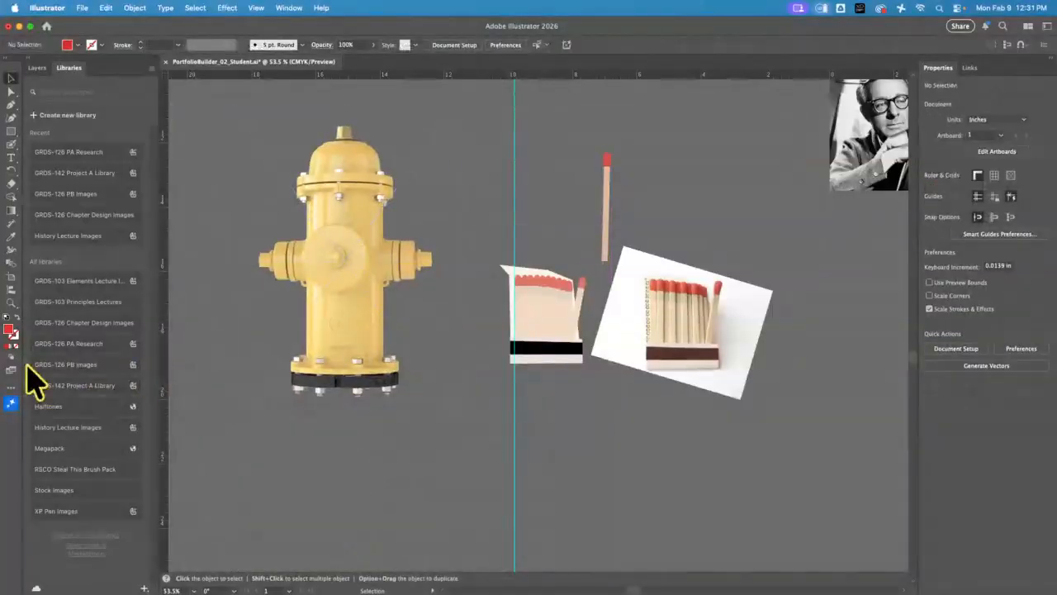
Draw a red circle about 1.98 in wide over the hydrant's round central cap and align it with the photo
{"action": "left_click", "coordinate": [11, 303]}
{"action": "left_click_drag", "start_coordinate": [338, 250], "coordinate": [422, 265]}
{"action": "scroll", "coordinate": [413, 285], "scroll_direction": "up", "scroll_amount": 3}
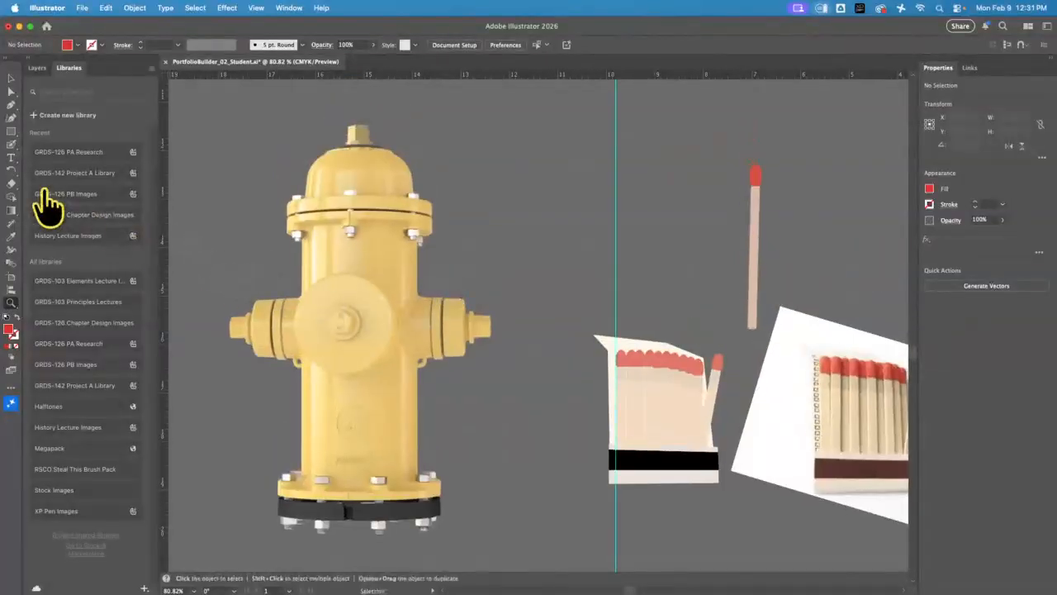
{"action": "left_click_drag", "start_coordinate": [10, 132], "coordinate": [65, 146]}
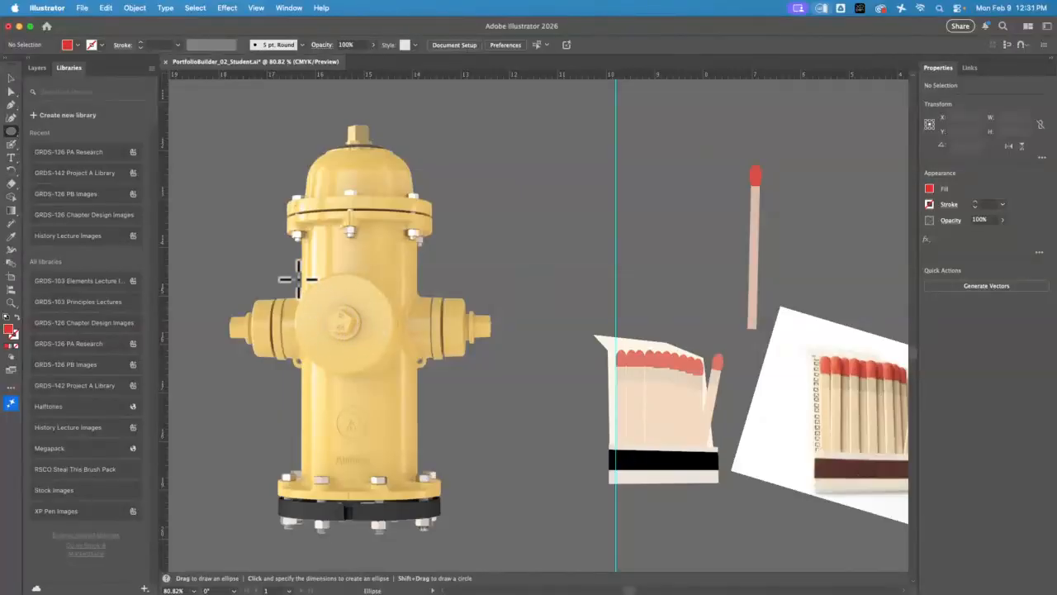
{"action": "left_click_drag", "start_coordinate": [306, 290], "coordinate": [395, 370]}
{"action": "left_click", "coordinate": [13, 79]}
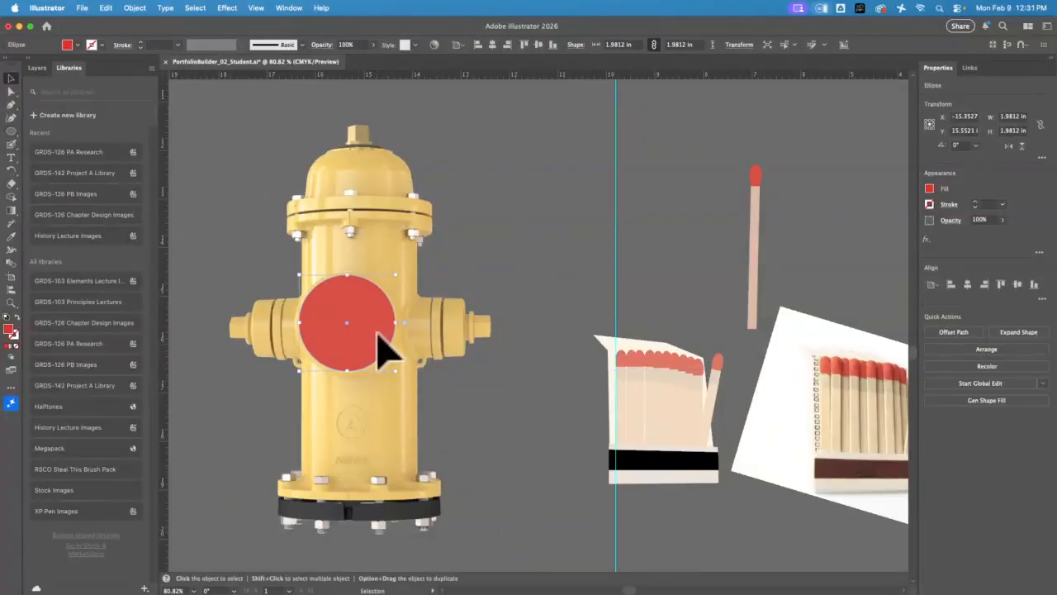
{"action": "left_click_drag", "start_coordinate": [373, 330], "coordinate": [389, 350]}
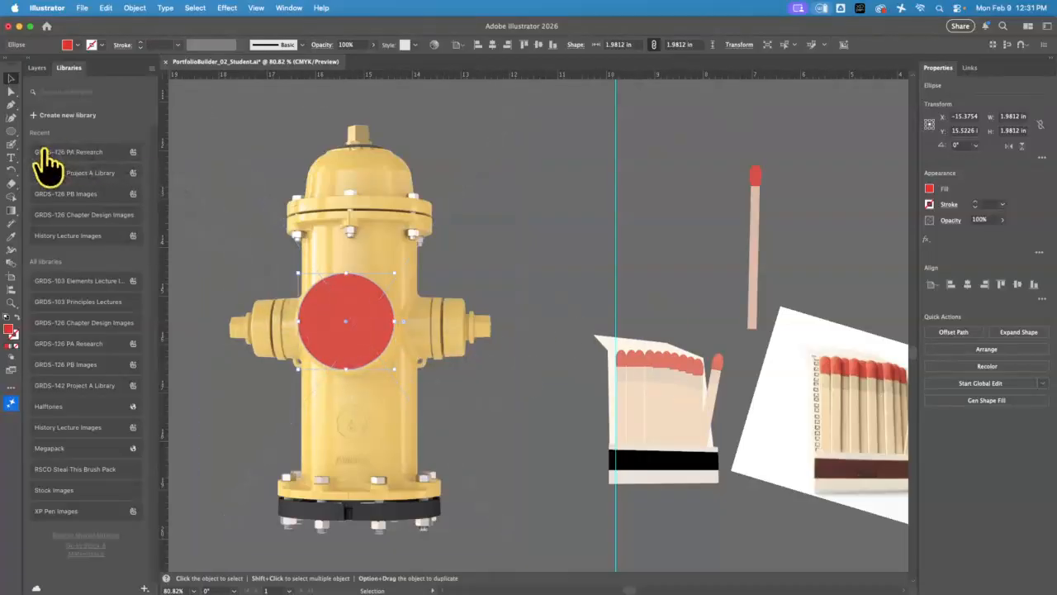
Draw a red rectangle about 2.34 by 5.18 in over the hydrant's barrel, from the upper flange to the base flange
{"action": "left_click", "coordinate": [12, 132]}
{"action": "left_click", "coordinate": [58, 131]}
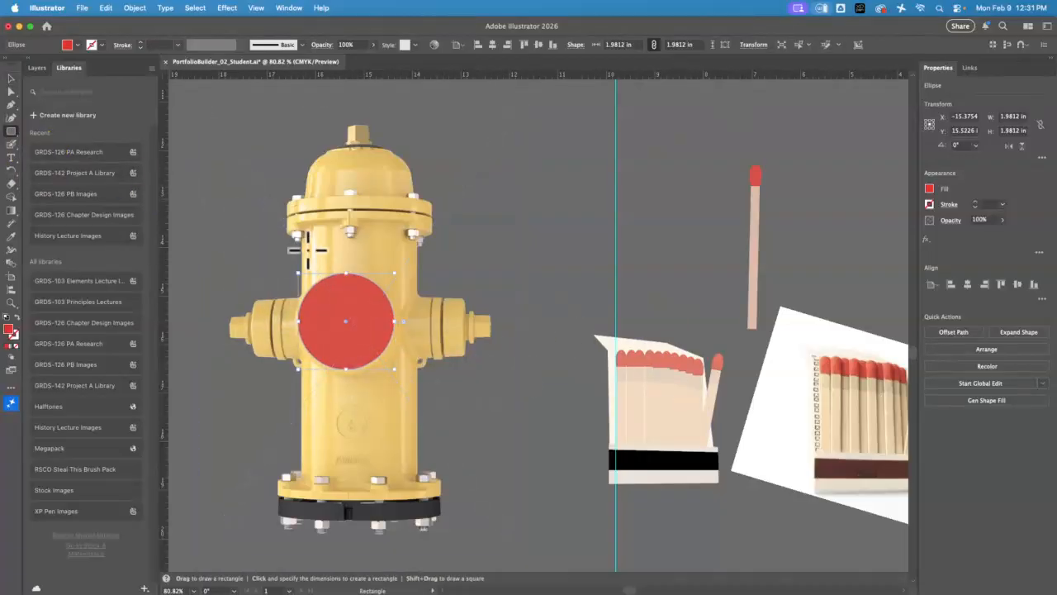
{"action": "left_click_drag", "start_coordinate": [313, 275], "coordinate": [416, 479]}
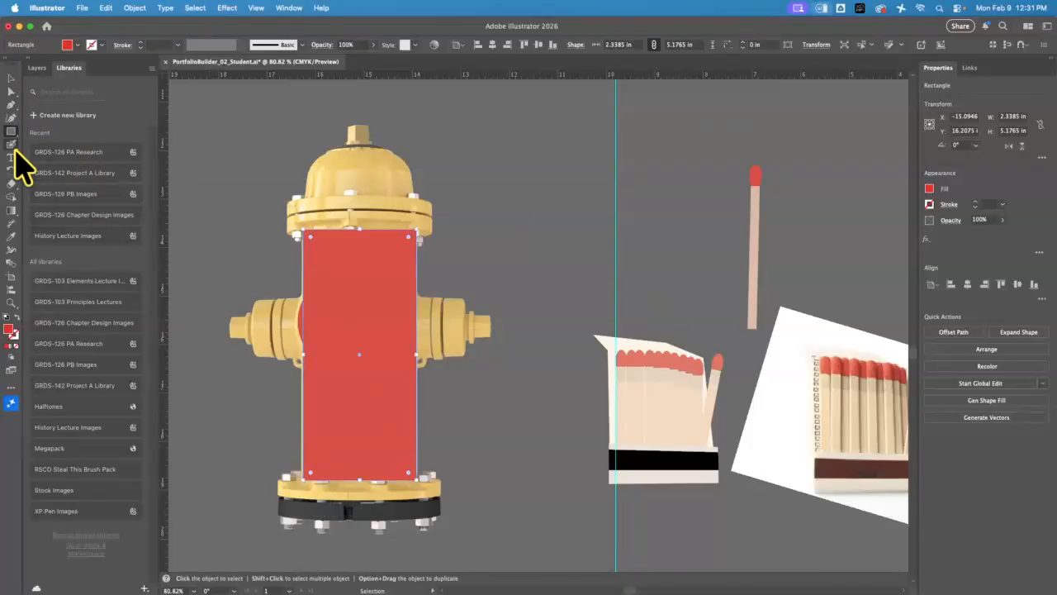
Draw a flat red ellipse about 3.37 by 0.45 in over the base flange and duplicate it slightly lower
{"action": "left_click_drag", "start_coordinate": [13, 134], "coordinate": [59, 161]}
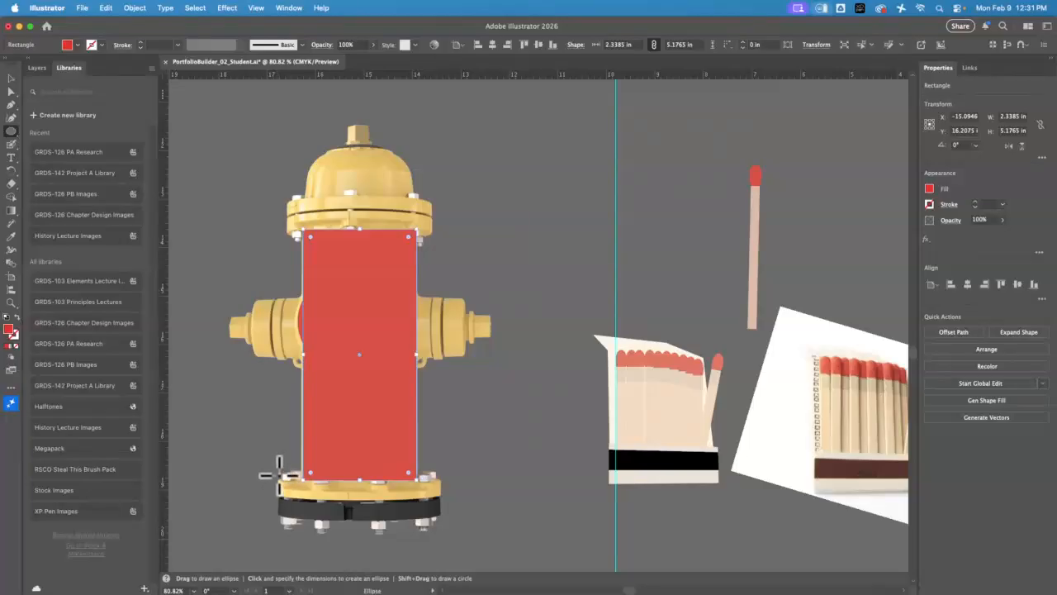
{"action": "left_click_drag", "start_coordinate": [279, 476], "coordinate": [445, 496]}
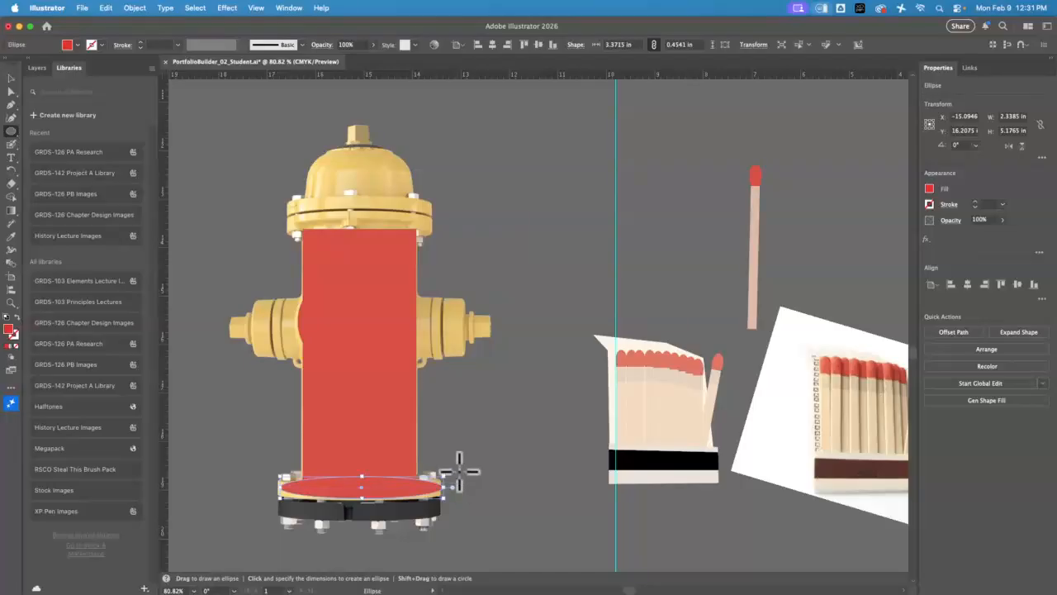
{"action": "key", "text": "v"}
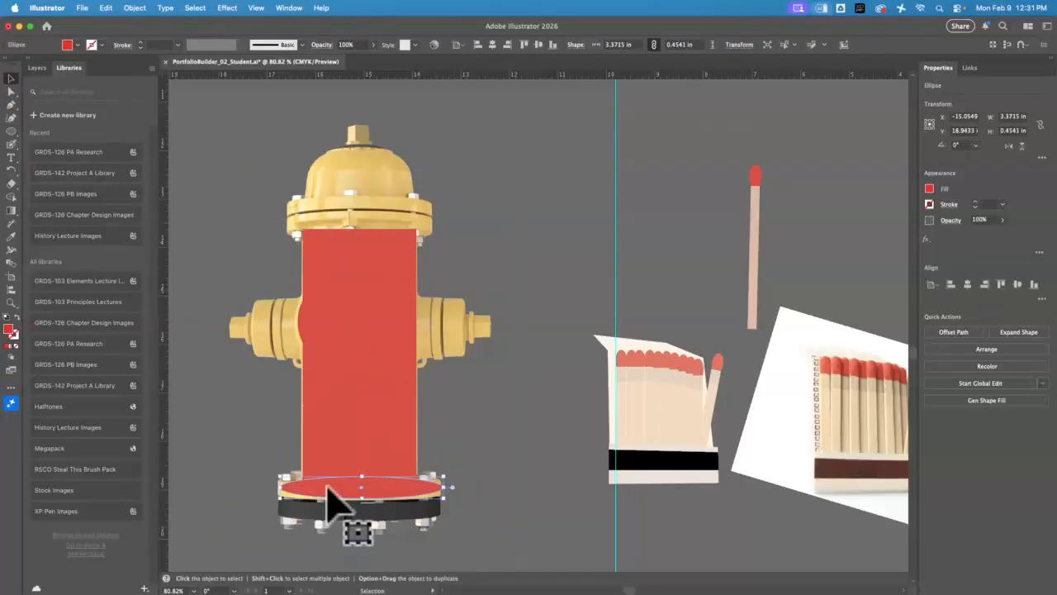
{"action": "mouse_move", "coordinate": [330, 486]}
{"action": "left_mouse_down"}
{"action": "mouse_move", "coordinate": [328, 475]}
{"action": "mouse_move", "coordinate": [337, 493]}
{"action": "left_mouse_up"}
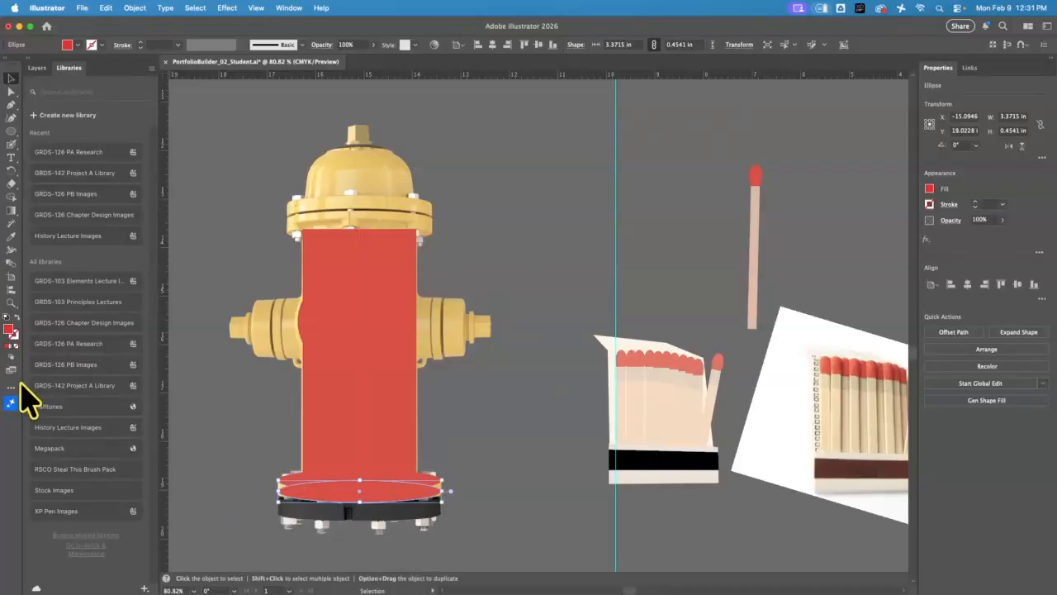
Select the two overlapping base flange ellipses and merge them into one shape with Shape Builder
{"action": "left_click", "coordinate": [12, 302]}
{"action": "left_click_drag", "start_coordinate": [338, 484], "coordinate": [536, 286]}
{"action": "key", "text": "v"}
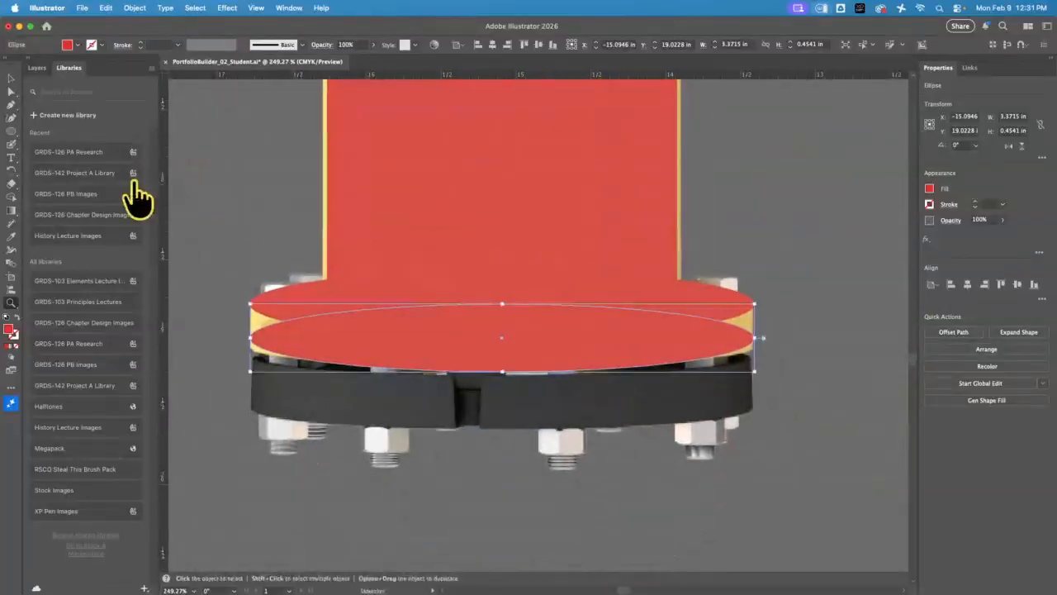
{"action": "left_click", "coordinate": [12, 79]}
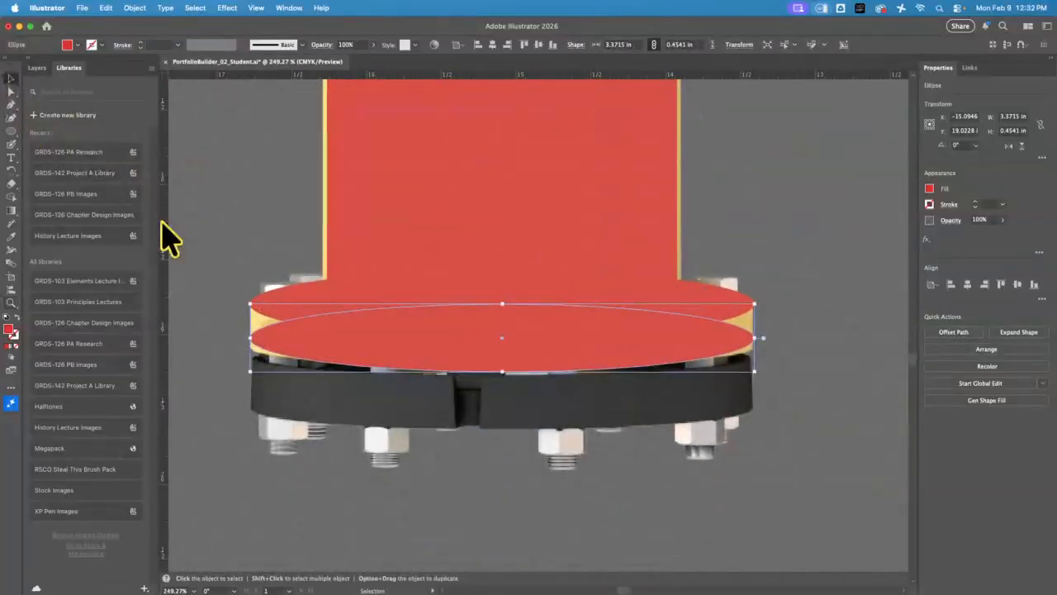
{"action": "left_click", "coordinate": [285, 308]}
{"action": "left_click", "coordinate": [299, 363], "text": "shift"}
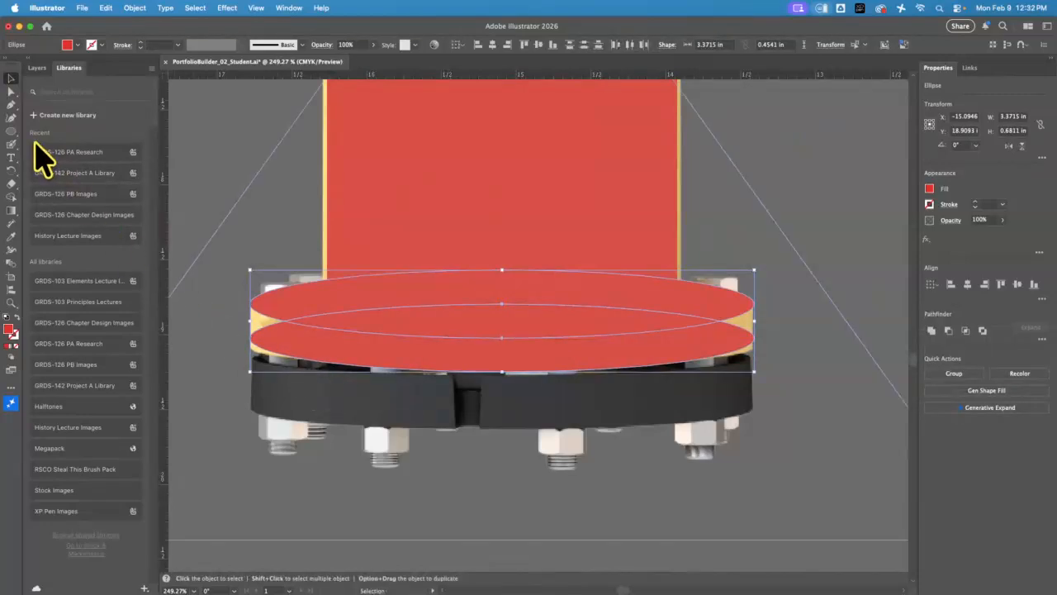
{"action": "left_click", "coordinate": [15, 194]}
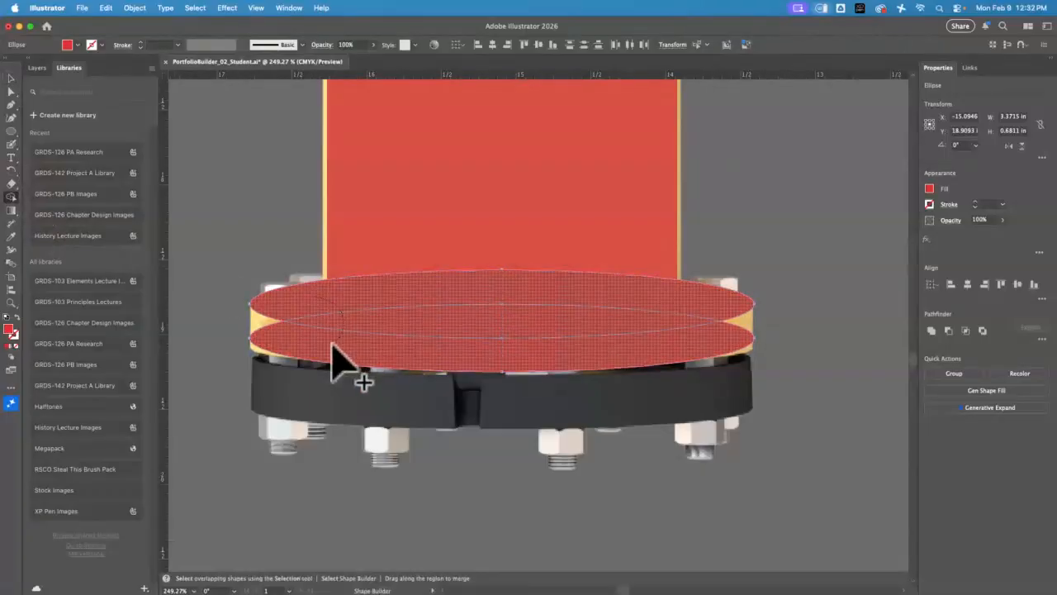
{"action": "left_click_drag", "start_coordinate": [368, 372], "coordinate": [327, 327]}
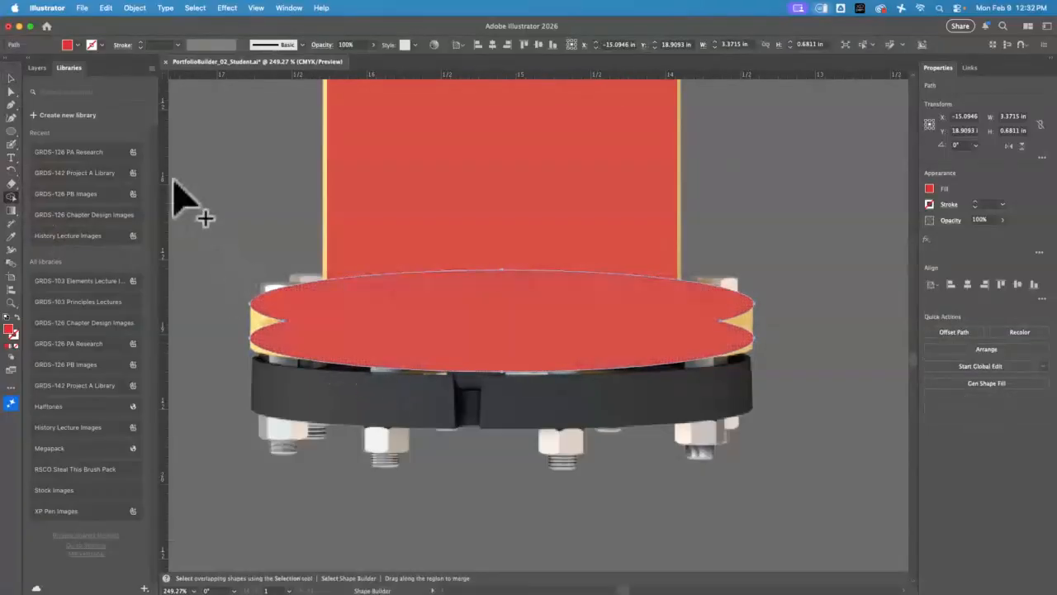
{"action": "key", "text": "v"}
Remove the notch anchor points at both ends of the merged base flange so its sides run straight
{"action": "left_click", "coordinate": [11, 105]}
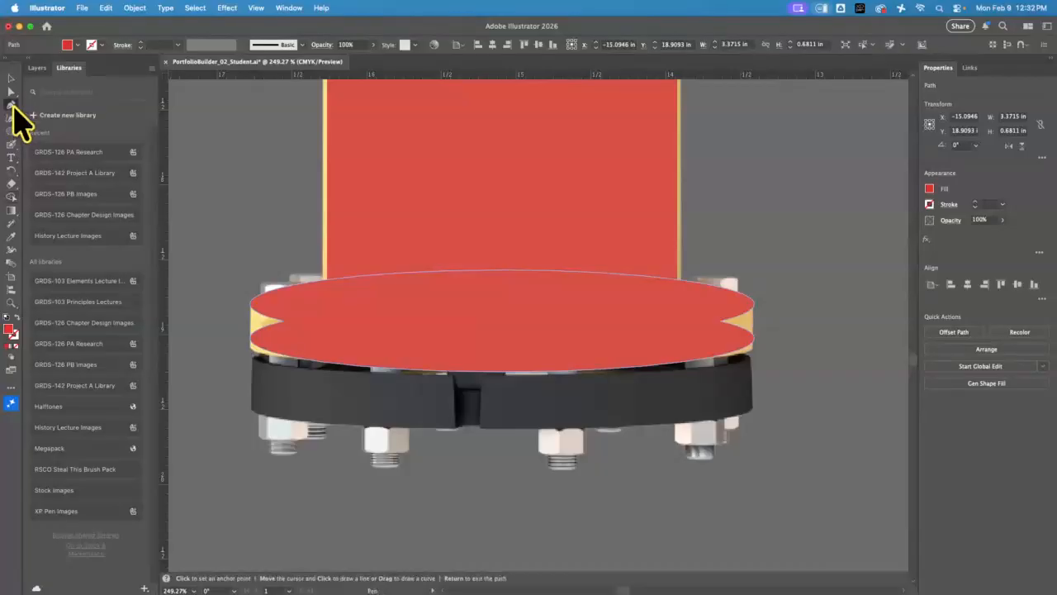
{"action": "left_click", "coordinate": [283, 321]}
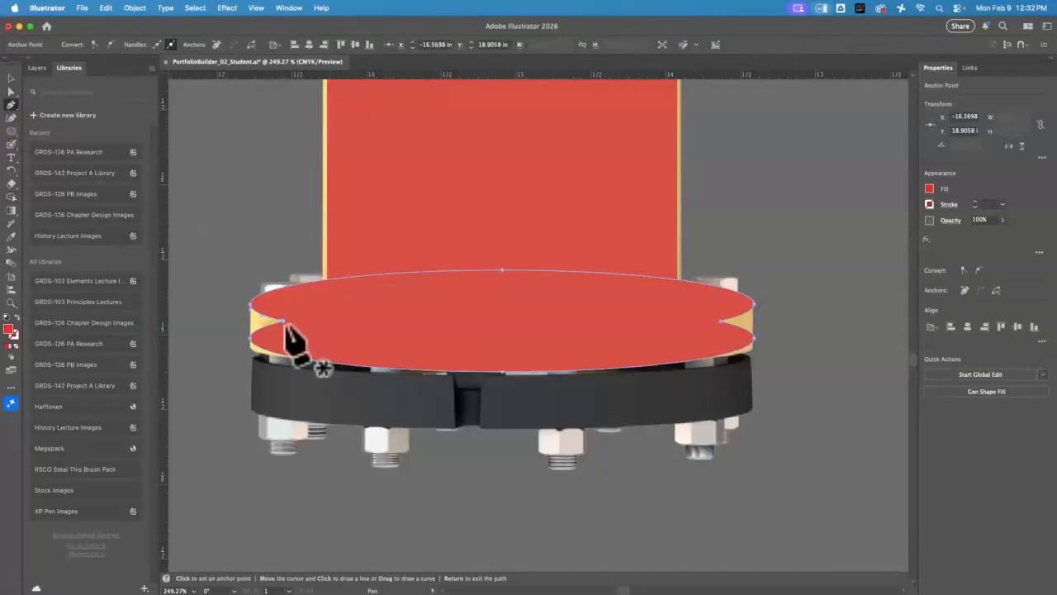
{"action": "left_click", "coordinate": [285, 335]}
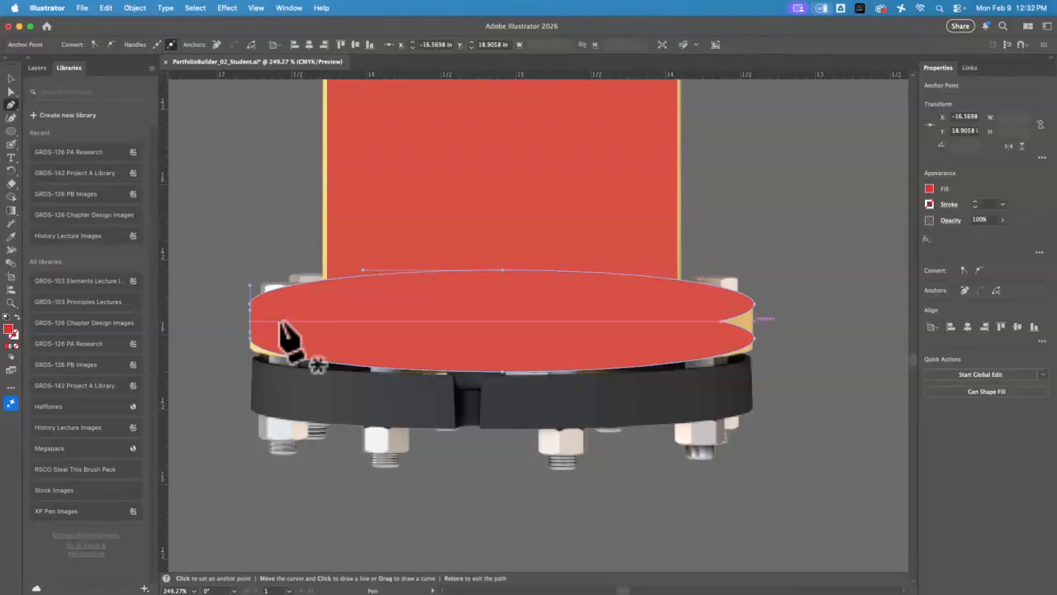
{"action": "left_click", "coordinate": [744, 320]}
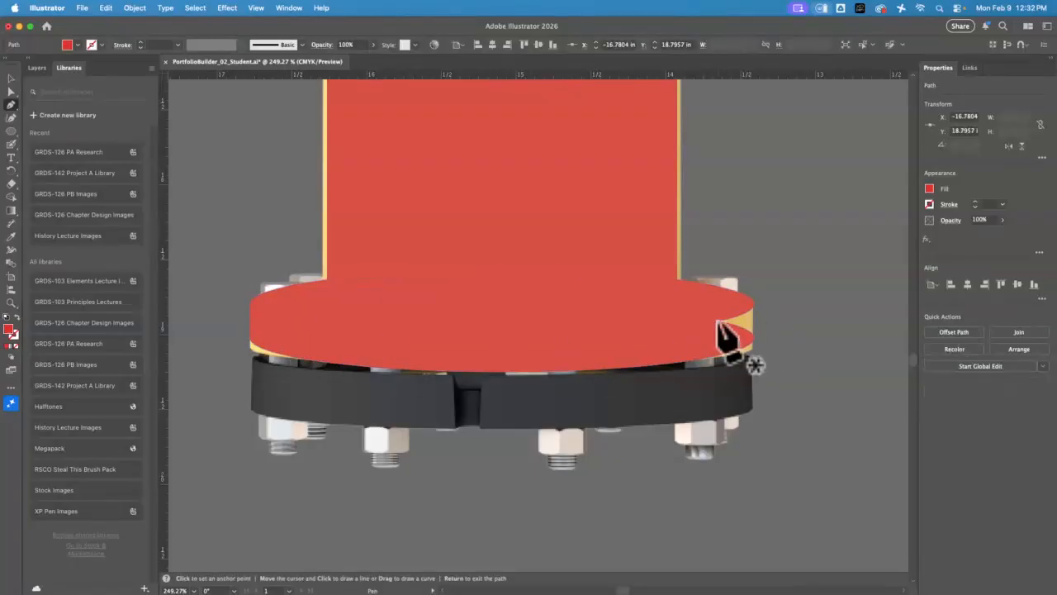
{"action": "left_click", "coordinate": [602, 322], "text": "super"}
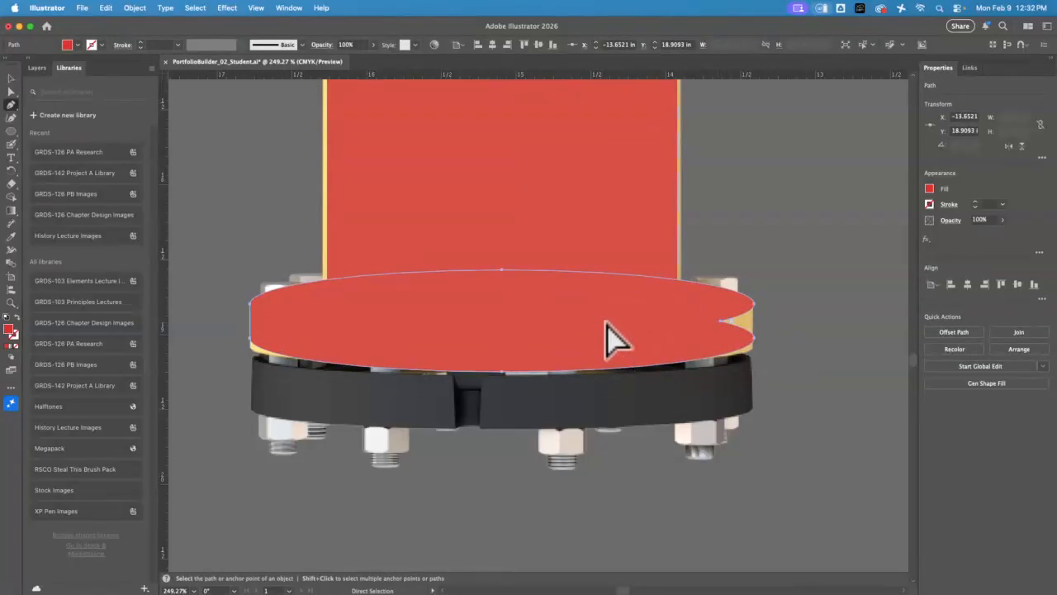
{"action": "left_click", "coordinate": [717, 324]}
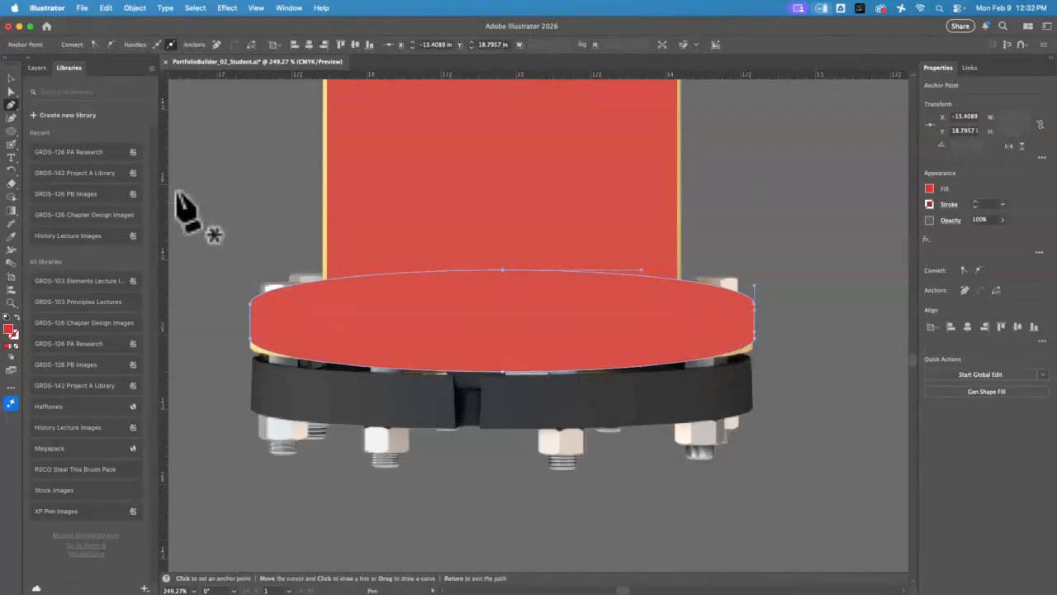
{"action": "left_click", "coordinate": [11, 78]}
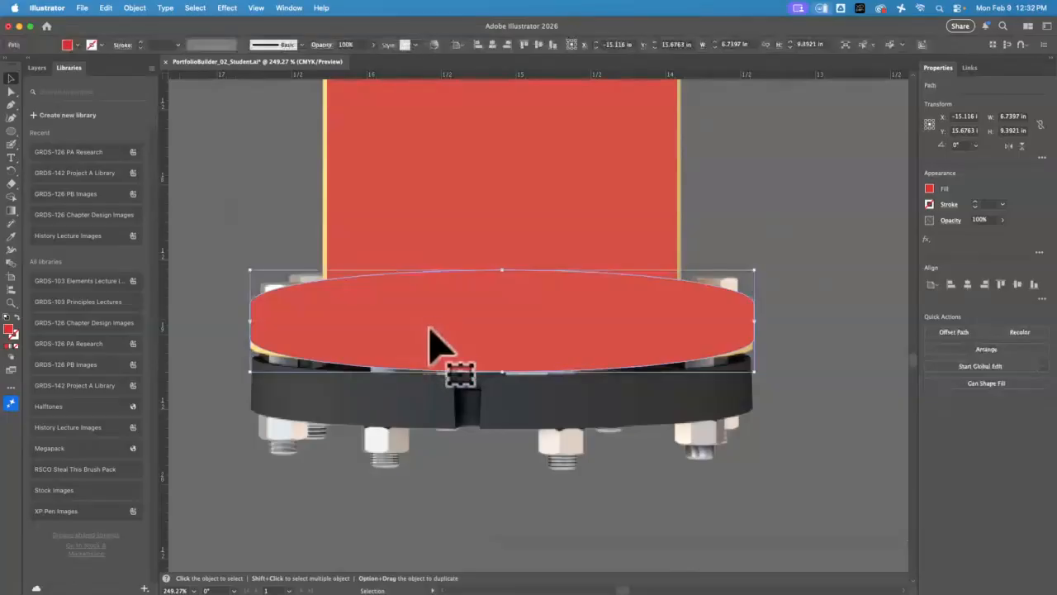
Trace the upper outline of the hydrant's left nozzle with the Pen tool, from the barrel to the end of the cap
{"action": "key", "text": "space"}
{"action": "left_click_drag", "start_coordinate": [515, 220], "coordinate": [487, 509]}
{"action": "left_click_drag", "start_coordinate": [489, 281], "coordinate": [602, 509]}
{"action": "left_click_drag", "start_coordinate": [531, 372], "coordinate": [597, 340]}
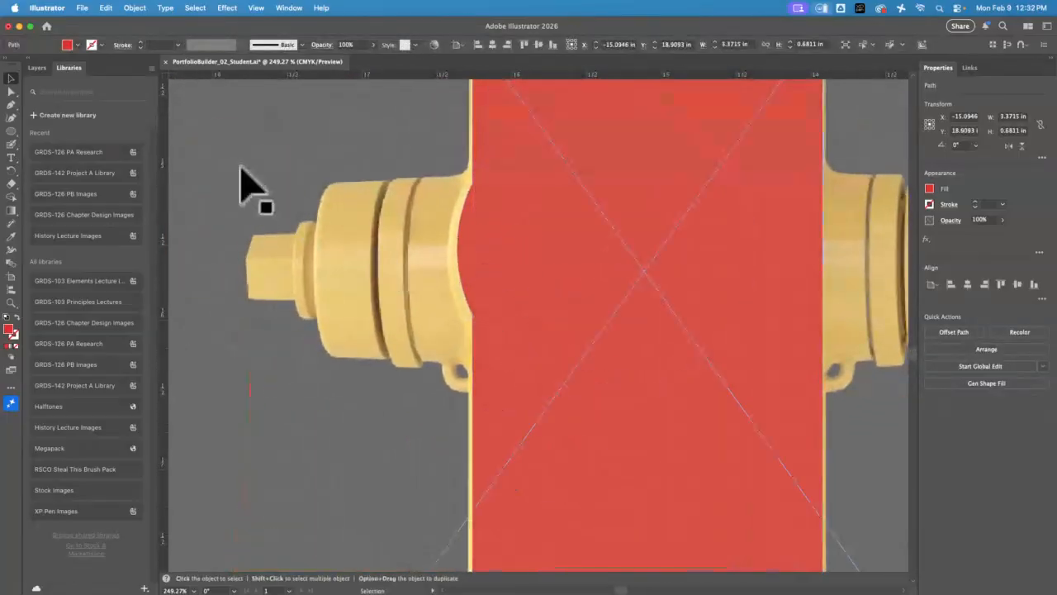
{"action": "left_click_drag", "start_coordinate": [11, 133], "coordinate": [52, 132]}
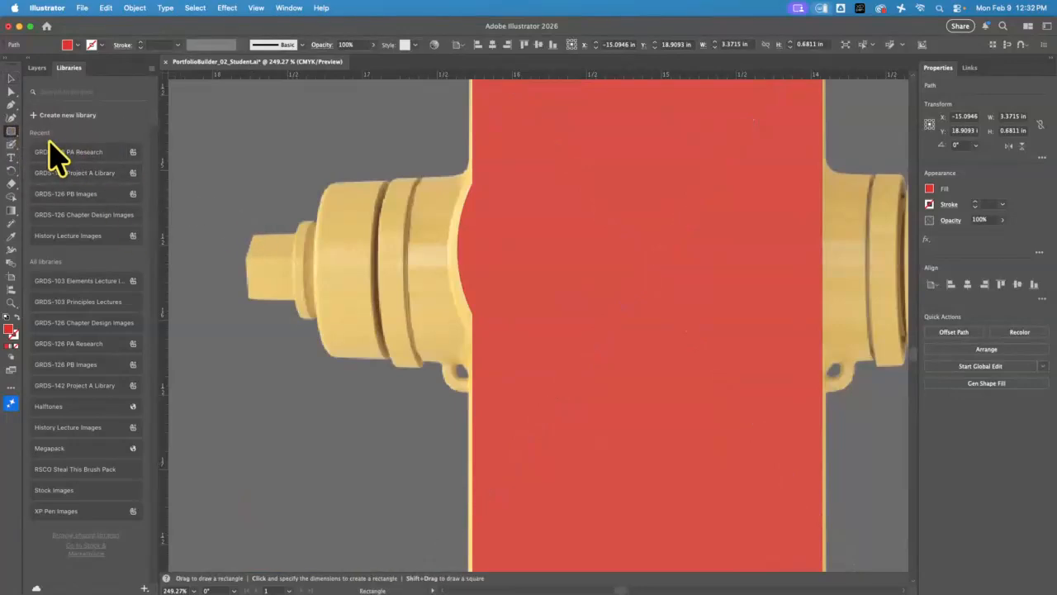
{"action": "key", "text": "p"}
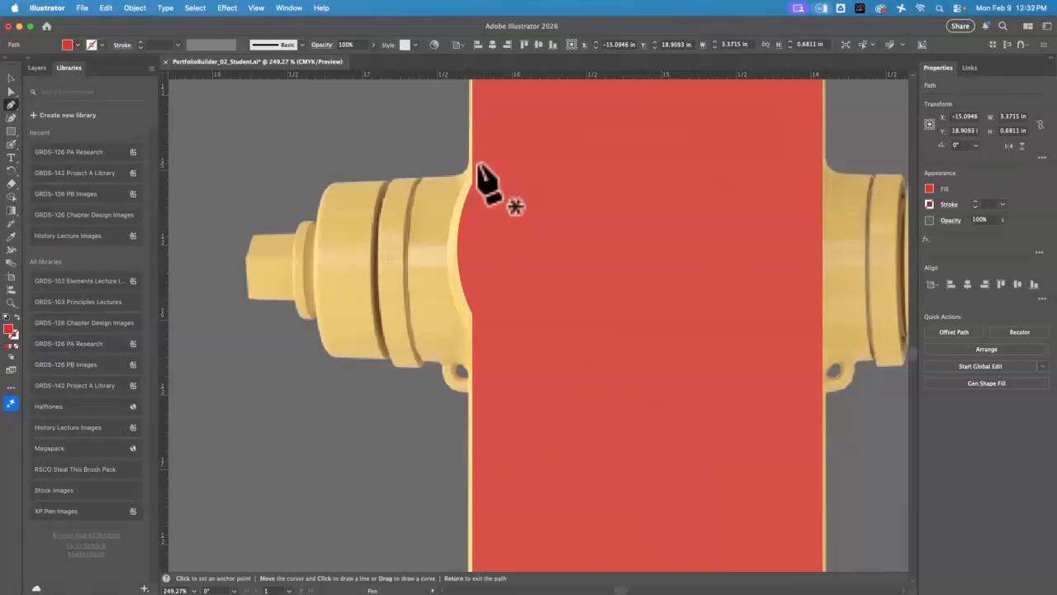
{"action": "left_click", "coordinate": [475, 164]}
{"action": "left_click", "coordinate": [458, 176]}
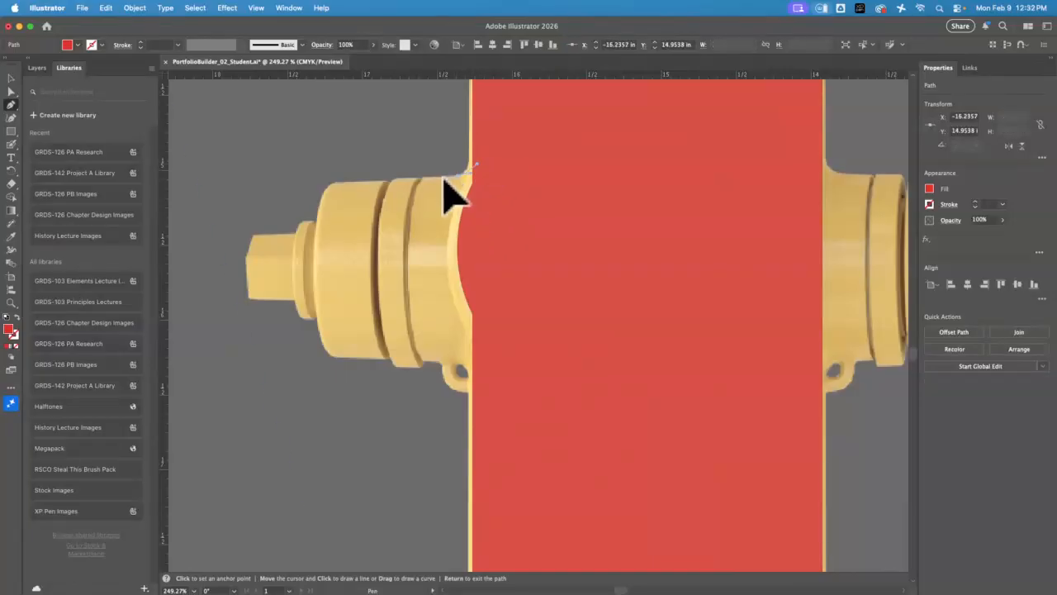
{"action": "left_click", "coordinate": [338, 183]}
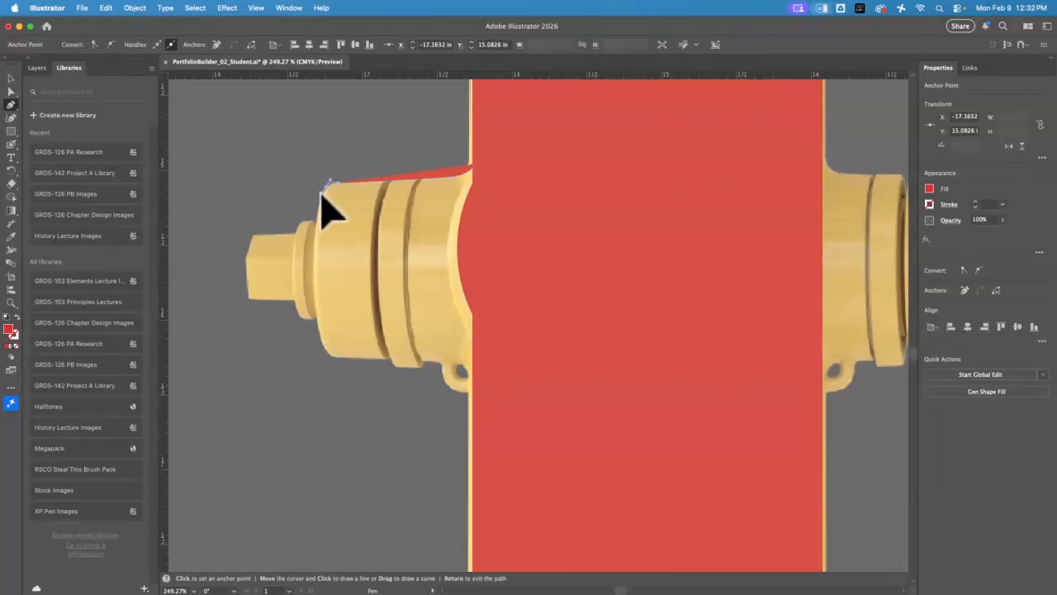
{"action": "left_click", "coordinate": [323, 187]}
{"action": "left_click", "coordinate": [318, 222]}
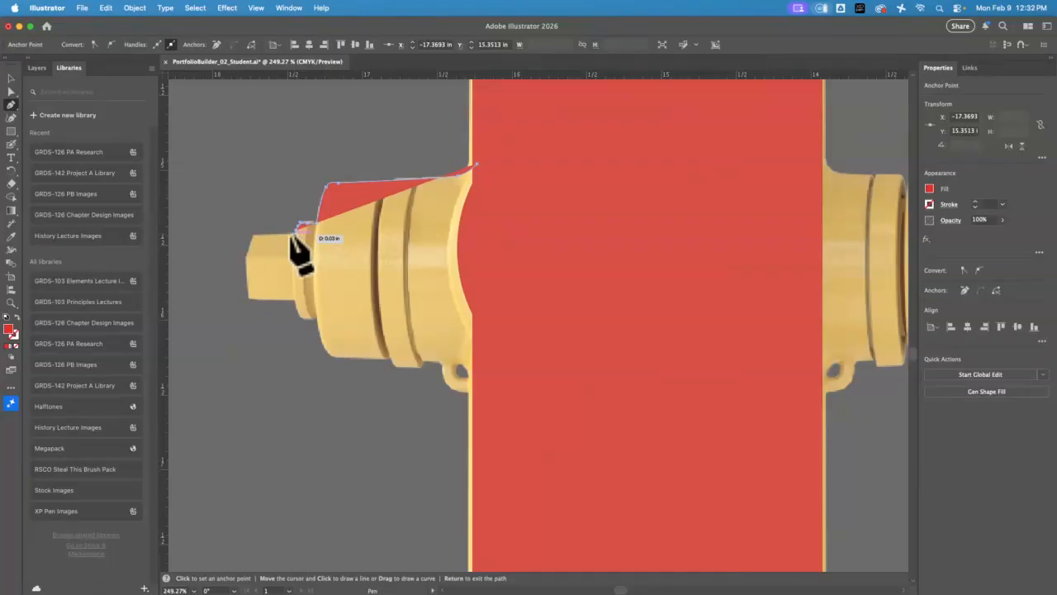
{"action": "left_click", "coordinate": [253, 234]}
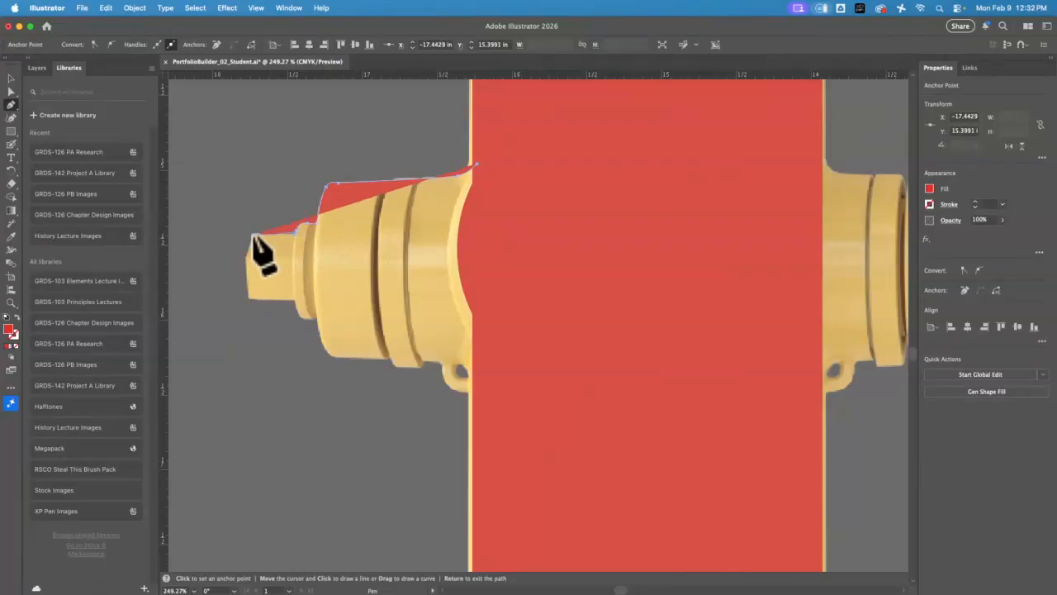
{"action": "left_click", "coordinate": [248, 296]}
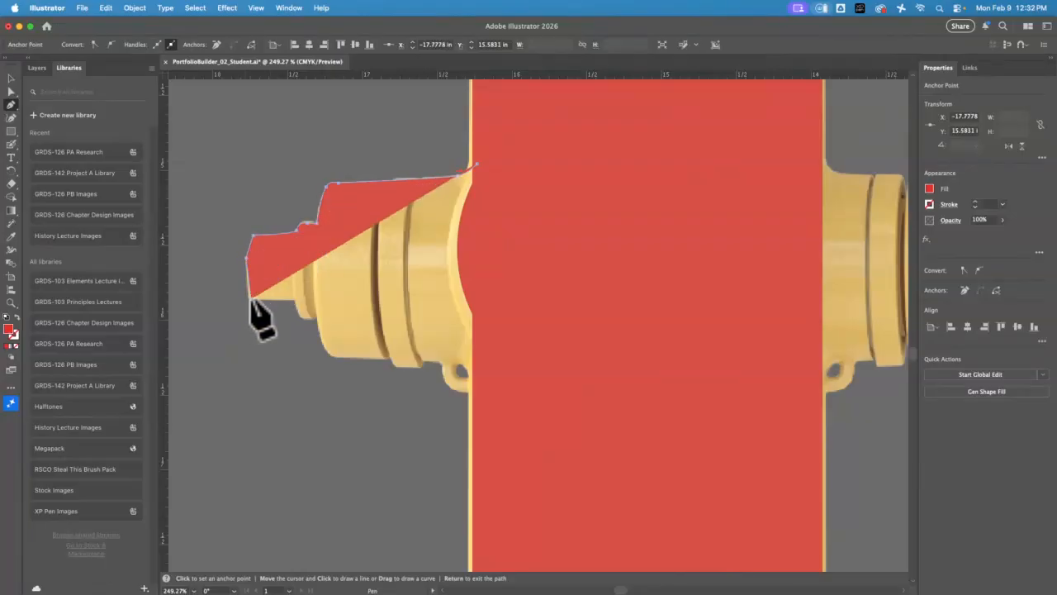
Continue the path along the nozzle's underside and chain lug, and close it inside the red barrel
{"action": "left_click", "coordinate": [295, 299]}
{"action": "left_click_drag", "start_coordinate": [307, 319], "coordinate": [329, 352]}
{"action": "left_click", "coordinate": [318, 316]}
{"action": "left_click", "coordinate": [333, 358]}
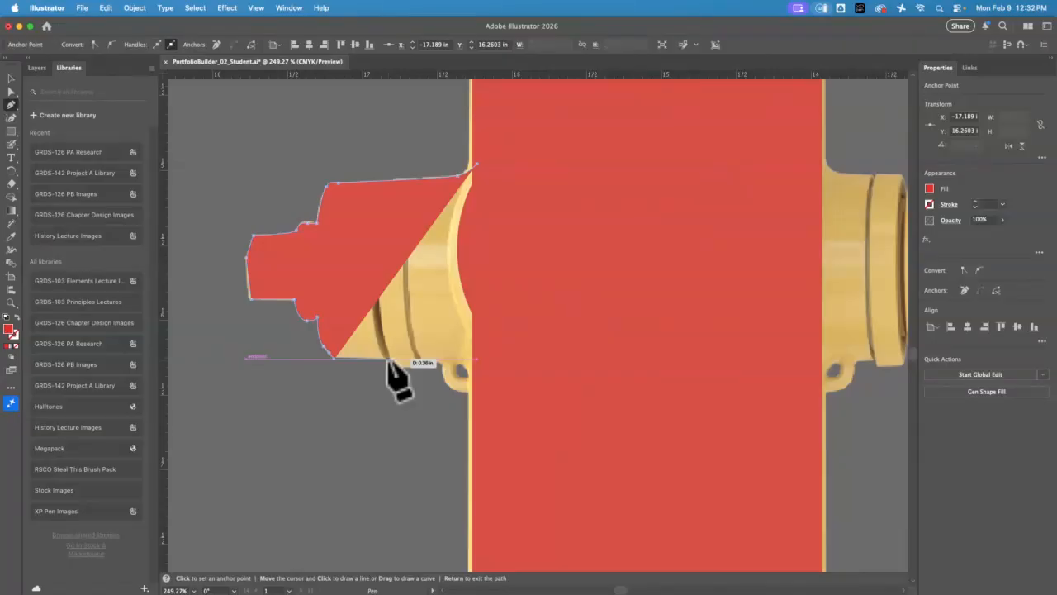
{"action": "left_click", "coordinate": [388, 359]}
{"action": "left_click", "coordinate": [398, 367]}
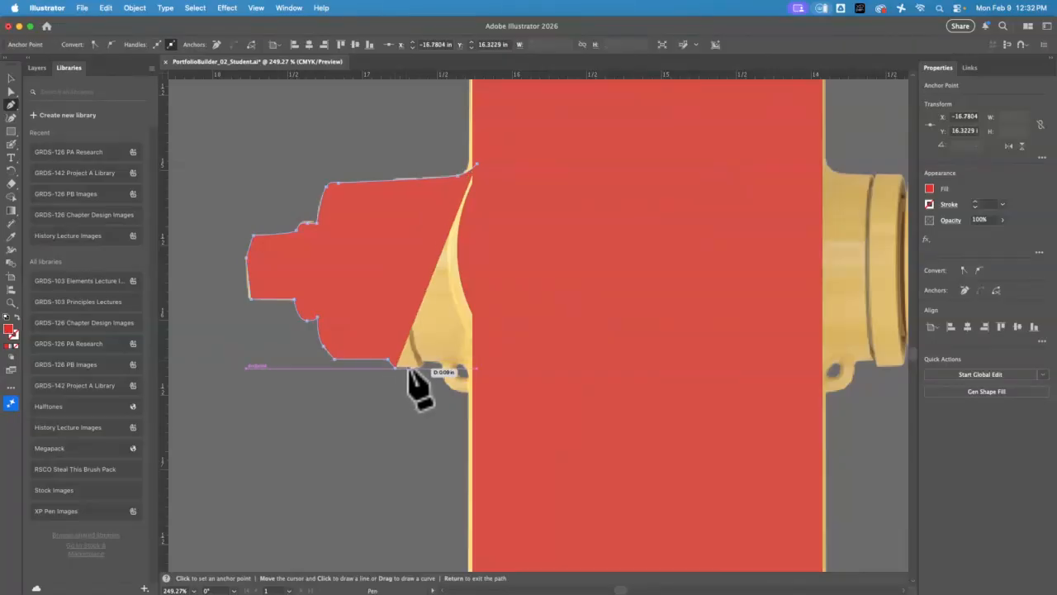
{"action": "left_click", "coordinate": [424, 365]}
{"action": "left_click", "coordinate": [425, 362]}
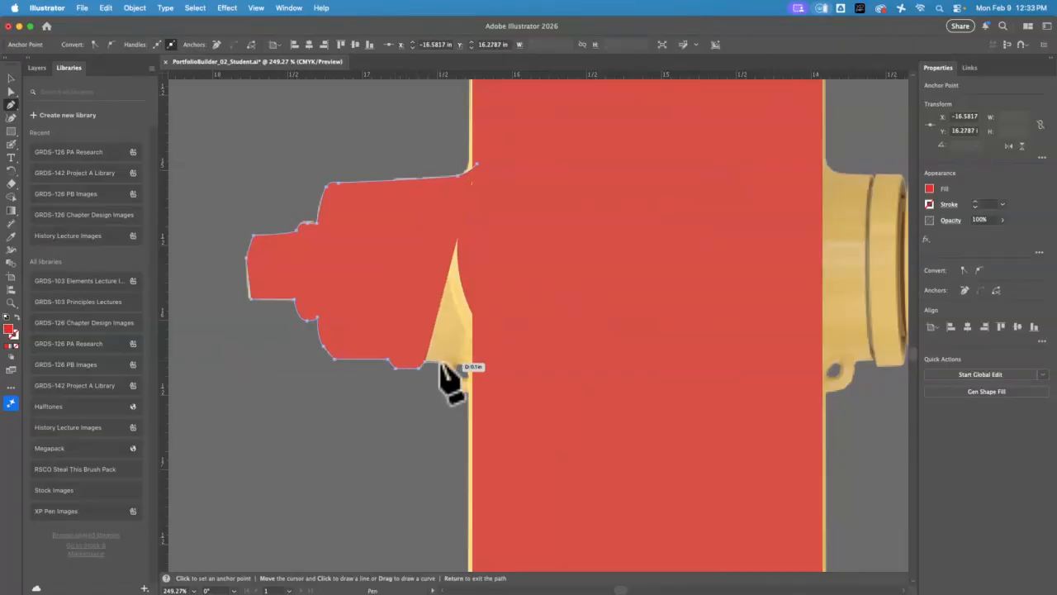
{"action": "left_click", "coordinate": [440, 362]}
{"action": "left_click_drag", "start_coordinate": [450, 387], "coordinate": [462, 393]}
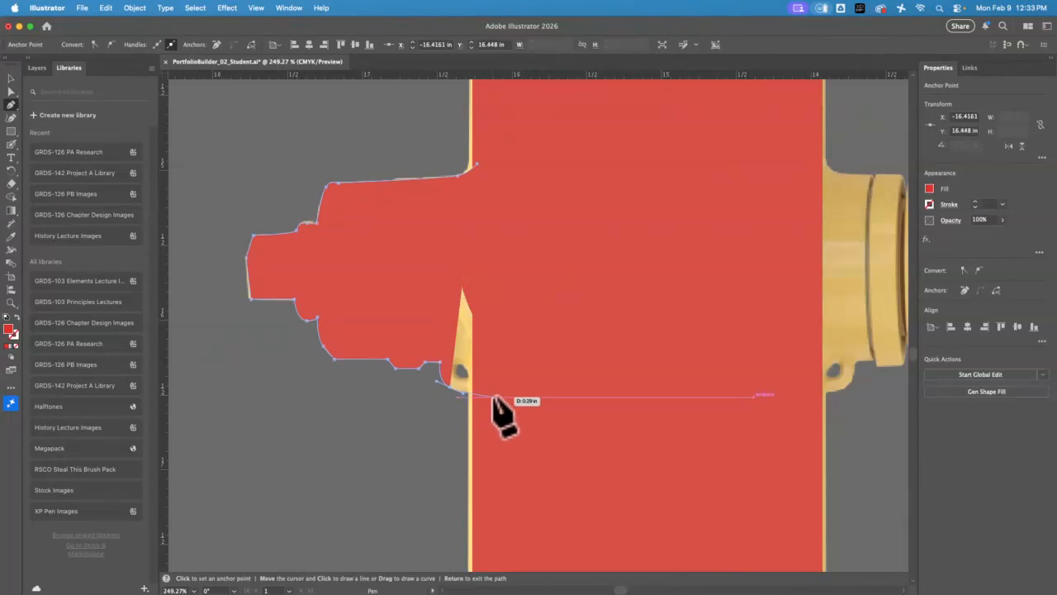
{"action": "left_click", "coordinate": [495, 397]}
{"action": "left_click", "coordinate": [537, 220]}
{"action": "left_click", "coordinate": [473, 168]}
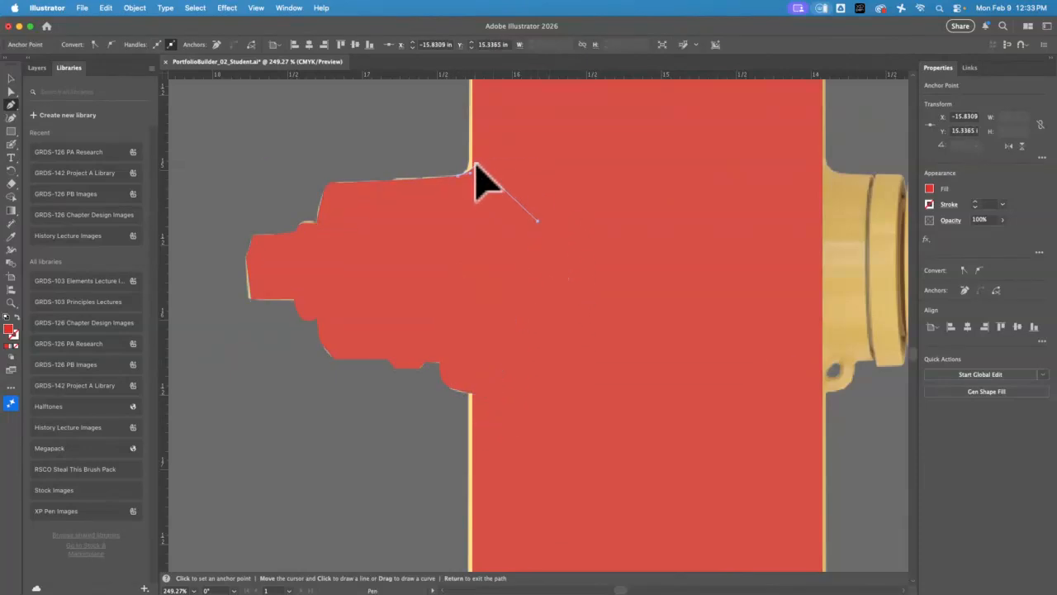
{"action": "left_click", "coordinate": [10, 78]}
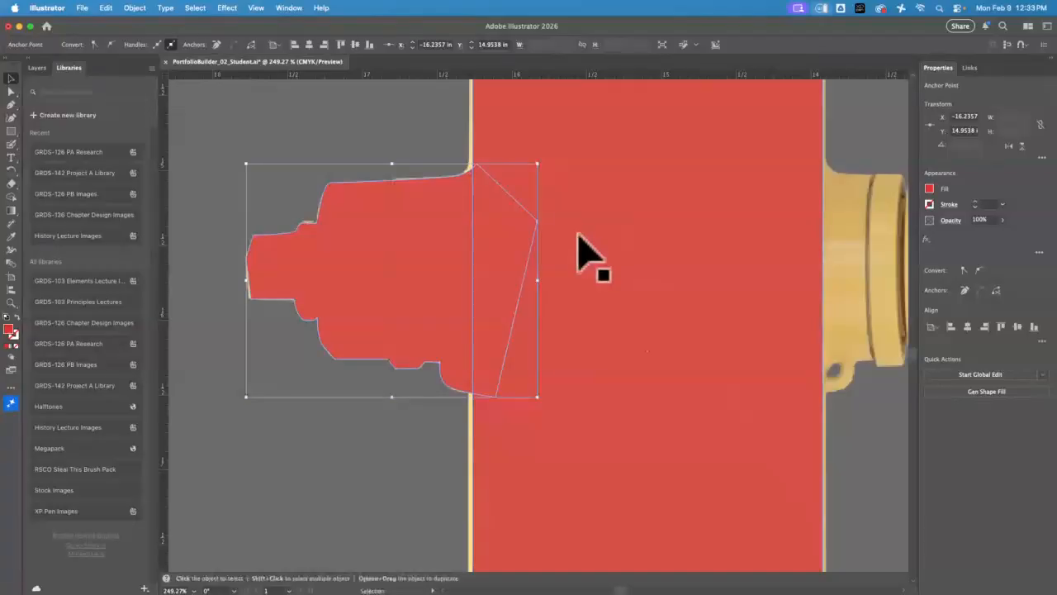
{"action": "left_click", "coordinate": [593, 236]}
{"action": "left_click_drag", "start_coordinate": [398, 128], "coordinate": [561, 301]}
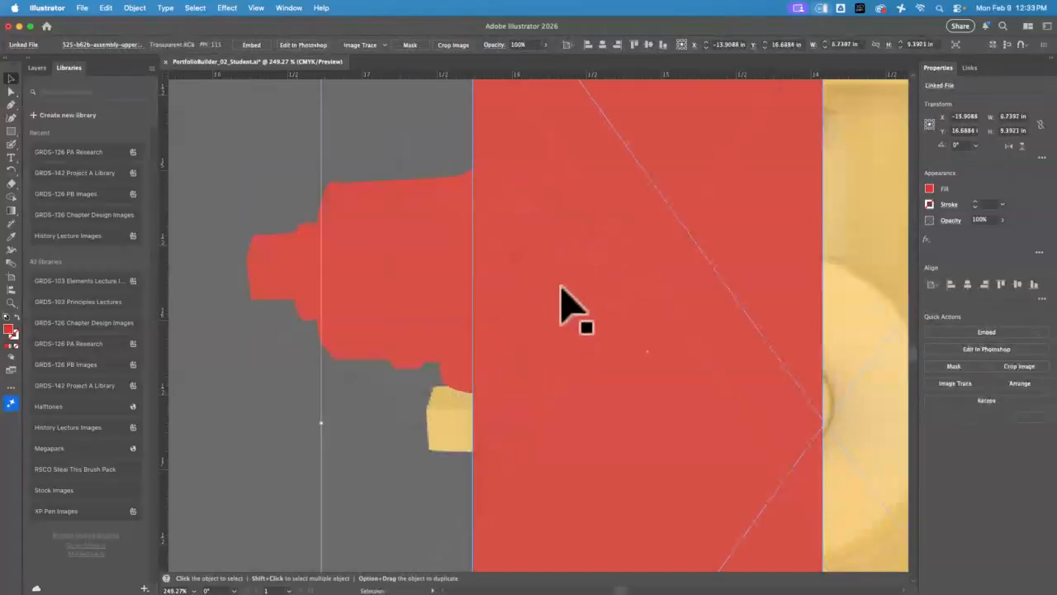
{"action": "key", "text": "a"}
{"action": "key", "text": "super+z"}
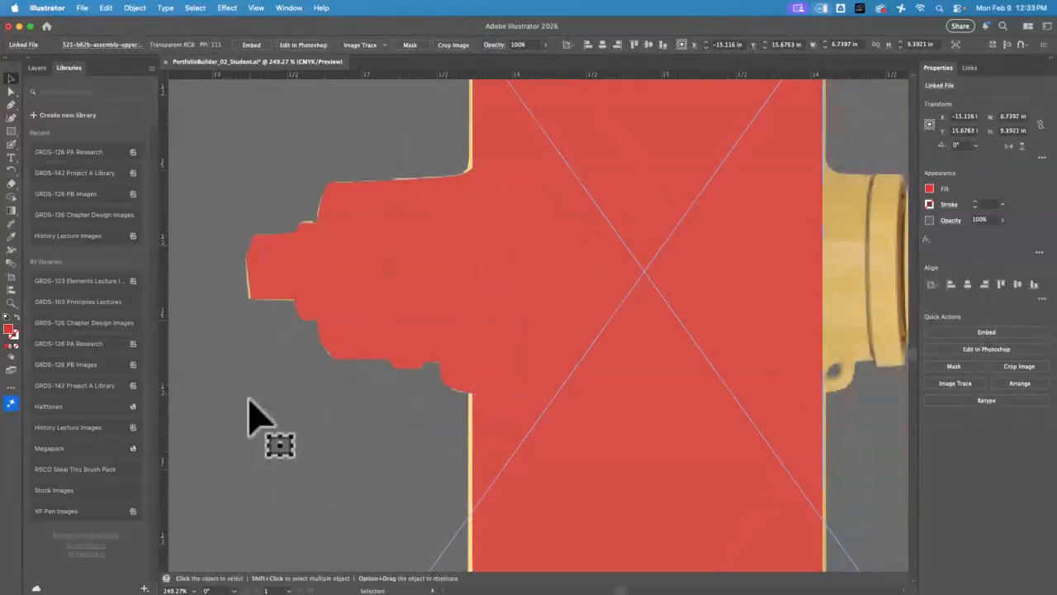
Shift the hydrant reference photo slightly to the right to align its centre with the red barrel
{"action": "key", "text": "v"}
{"action": "key", "text": "super+minus"}
{"action": "key", "text": "super+minus"}
{"action": "key", "text": "super+minus"}
{"action": "key", "text": "super+minus"}
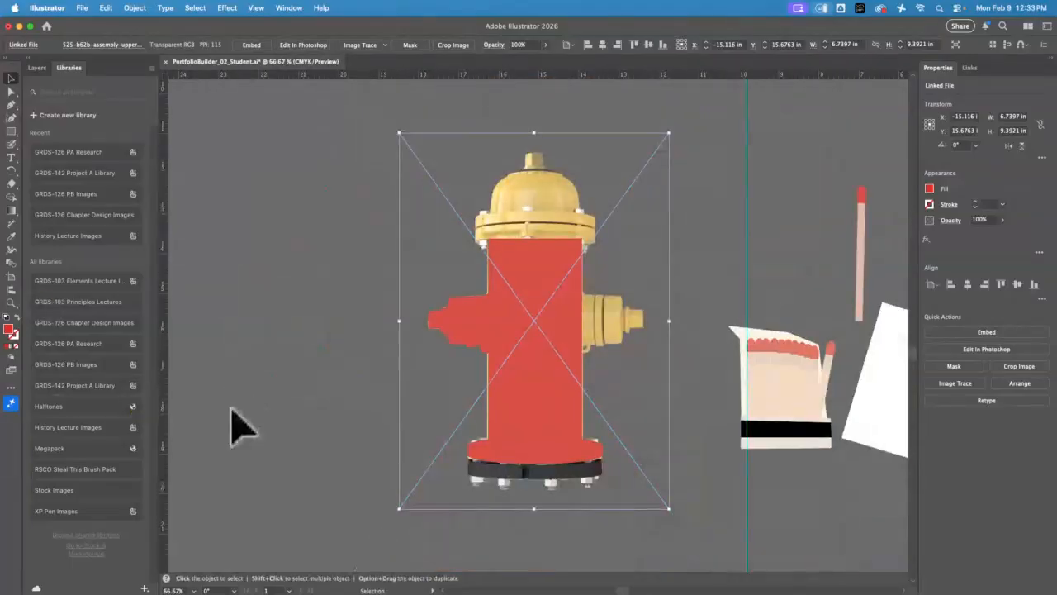
{"action": "left_click", "coordinate": [340, 434]}
{"action": "left_click", "coordinate": [437, 289]}
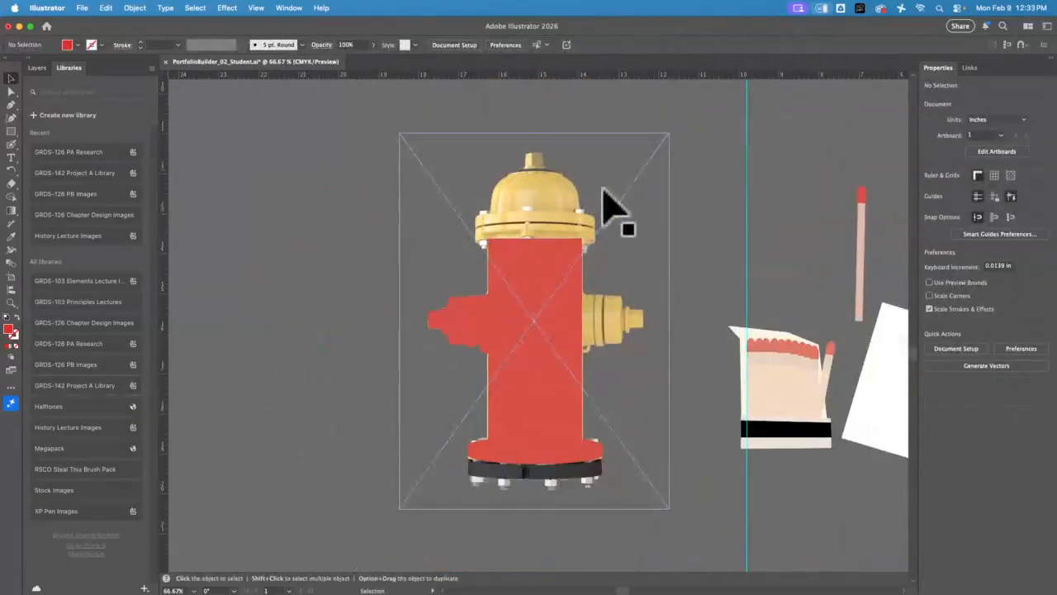
{"action": "left_click_drag", "start_coordinate": [572, 182], "coordinate": [658, 187]}
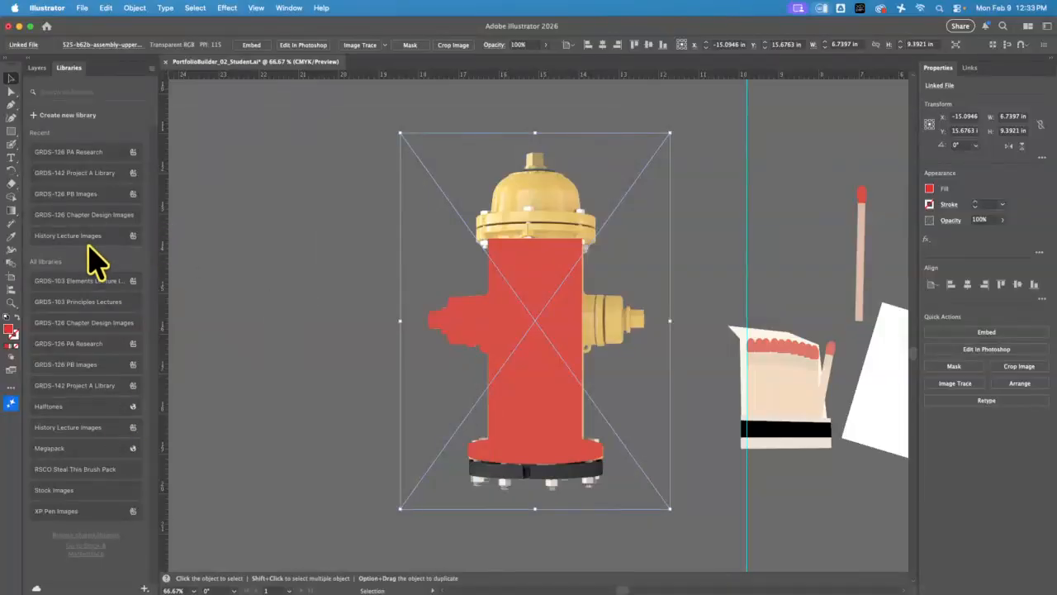
Review the hydrant layout sketch in PortfolioBuildersThumbs in Photoshop and return to Illustrator
{"action": "left_click", "coordinate": [20, 26]}
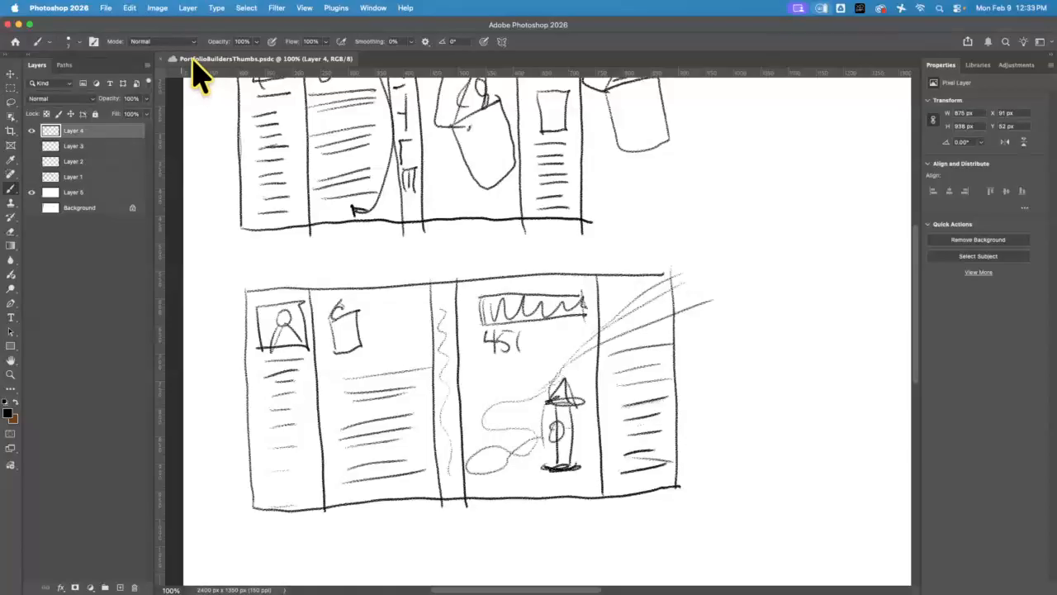
{"action": "left_click", "coordinate": [109, 10]}
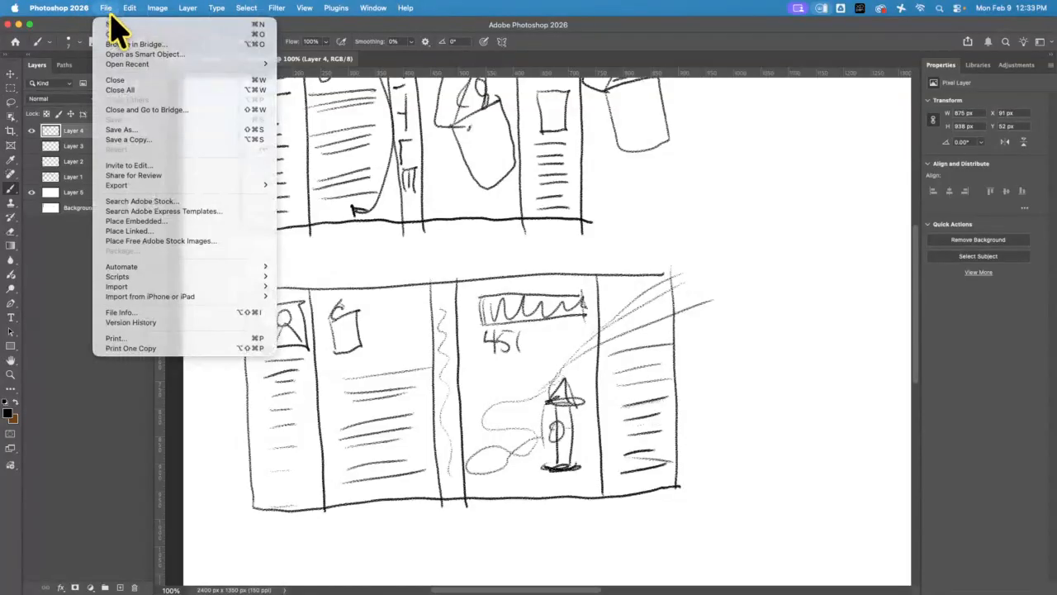
{"action": "left_click", "coordinate": [18, 25]}
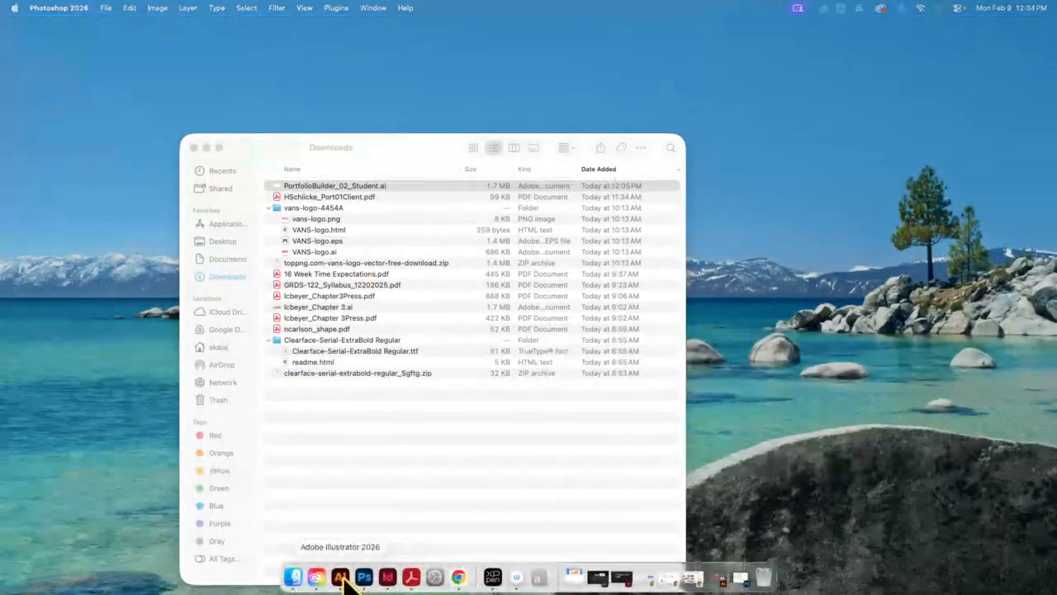
{"action": "left_click", "coordinate": [342, 577]}
Return to the dust jacket artboard and make the Background layer active
{"action": "key", "text": "super+minus"}
{"action": "key", "text": "super+minus"}
{"action": "key", "text": "super+minus"}
{"action": "key", "text": "super+minus"}
{"action": "key", "text": "super+minus"}
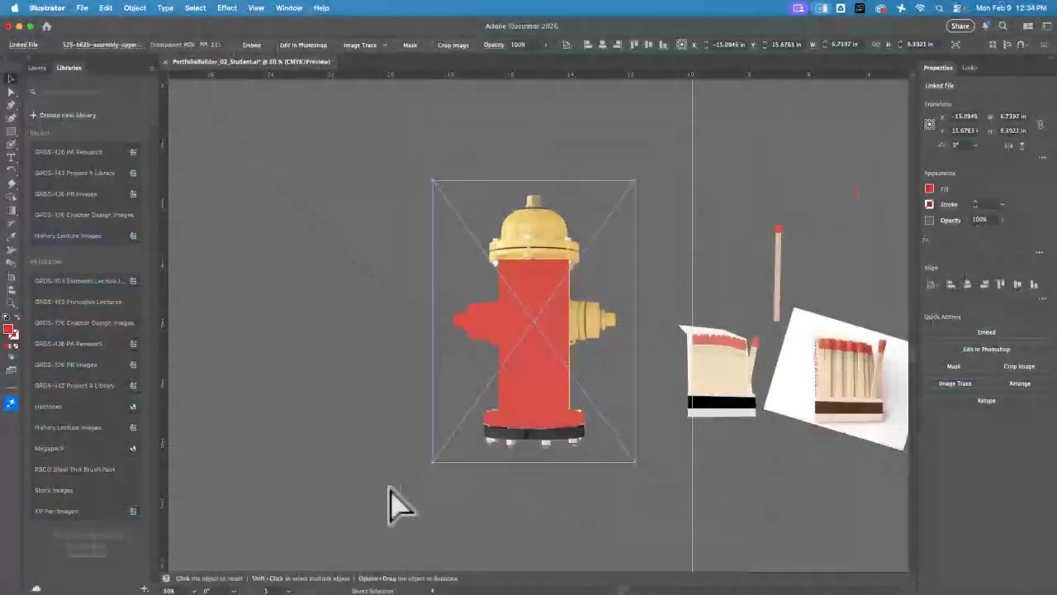
{"action": "key", "text": "space"}
{"action": "left_click_drag", "start_coordinate": [684, 236], "coordinate": [344, 246]}
{"action": "key", "text": "super+plus"}
{"action": "key", "text": "super+plus"}
{"action": "key", "text": "super+plus"}
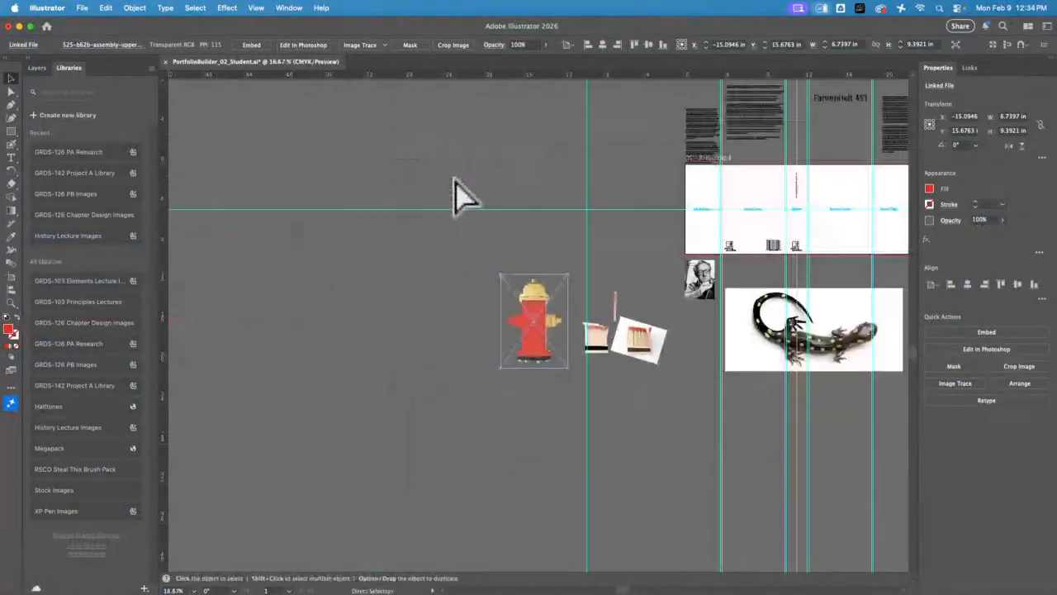
{"action": "key", "text": "space"}
{"action": "left_click_drag", "start_coordinate": [732, 170], "coordinate": [193, 338]}
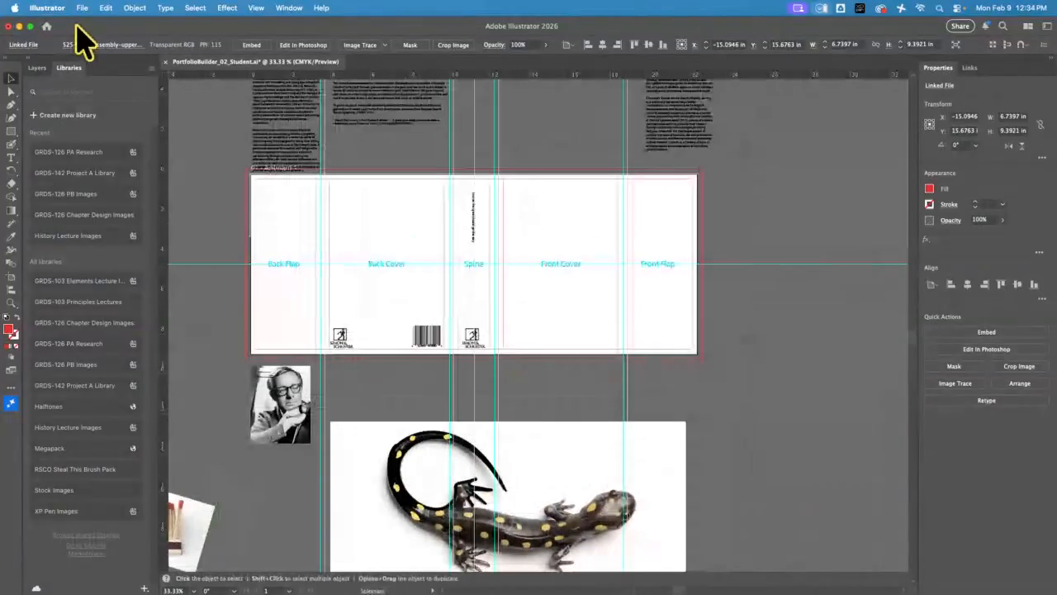
{"action": "left_click", "coordinate": [37, 68]}
{"action": "left_click", "coordinate": [86, 186]}
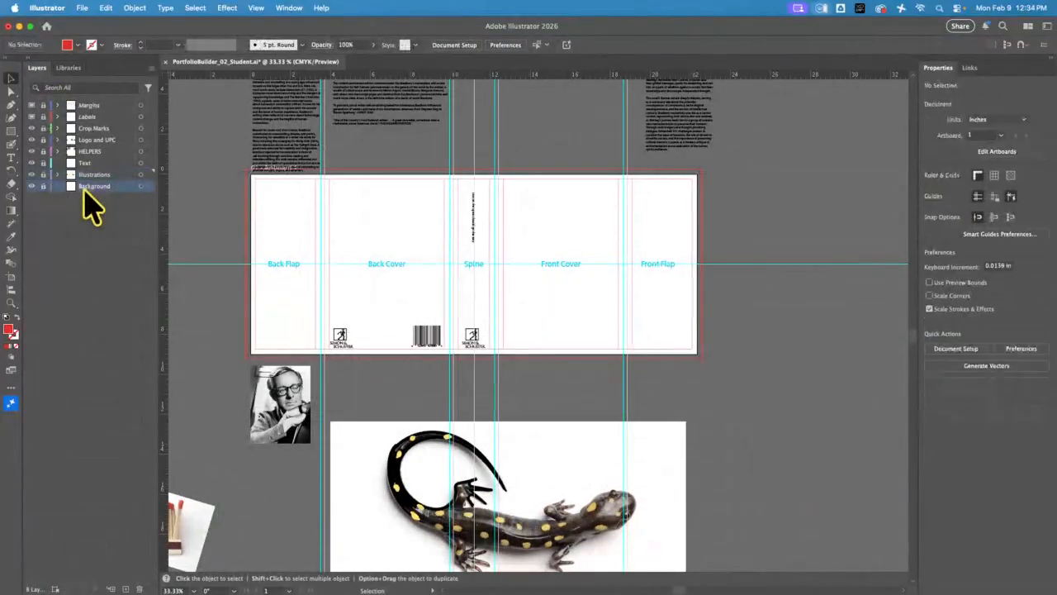
Place PortfolioBuildersThumbs from the GRDS 122 Files cloud folder at the artboard's upper-left margin corner, at its full 16 by 9 in size
{"action": "left_click", "coordinate": [83, 9]}
{"action": "left_click", "coordinate": [103, 231]}
{"action": "left_click", "coordinate": [486, 289]}
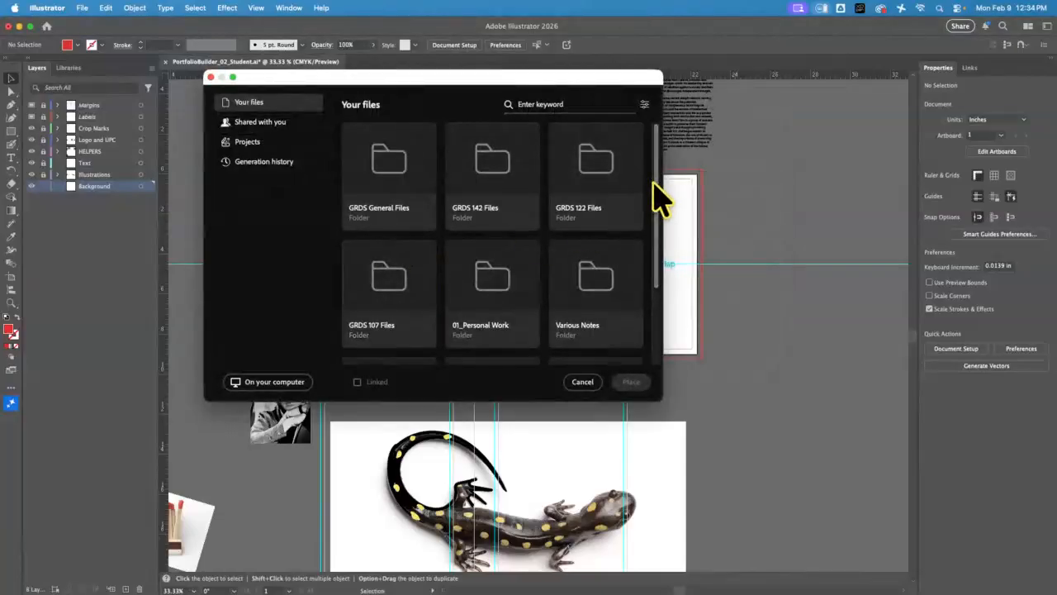
{"action": "left_click", "coordinate": [607, 178]}
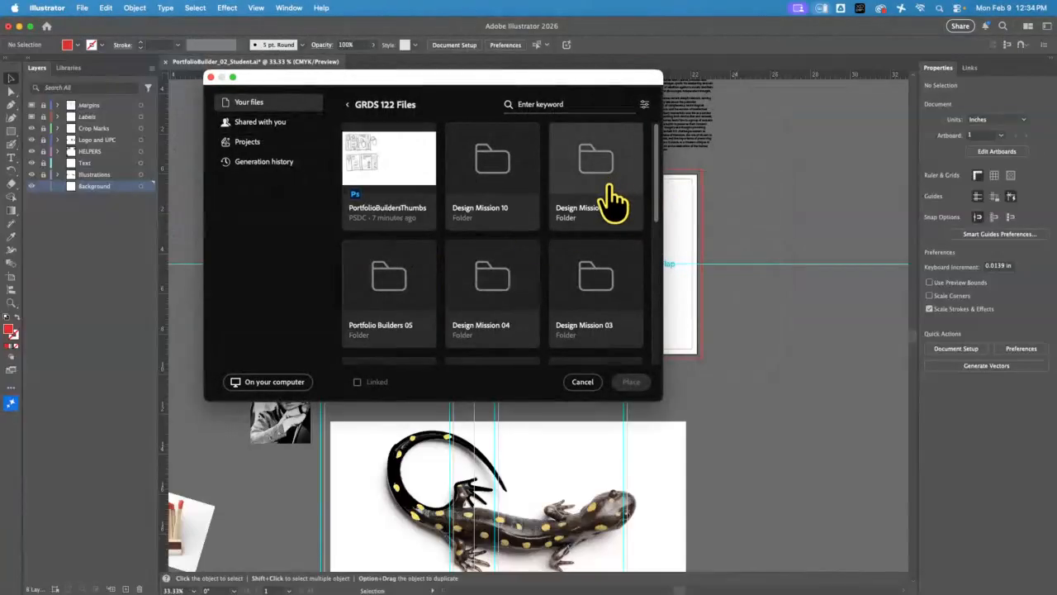
{"action": "left_click", "coordinate": [390, 177]}
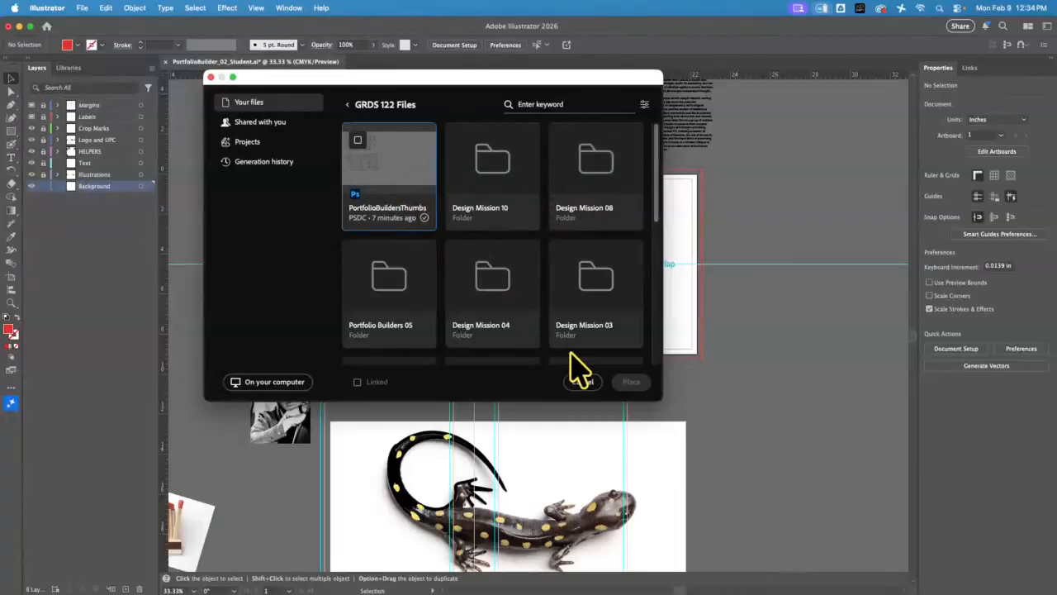
{"action": "left_click", "coordinate": [409, 182]}
{"action": "left_click", "coordinate": [631, 382]}
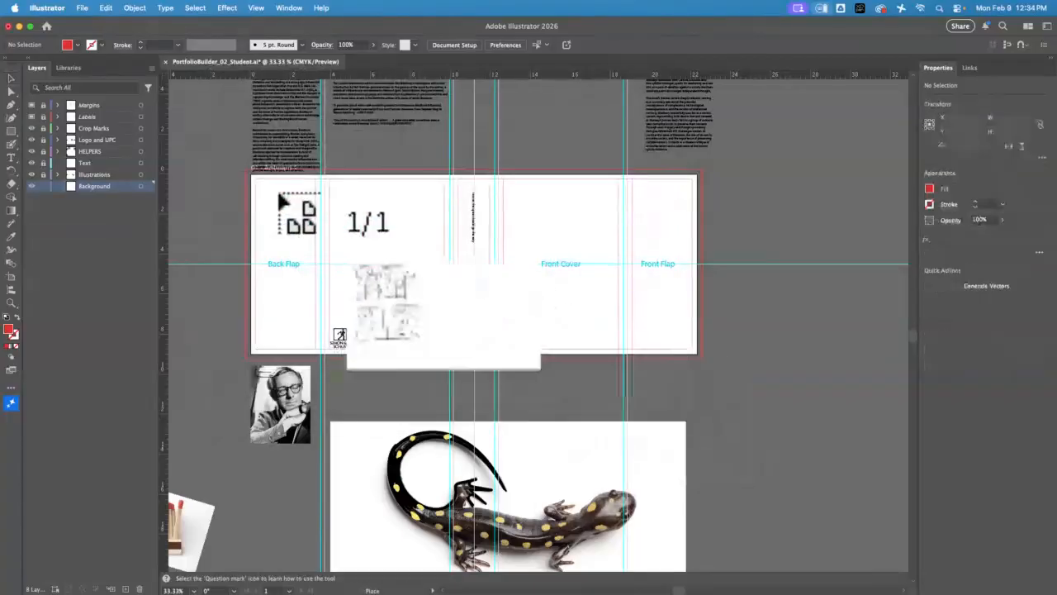
{"action": "left_click", "coordinate": [252, 179]}
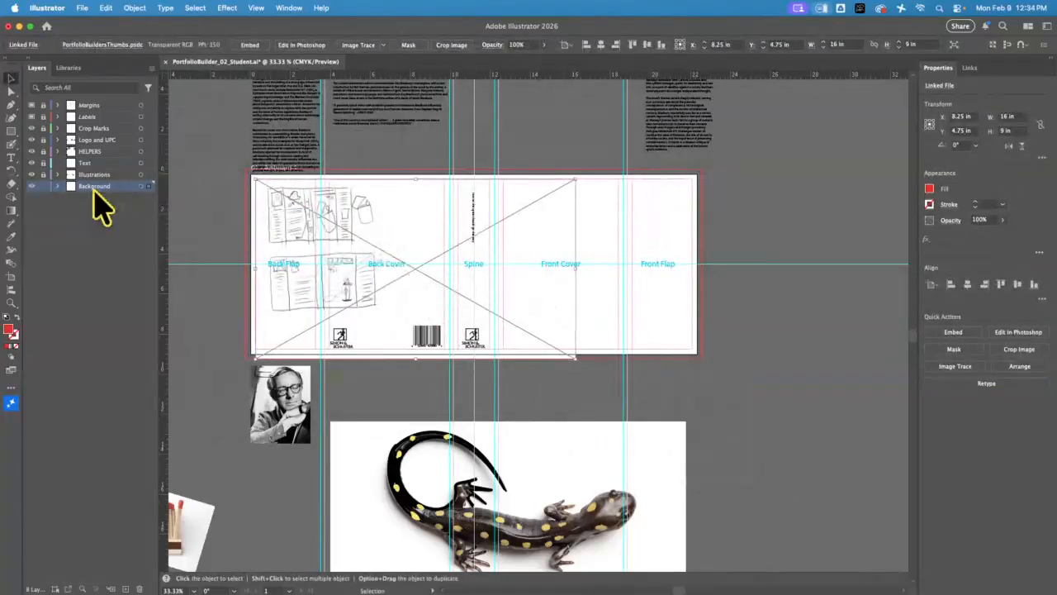
Draw a rectangle about 5.61 by 3.28 in over the lower thumbnail sketch
{"action": "left_click", "coordinate": [11, 130]}
{"action": "left_click_drag", "start_coordinate": [267, 251], "coordinate": [378, 315]}
{"action": "key", "text": "v"}
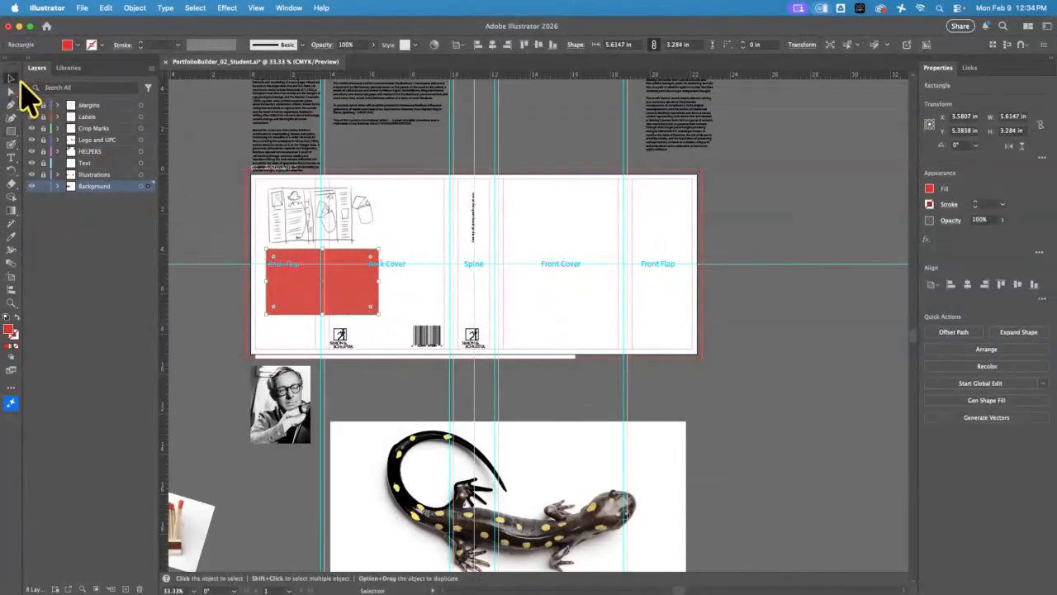
Select the rectangle together with the placed thumbnails and make a clipping mask that isolates the lower sketch
{"action": "left_click", "coordinate": [284, 307], "text": "shift"}
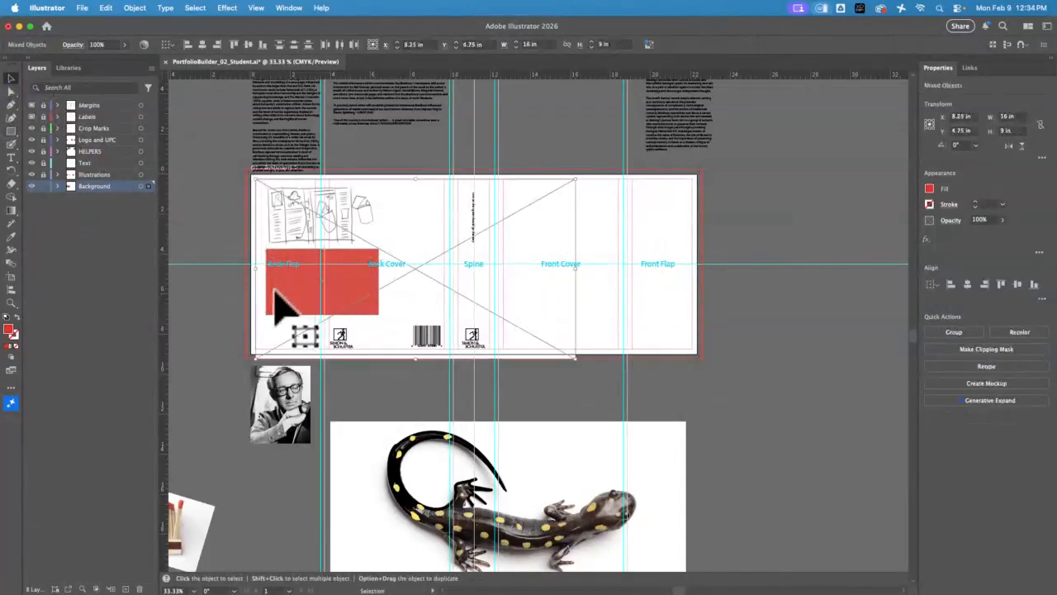
{"action": "left_click", "coordinate": [106, 7]}
{"action": "mouse_move", "coordinate": [136, 10]}
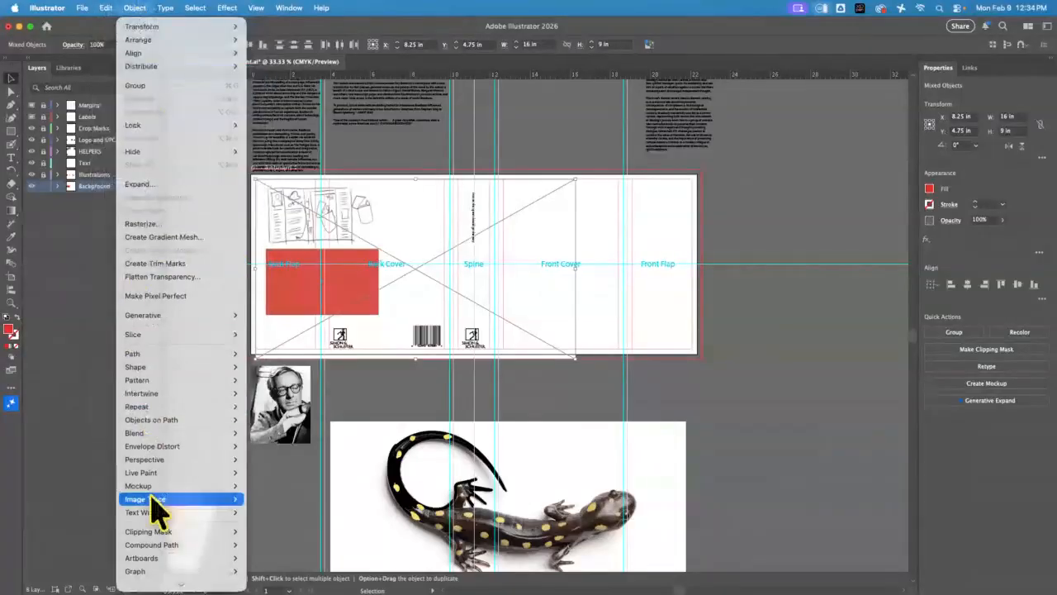
{"action": "mouse_move", "coordinate": [165, 533]}
{"action": "left_click", "coordinate": [263, 532]}
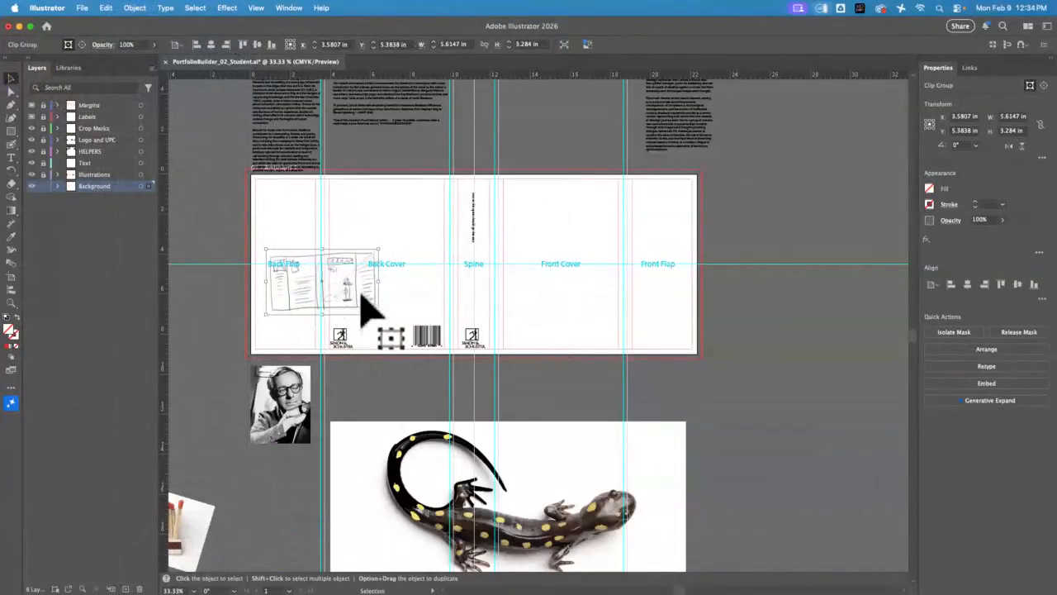
Enlarge the clipped thumbnail sketch over the artboard and stretch its sides to about 23.89 by 11.18 in to match the jacket edges
{"action": "left_click_drag", "start_coordinate": [379, 314], "coordinate": [711, 579]}
{"action": "mouse_move", "coordinate": [651, 349]}
{"action": "left_mouse_down"}
{"action": "mouse_move", "coordinate": [616, 230]}
{"action": "mouse_move", "coordinate": [649, 237]}
{"action": "left_mouse_up"}
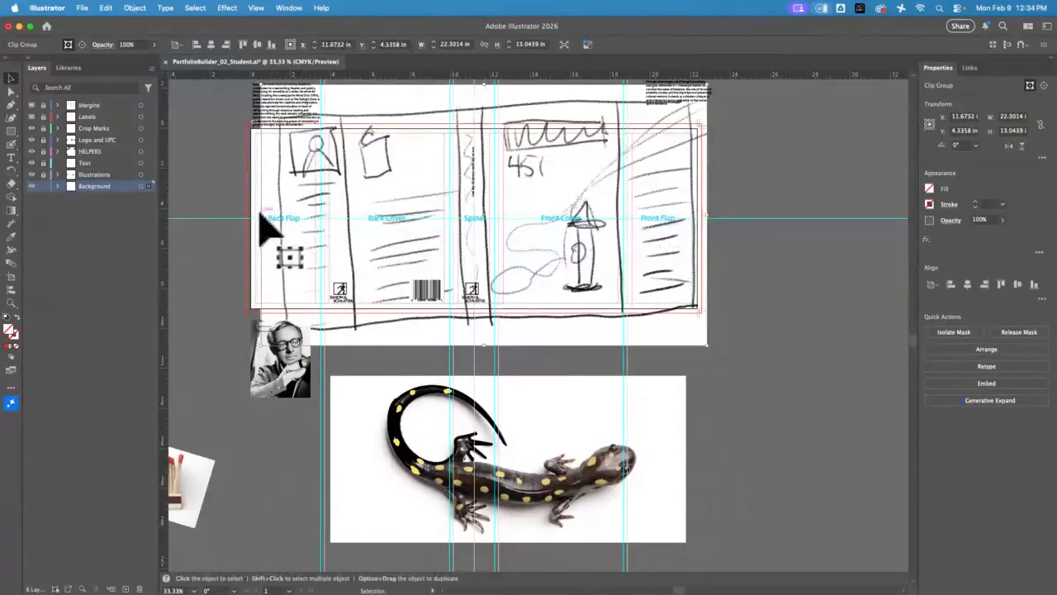
{"action": "left_click_drag", "start_coordinate": [484, 83], "coordinate": [486, 113]}
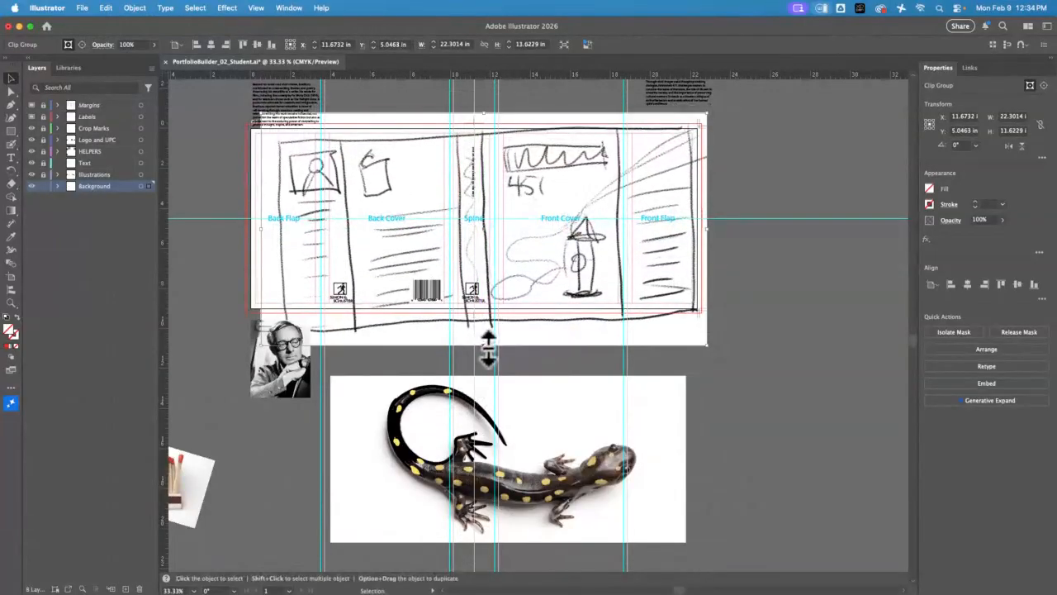
{"action": "left_click_drag", "start_coordinate": [487, 347], "coordinate": [485, 337]}
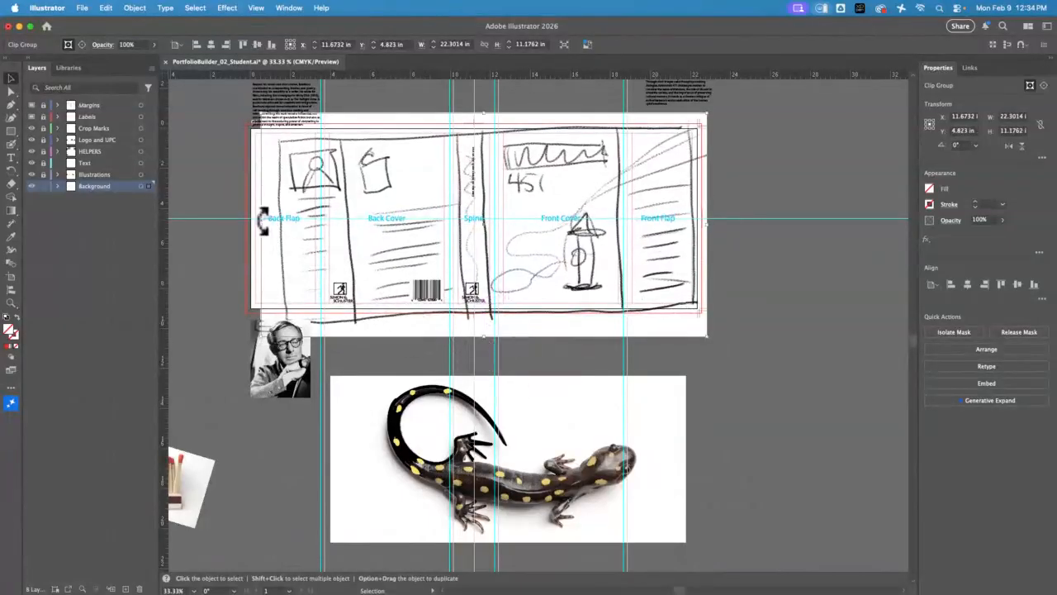
{"action": "left_click_drag", "start_coordinate": [254, 225], "coordinate": [228, 226]}
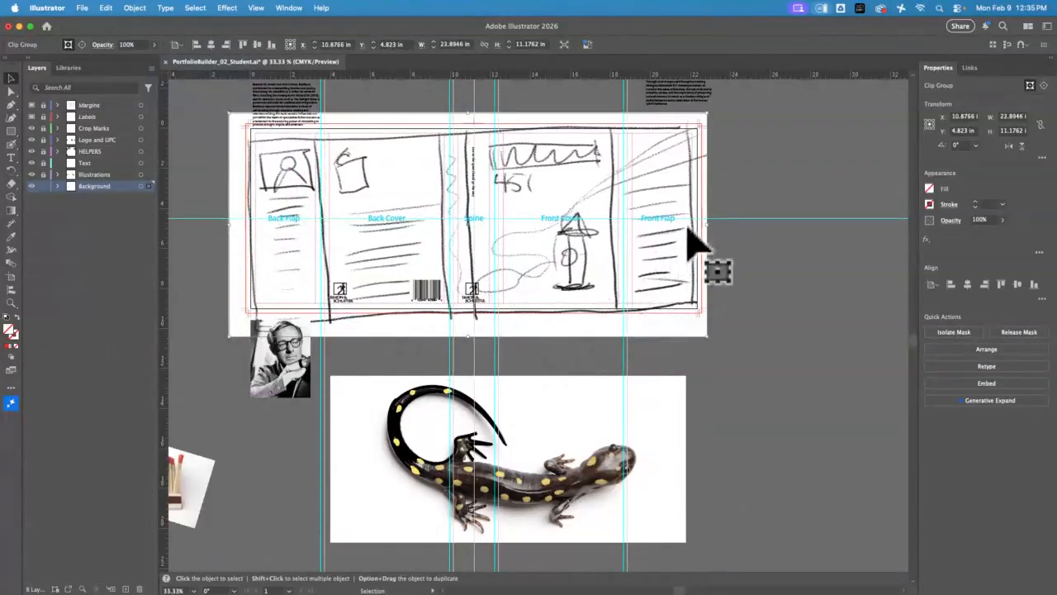
Rotate the clipped sketch about 2 degrees clockwise and shift it slightly so its outline lines up with the jacket panels
{"action": "left_click_drag", "start_coordinate": [720, 116], "coordinate": [725, 125]}
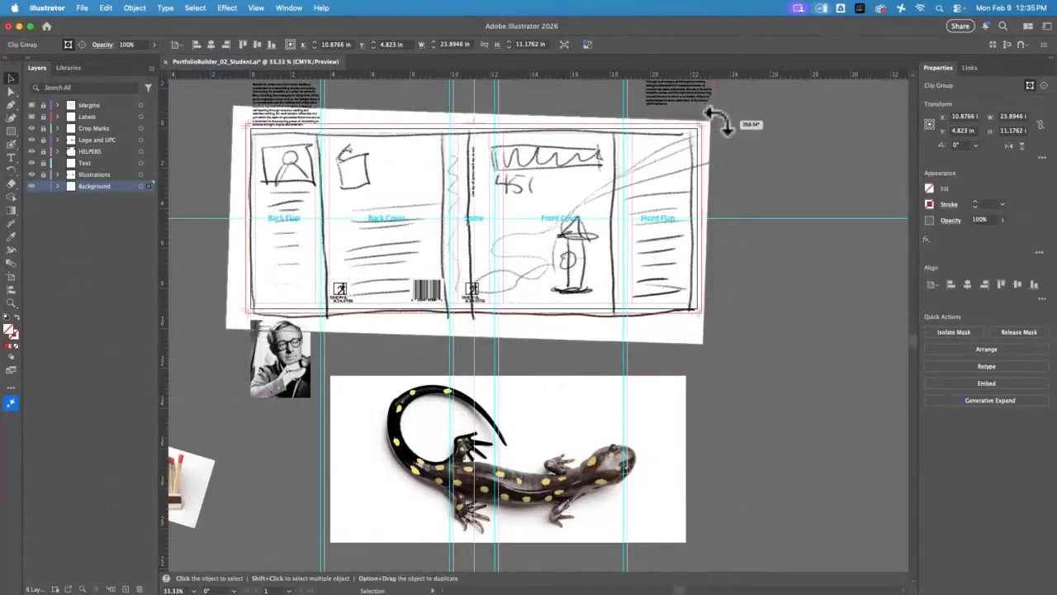
{"action": "left_click_drag", "start_coordinate": [580, 267], "coordinate": [597, 260]}
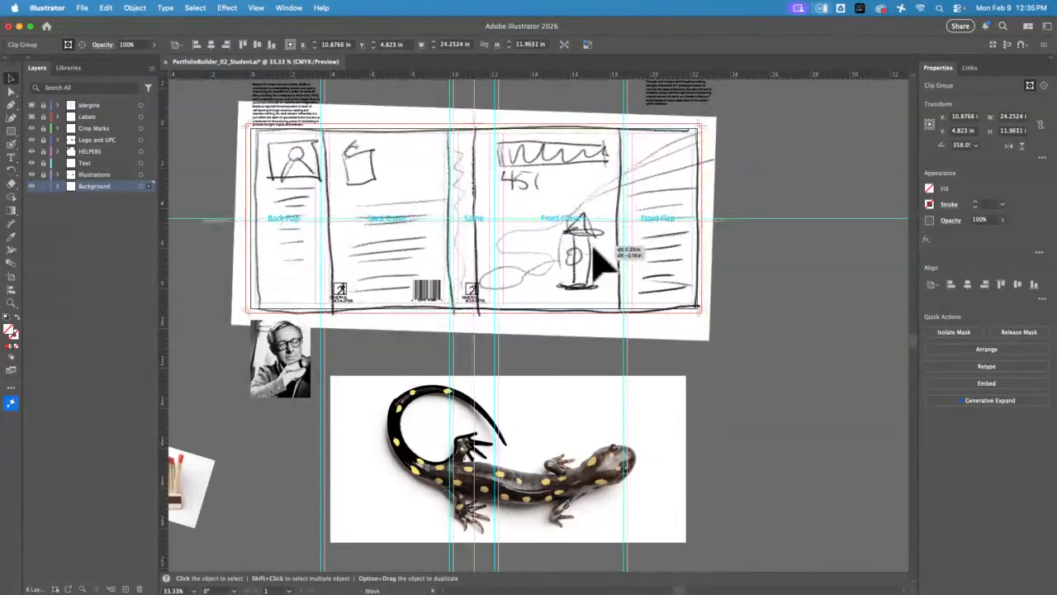
{"action": "left_click", "coordinate": [778, 276]}
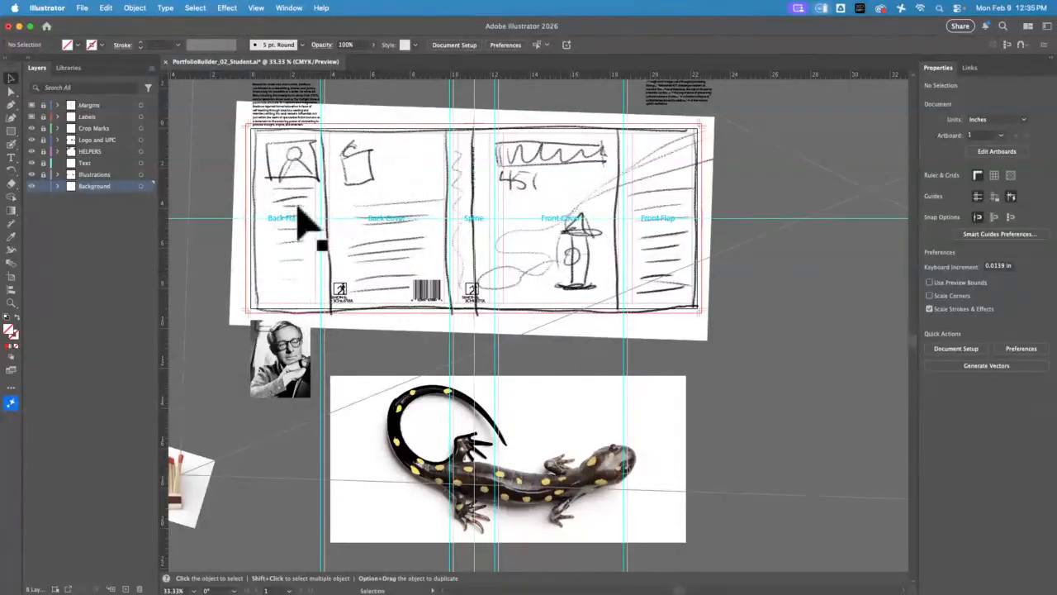
Lock the Background layer, unlock the layers from Crop Marks down to Illustrations, and make the Text layer active
{"action": "left_click", "coordinate": [285, 114]}
{"action": "left_click", "coordinate": [171, 166]}
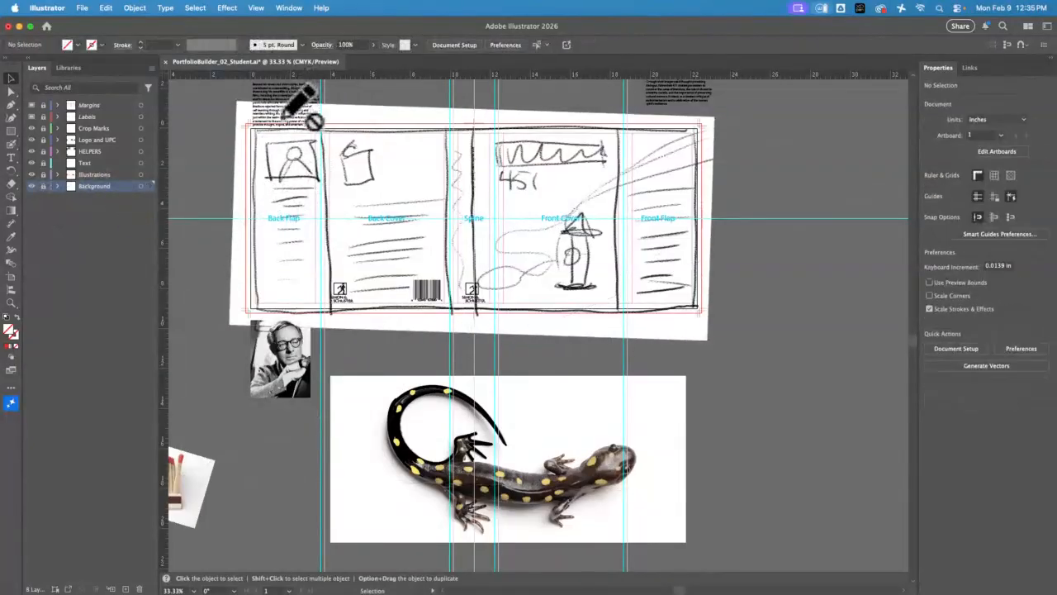
{"action": "left_click", "coordinate": [105, 164]}
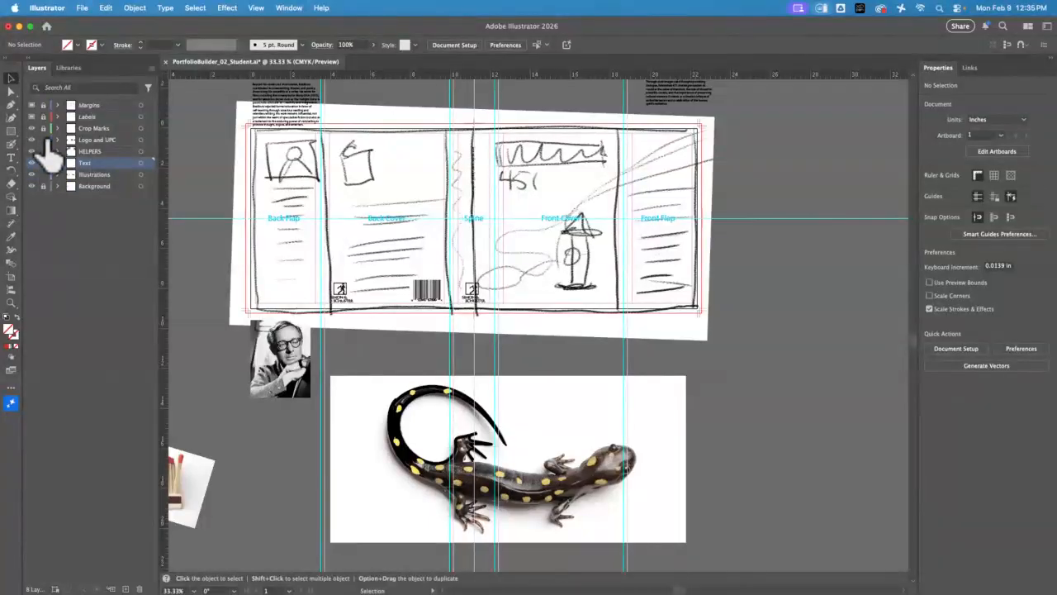
Move the author biography text frame from above the artboard onto the back flap, beneath the sketched portrait box
{"action": "left_click", "coordinate": [290, 125]}
{"action": "key", "text": "t"}
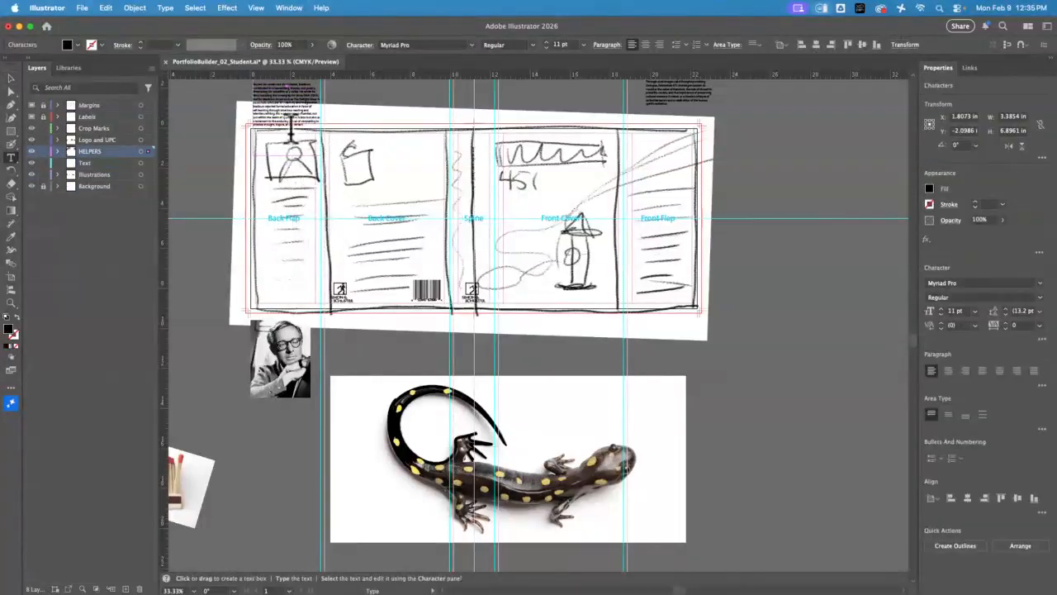
{"action": "left_click", "coordinate": [11, 79]}
{"action": "left_click_drag", "start_coordinate": [306, 129], "coordinate": [323, 257]}
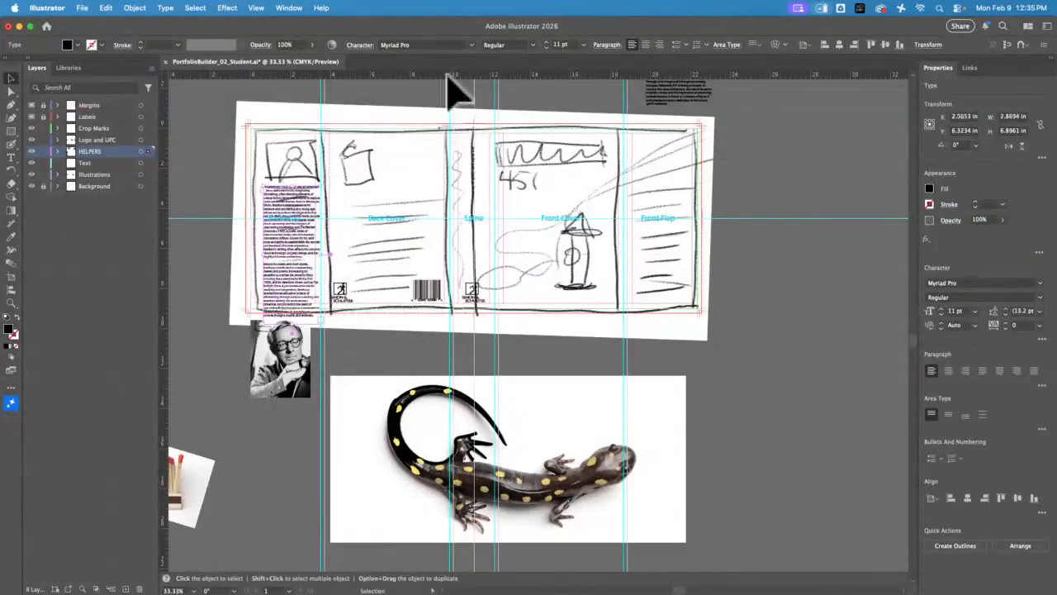
Set the biography text in Times Regular at 10 pt
{"action": "left_click", "coordinate": [422, 43]}
{"action": "type", "text": "t"}
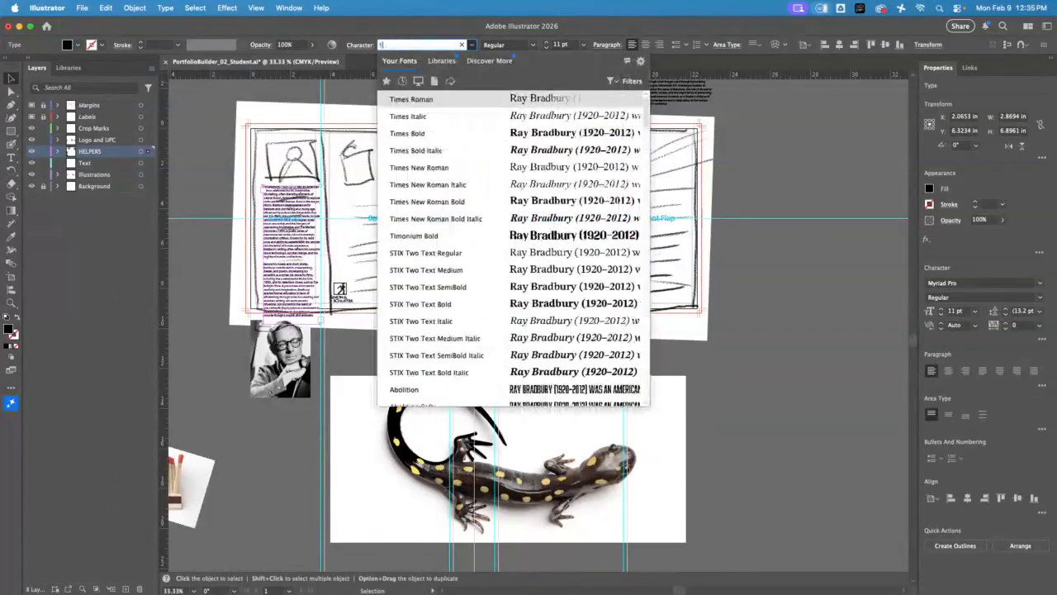
{"action": "type", "text": "imes"}
{"action": "key", "text": "Return"}
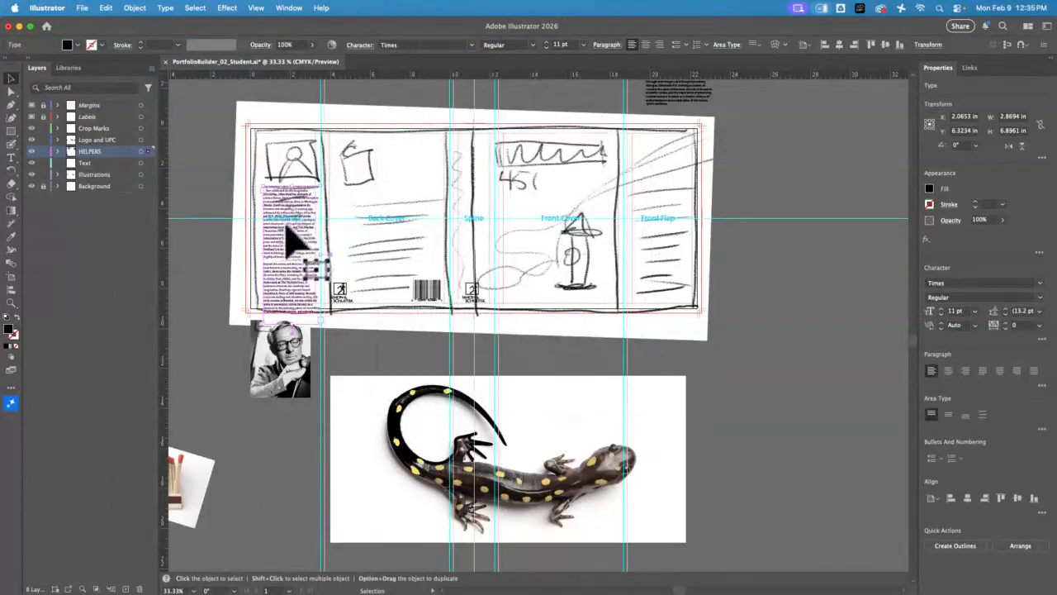
{"action": "left_click", "coordinate": [545, 48]}
{"action": "left_click", "coordinate": [545, 47]}
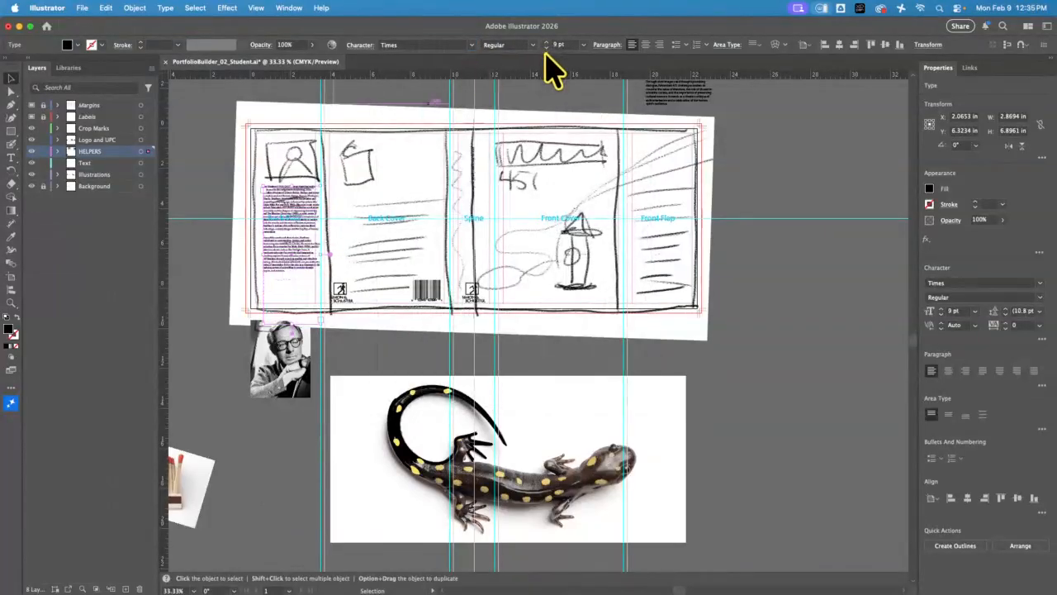
{"action": "left_click", "coordinate": [546, 43]}
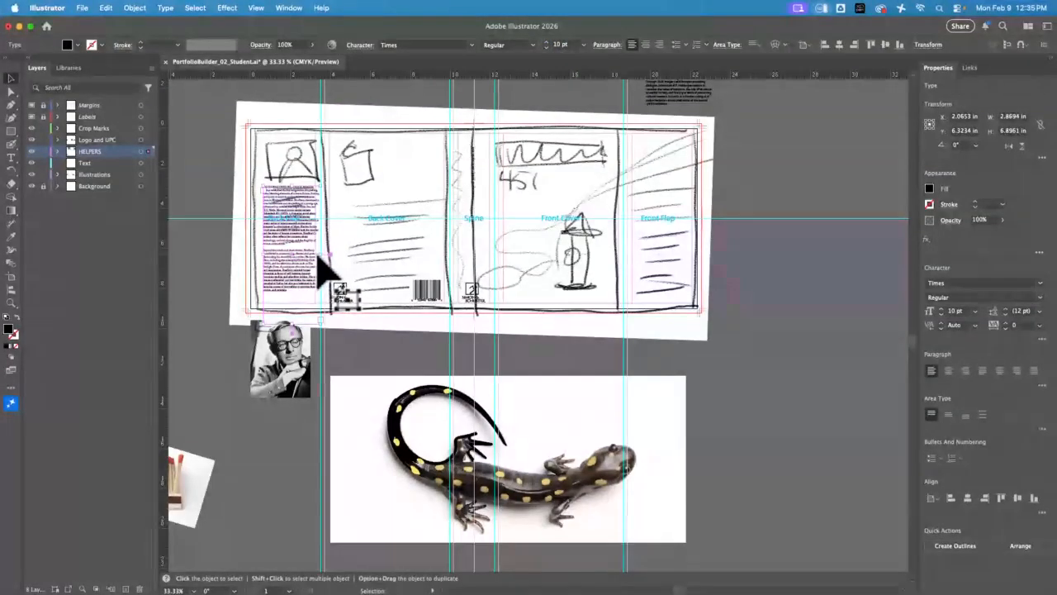
Narrow the biography frame to about 2.53 in and place the author photo above it, scaled to about 1.83 by 2.38 in
{"action": "left_click_drag", "start_coordinate": [325, 257], "coordinate": [315, 257]}
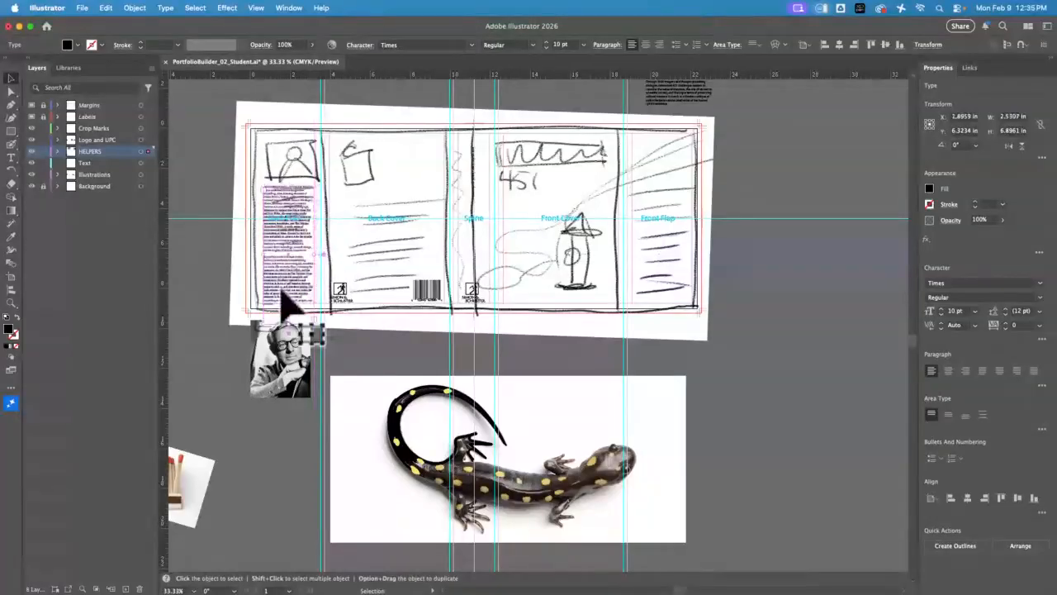
{"action": "left_click_drag", "start_coordinate": [298, 392], "coordinate": [297, 165]}
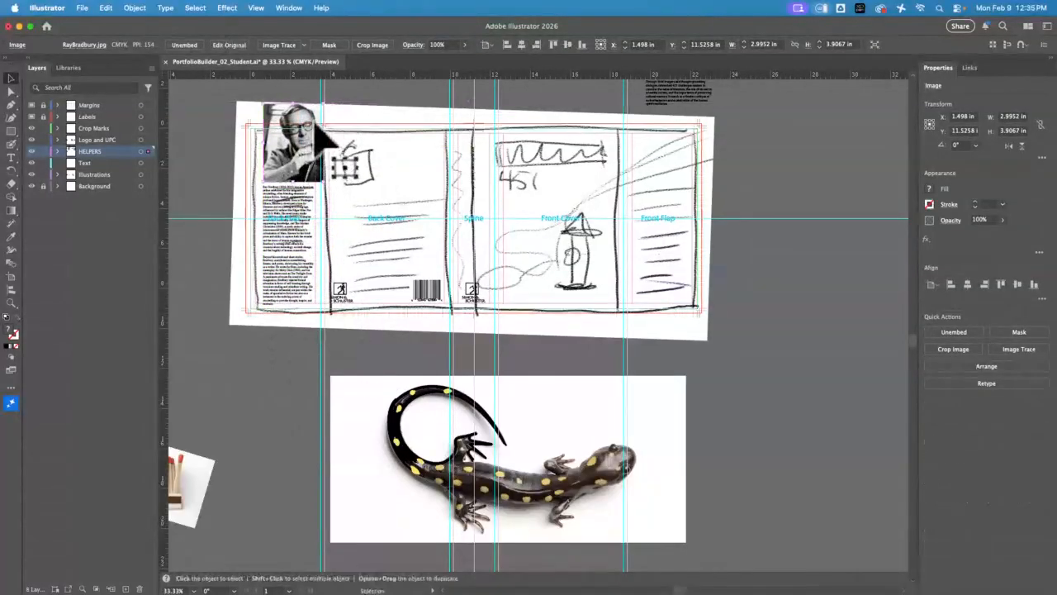
{"action": "left_click_drag", "start_coordinate": [327, 99], "coordinate": [301, 136]}
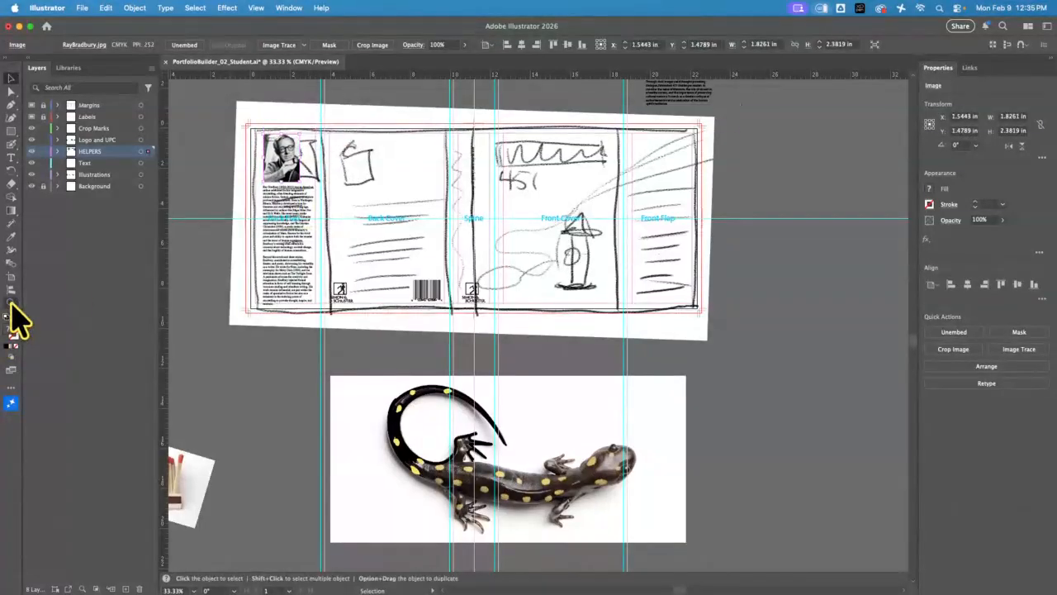
Align the author photo and biography with the back flap's left margin, and widen the text frame to about 2.97 in to reach the right margin
{"action": "left_click", "coordinate": [11, 303]}
{"action": "left_click_drag", "start_coordinate": [294, 269], "coordinate": [428, 299]}
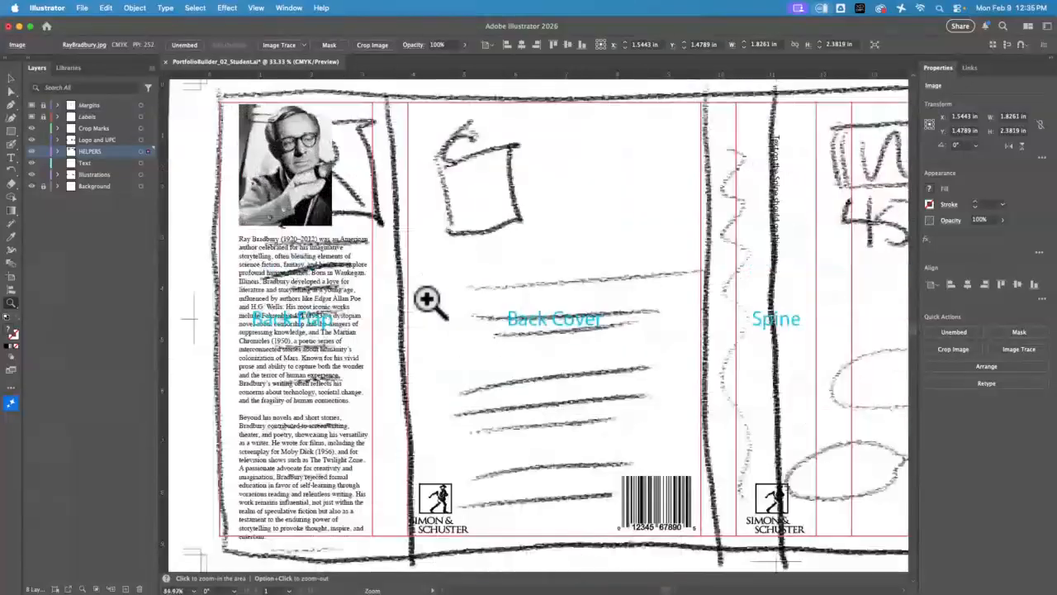
{"action": "left_click", "coordinate": [11, 78]}
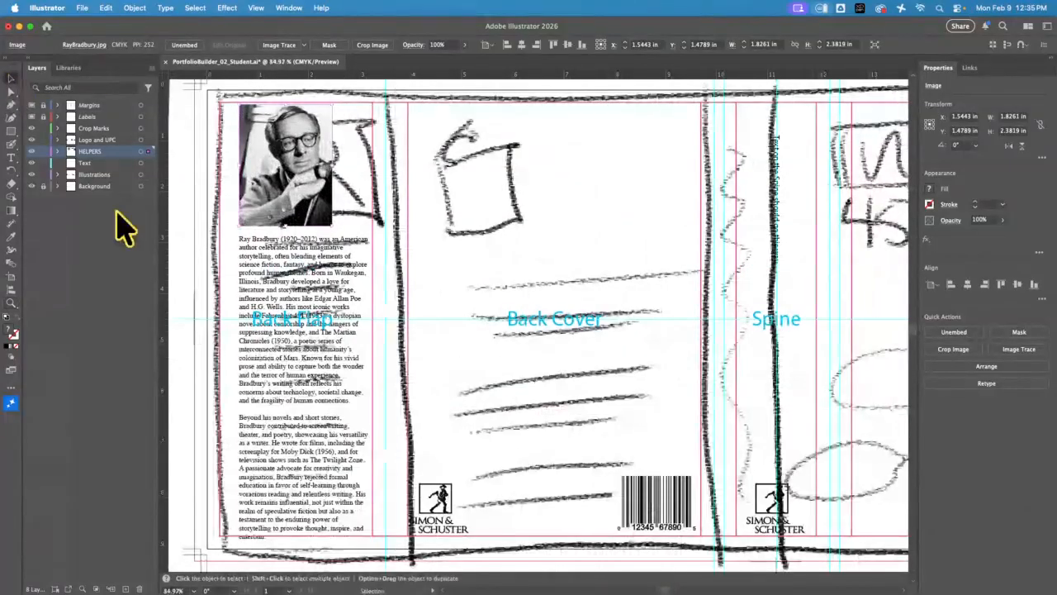
{"action": "left_click", "coordinate": [287, 417]}
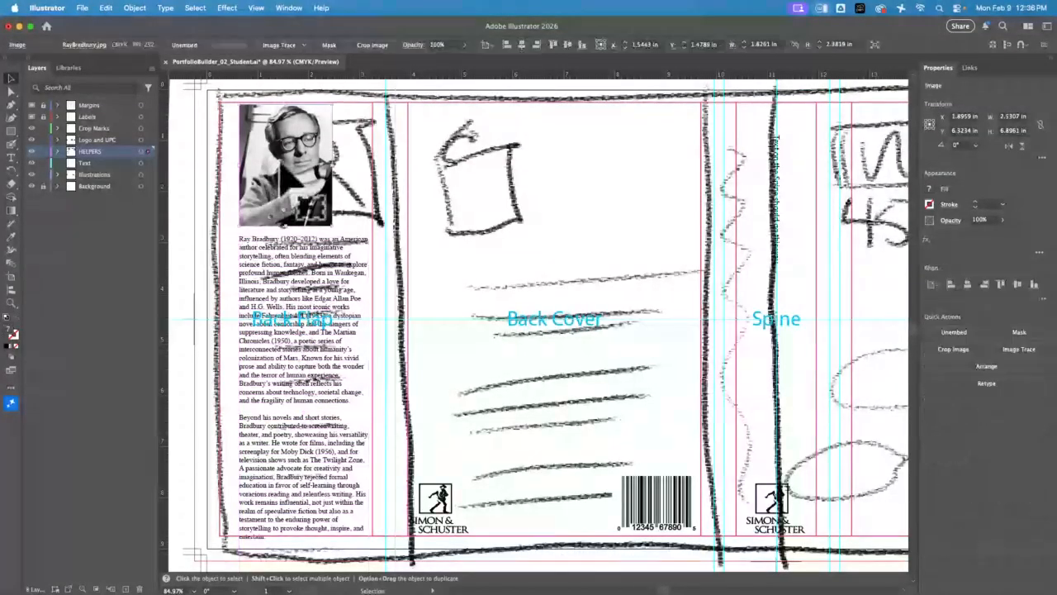
{"action": "left_click_drag", "start_coordinate": [301, 163], "coordinate": [266, 164]}
{"action": "left_click_drag", "start_coordinate": [279, 330], "coordinate": [263, 334]}
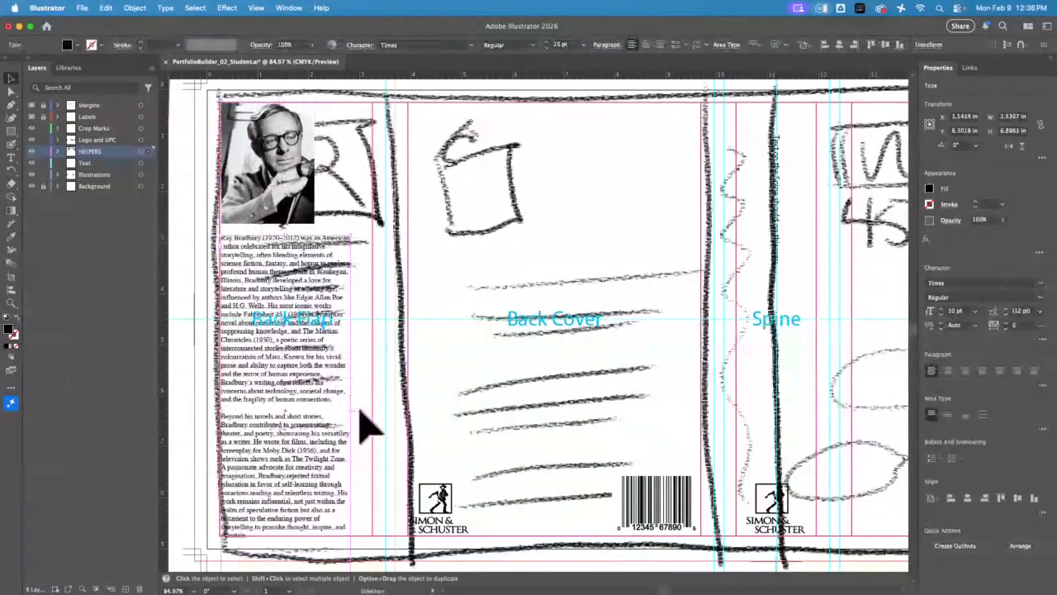
{"action": "left_click_drag", "start_coordinate": [353, 413], "coordinate": [378, 413]}
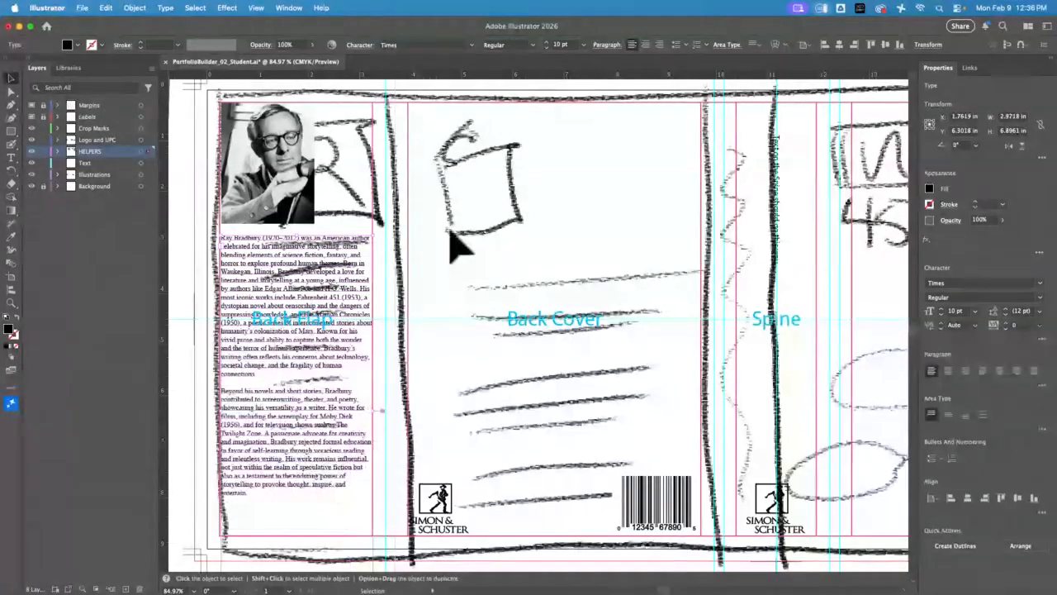
Try the biography text at 11 pt and 9 pt, returning it to 10 pt
{"action": "left_click", "coordinate": [546, 42]}
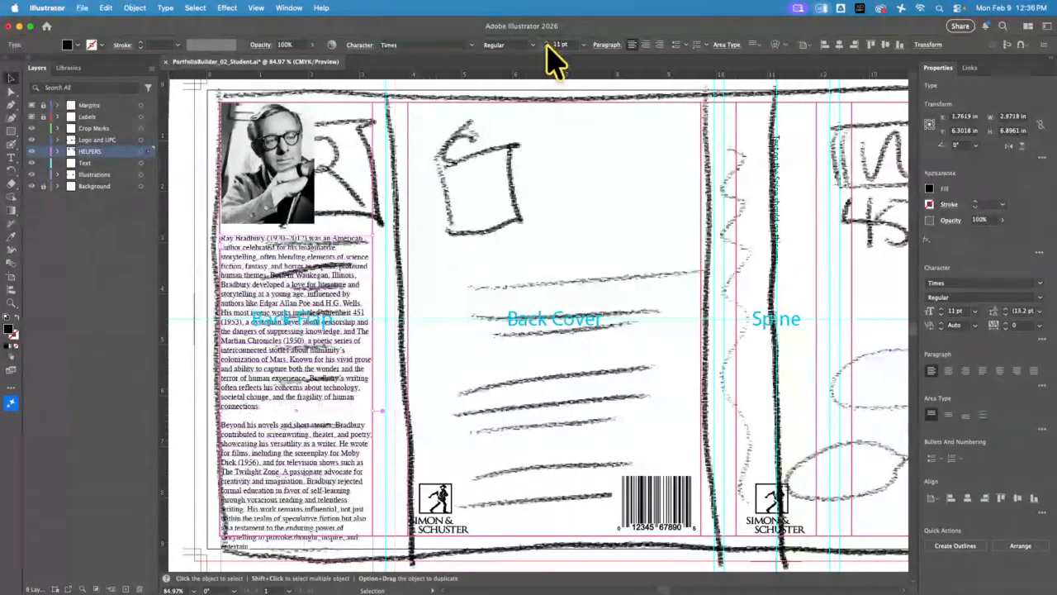
{"action": "left_click", "coordinate": [546, 47]}
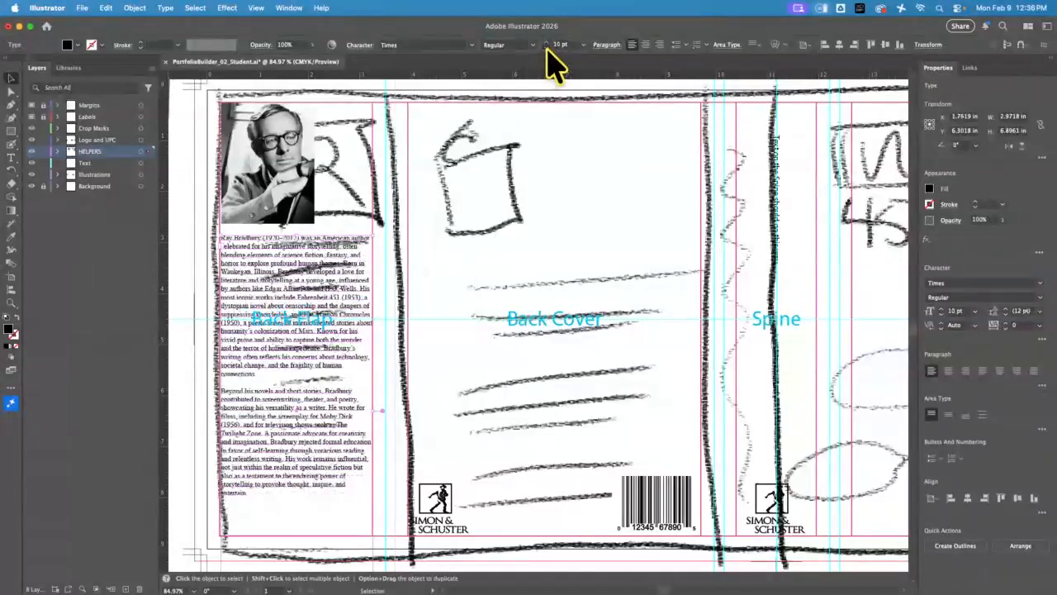
{"action": "left_click", "coordinate": [546, 47]}
{"action": "left_click", "coordinate": [546, 42]}
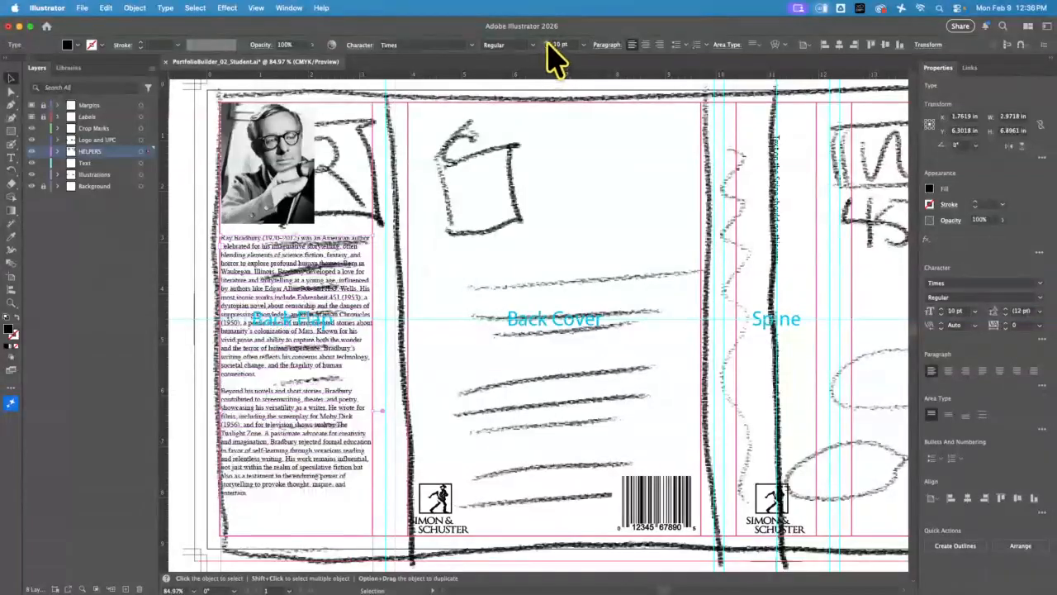
{"action": "left_click", "coordinate": [546, 42]}
{"action": "left_click", "coordinate": [546, 47]}
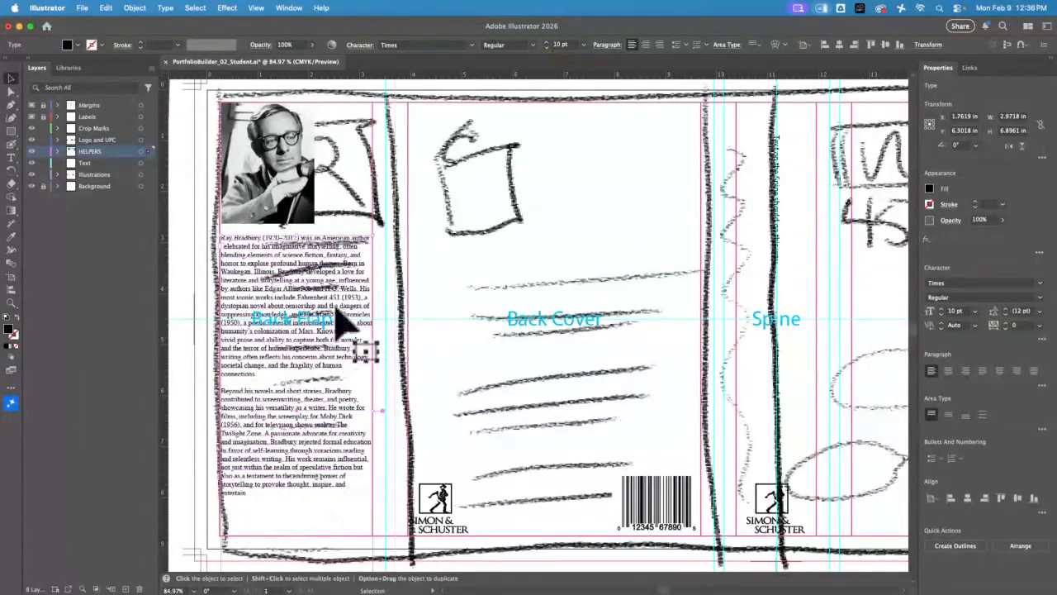
Insert line breaks in the biography's last sentence before "but also", "of storytelling" and "and entertain" to even out the line endings
{"action": "left_click", "coordinate": [11, 303]}
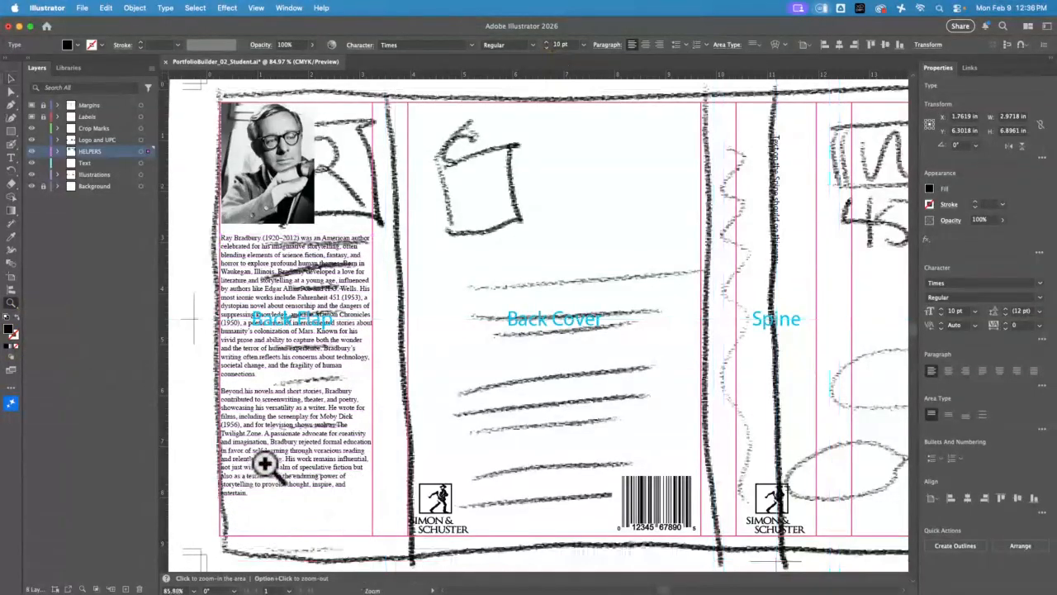
{"action": "left_click_drag", "start_coordinate": [265, 466], "coordinate": [498, 232]}
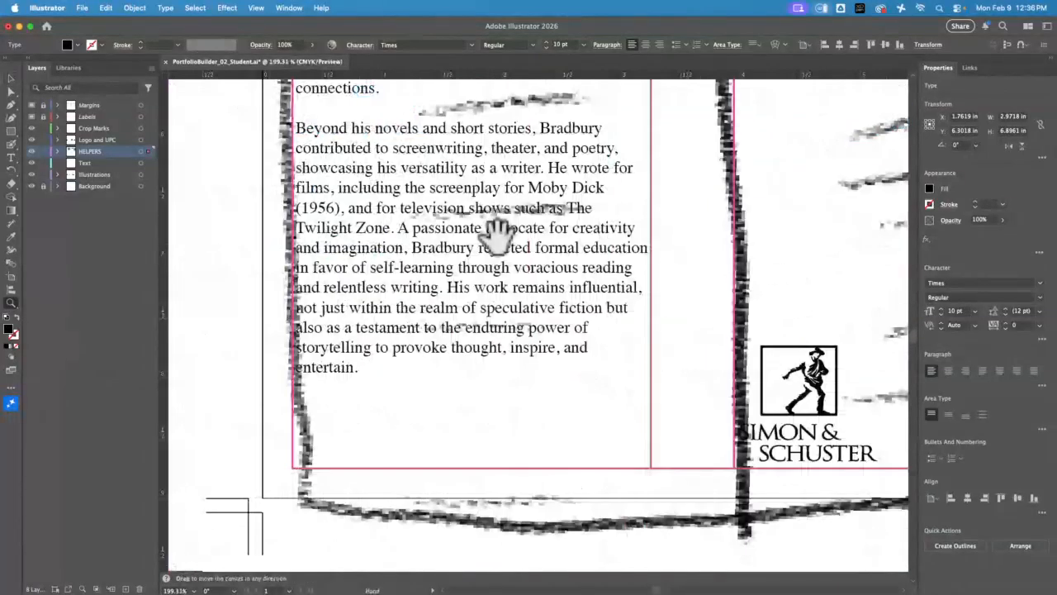
{"action": "left_click", "coordinate": [11, 157]}
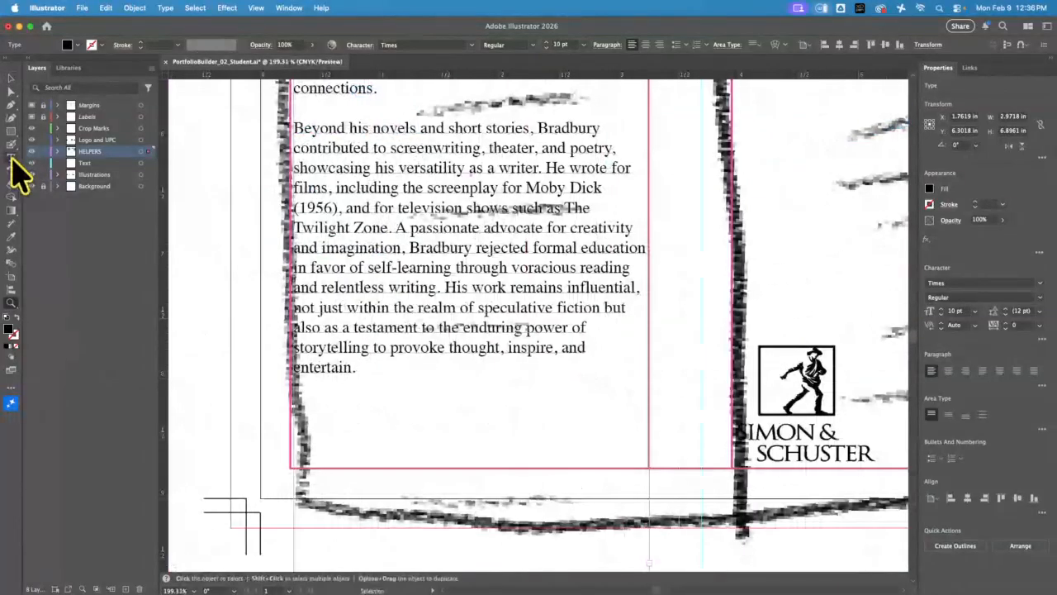
{"action": "left_click", "coordinate": [603, 307]}
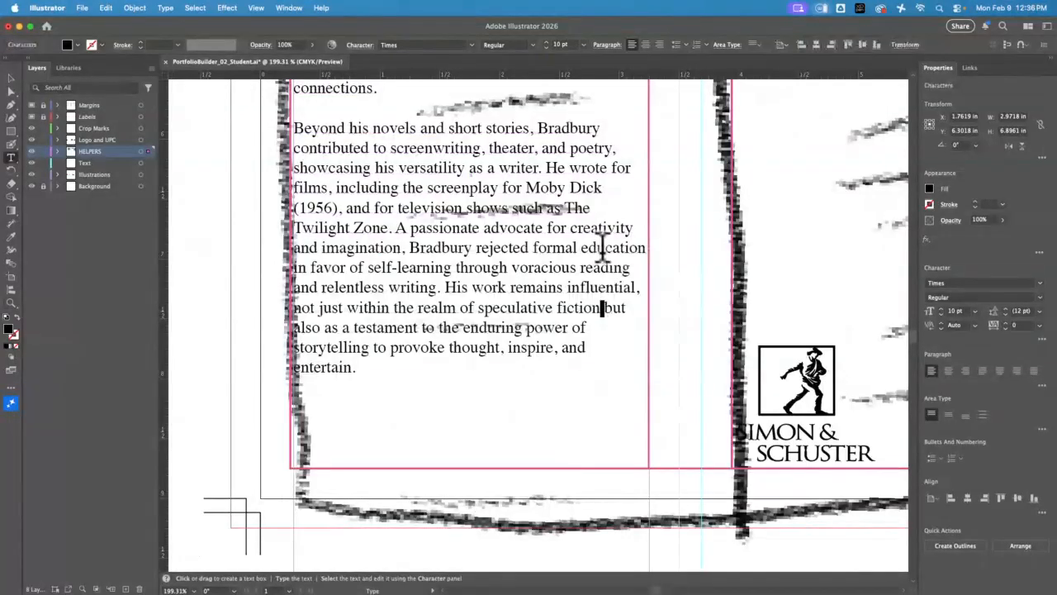
{"action": "key", "text": "Return"}
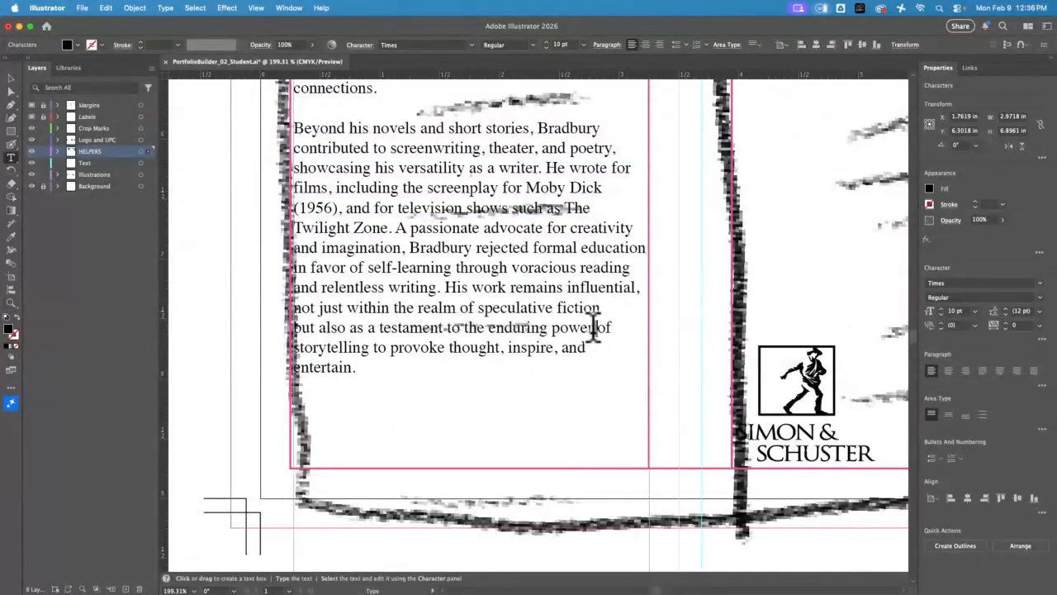
{"action": "key", "text": "Return"}
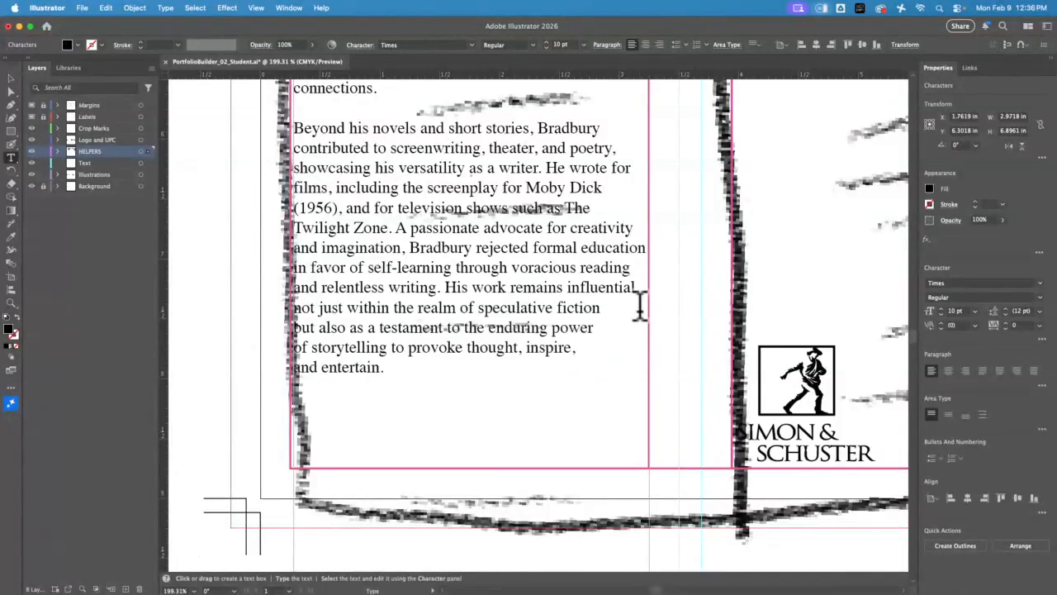
{"action": "left_click", "coordinate": [11, 79]}
{"action": "left_click", "coordinate": [197, 231]}
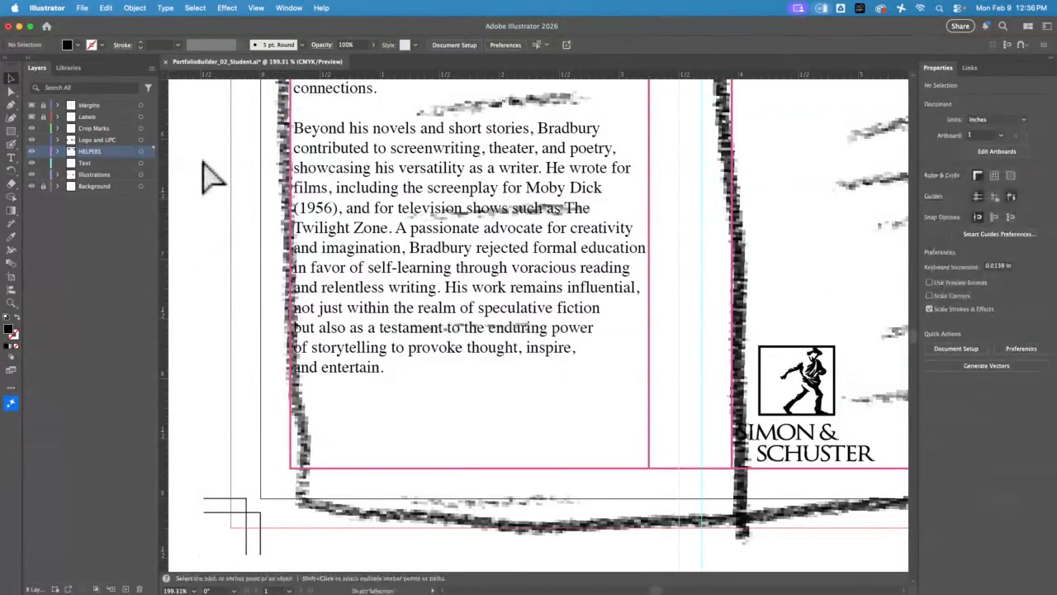
{"action": "key", "text": "super+0"}
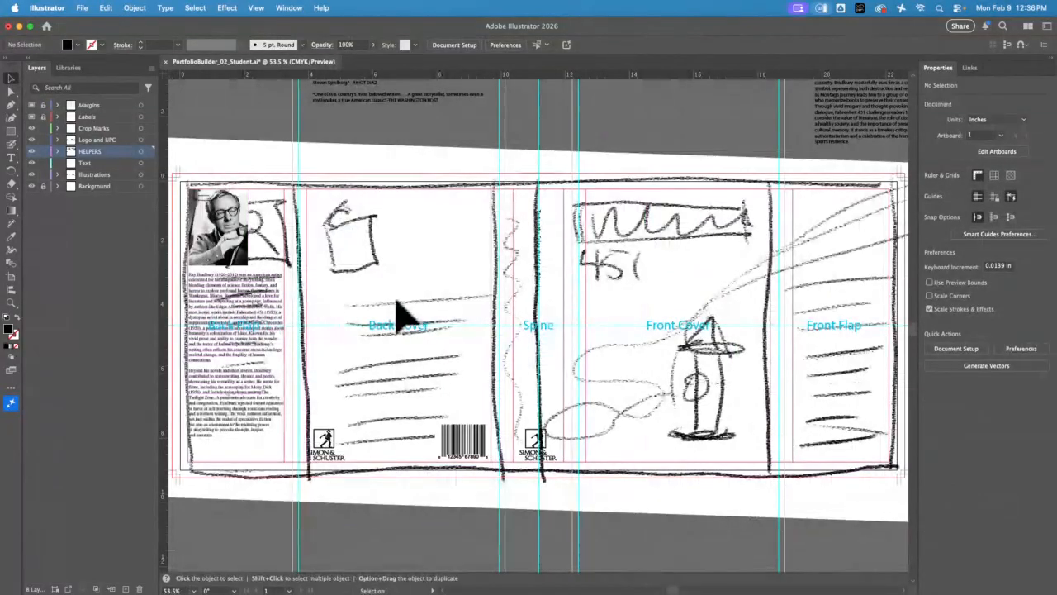
Lock the remaining unlocked layers and add a new layer directly above the Background layer
{"action": "left_click_drag", "start_coordinate": [308, 157], "coordinate": [406, 130]}
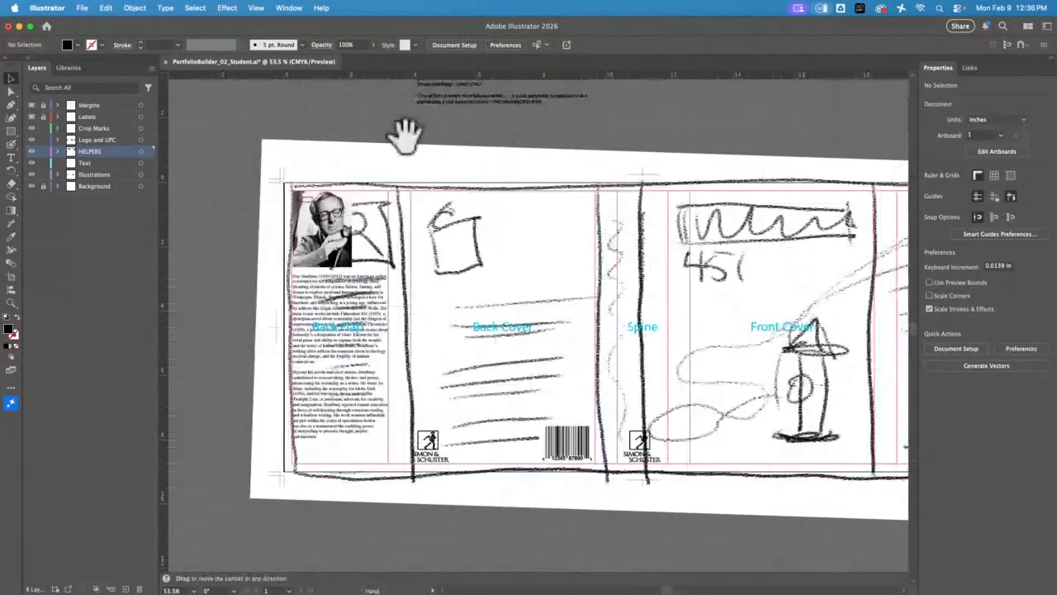
{"action": "left_click", "coordinate": [43, 186]}
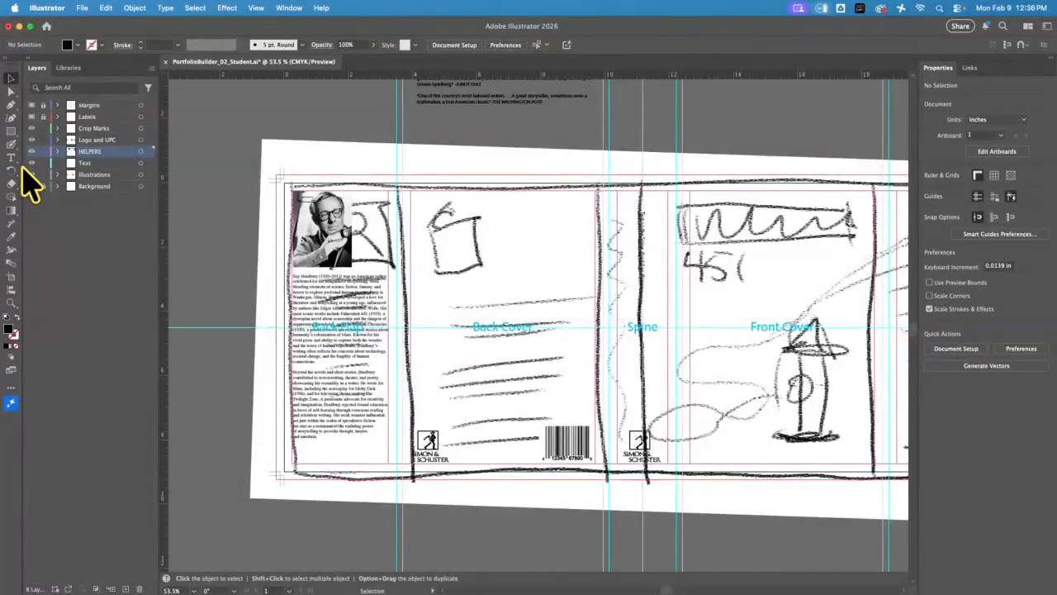
{"action": "left_click_drag", "start_coordinate": [42, 174], "coordinate": [43, 116]}
{"action": "left_click", "coordinate": [106, 186]}
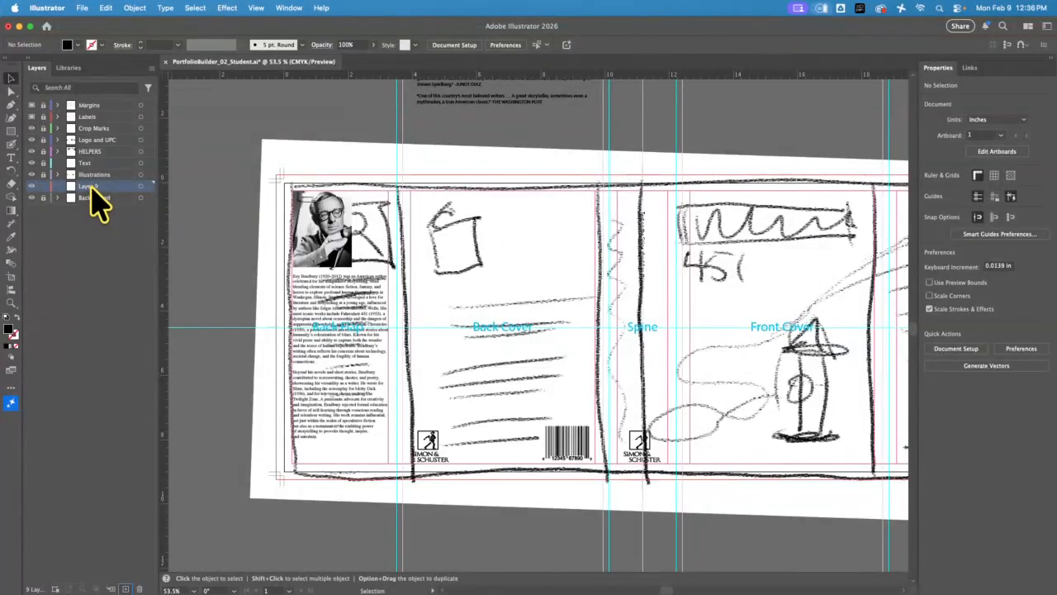
Draw a rectangle about 4.11 by 10.41 in covering the back flap and its bleed, and fill it with the recently used red
{"action": "left_click", "coordinate": [11, 130]}
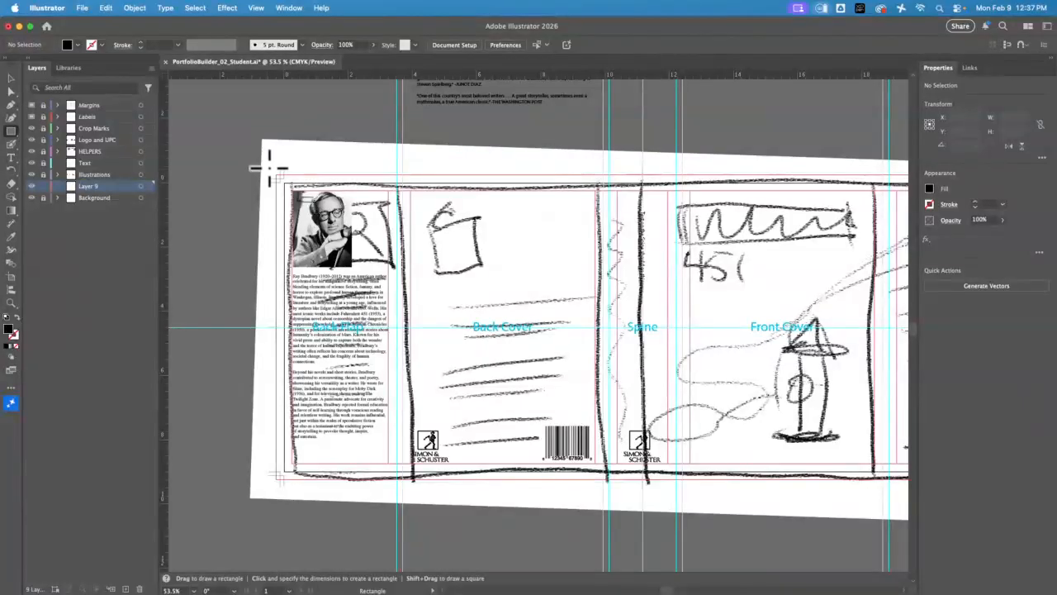
{"action": "left_click_drag", "start_coordinate": [271, 169], "coordinate": [403, 509]}
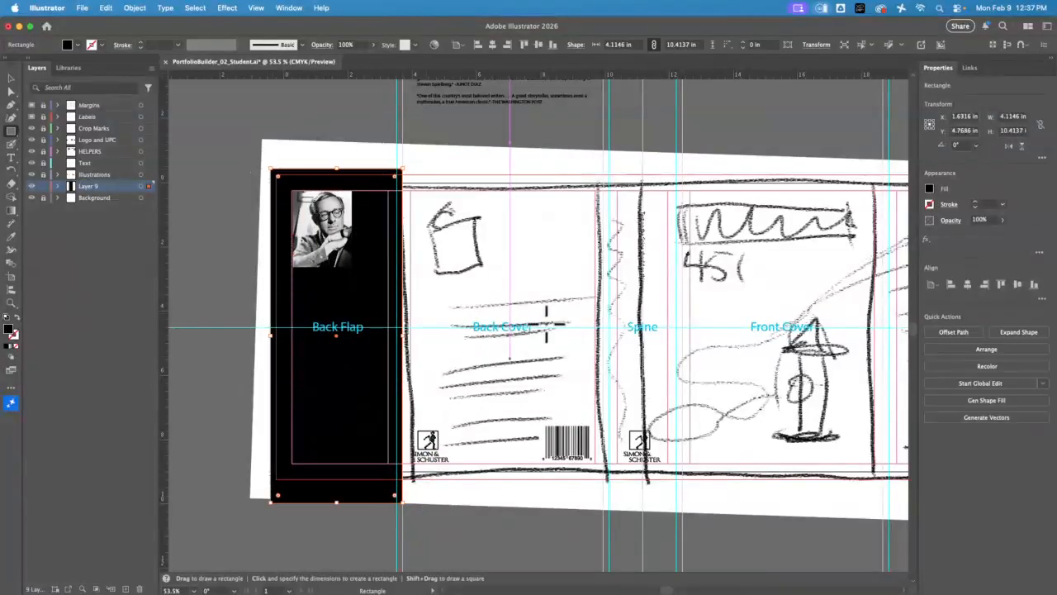
{"action": "left_click", "coordinate": [10, 79]}
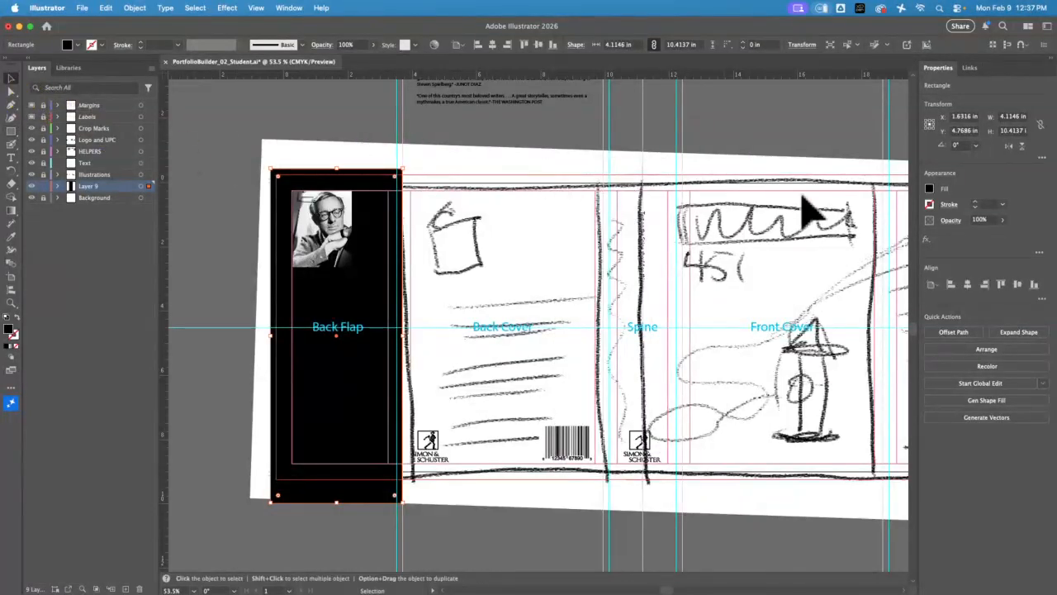
{"action": "left_click", "coordinate": [929, 189]}
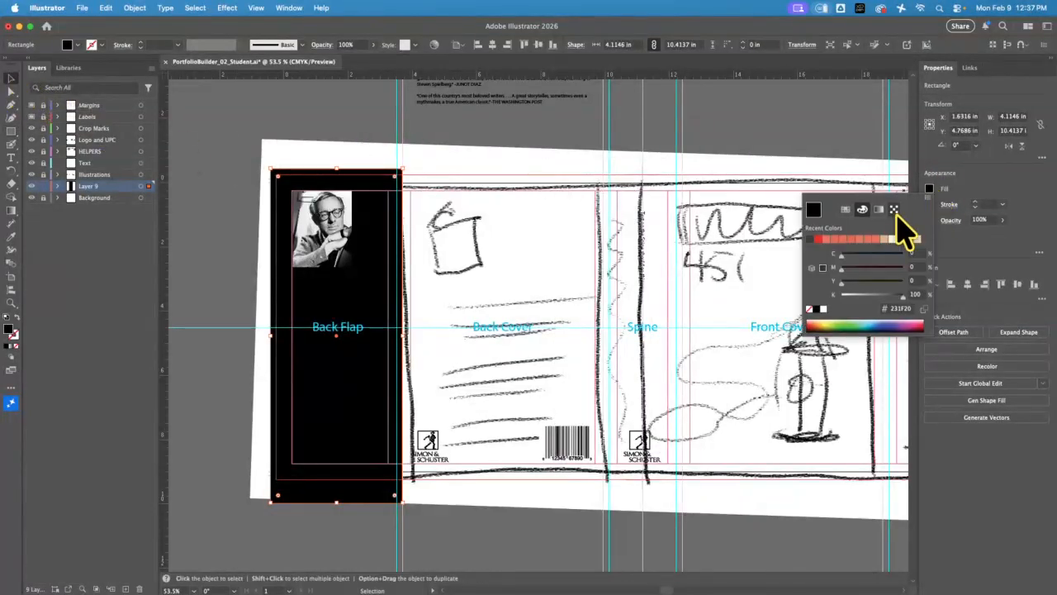
{"action": "left_click", "coordinate": [819, 240]}
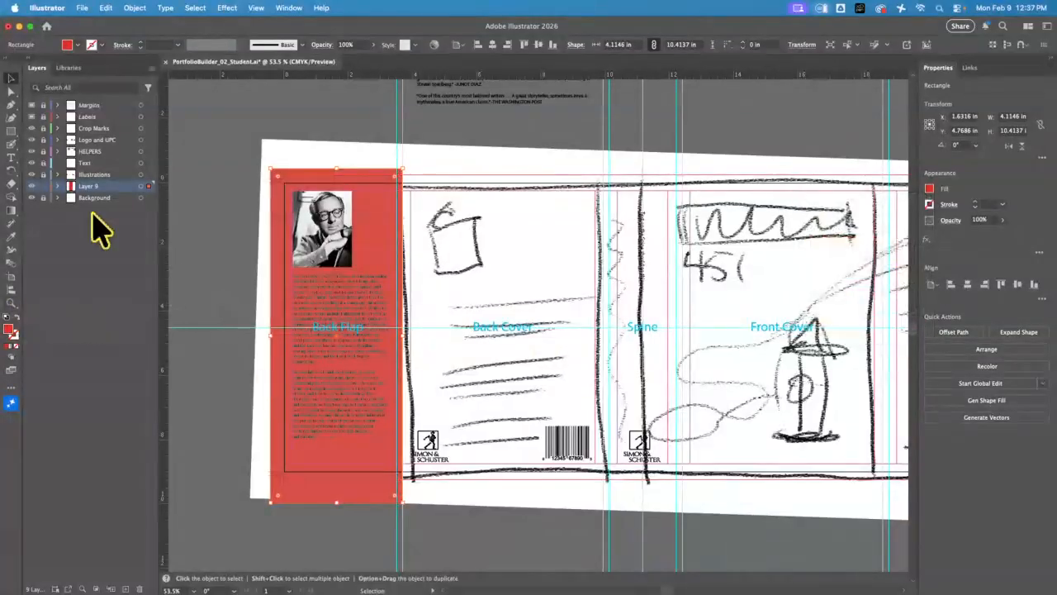
{"action": "left_click", "coordinate": [189, 190]}
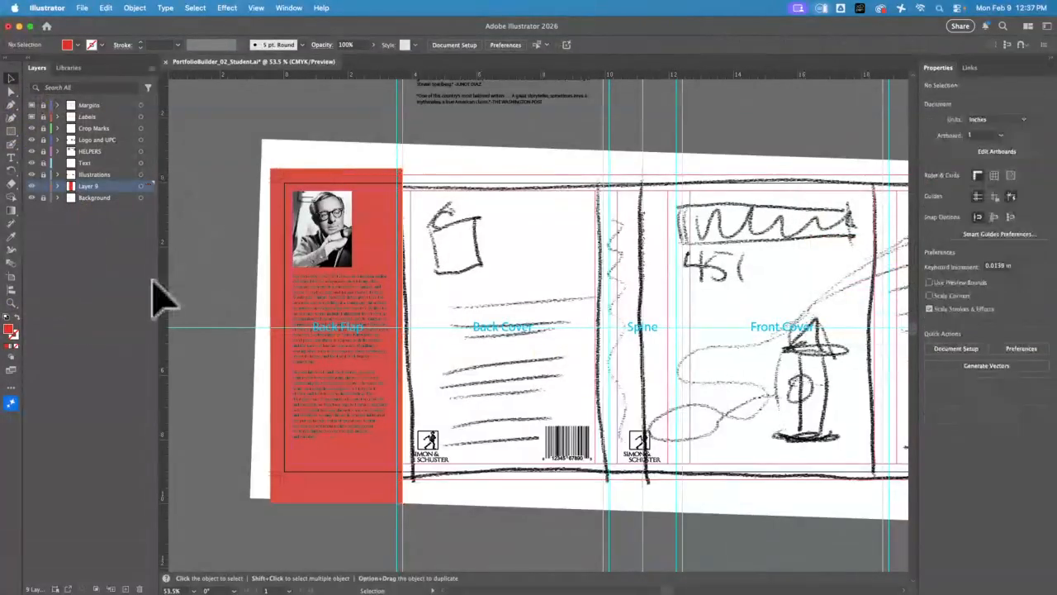
Examine up close how legible the black biography text is against the red back flap
{"action": "left_click", "coordinate": [11, 303]}
{"action": "left_click", "coordinate": [316, 265]}
{"action": "left_click_drag", "start_coordinate": [316, 265], "coordinate": [453, 366]}
{"action": "left_click_drag", "start_coordinate": [322, 286], "coordinate": [405, 366]}
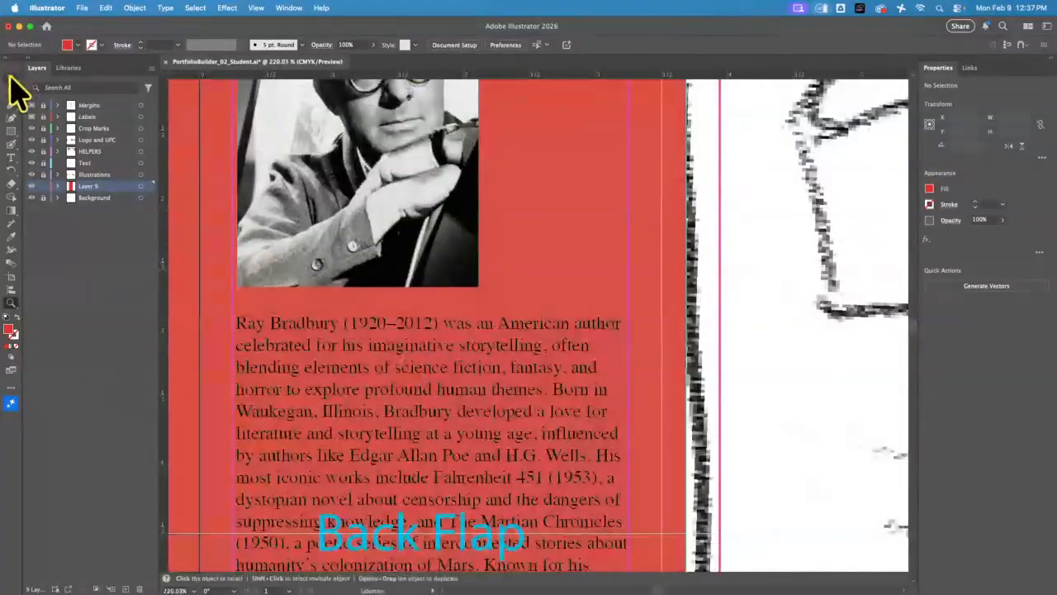
{"action": "left_click", "coordinate": [12, 78]}
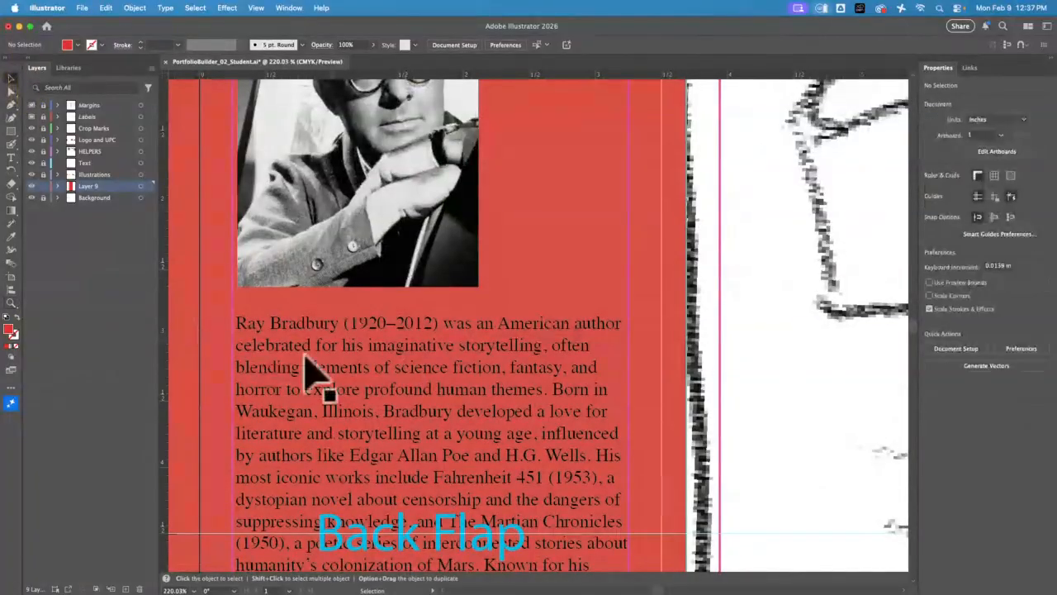
{"action": "key", "text": "a"}
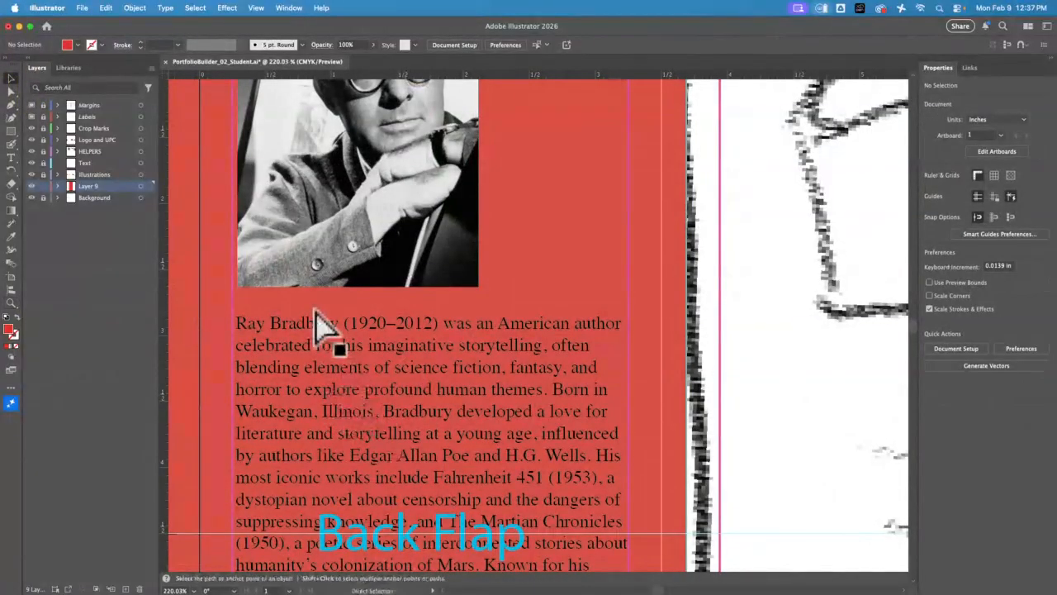
{"action": "key", "text": "super+0"}
{"action": "key", "text": "v"}
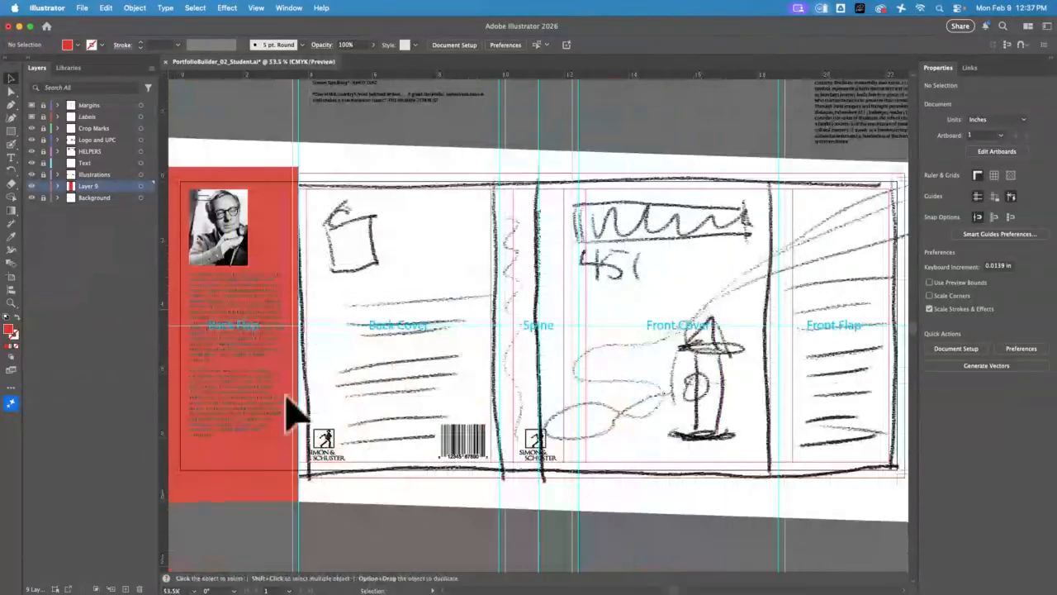
Unlock the working layers and set the biography text's fill to white
{"action": "left_click", "coordinate": [260, 432]}
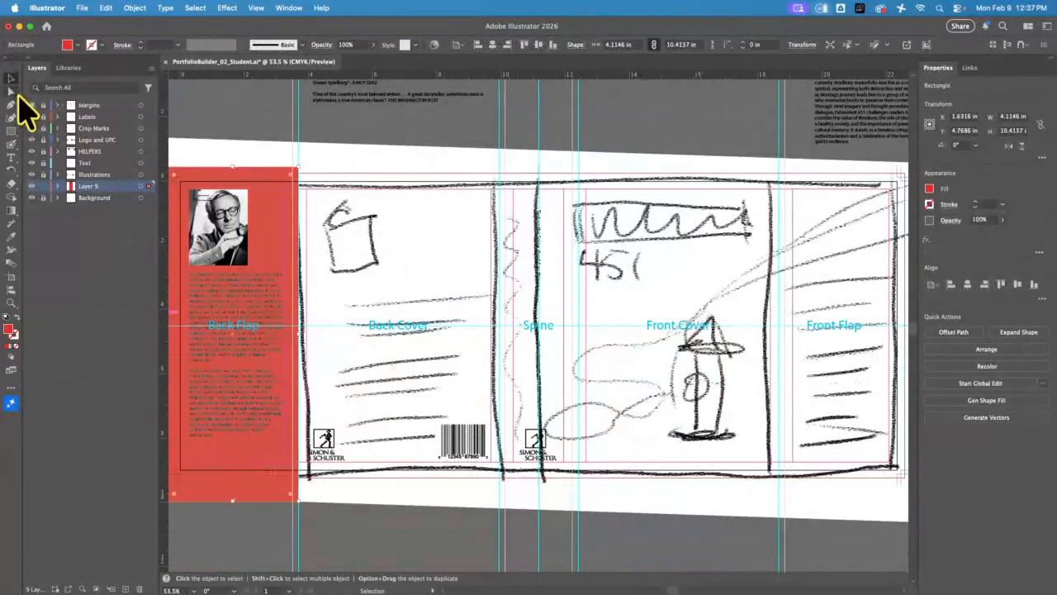
{"action": "left_click", "coordinate": [44, 186]}
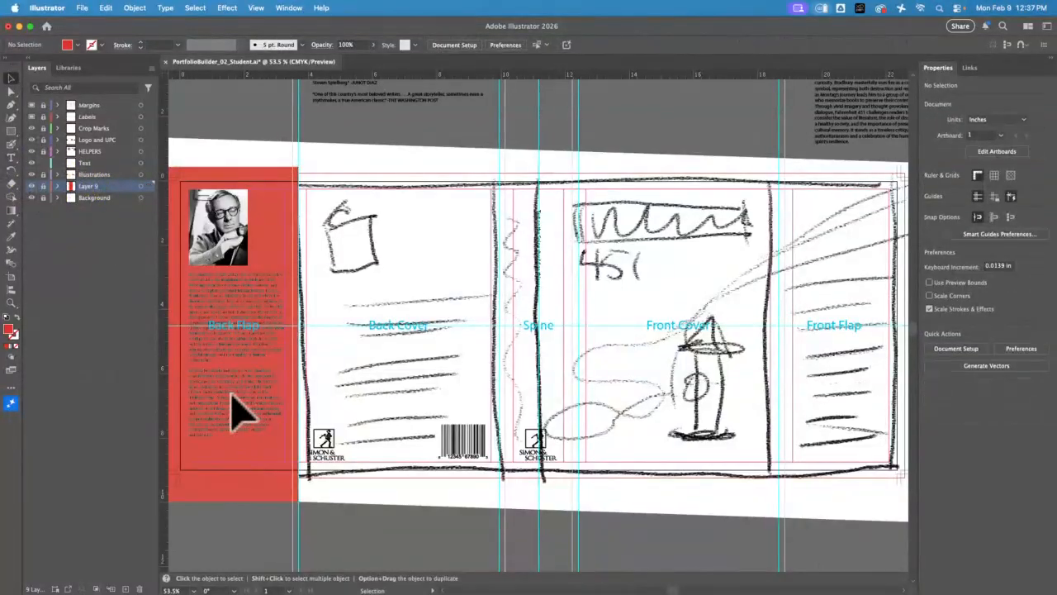
{"action": "left_click", "coordinate": [44, 151]}
{"action": "left_click", "coordinate": [227, 432]}
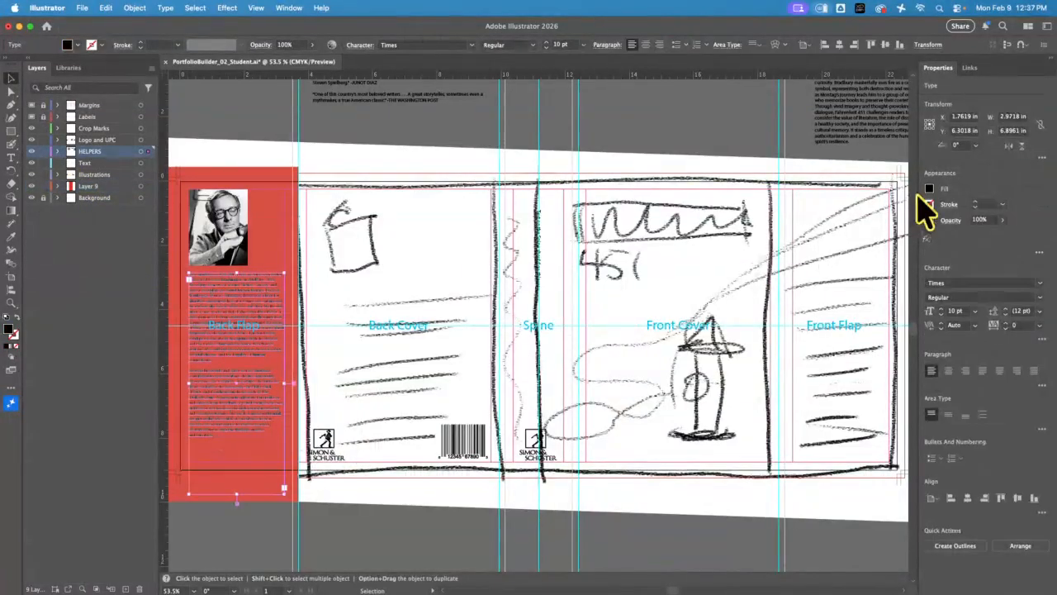
{"action": "scroll", "coordinate": [851, 216], "scroll_direction": "up", "scroll_amount": 15}
{"action": "scroll", "coordinate": [481, 312], "scroll_direction": "down", "scroll_amount": 15}
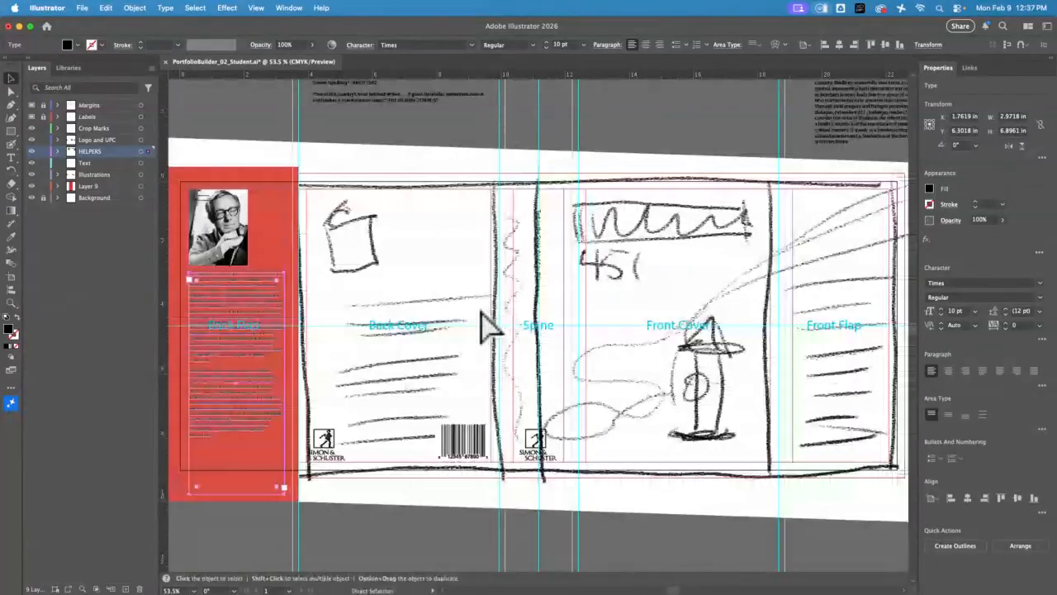
{"action": "left_click", "coordinate": [929, 190]}
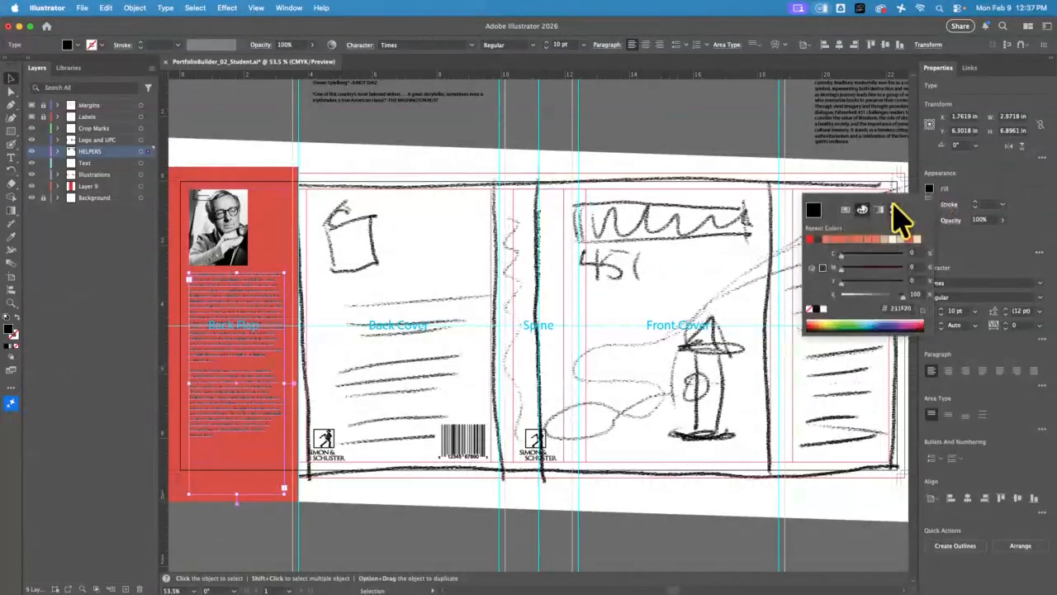
{"action": "left_click", "coordinate": [822, 309]}
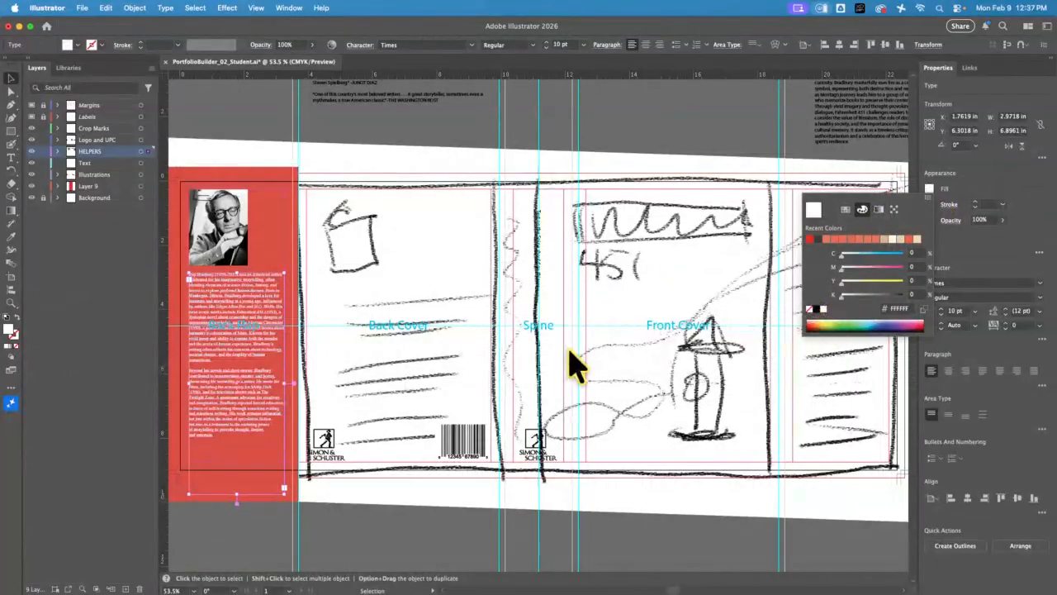
{"action": "key", "text": "Escape"}
Insert a line break before "technology" in the biography's first paragraph to even out its line endings
{"action": "left_click", "coordinate": [12, 302]}
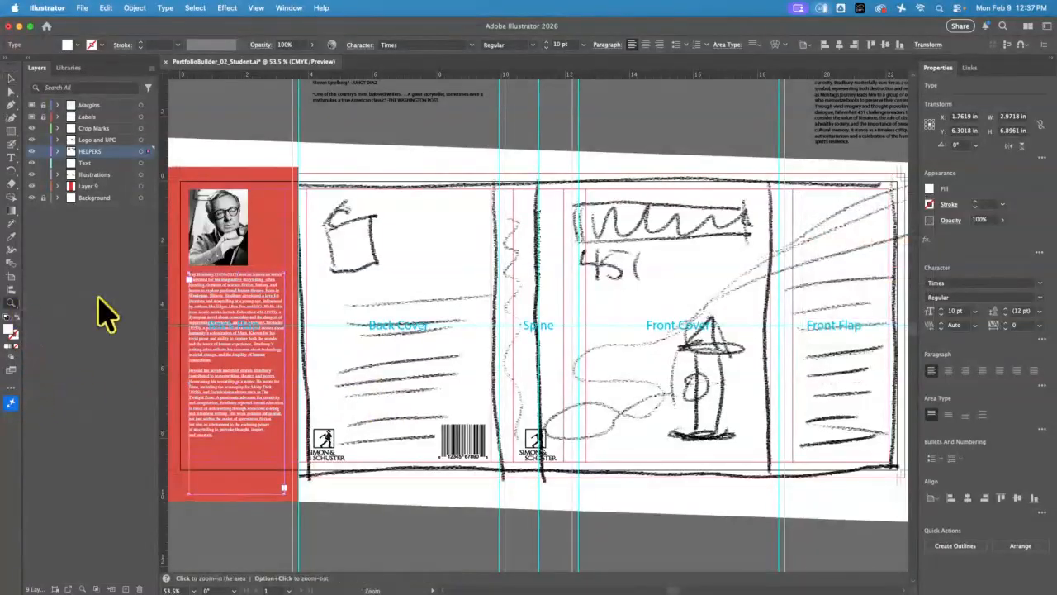
{"action": "left_click_drag", "start_coordinate": [230, 263], "coordinate": [413, 224]}
{"action": "left_click", "coordinate": [10, 78]}
{"action": "left_click", "coordinate": [203, 209]}
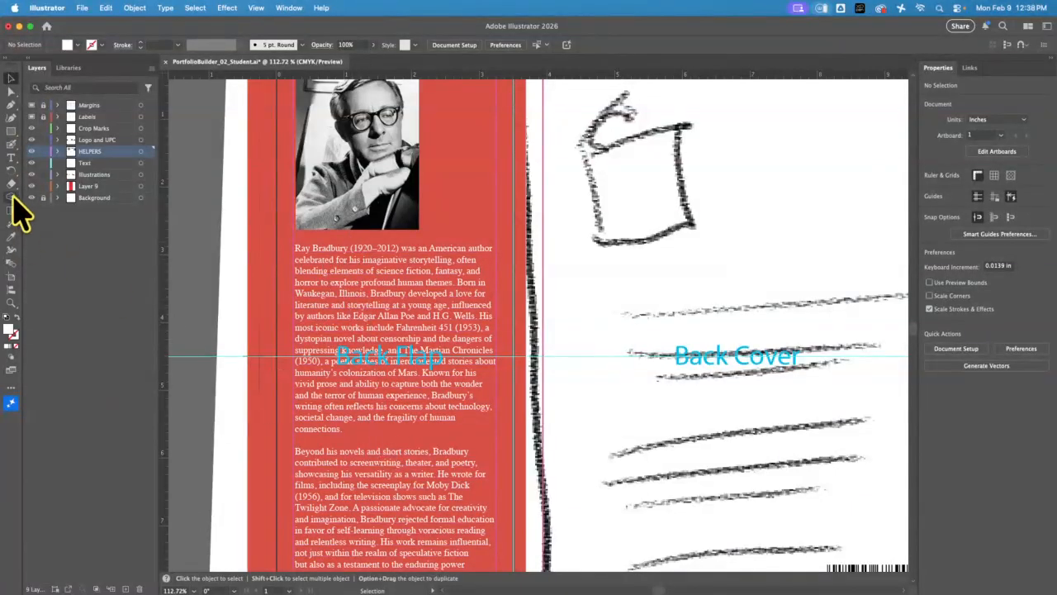
{"action": "left_click", "coordinate": [12, 157]}
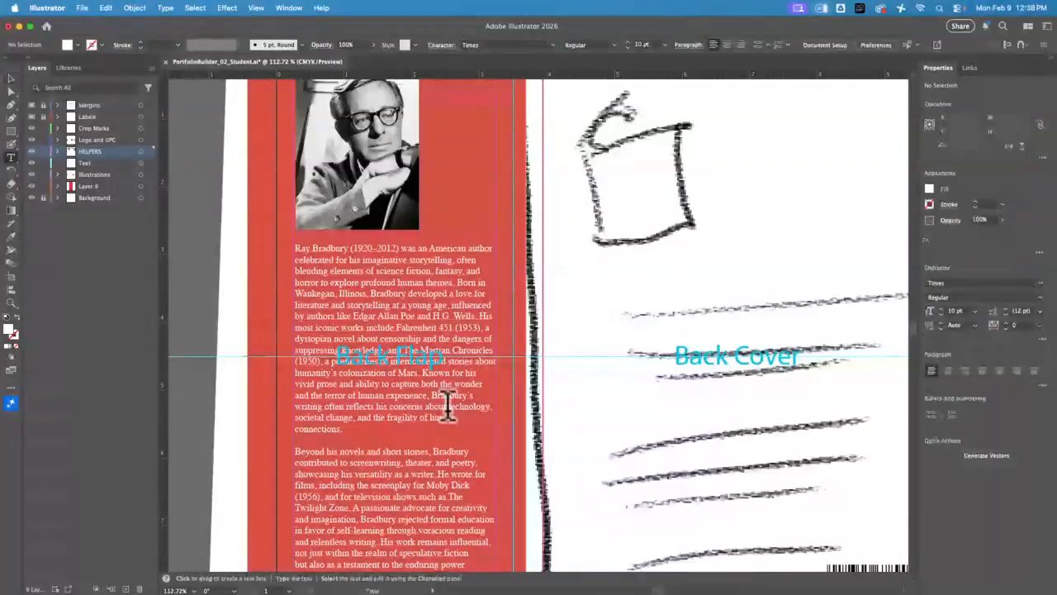
{"action": "mouse_move", "coordinate": [452, 397]}
{"action": "left_mouse_down"}
{"action": "mouse_move", "coordinate": [477, 403]}
{"action": "mouse_move", "coordinate": [449, 406]}
{"action": "left_mouse_up"}
{"action": "left_click", "coordinate": [449, 407]}
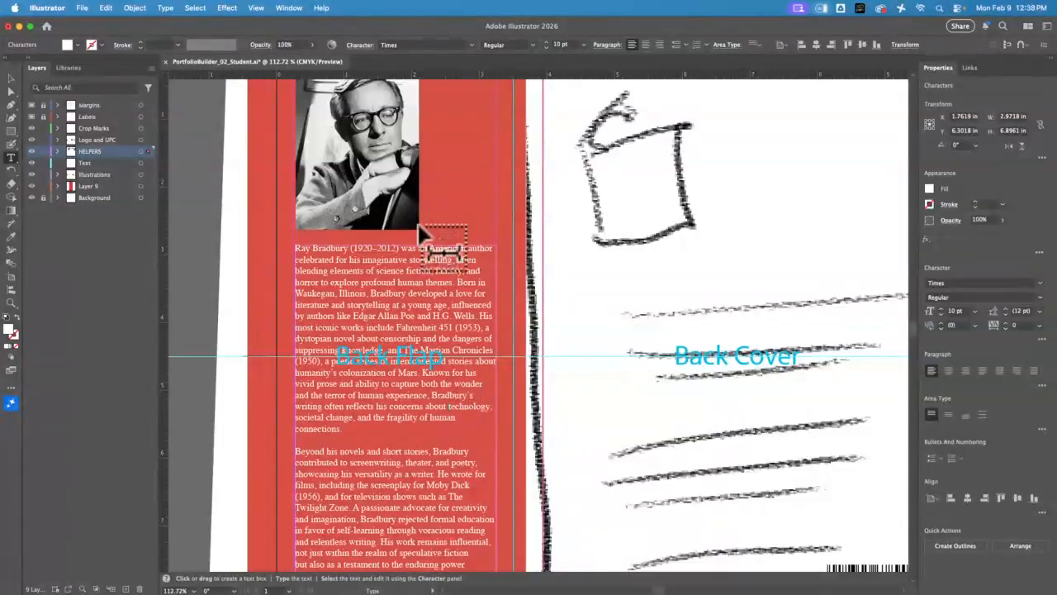
{"action": "key", "text": "Return"}
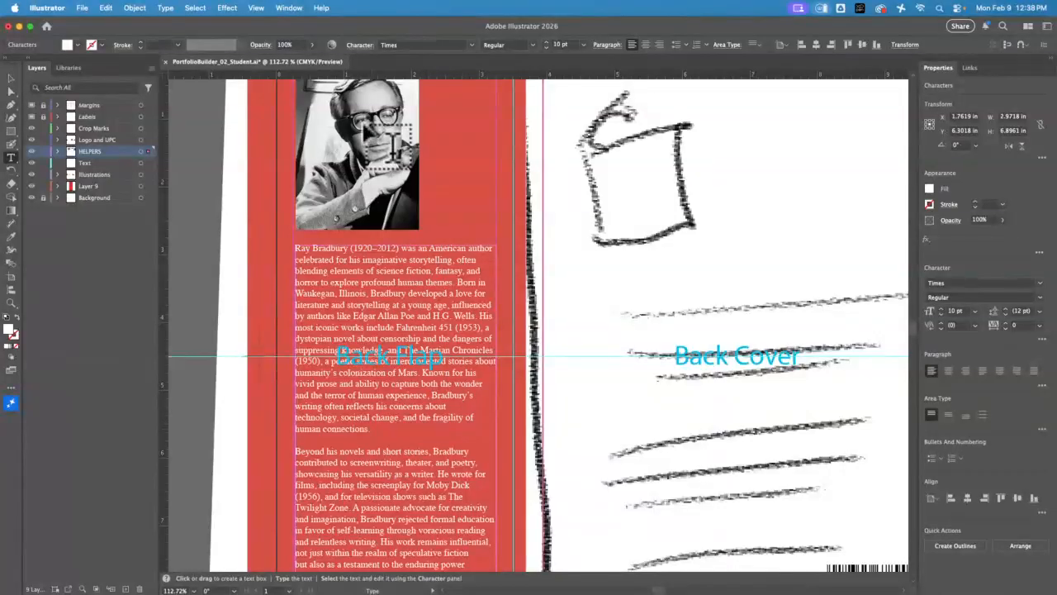
{"action": "key", "text": "Escape"}
{"action": "key", "text": "super+0"}
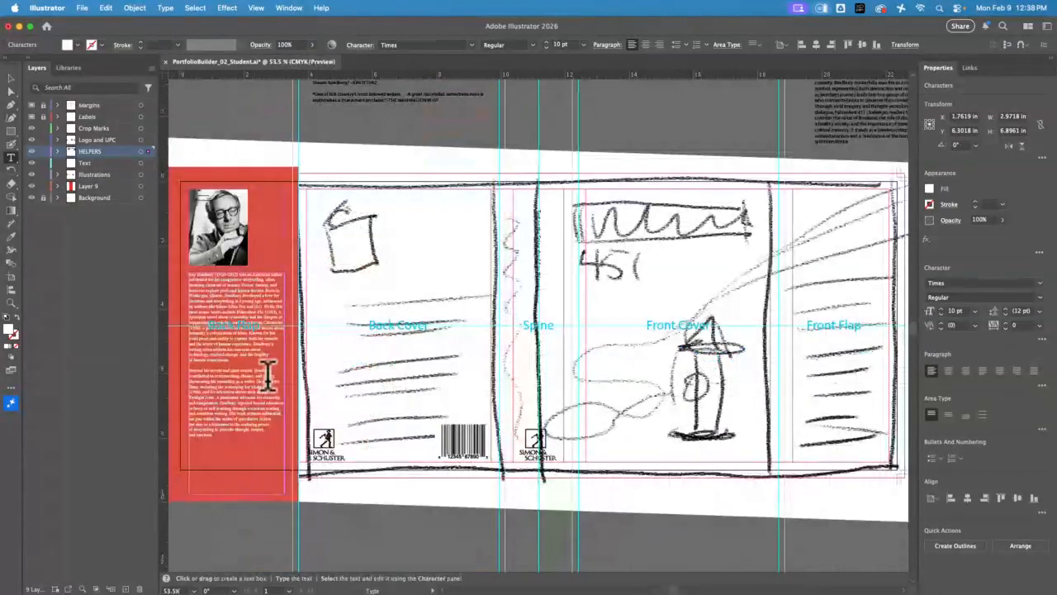
{"action": "key", "text": "t"}
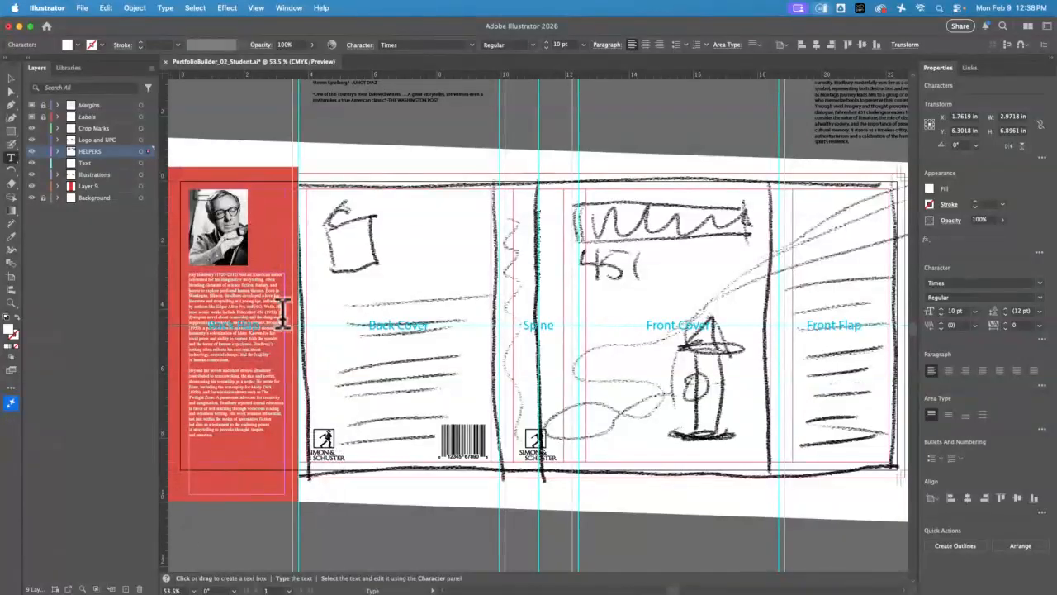
Move the "Fahrenheit 451" title text straight up by about 0.98 in above the artboard
{"action": "left_click", "coordinate": [11, 79]}
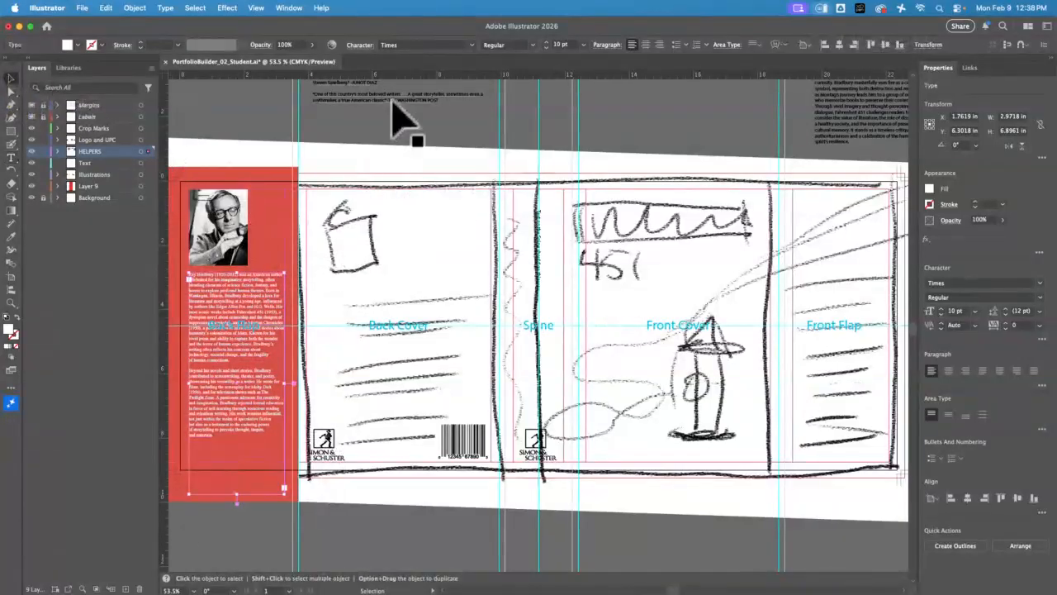
{"action": "left_click", "coordinate": [881, 129]}
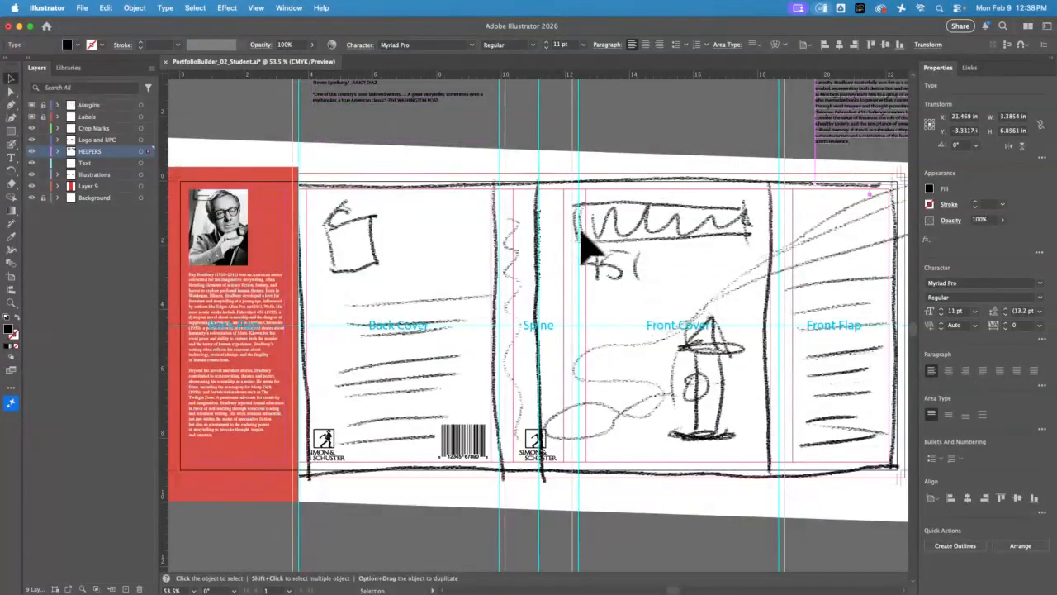
{"action": "key", "text": "space"}
{"action": "mouse_move", "coordinate": [684, 140]}
{"action": "left_mouse_down"}
{"action": "mouse_move", "coordinate": [645, 396]}
{"action": "mouse_move", "coordinate": [590, 531]}
{"action": "left_mouse_up"}
{"action": "left_click", "coordinate": [581, 321]}
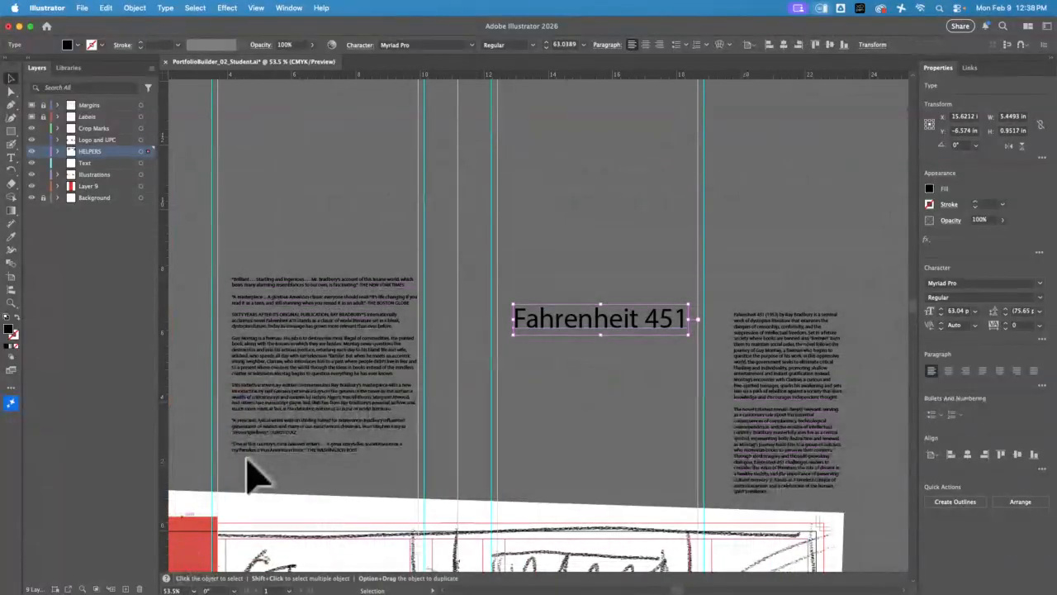
{"action": "left_click_drag", "start_coordinate": [619, 338], "coordinate": [585, 294]}
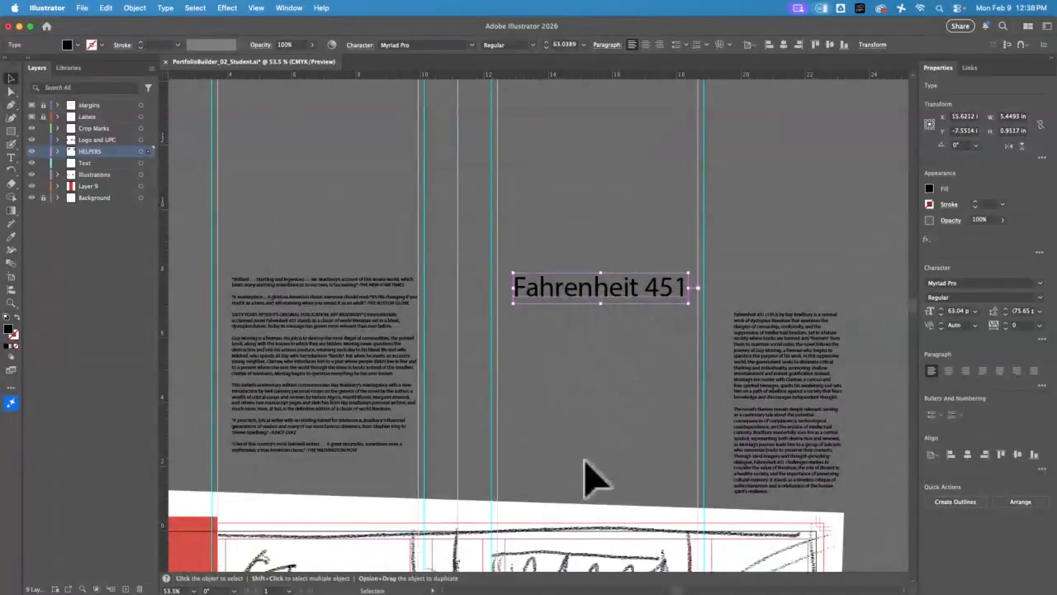
{"action": "left_click_drag", "start_coordinate": [585, 478], "coordinate": [606, 85]}
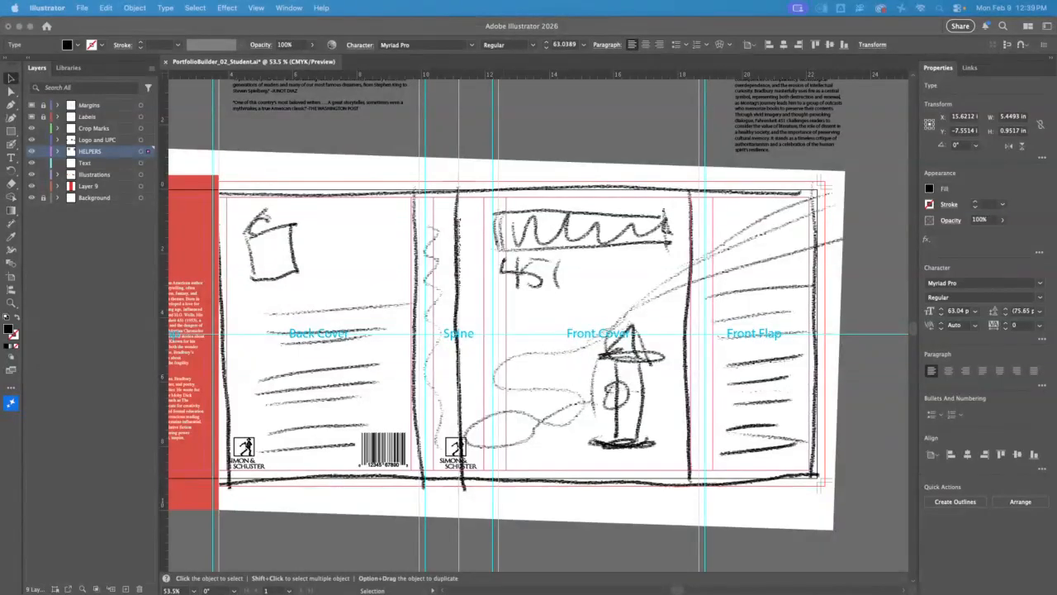
Switch to Chrome and open the dark red cover redesign with the burning match from the Fahrenheit 451 dust jacket image results
{"action": "left_click", "coordinate": [20, 26]}
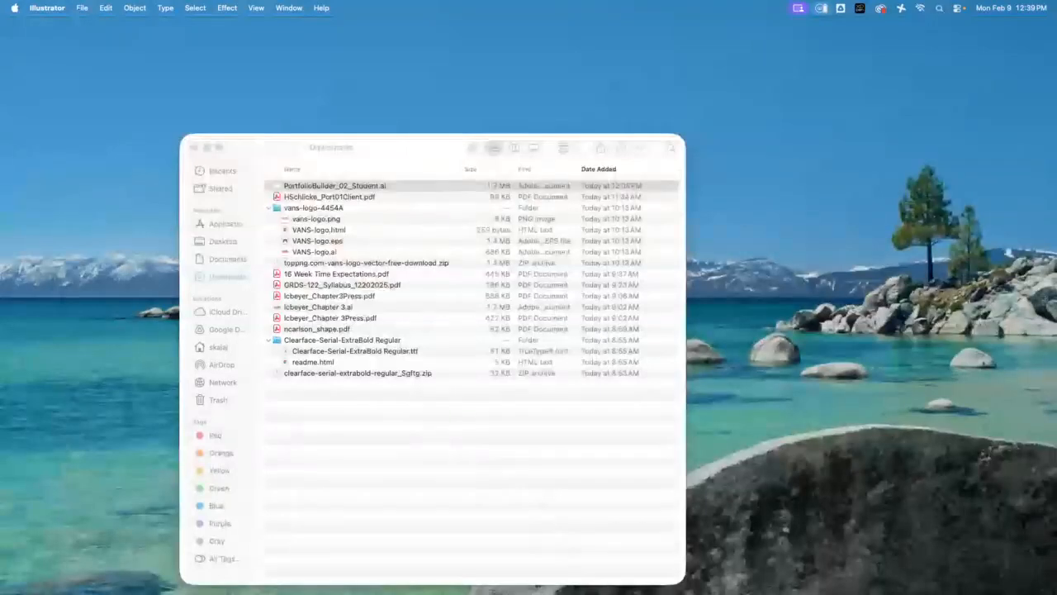
{"action": "left_click", "coordinate": [2, 592]}
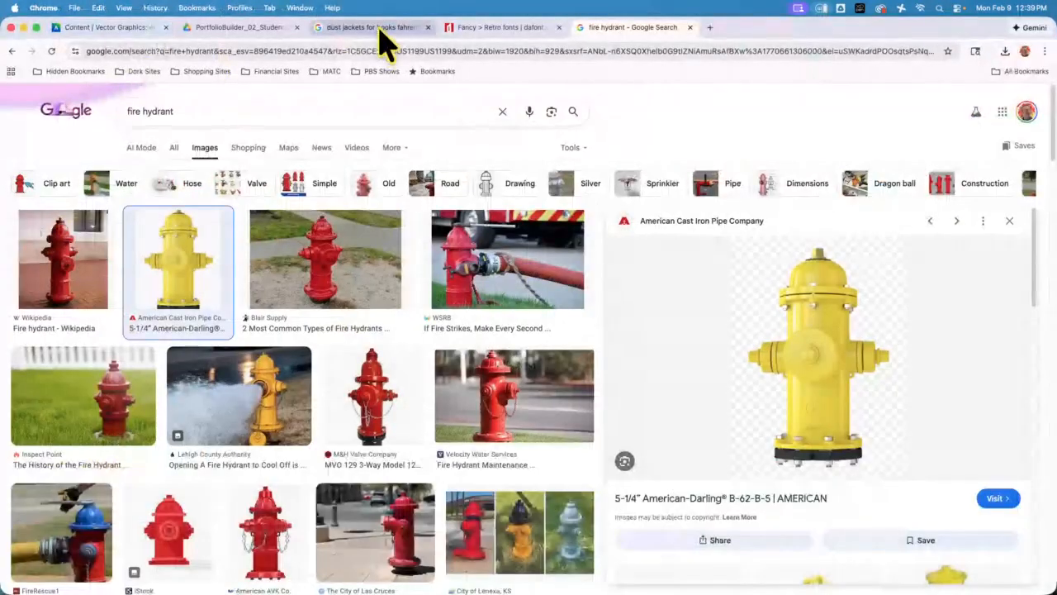
{"action": "left_click", "coordinate": [381, 33]}
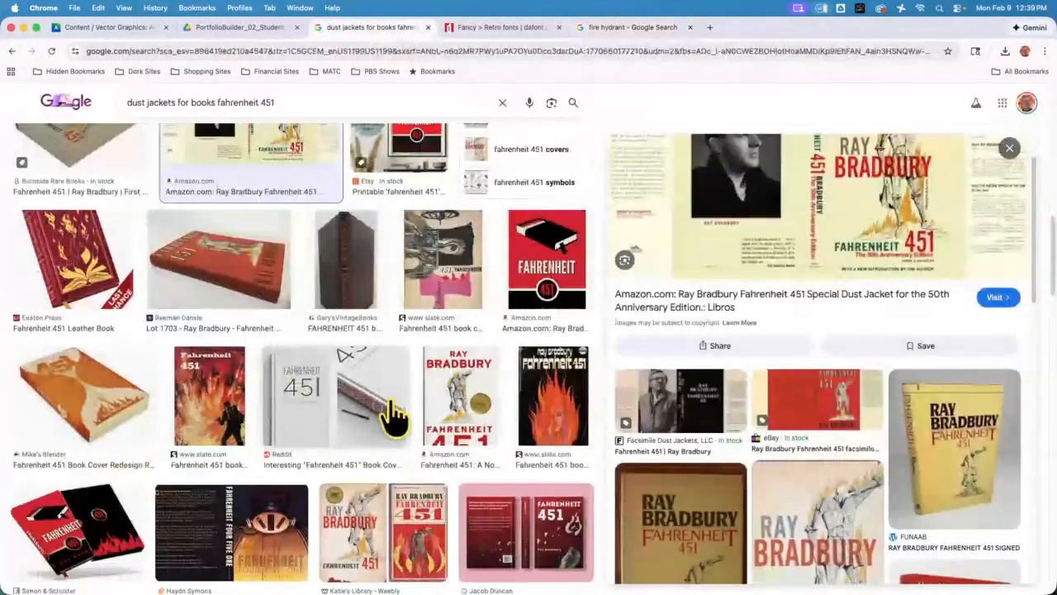
{"action": "scroll", "coordinate": [520, 463], "scroll_direction": "down", "scroll_amount": 2}
{"action": "left_click", "coordinate": [521, 458]}
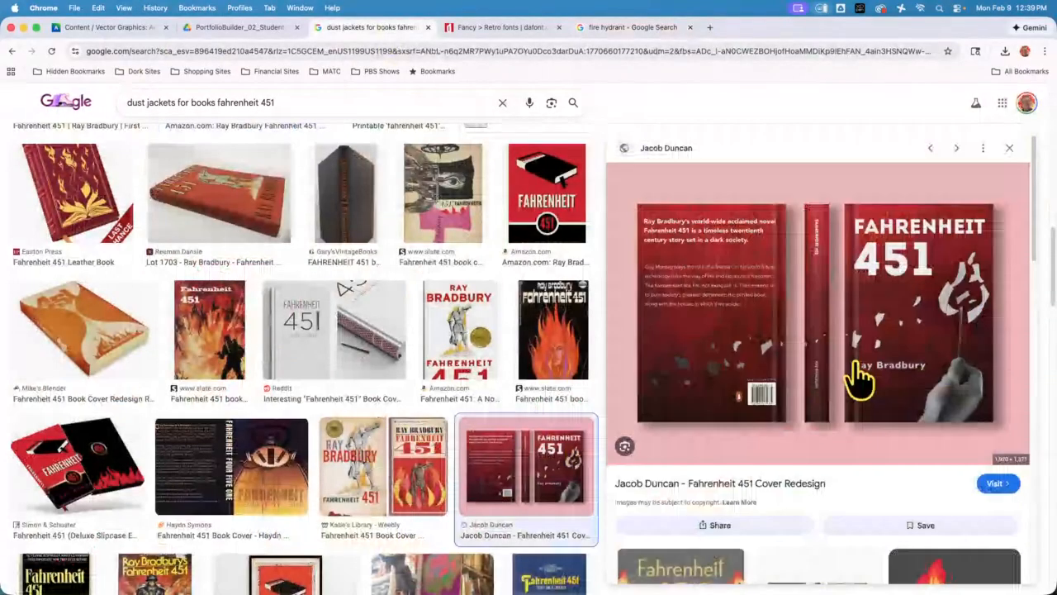
Preview the "Fahrenheit Four Five One" wraparound cover and the Amazon cover with the armoured fireman among the image results
{"action": "scroll", "coordinate": [298, 446], "scroll_direction": "down", "scroll_amount": 1}
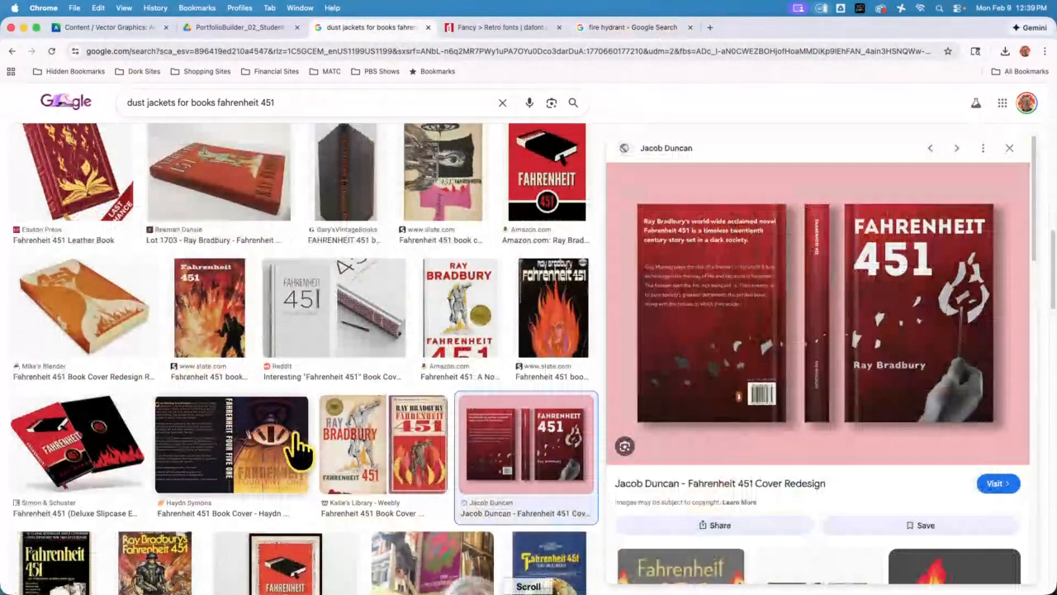
{"action": "left_click", "coordinate": [296, 445]}
{"action": "scroll", "coordinate": [285, 458], "scroll_direction": "down", "scroll_amount": 3}
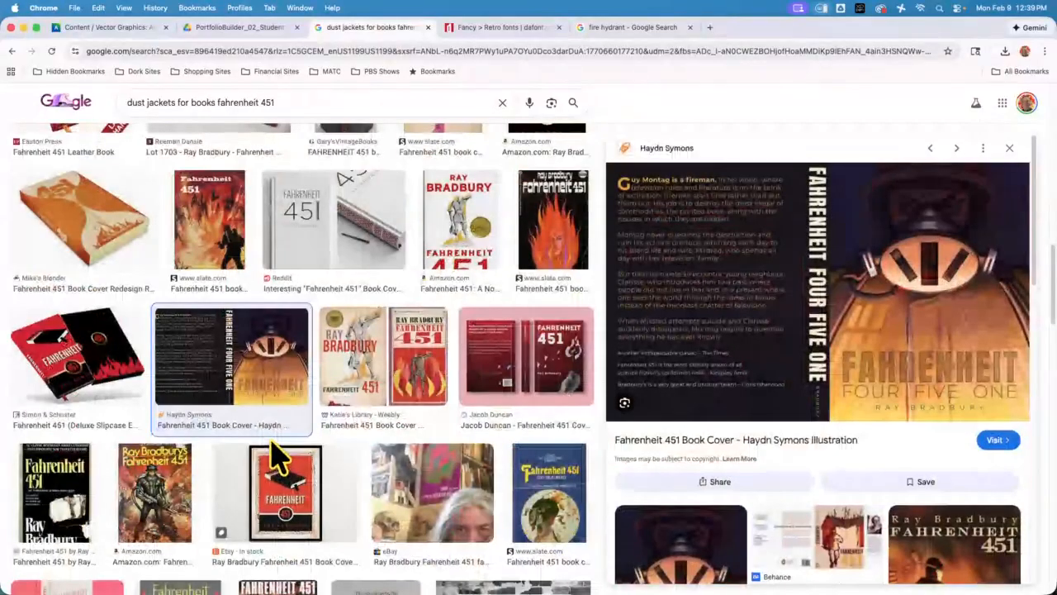
{"action": "scroll", "coordinate": [277, 459], "scroll_direction": "down", "scroll_amount": 4}
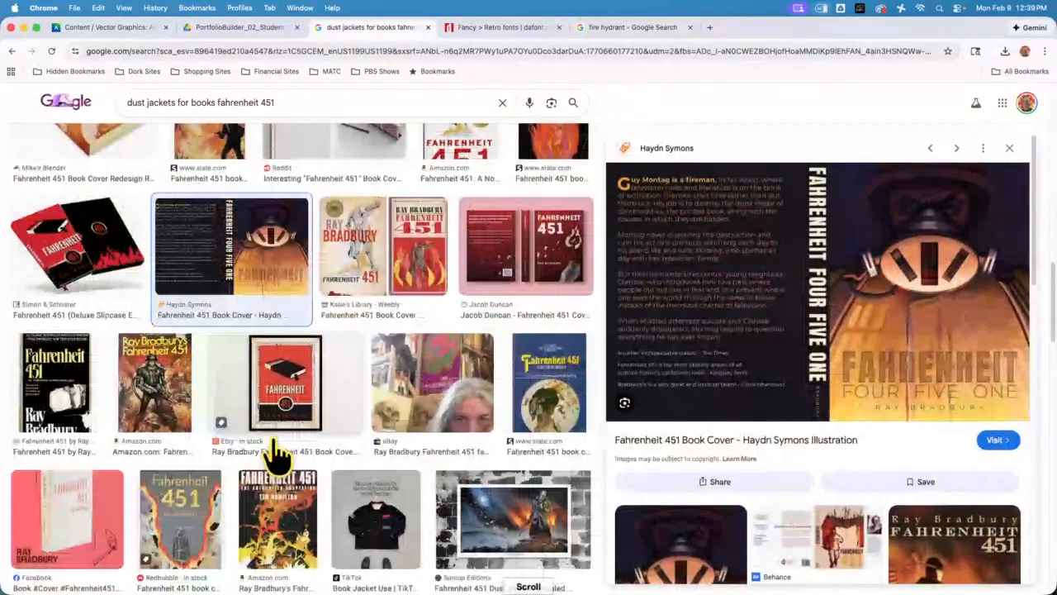
{"action": "left_click", "coordinate": [173, 434]}
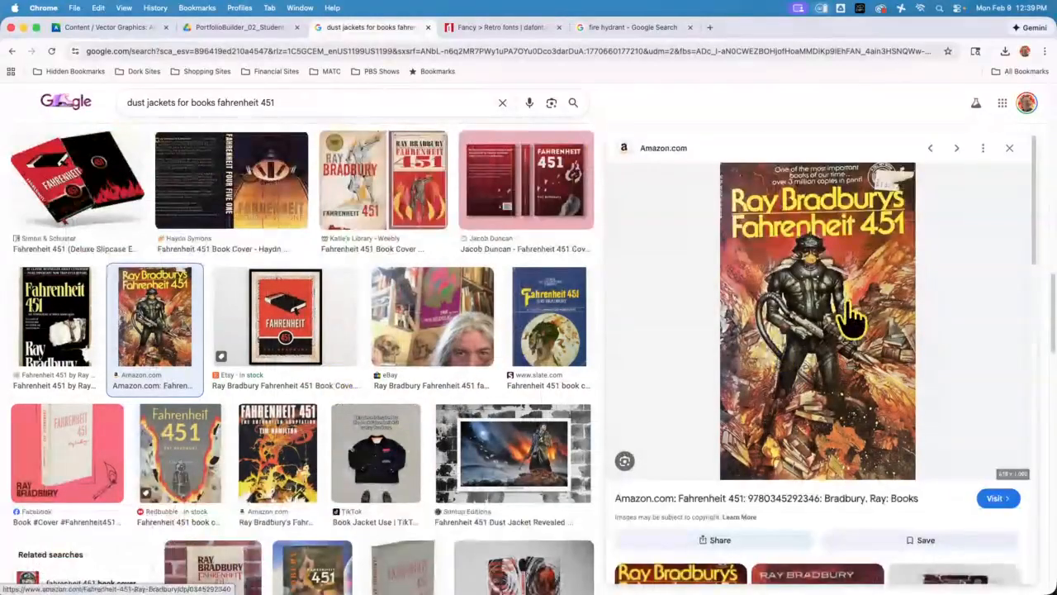
Preview the 1953 Ballantine hardback cover and the white asbestos-bound edition on the pink background
{"action": "scroll", "coordinate": [293, 343], "scroll_direction": "down", "scroll_amount": 3}
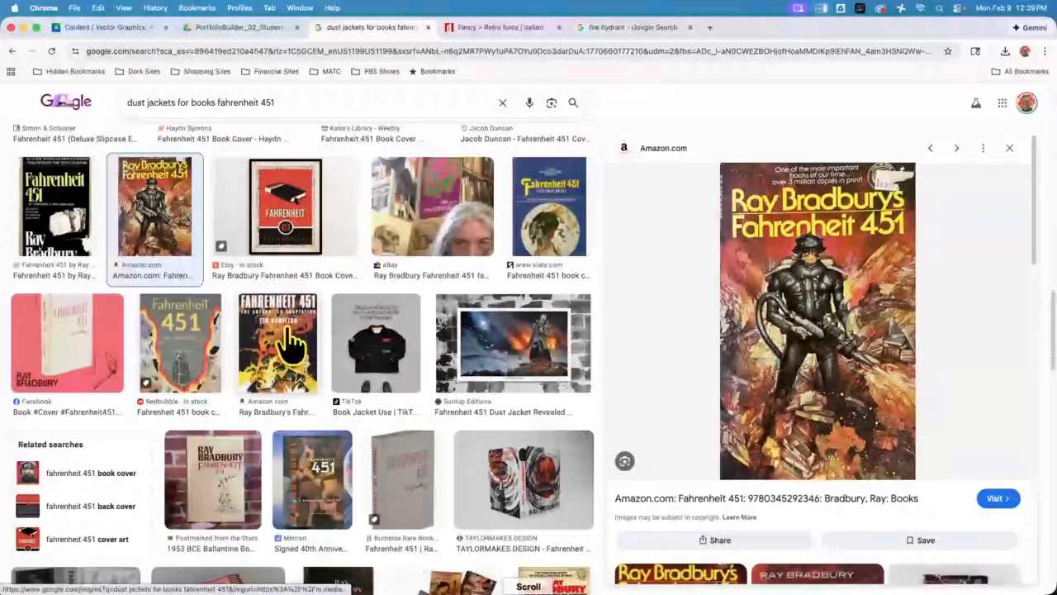
{"action": "scroll", "coordinate": [283, 397], "scroll_direction": "down", "scroll_amount": 3}
{"action": "left_click", "coordinate": [236, 395]}
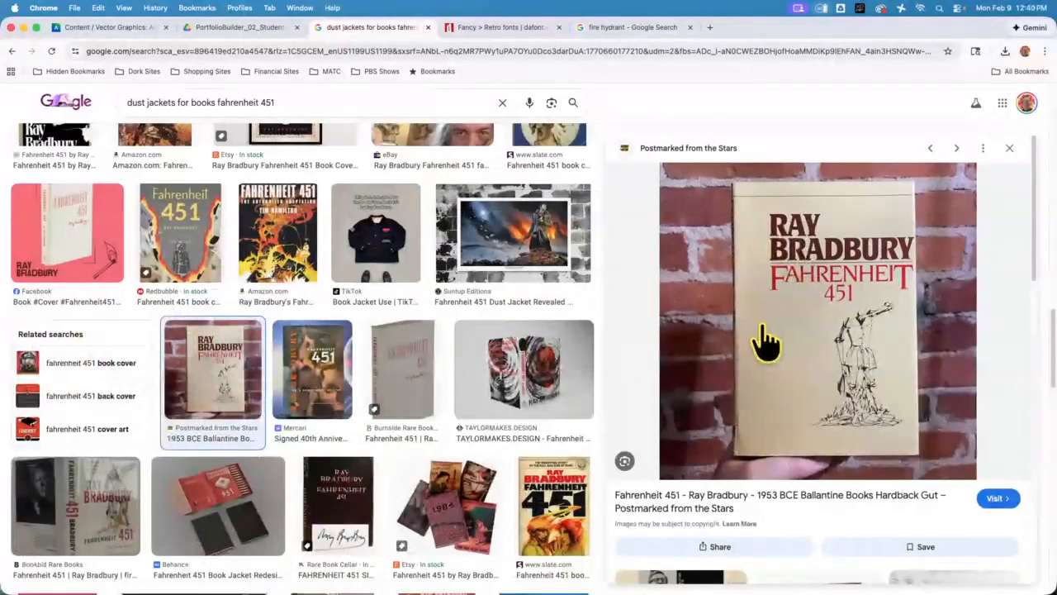
{"action": "left_click", "coordinate": [80, 248]}
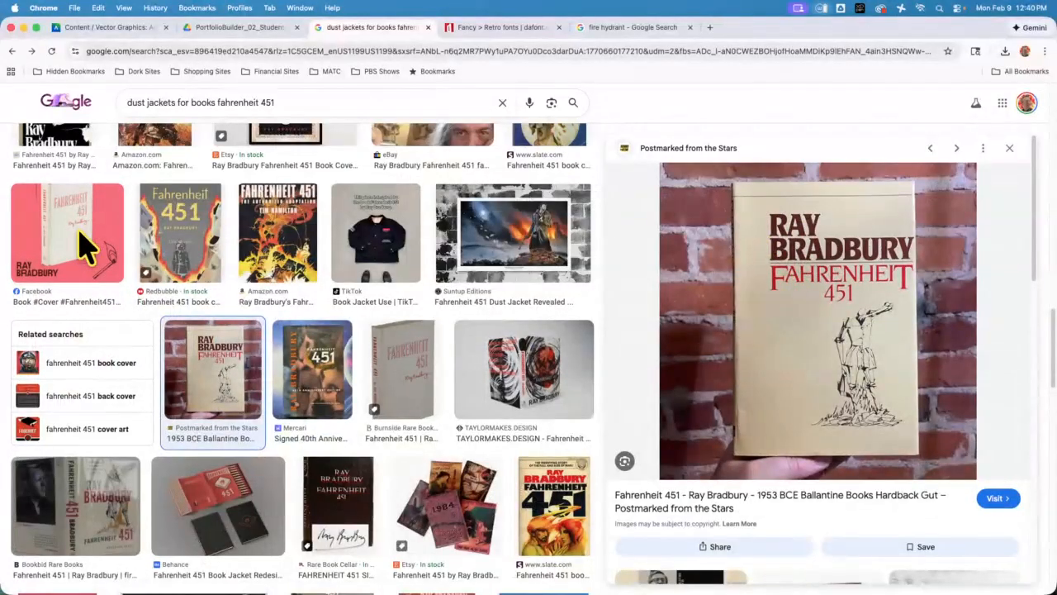
Preview the Behance "Great Book Cover Project #7" jacket and the Salem Witch Museum's 60th anniversary edition cover
{"action": "scroll", "coordinate": [859, 396], "scroll_direction": "down", "scroll_amount": 1}
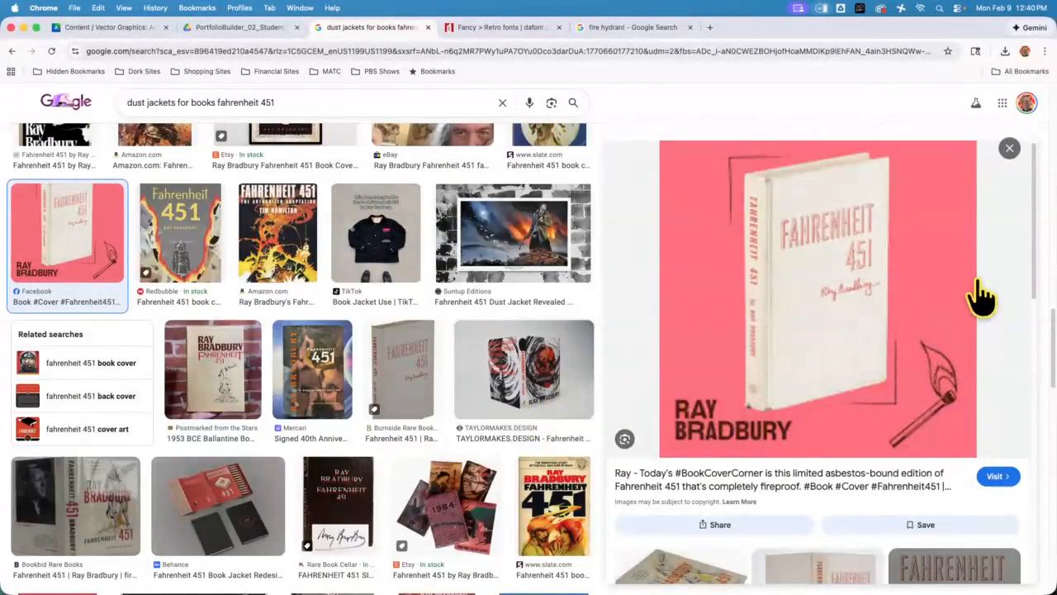
{"action": "scroll", "coordinate": [380, 381], "scroll_direction": "down", "scroll_amount": 1}
{"action": "scroll", "coordinate": [380, 382], "scroll_direction": "down", "scroll_amount": 5}
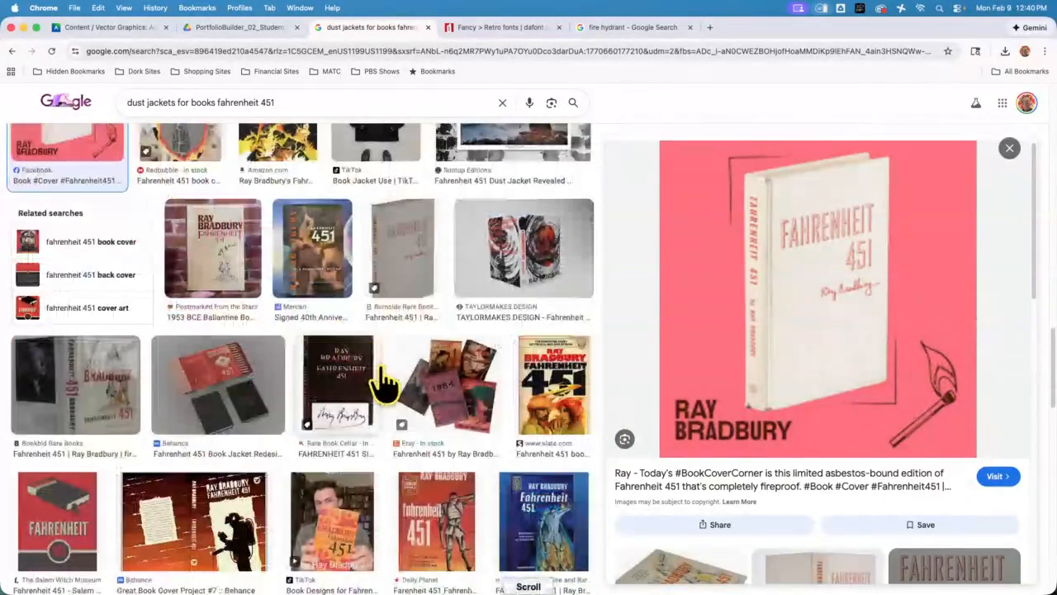
{"action": "scroll", "coordinate": [385, 382], "scroll_direction": "down", "scroll_amount": 4}
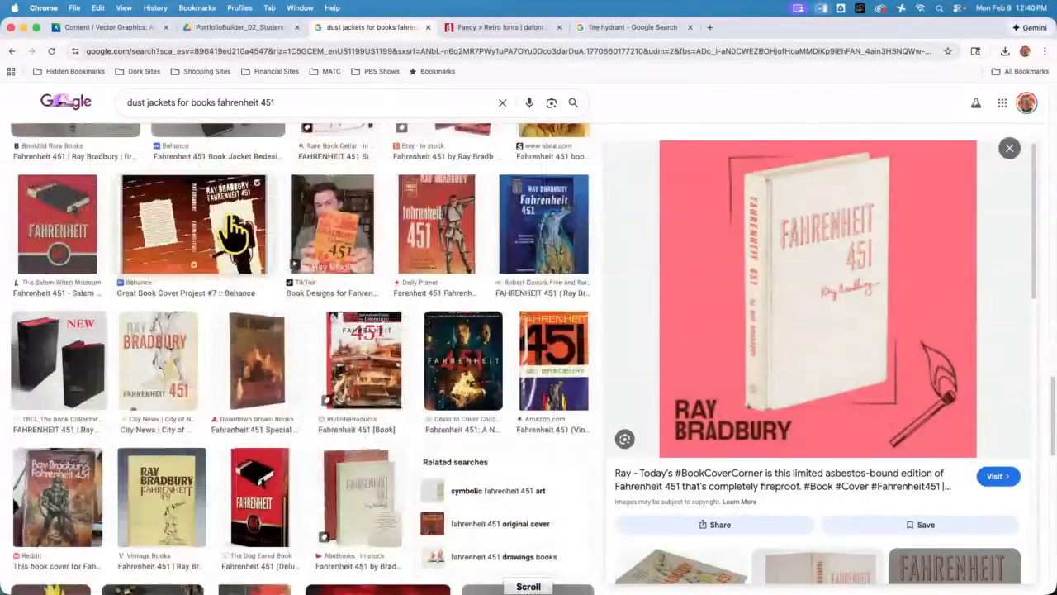
{"action": "left_click", "coordinate": [233, 234]}
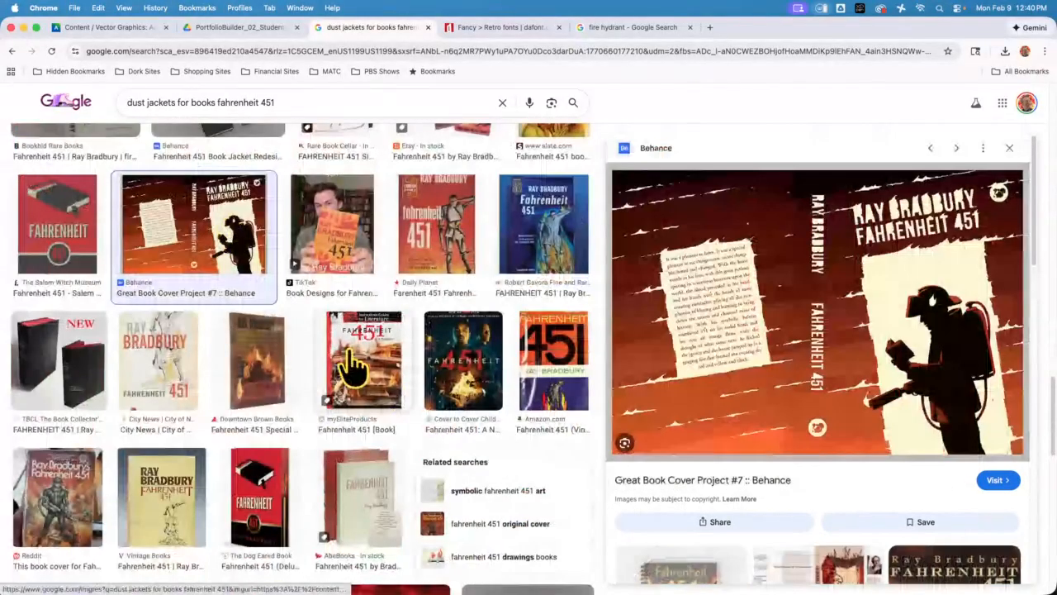
{"action": "left_click", "coordinate": [66, 235]}
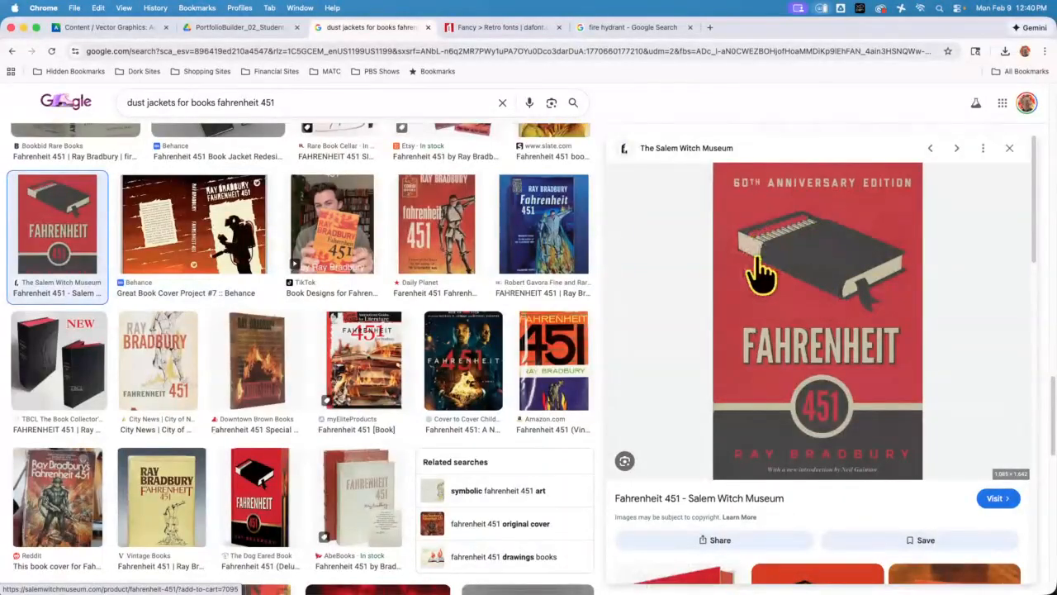
Preview the Behance "Fahrenheit 451 Book Jacket Redesign" with the row of matches and look through the further cover results
{"action": "scroll", "coordinate": [263, 357], "scroll_direction": "down", "scroll_amount": 1}
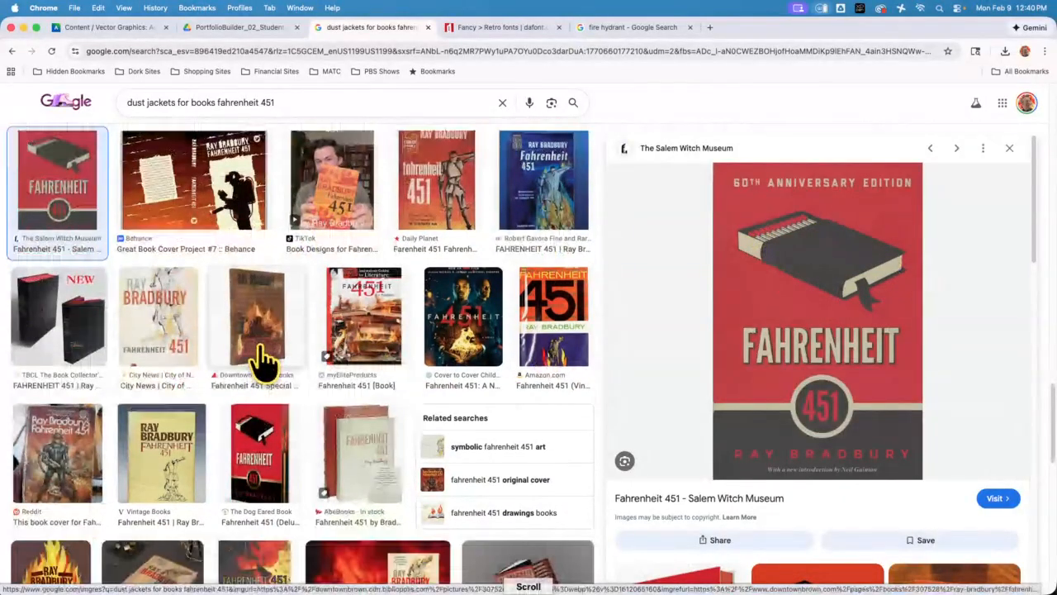
{"action": "scroll", "coordinate": [263, 357], "scroll_direction": "down", "scroll_amount": 5}
{"action": "scroll", "coordinate": [252, 405], "scroll_direction": "down", "scroll_amount": 5}
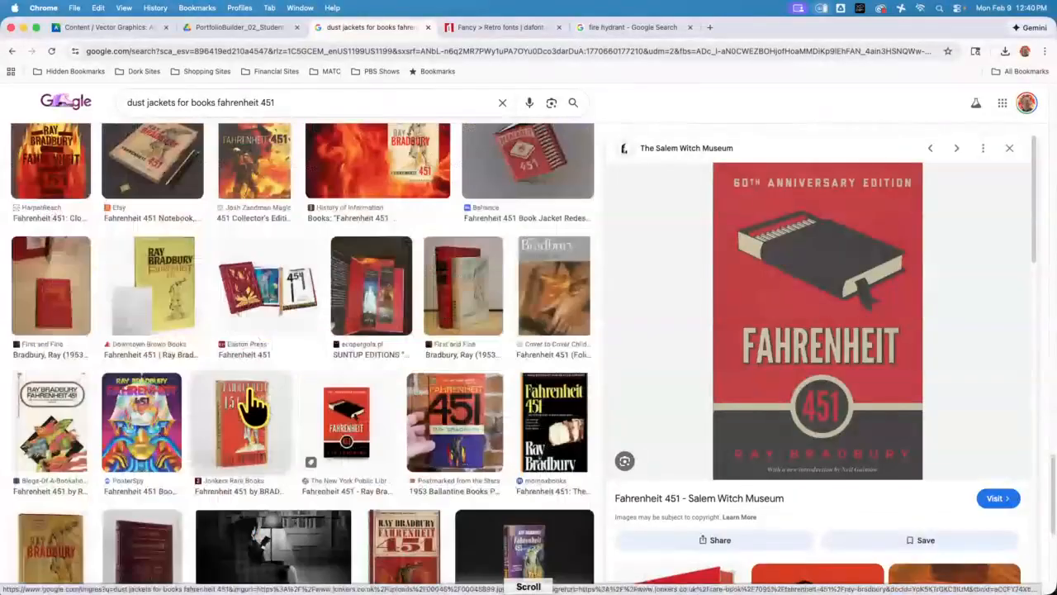
{"action": "left_click", "coordinate": [527, 165]}
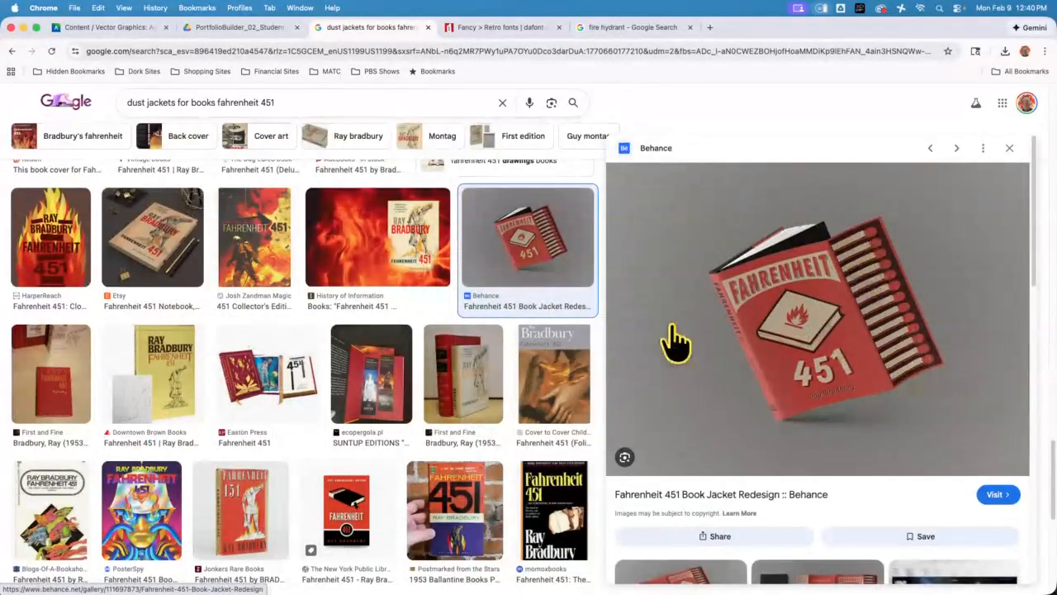
{"action": "scroll", "coordinate": [446, 417], "scroll_direction": "down", "scroll_amount": 3}
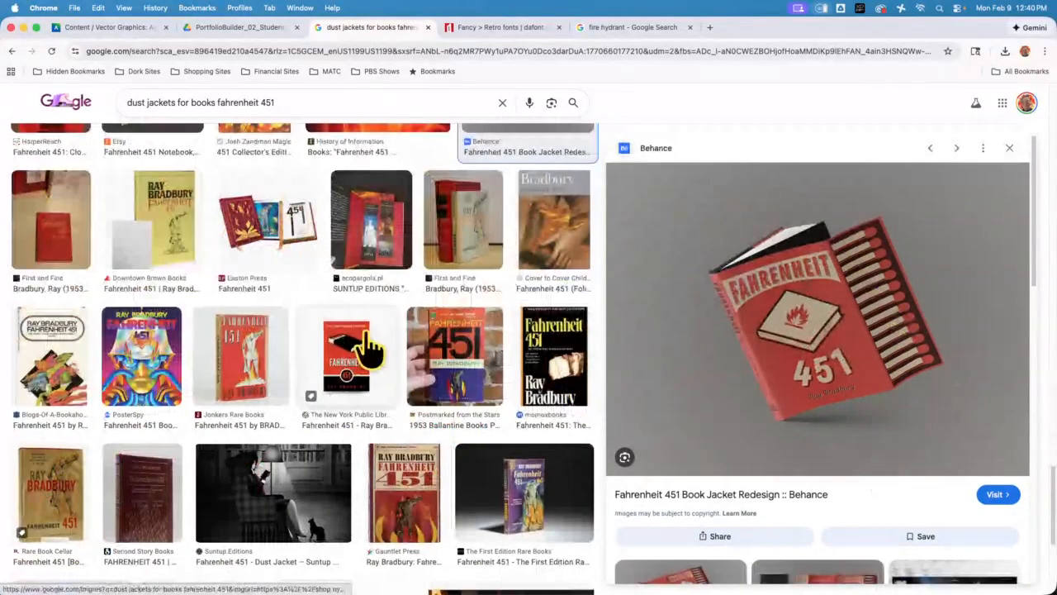
{"action": "scroll", "coordinate": [364, 347], "scroll_direction": "down", "scroll_amount": 2}
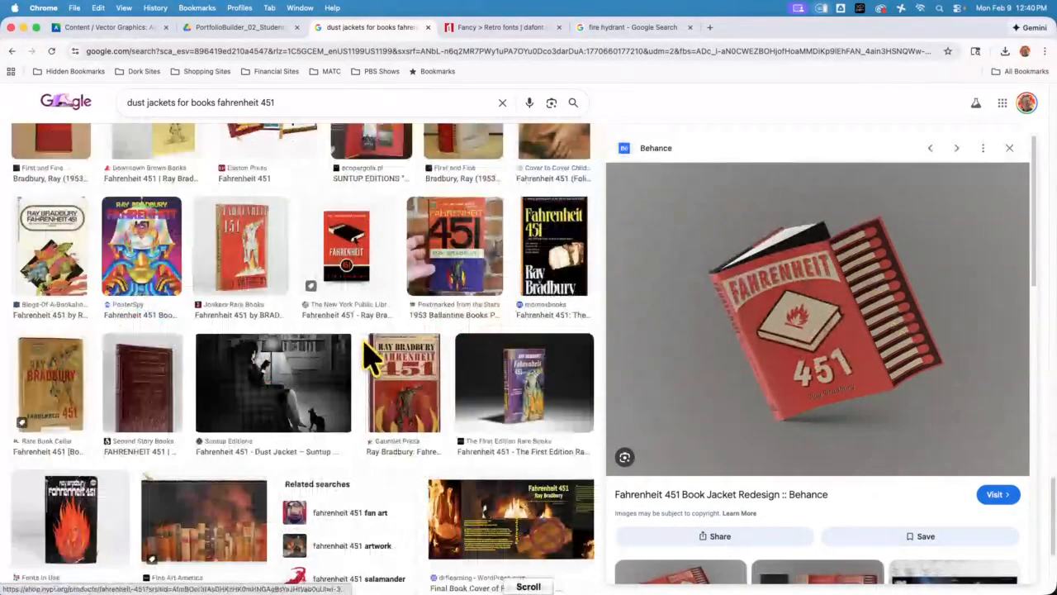